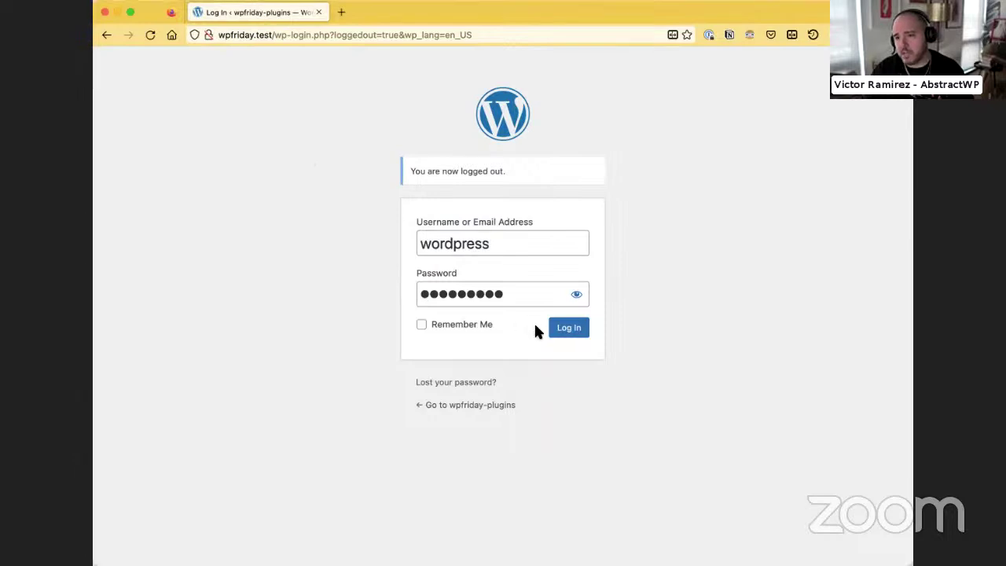
# Log in to the wpfriday-plugins admin and go to Plugins > Add New
pyautogui.click(568, 328)
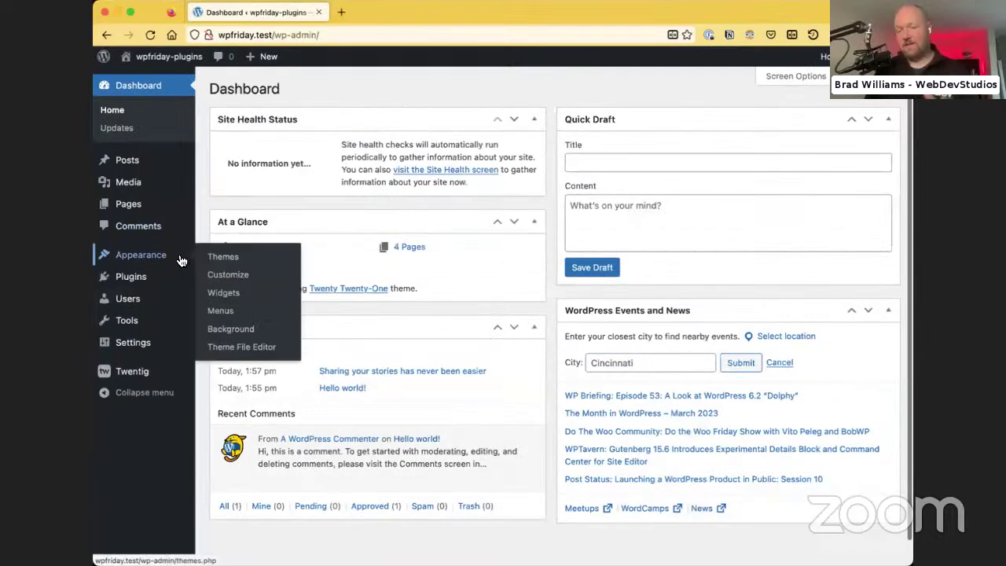
pyautogui.moveTo(188, 276)
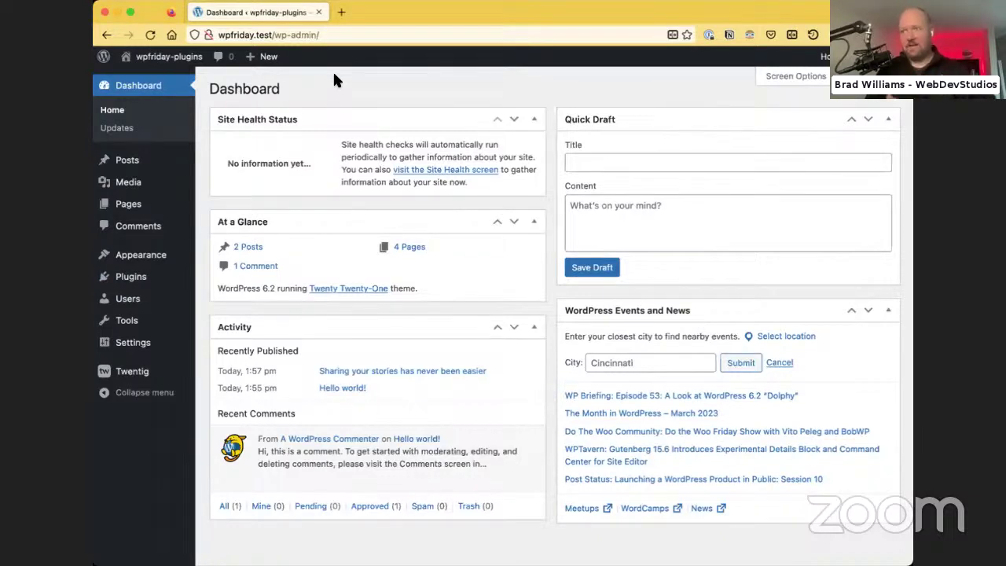
pyautogui.moveTo(123, 250)
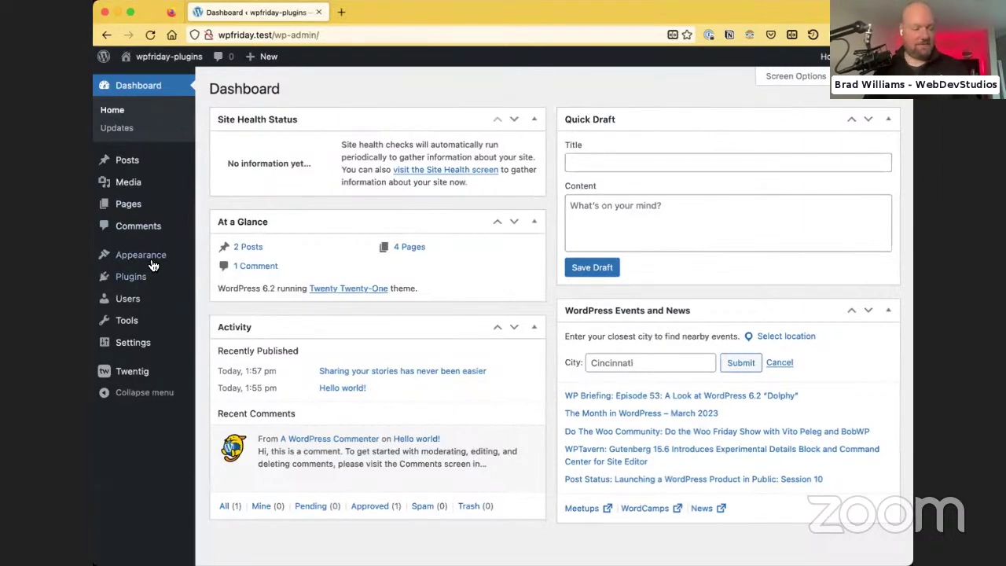
pyautogui.moveTo(135, 278)
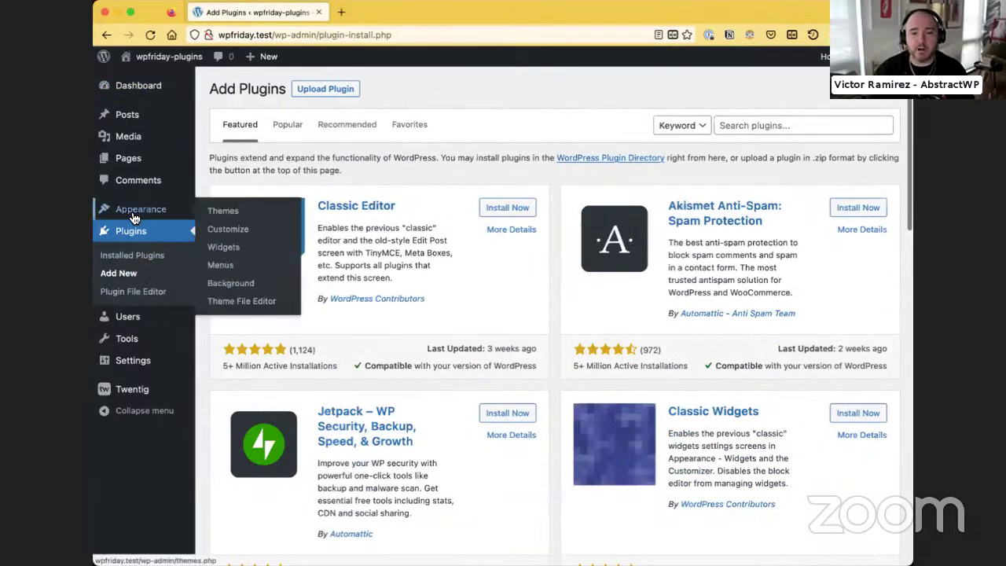
# Search the plugin directory for 'instant images', then install and activate Instant Images
pyautogui.click(718, 125)
pyautogui.write('insta')
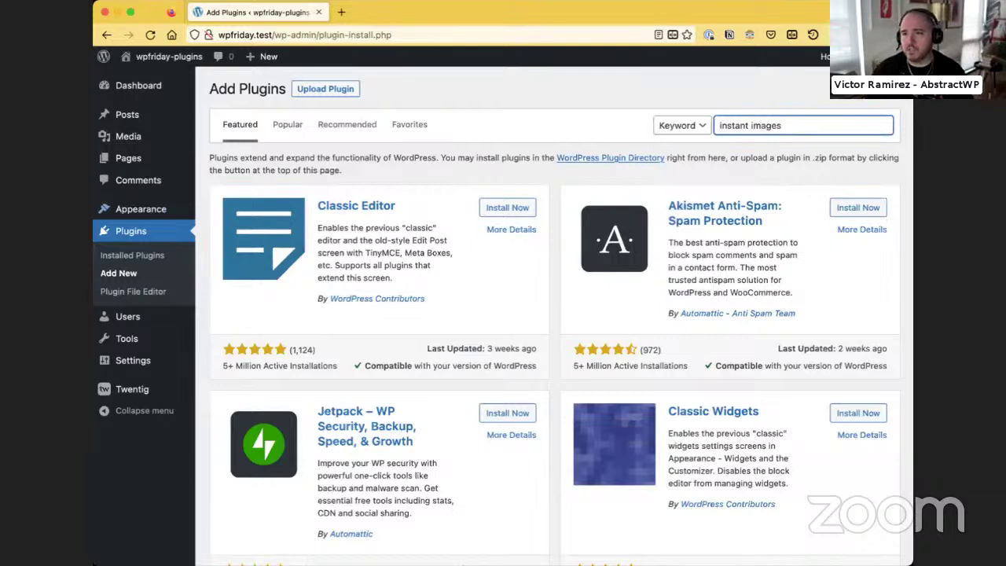
pyautogui.write('nt images')
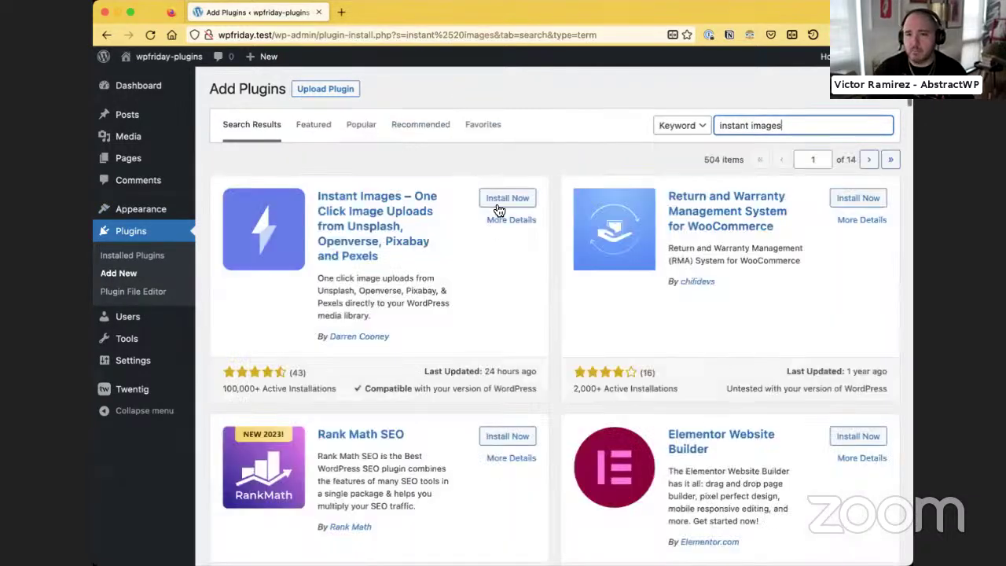
pyautogui.click(498, 201)
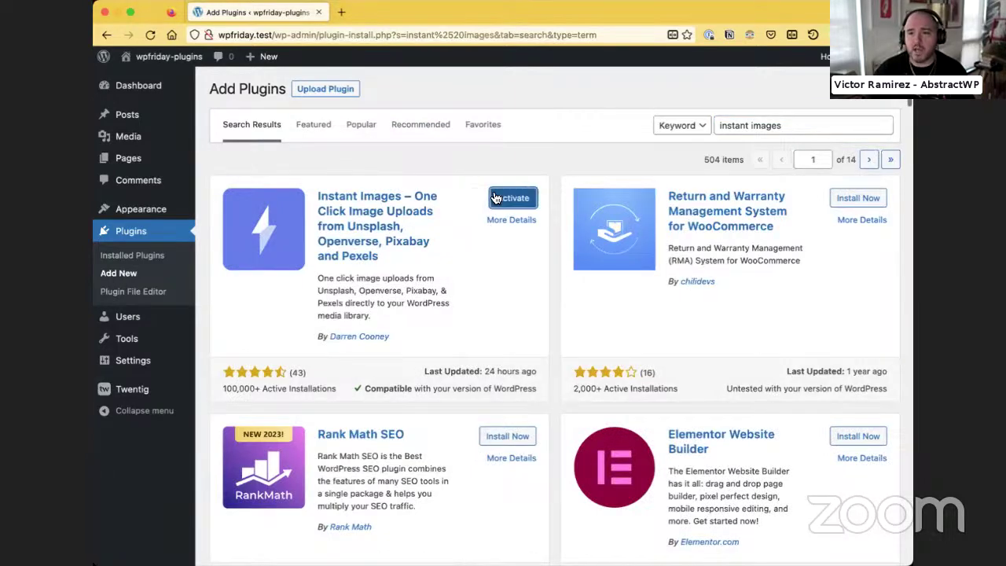
pyautogui.click(495, 198)
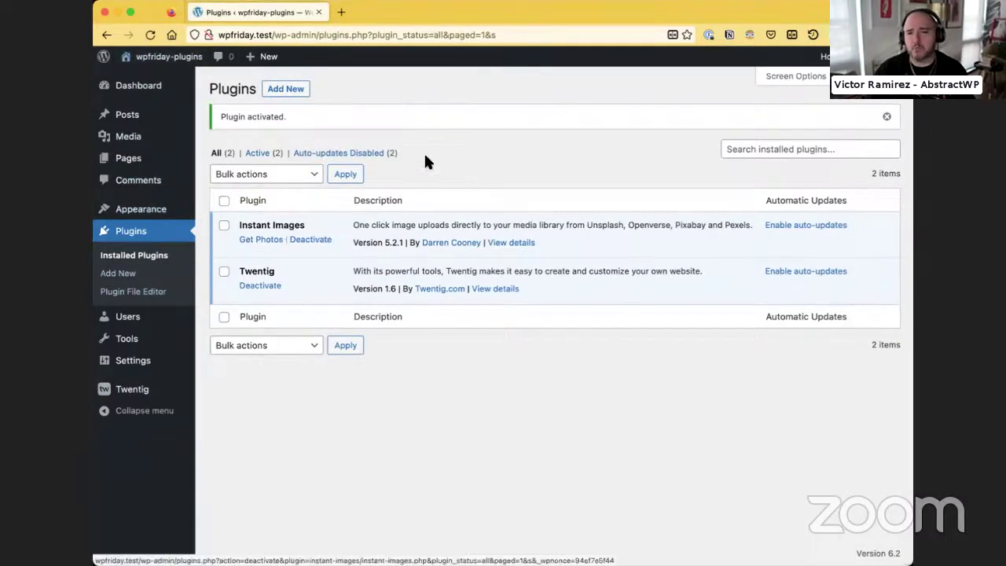
# Open the Instant Images page under the Media menu
pyautogui.moveTo(165, 135)
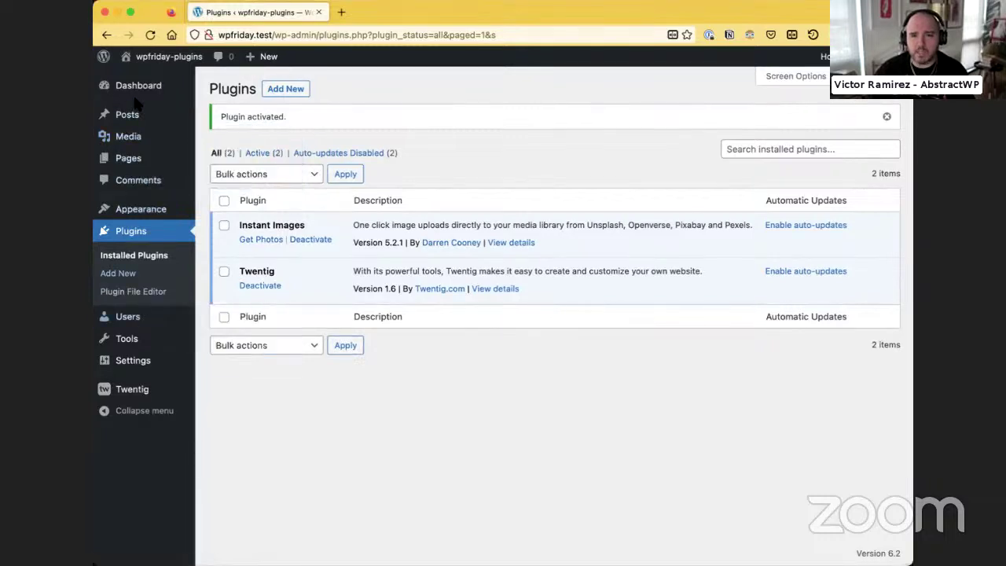
pyautogui.moveTo(134, 136)
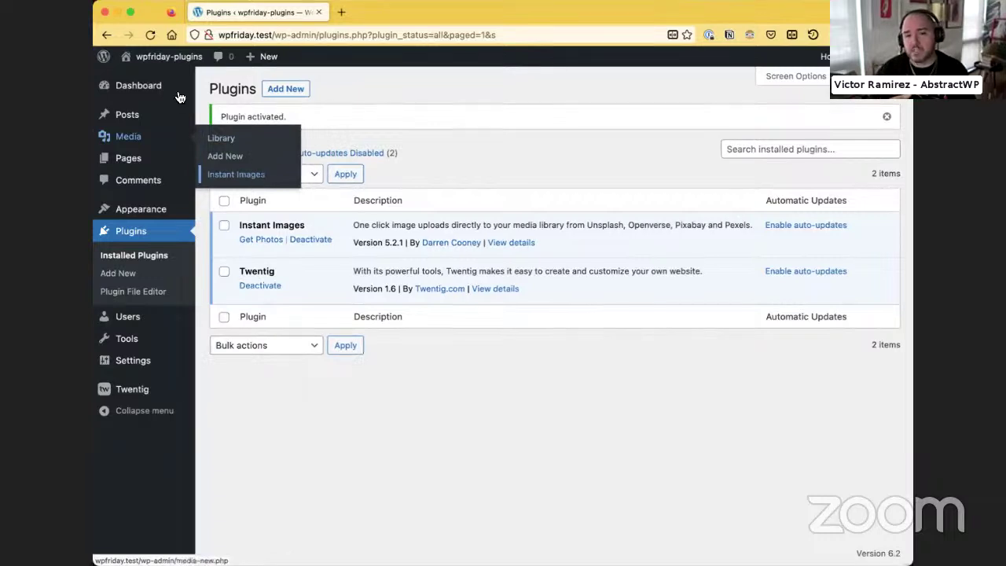
pyautogui.moveTo(149, 400)
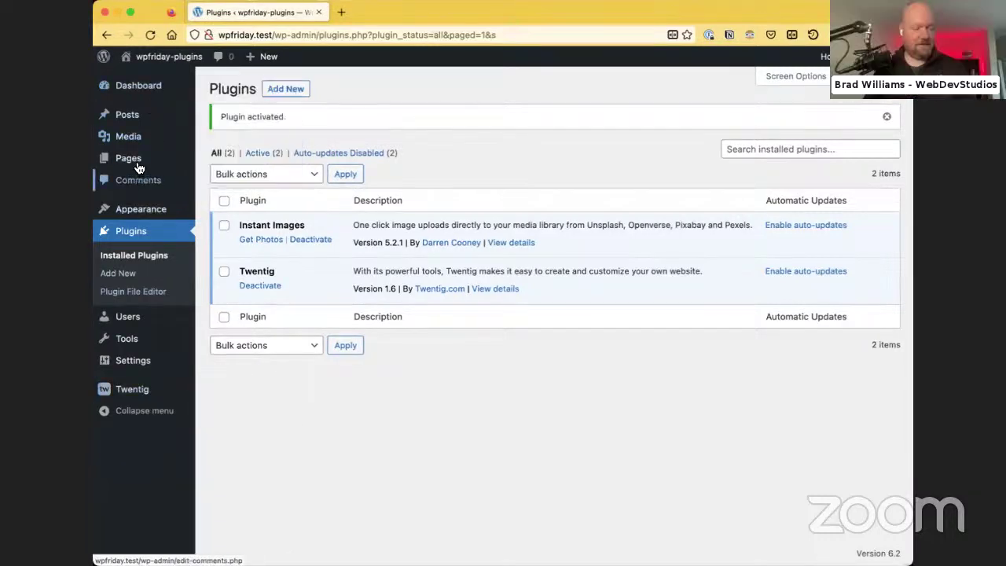
pyautogui.moveTo(236, 164)
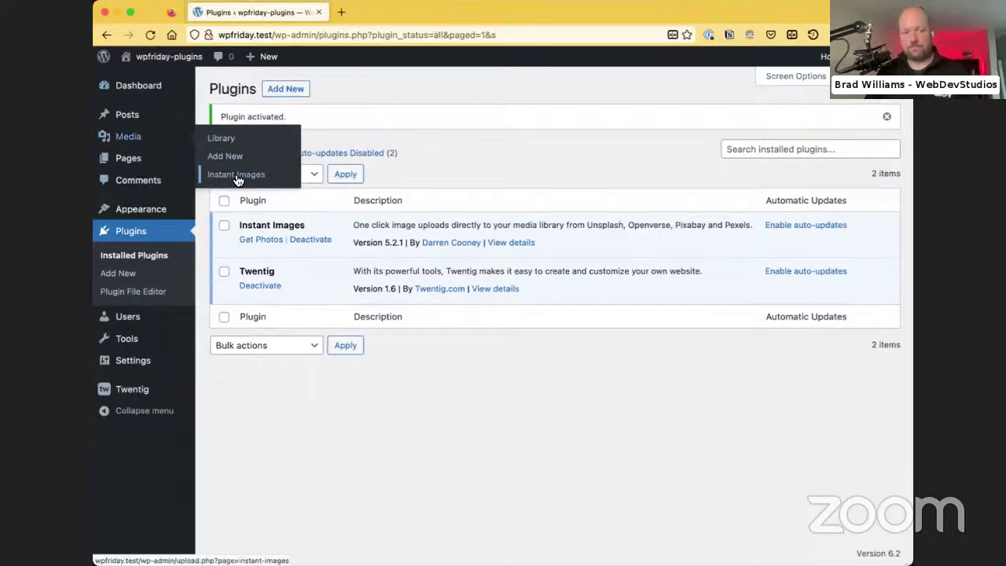
pyautogui.click(235, 175)
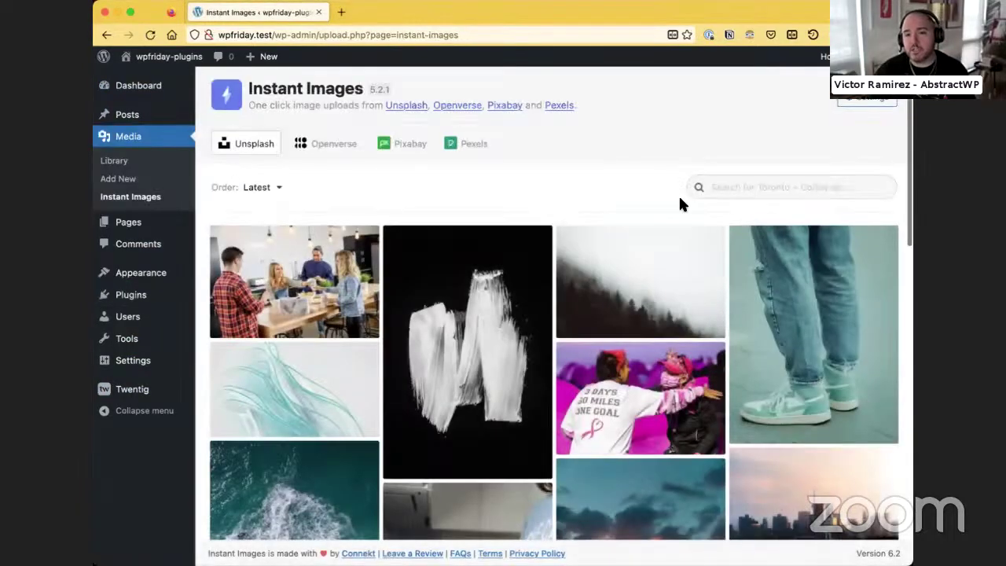
# Search Instant Images for 'brooklyn' Unsplash photos
pyautogui.click(713, 186)
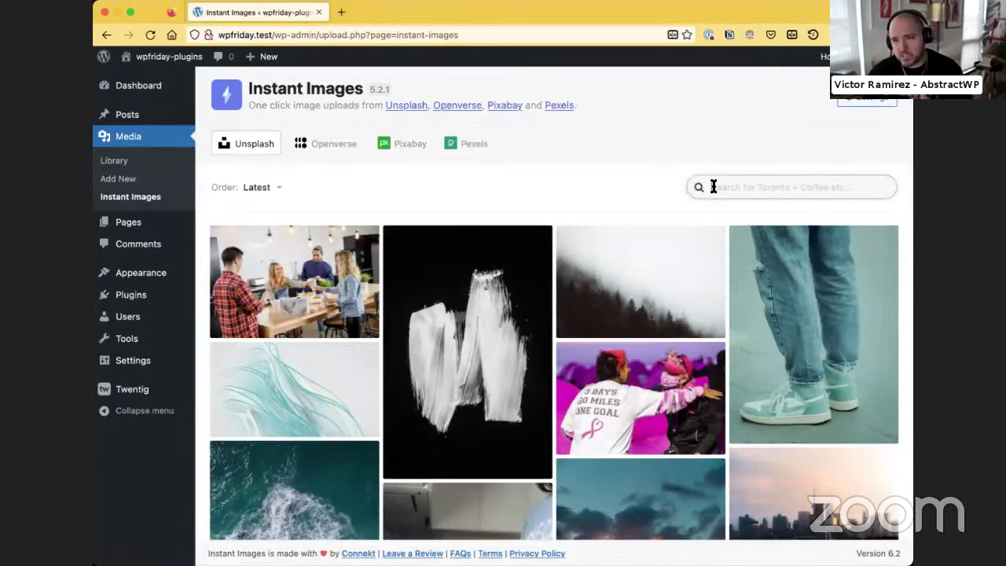
pyautogui.write('brookl')
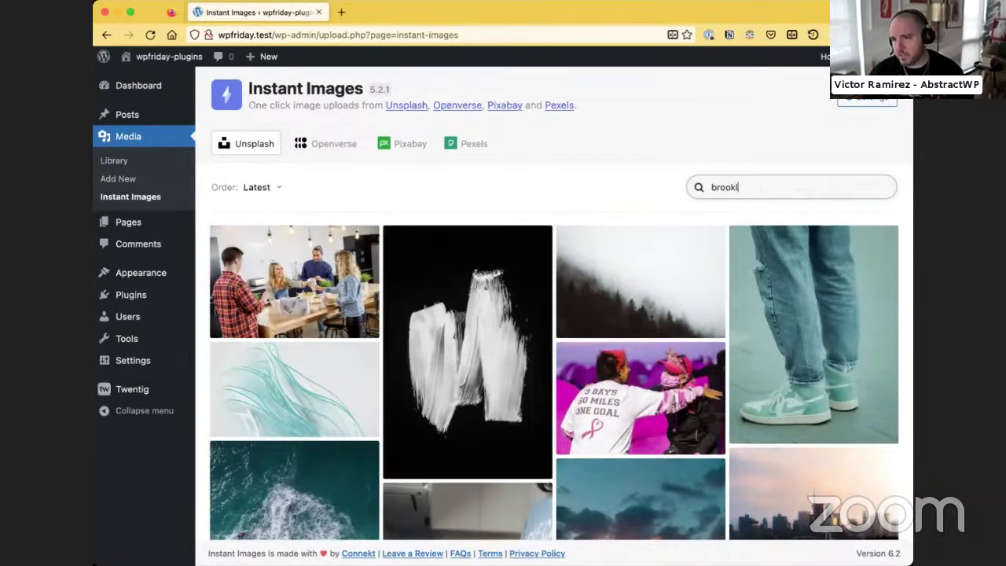
pyautogui.write('yn')
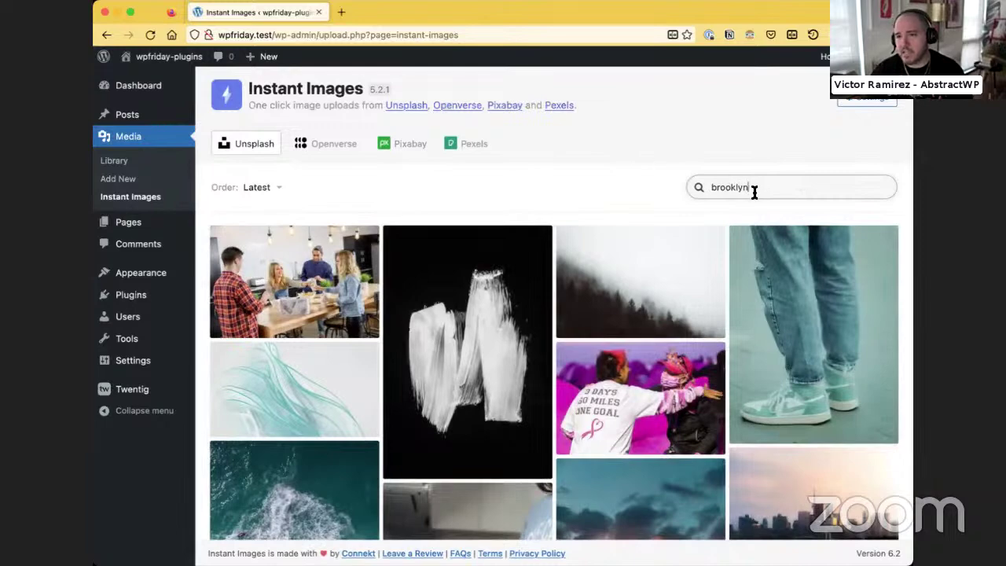
pyautogui.press('Return')
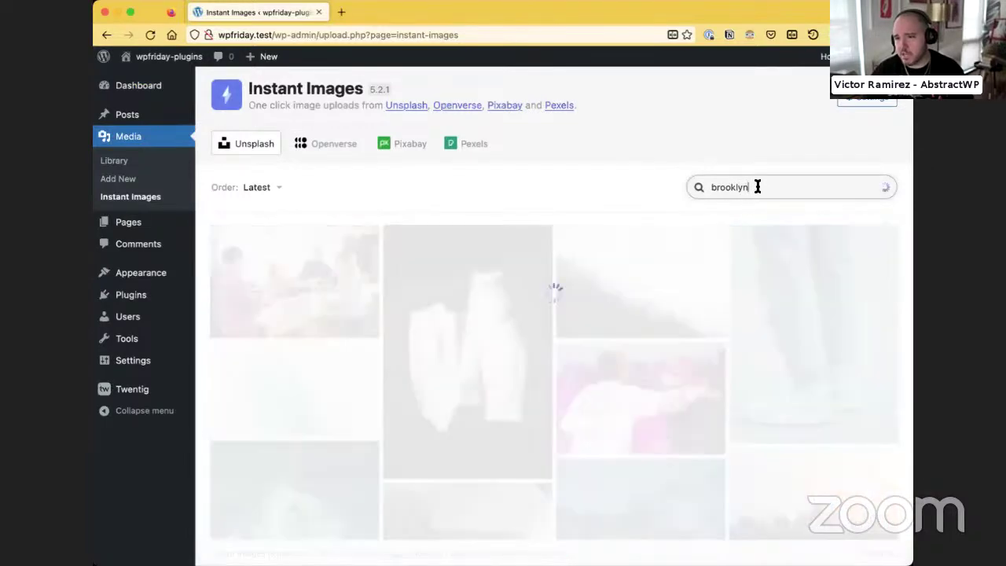
# Download five Brooklyn photos, including the blossom skyline and red-truck bridge shots
pyautogui.scroll(-1, 366, 336)
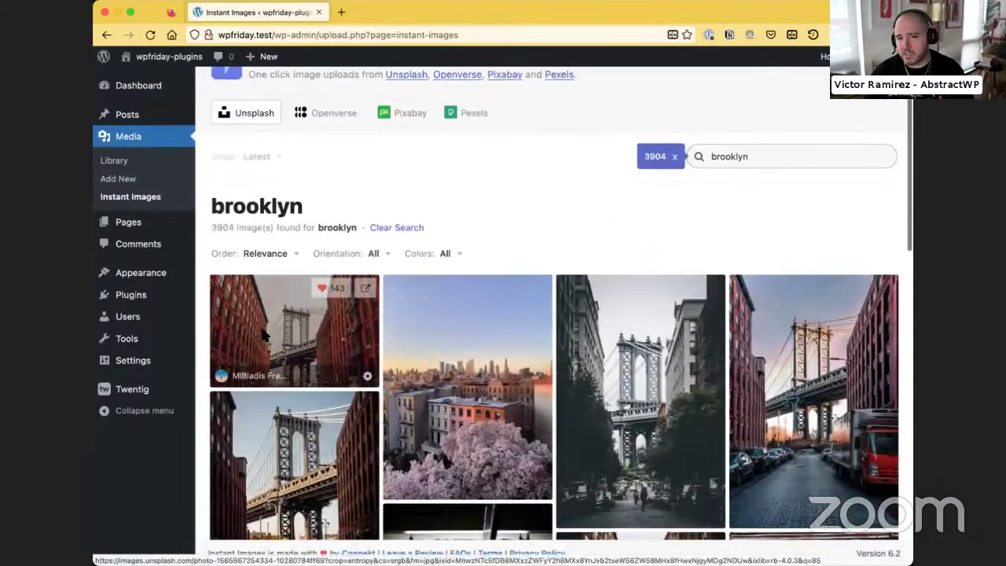
pyautogui.click(263, 336)
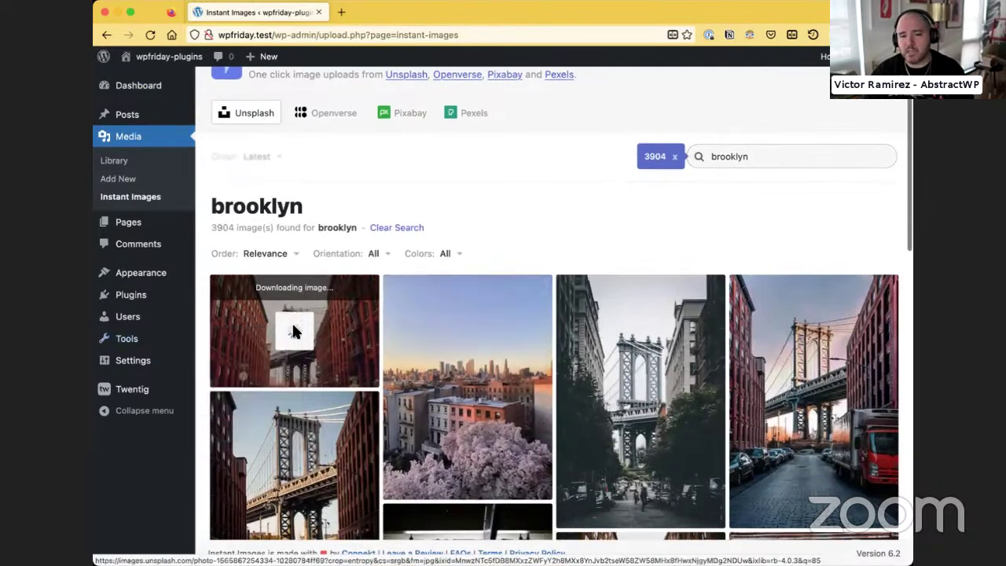
pyautogui.click(456, 367)
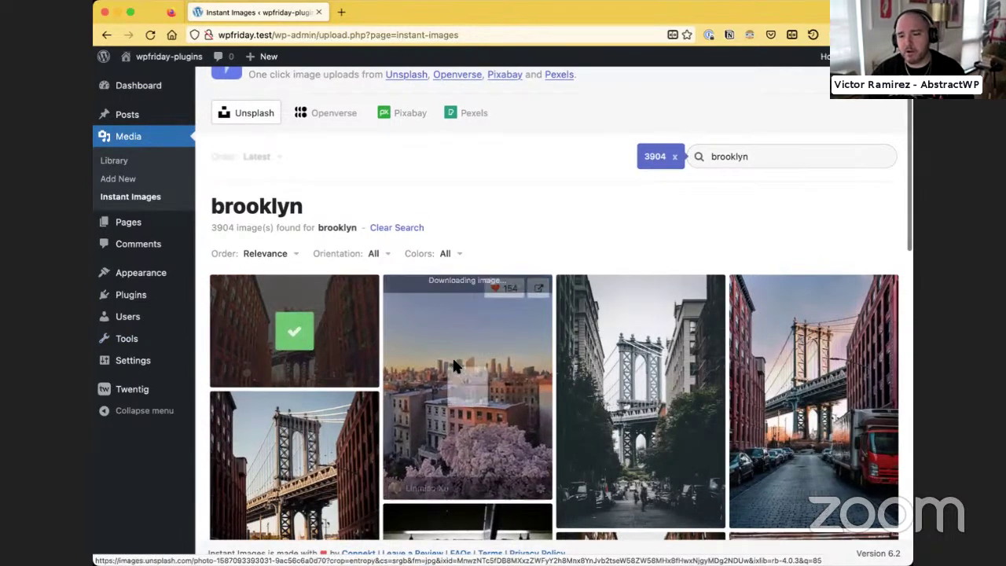
pyautogui.click(630, 372)
pyautogui.scroll(-2, 747, 362)
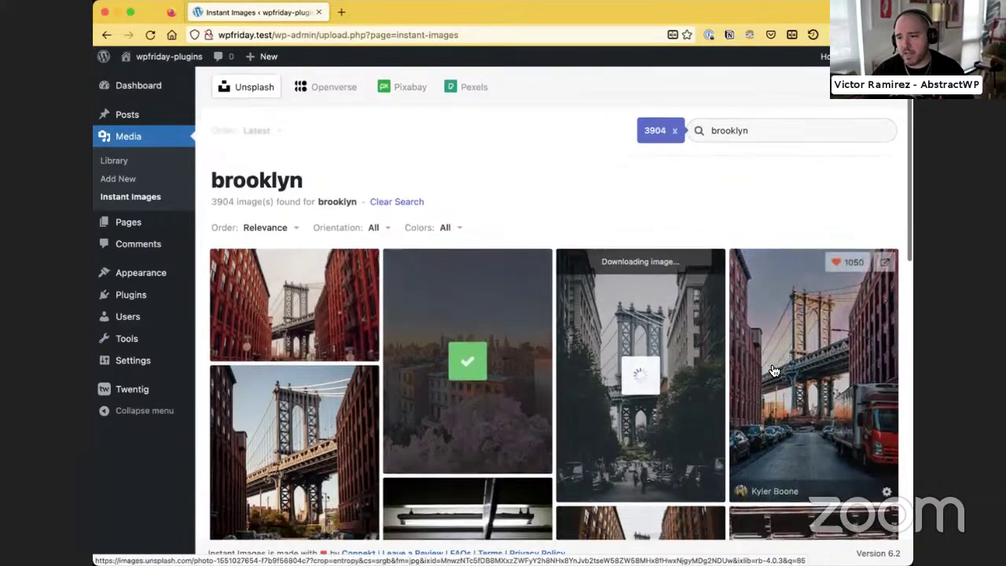
pyautogui.click(781, 346)
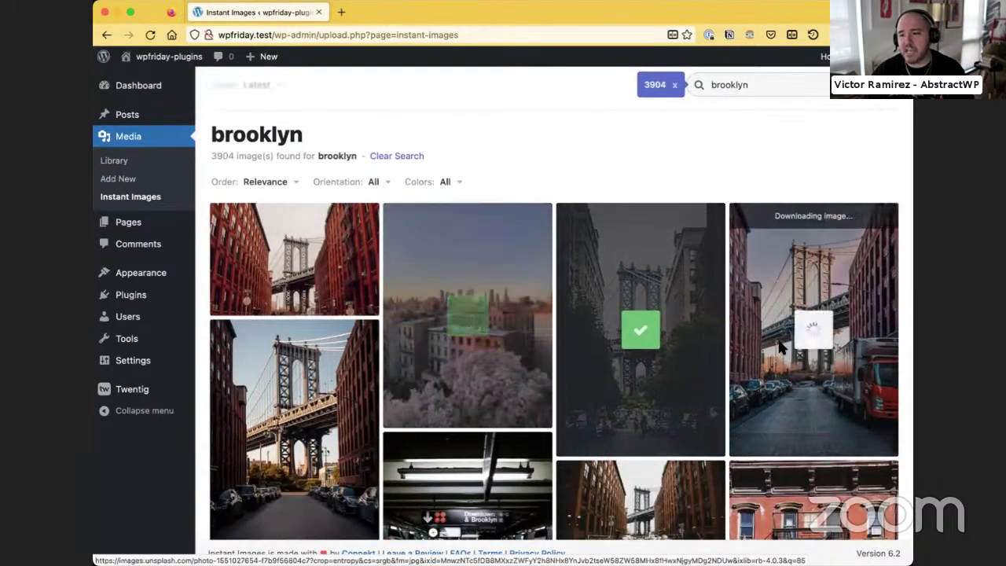
pyautogui.scroll(-2, 201, 352)
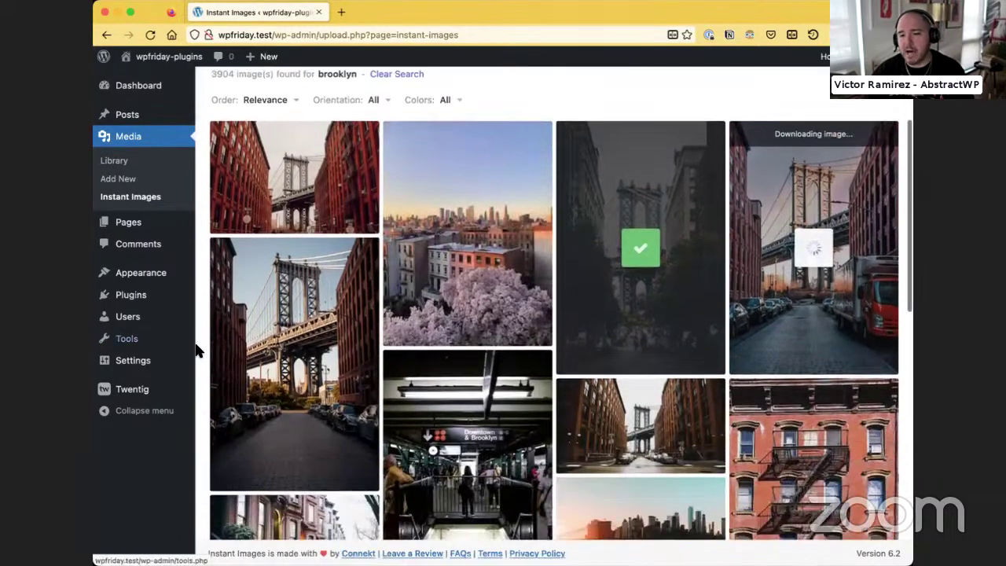
pyautogui.click(318, 369)
pyautogui.scroll(3, 291, 165)
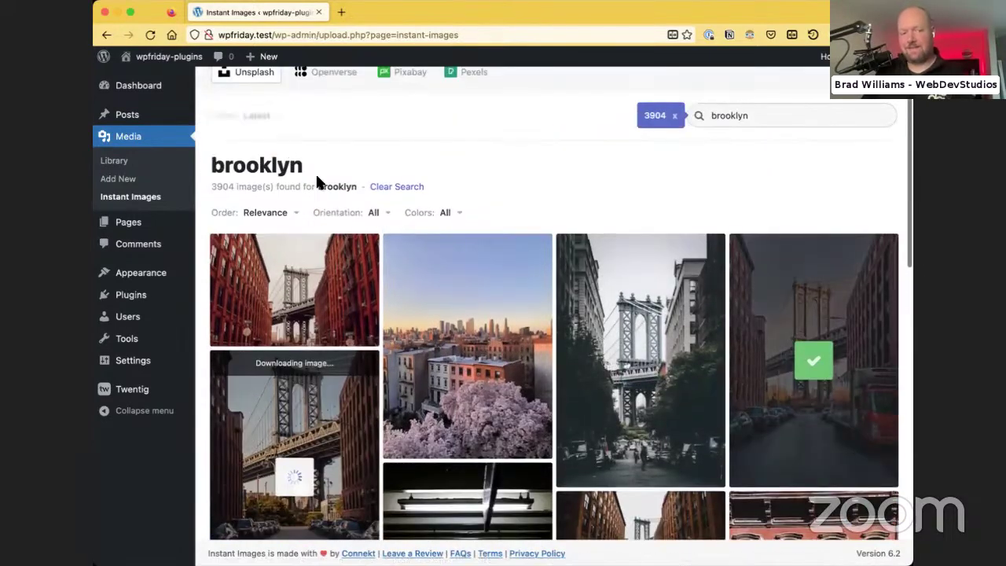
pyautogui.scroll(2, 315, 173)
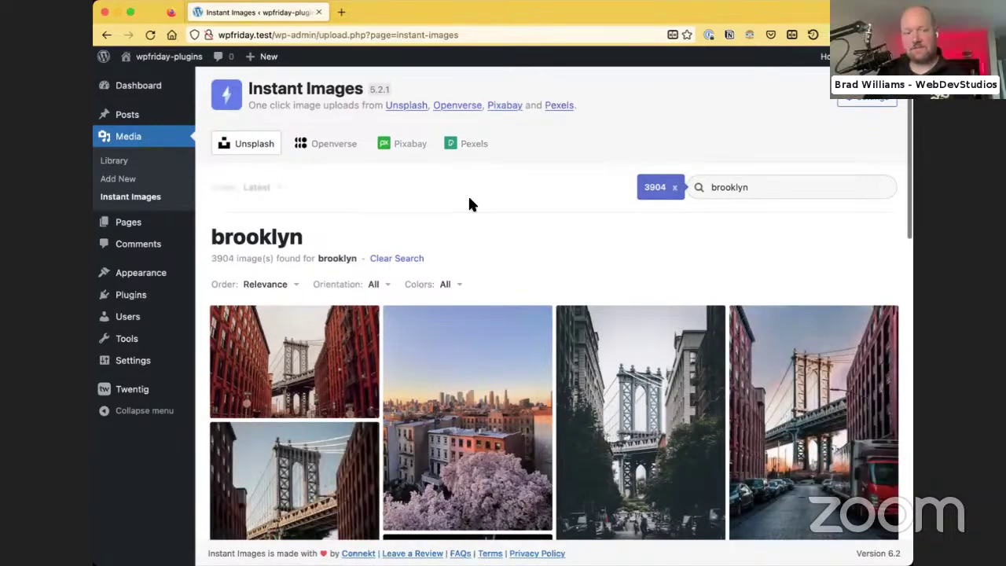
pyautogui.scroll(-3, 474, 209)
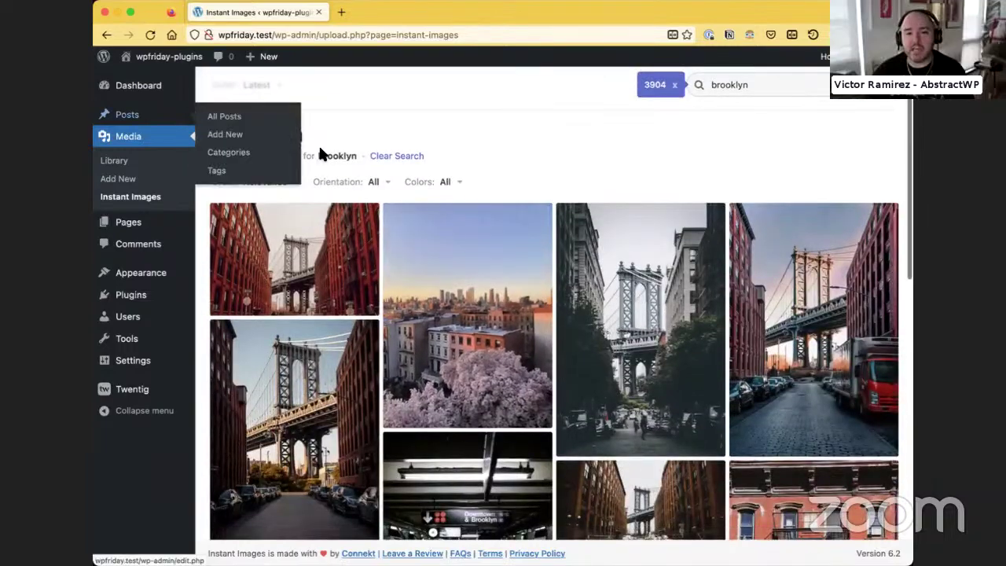
pyautogui.scroll(3, 338, 151)
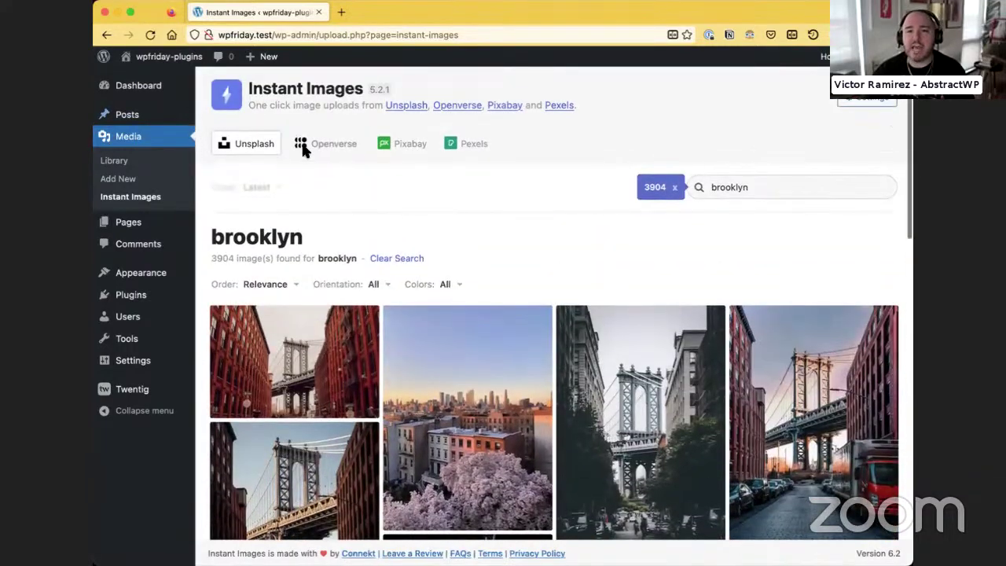
# Review the Instant Images settings page, then go to Appearance > Themes
pyautogui.click(851, 100)
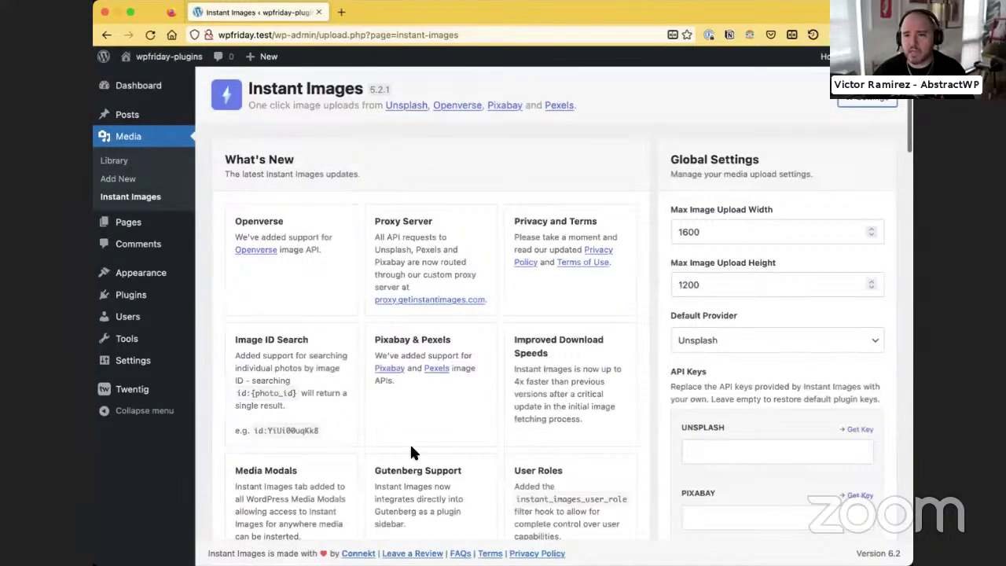
pyautogui.scroll(-3, 723, 220)
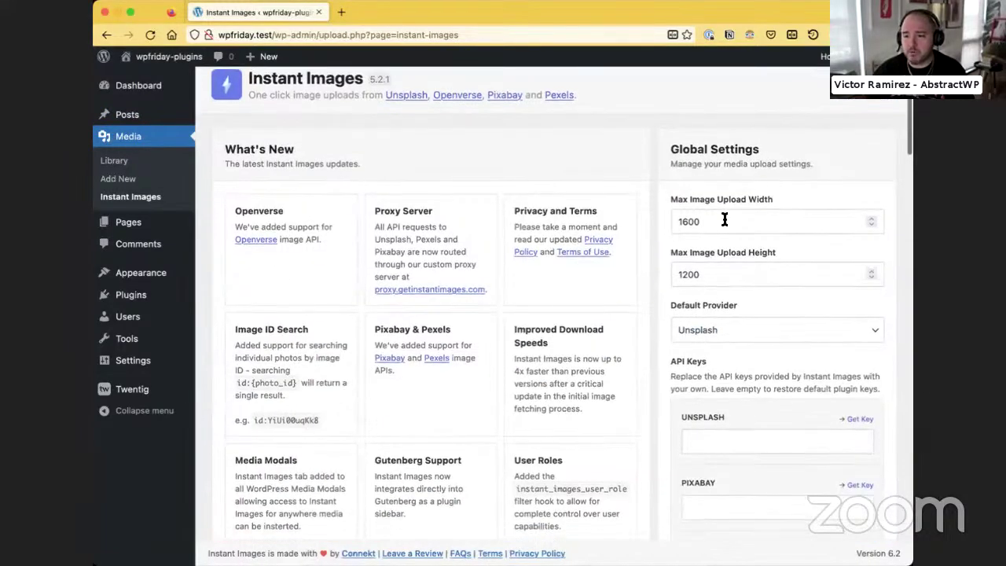
pyautogui.scroll(-1, 727, 307)
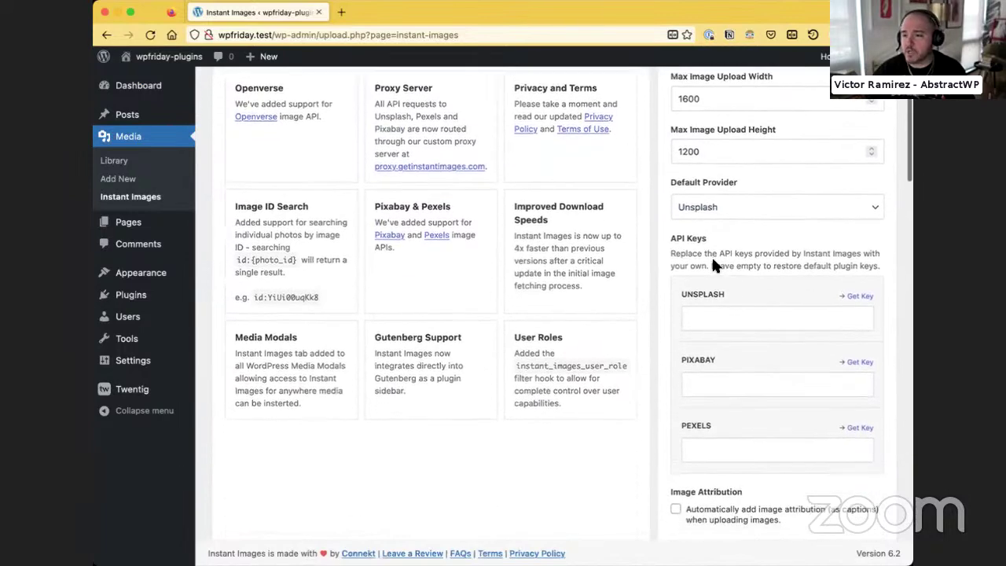
pyautogui.scroll(-3, 723, 303)
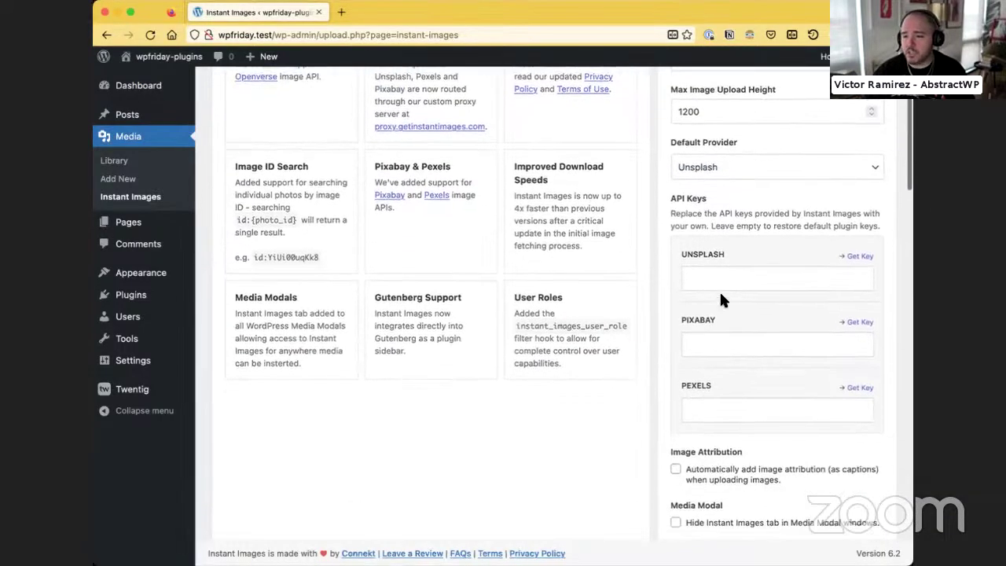
pyautogui.scroll(-1, 721, 297)
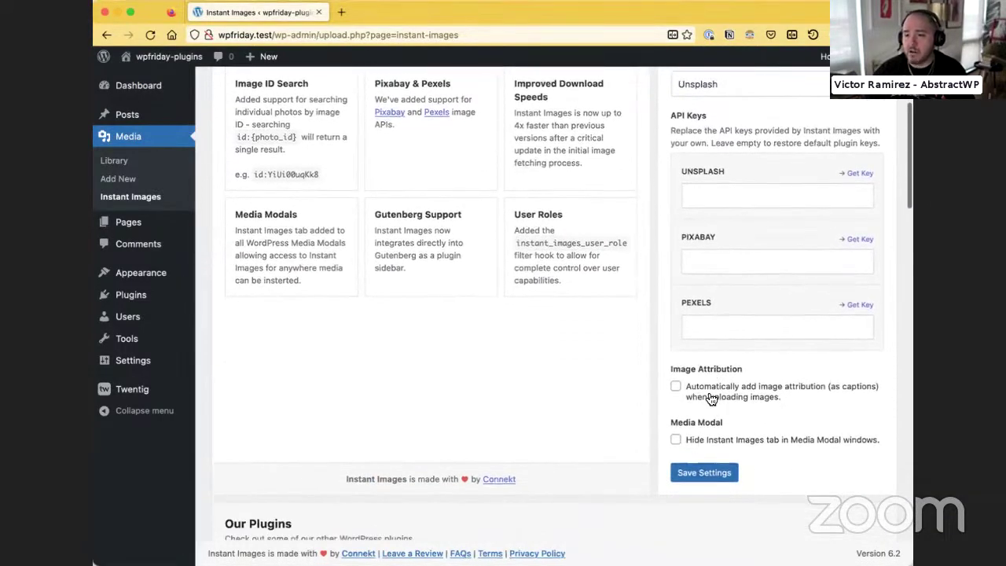
pyautogui.scroll(7, 646, 347)
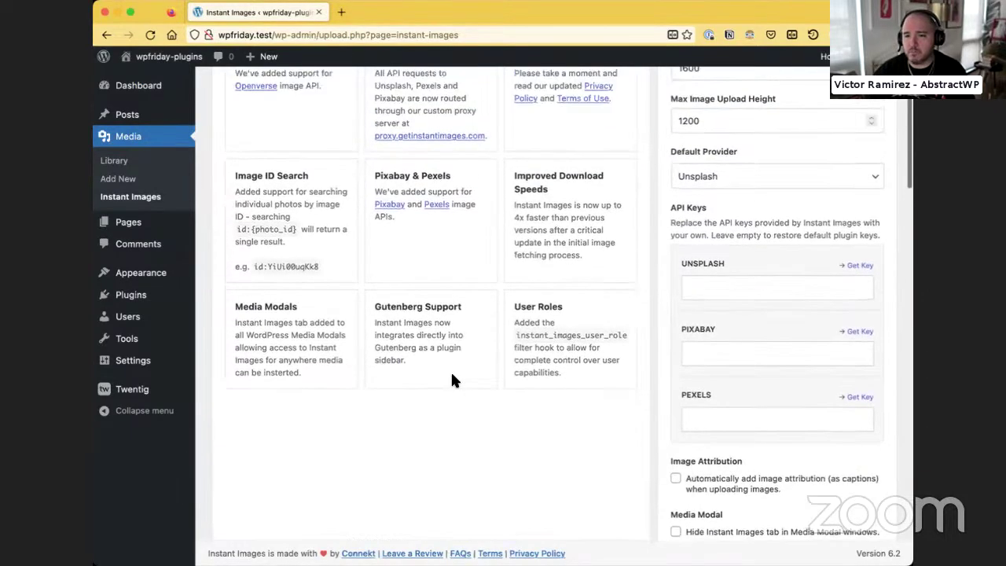
pyautogui.scroll(1, 438, 344)
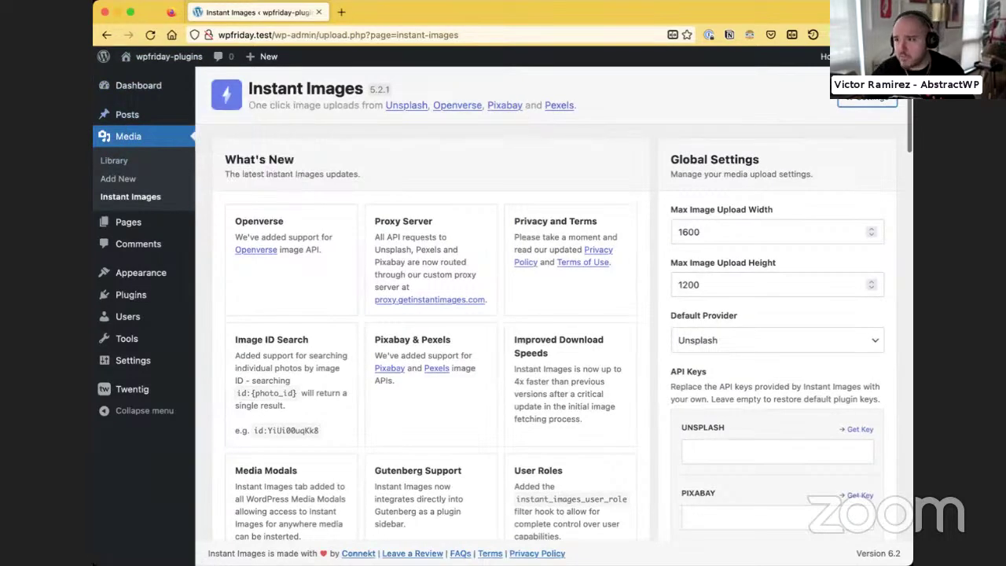
pyautogui.scroll(-3, 475, 480)
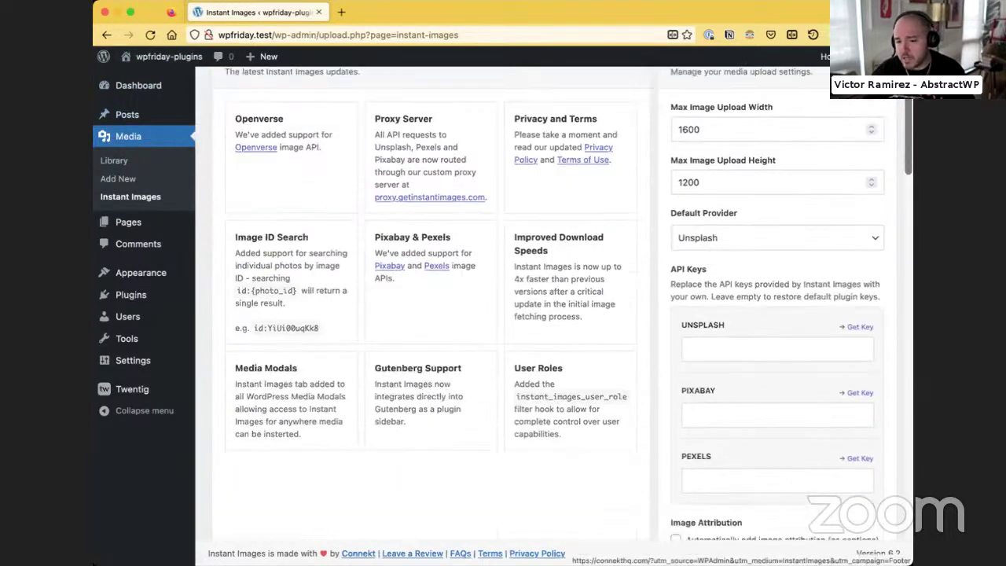
pyautogui.scroll(3, 224, 206)
pyautogui.moveTo(145, 123)
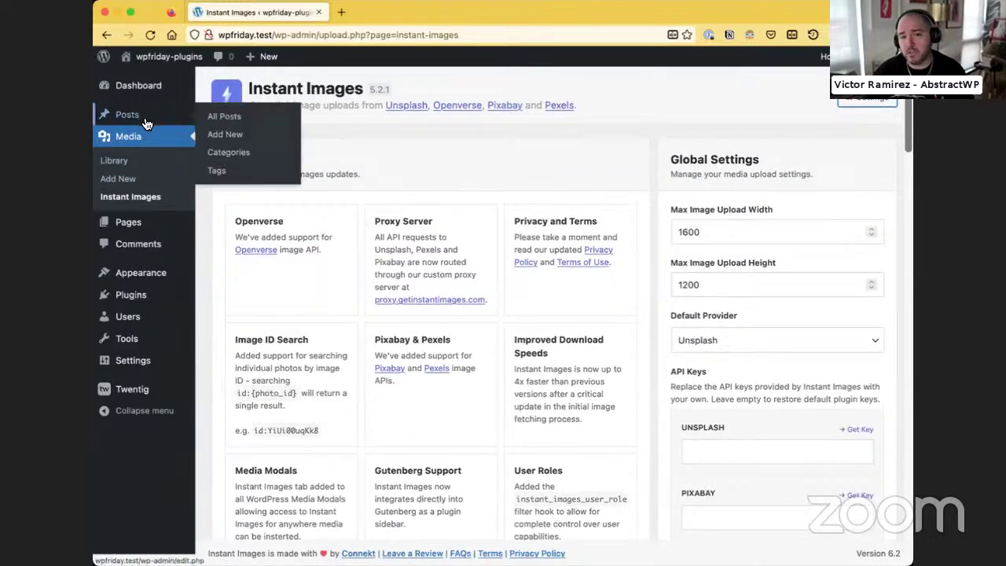
pyautogui.click(141, 281)
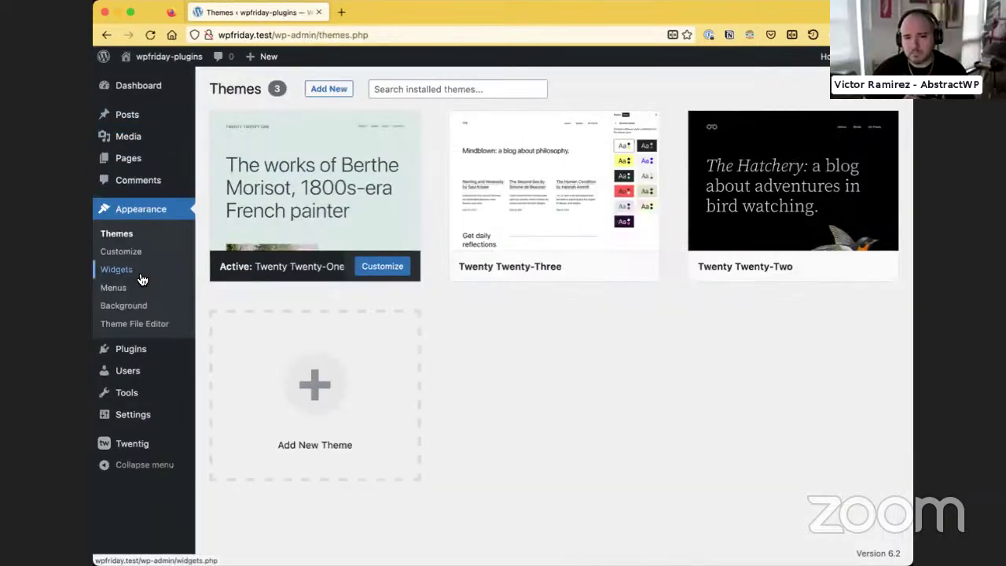
# Check the Installed Plugins list, then open the Customizer from Appearance
pyautogui.moveTo(575, 191)
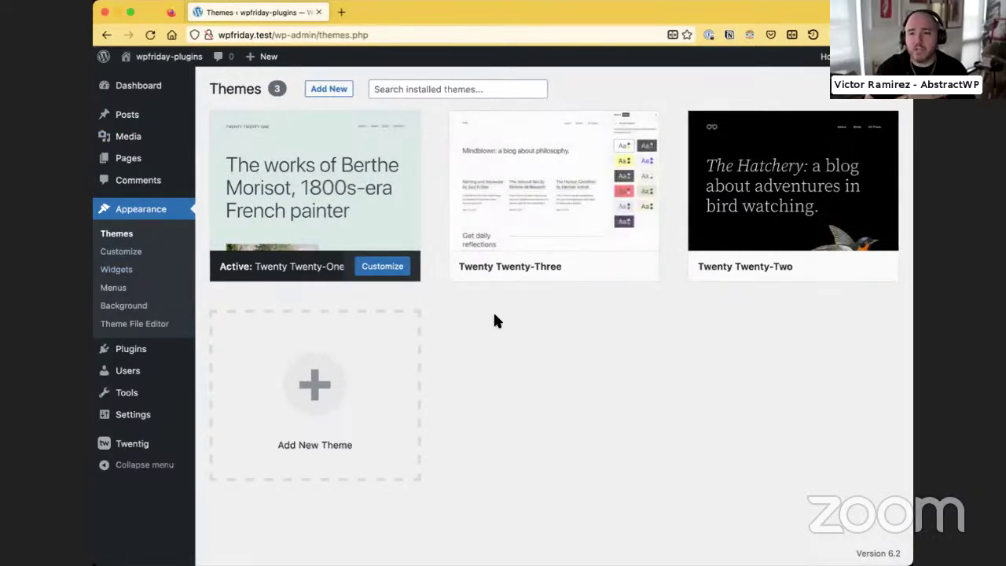
pyautogui.moveTo(332, 197)
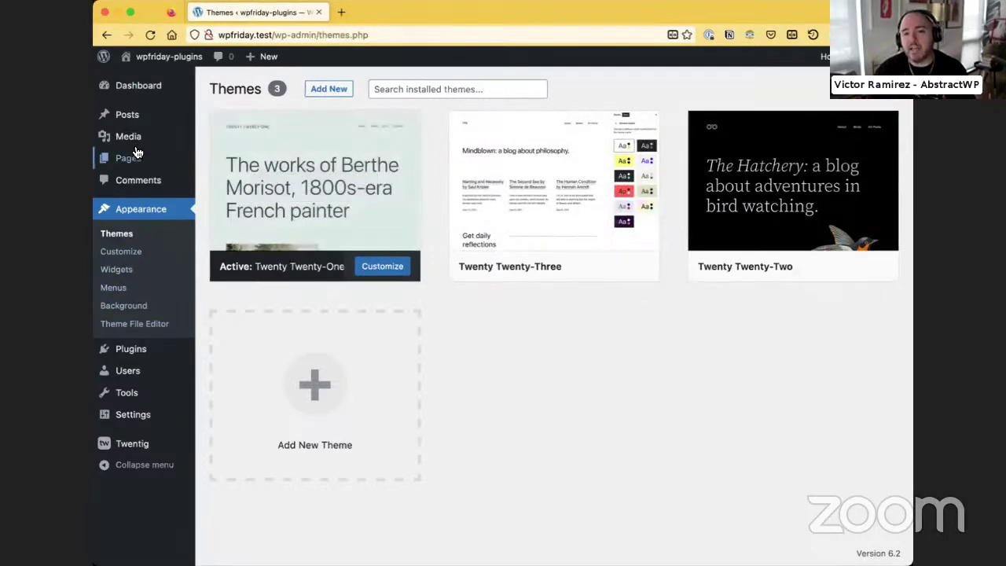
pyautogui.click(128, 350)
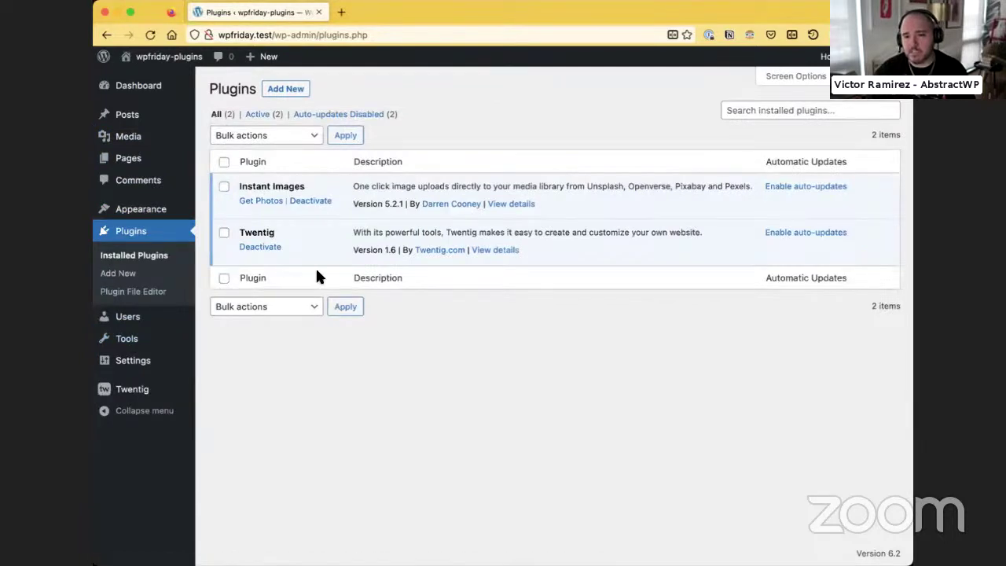
pyautogui.moveTo(168, 208)
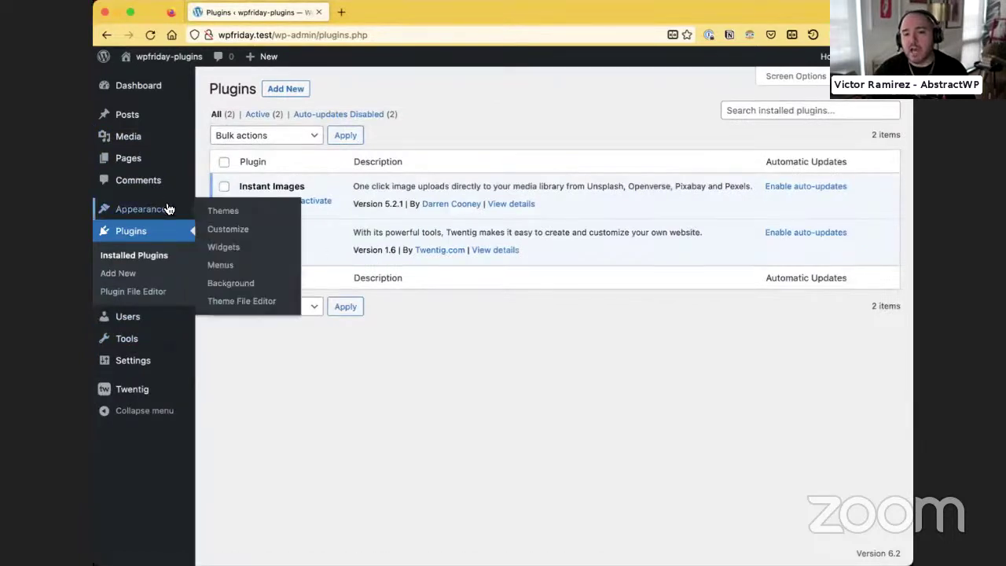
pyautogui.click(212, 231)
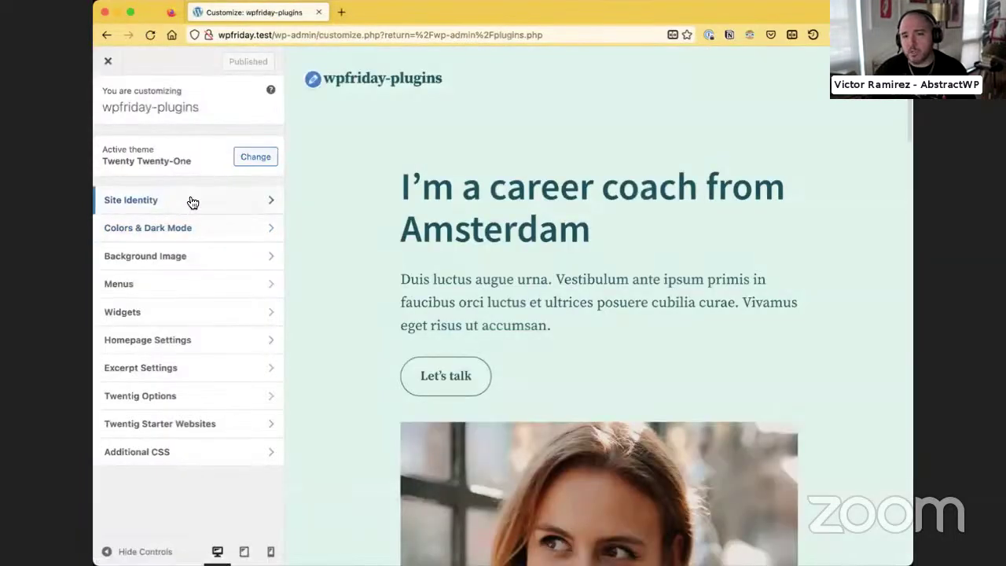
# Load the Kingston starter website from Twentig Starter Websites, publish it, and close the Customizer
pyautogui.click(157, 424)
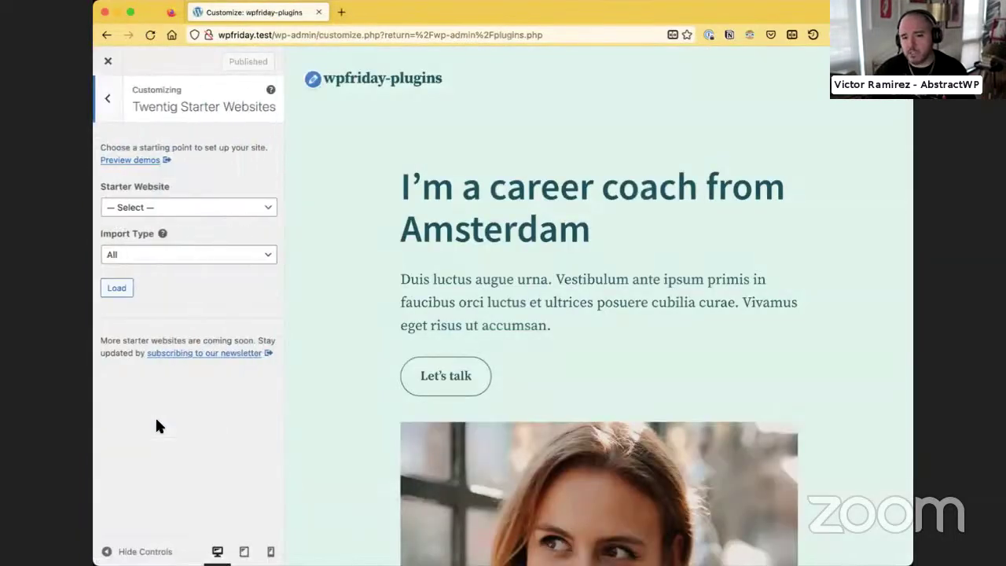
pyautogui.click(161, 210)
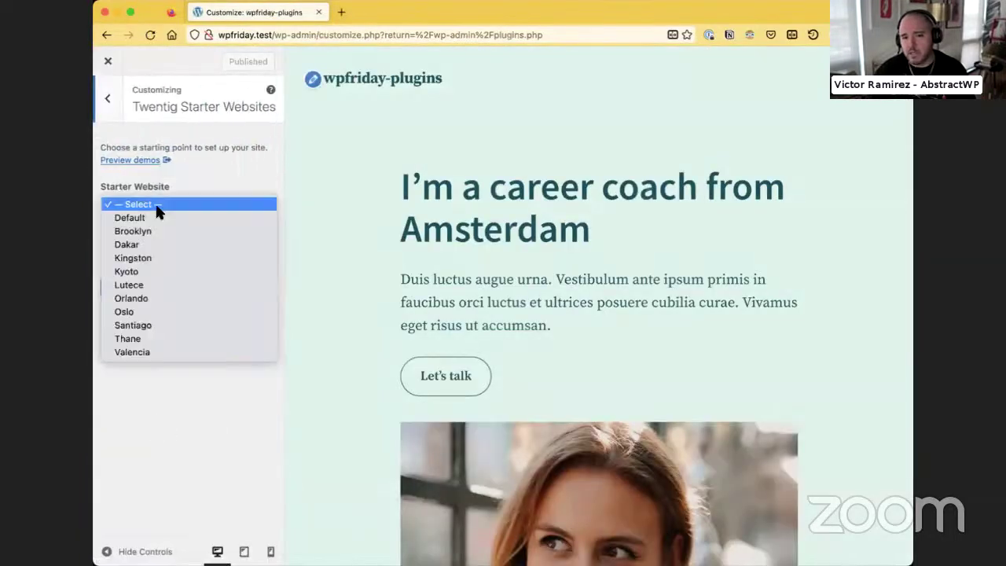
pyautogui.click(155, 258)
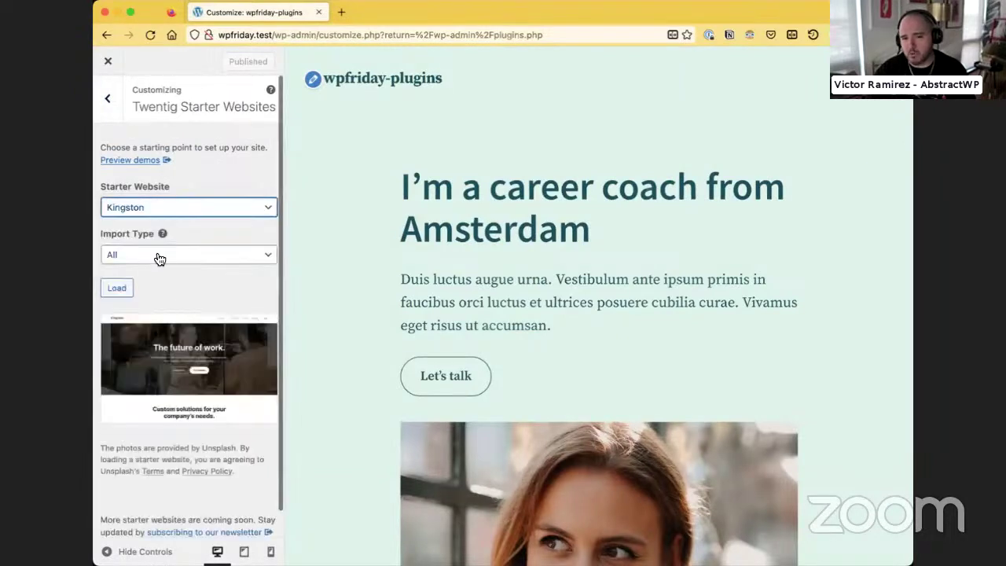
pyautogui.click(118, 290)
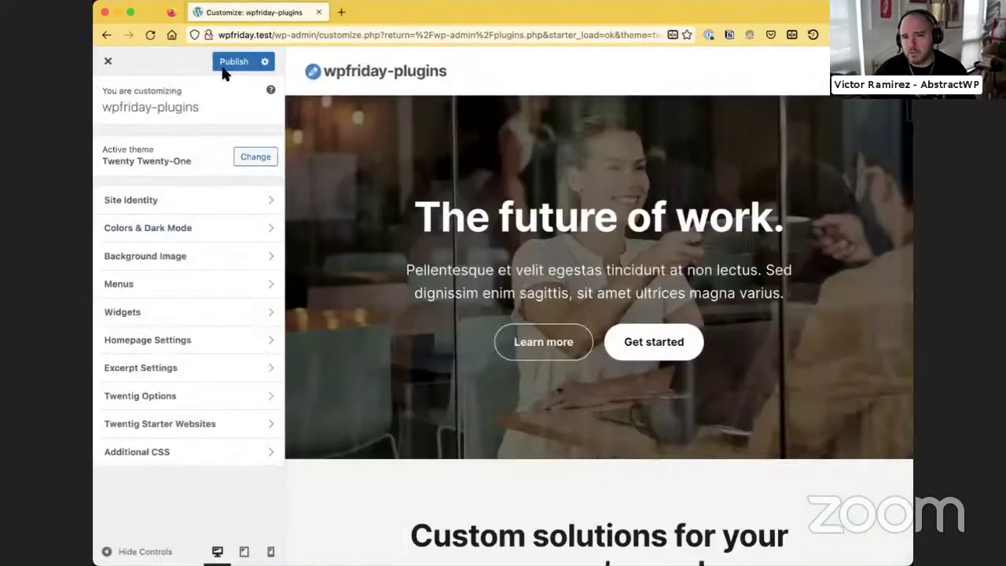
pyautogui.click(224, 62)
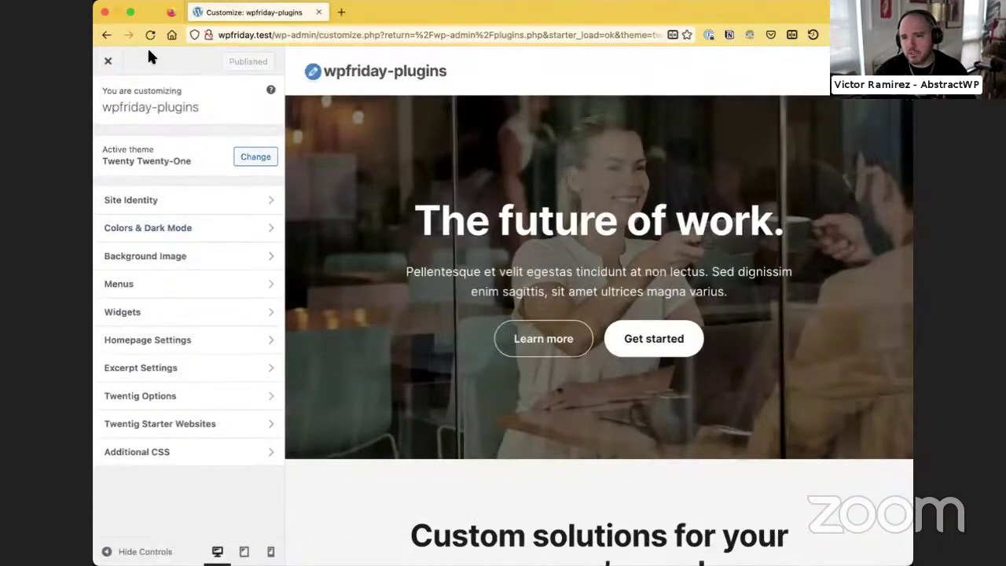
pyautogui.click(104, 68)
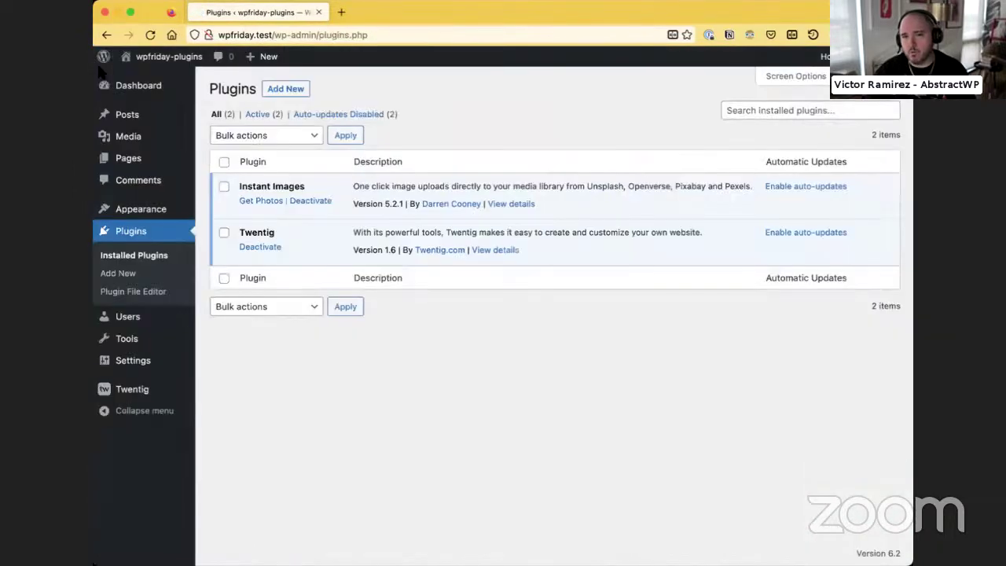
# Visit the live front page and scroll the Kingston design down to the footer
pyautogui.moveTo(157, 57)
pyautogui.click(139, 78)
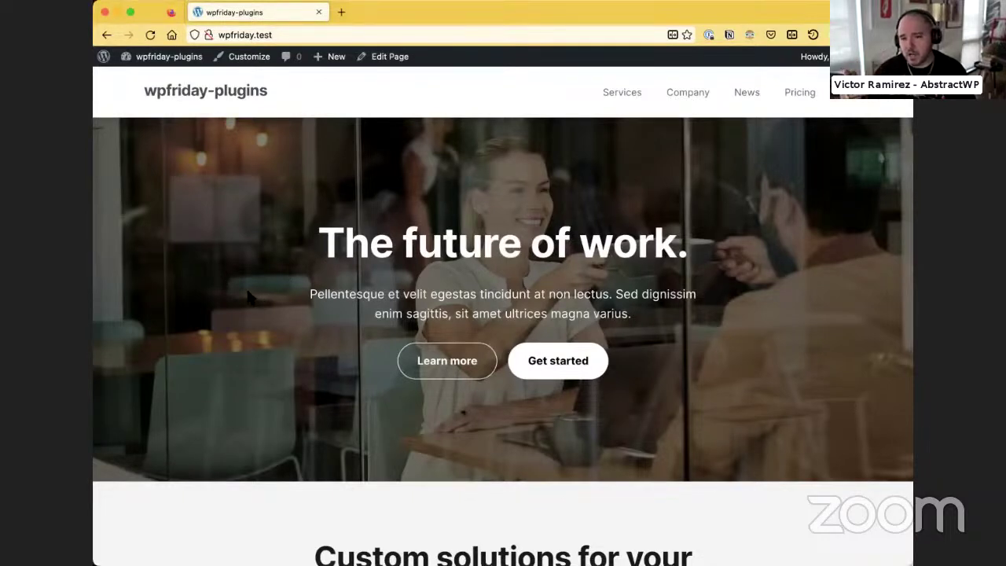
pyautogui.scroll(-1, 203, 330)
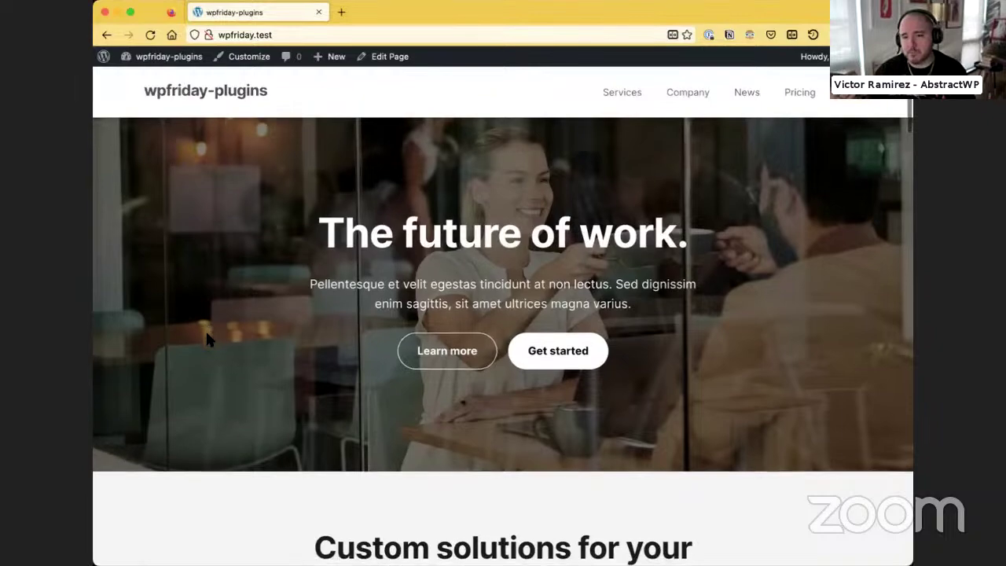
pyautogui.scroll(1, 204, 329)
pyautogui.scroll(-15, 204, 338)
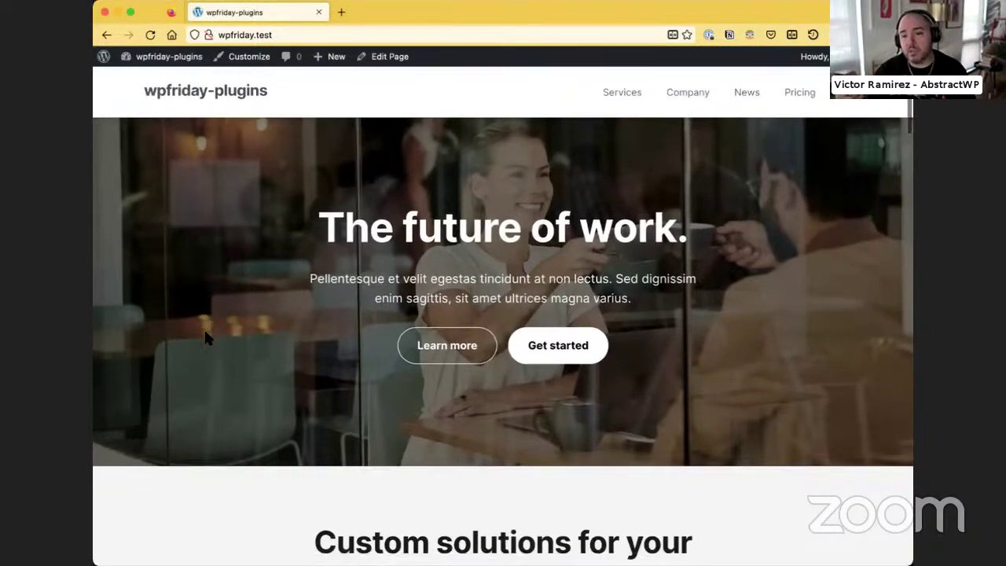
pyautogui.scroll(-20, 205, 338)
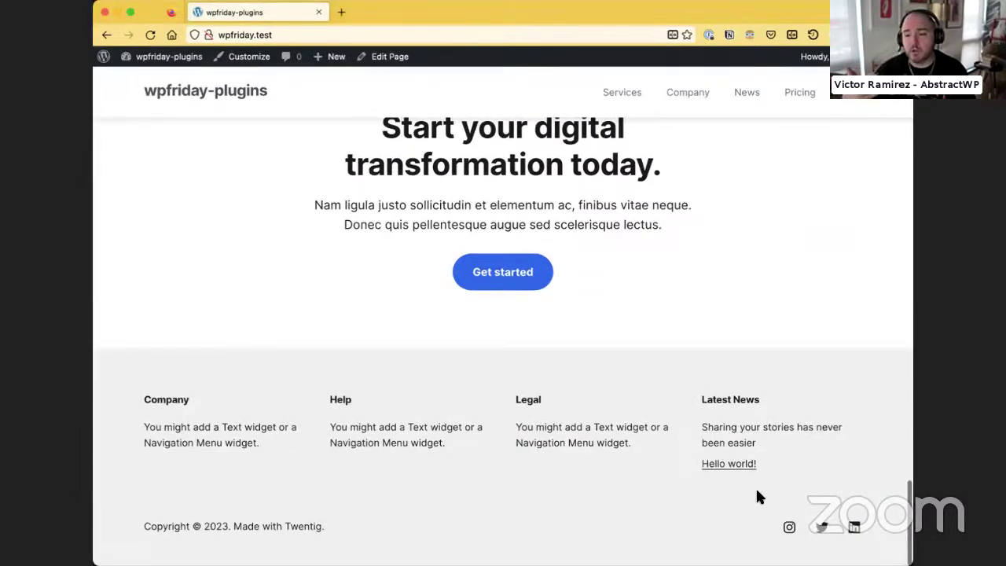
pyautogui.scroll(3, 285, 497)
pyautogui.scroll(20, 288, 497)
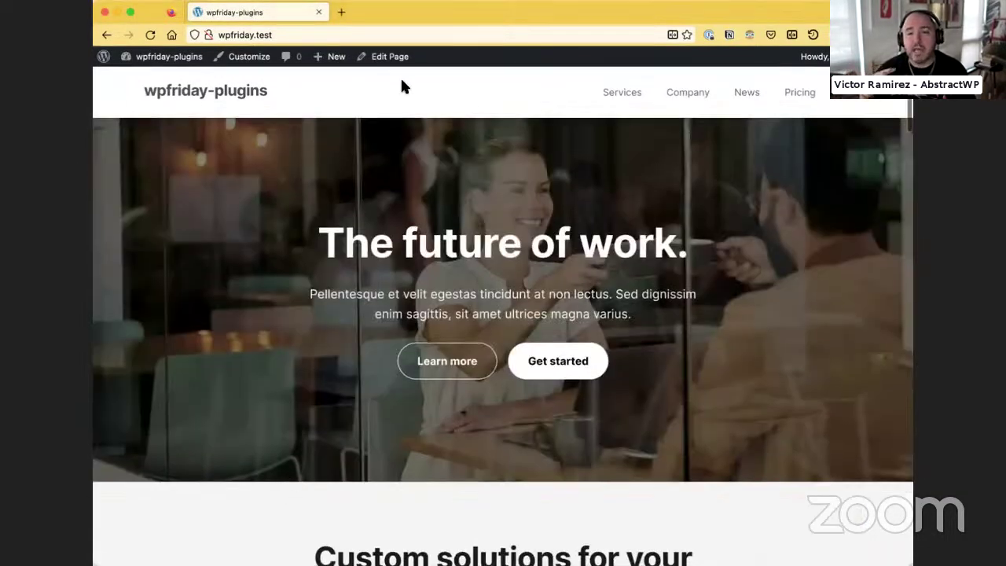
# Return to the admin and open the Plugins > Add New page
pyautogui.moveTo(158, 56)
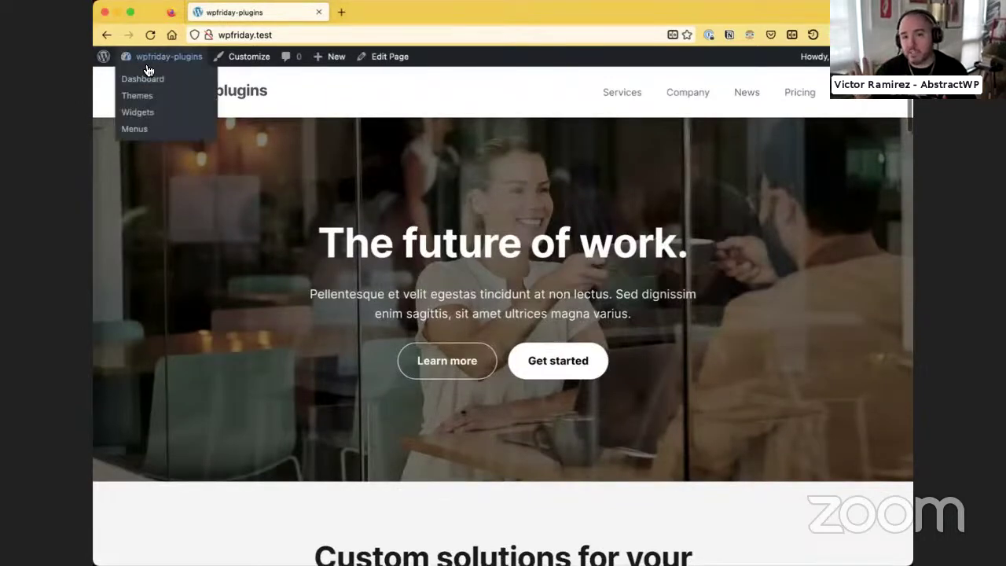
pyautogui.click(146, 73)
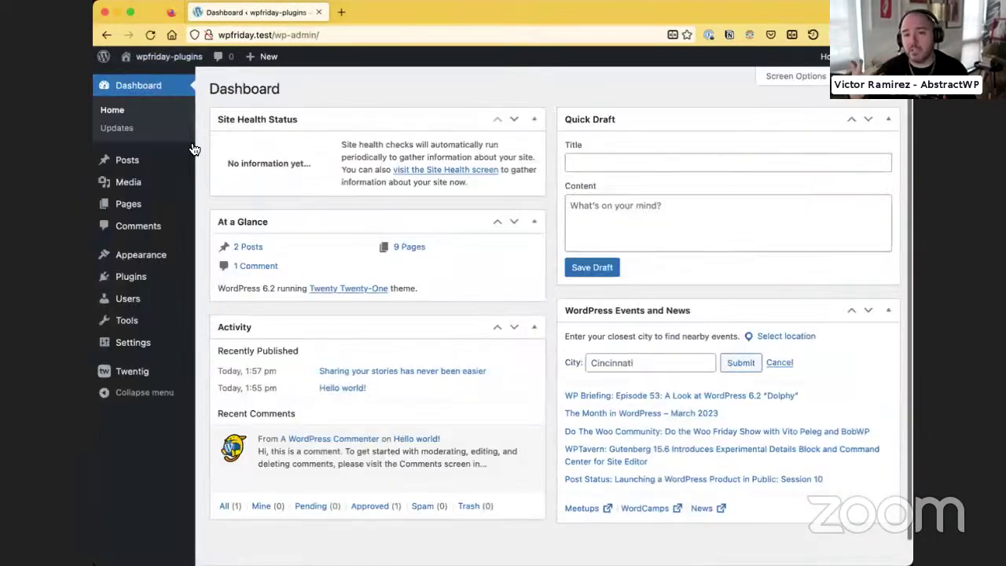
pyautogui.moveTo(124, 257)
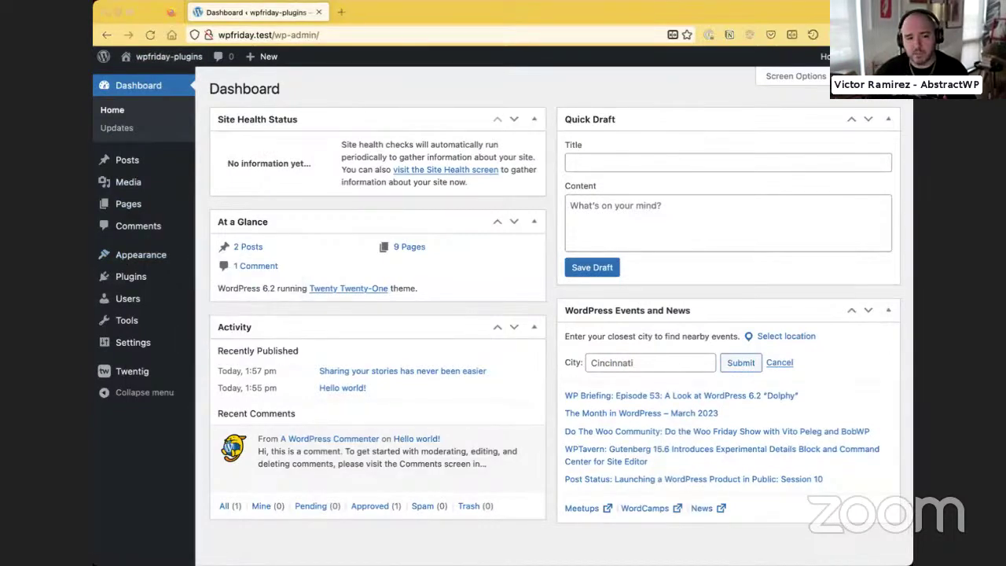
pyautogui.click(367, 96)
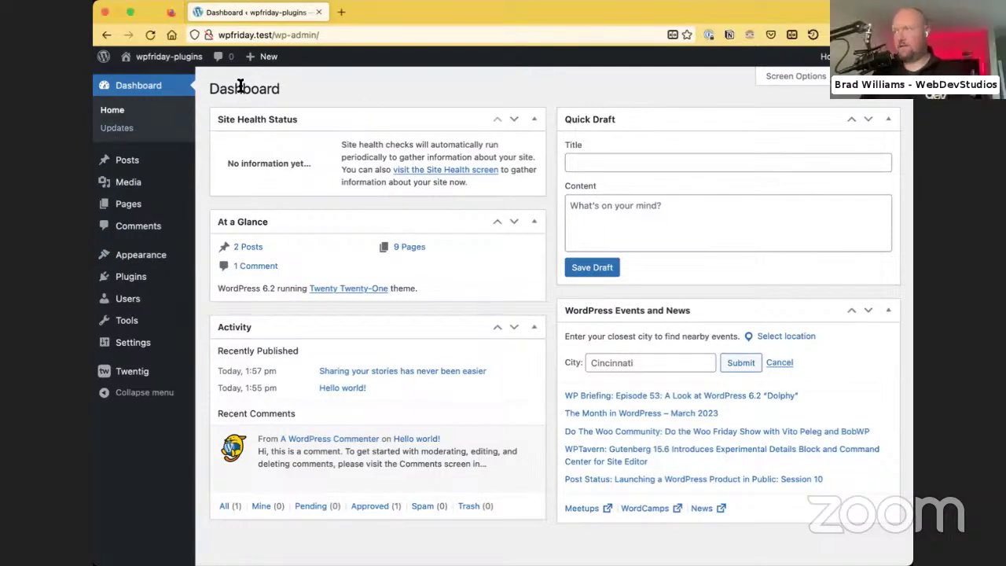
pyautogui.click(146, 278)
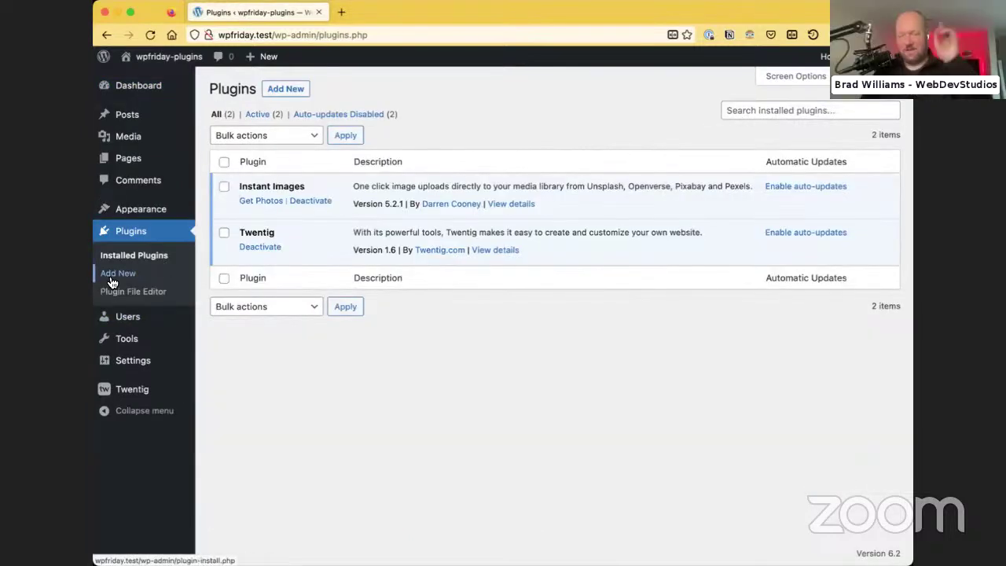
pyautogui.click(112, 281)
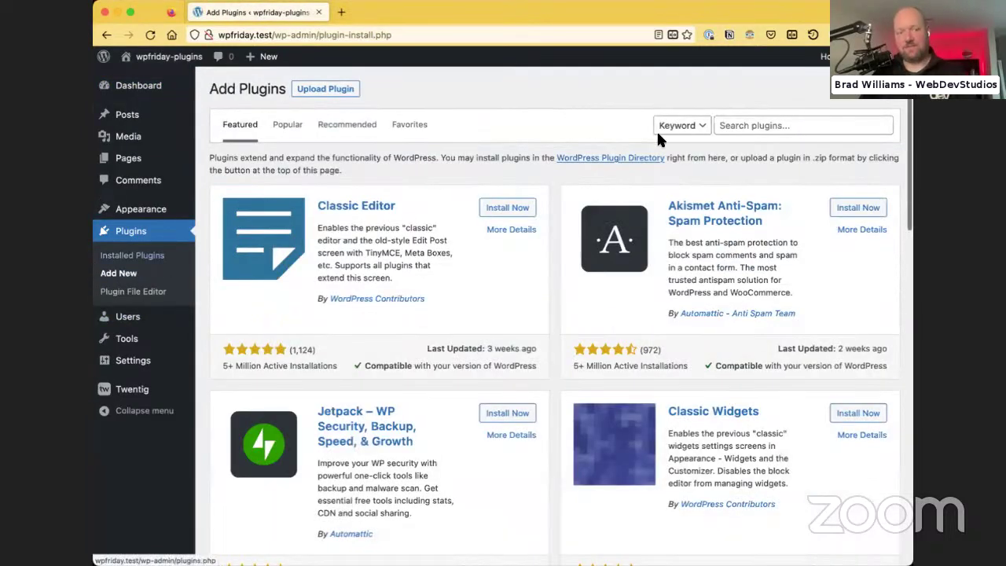
# Search the plugin directory for 'brad' and install the BRAD plugin
pyautogui.click(826, 124)
pyautogui.write('redi')
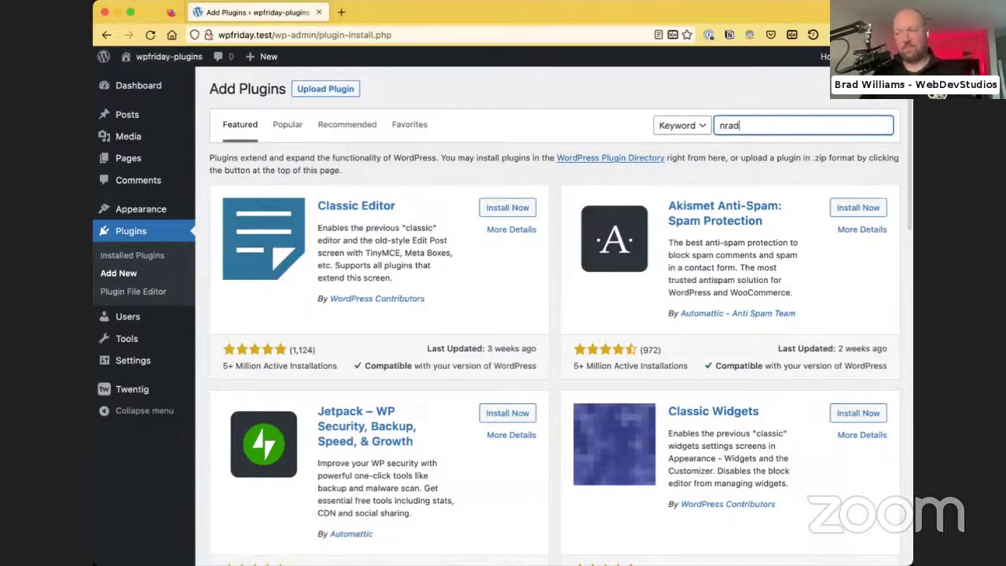
pyautogui.press('BackSpace')
pyautogui.press('BackSpace')
pyautogui.press('BackSpace')
pyautogui.press('BackSpace')
pyautogui.write('brad')
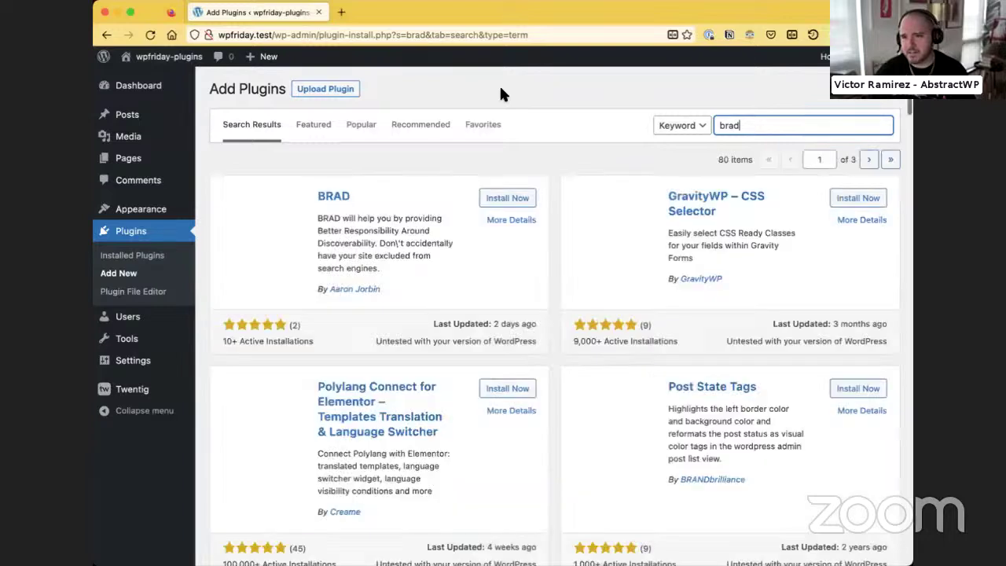
pyautogui.click(512, 201)
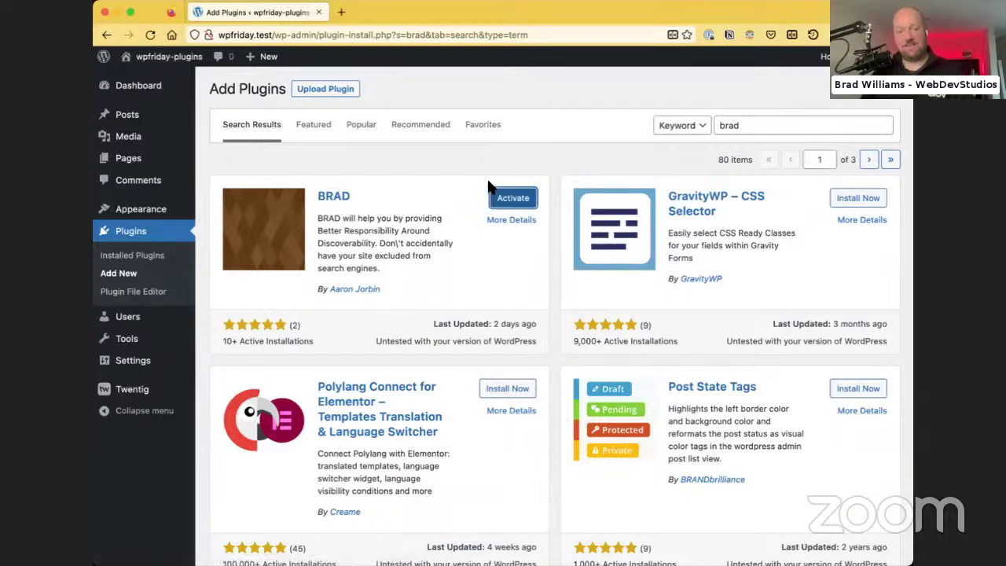
# Activate BRAD, view its plugin details, then return to the Dashboard
pyautogui.click(503, 198)
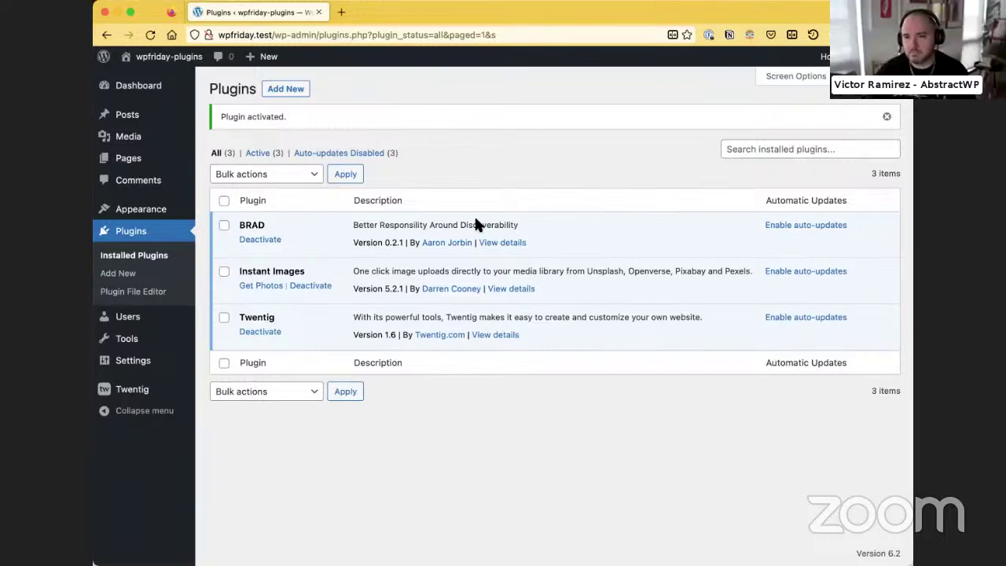
pyautogui.click(507, 243)
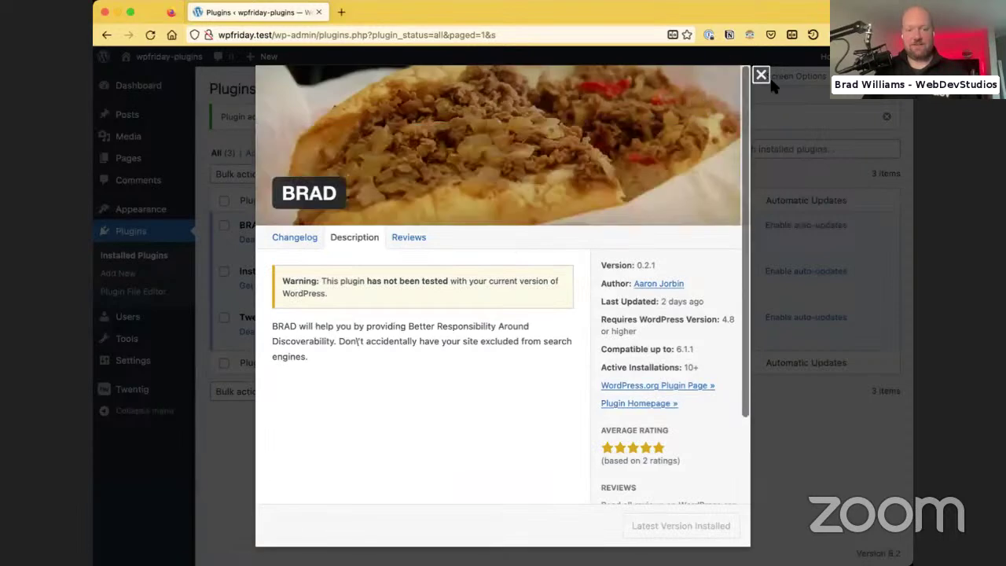
pyautogui.click(760, 74)
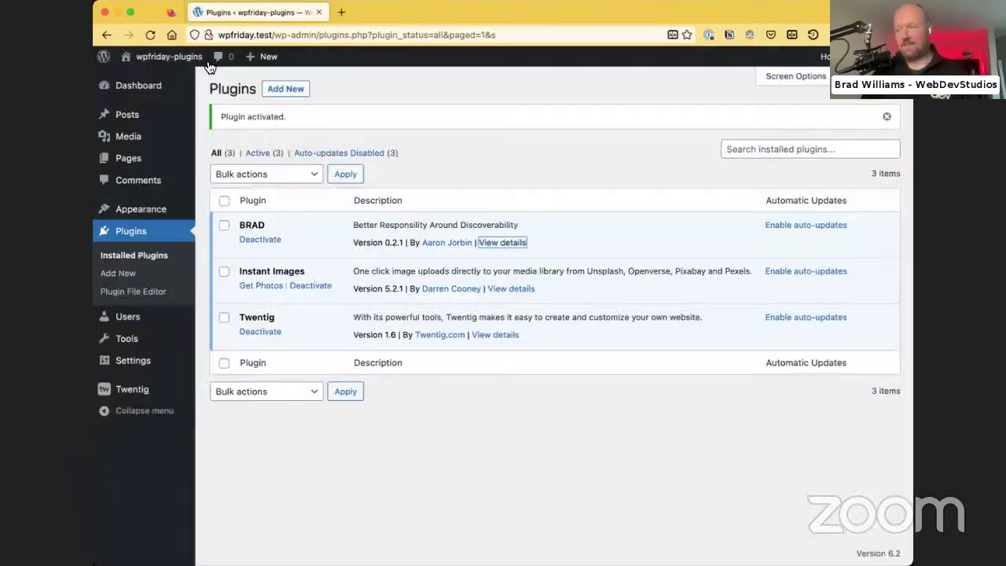
pyautogui.click(149, 94)
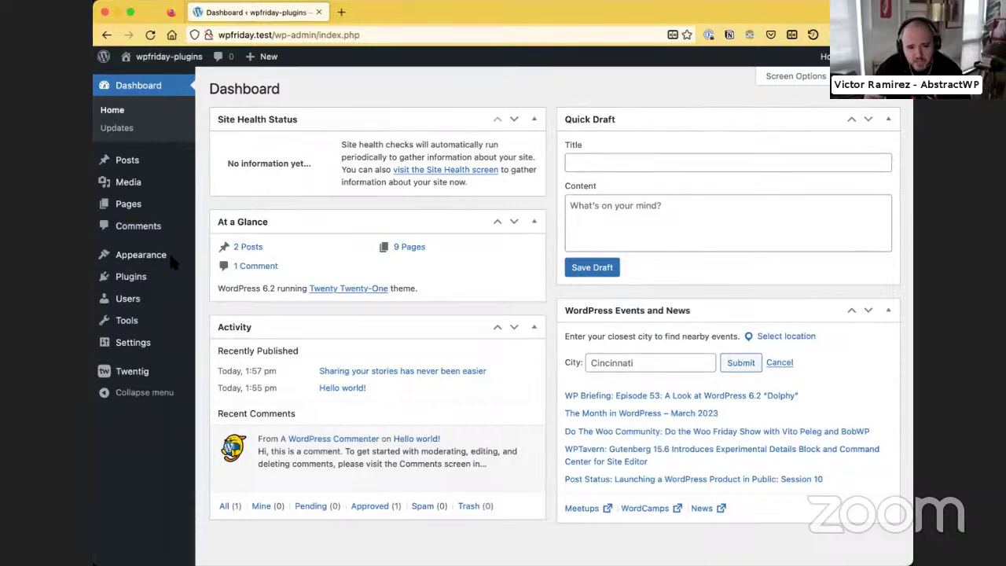
# In Reading Settings, tick 'Discourage search engines from indexing this site' and save
pyautogui.click(132, 351)
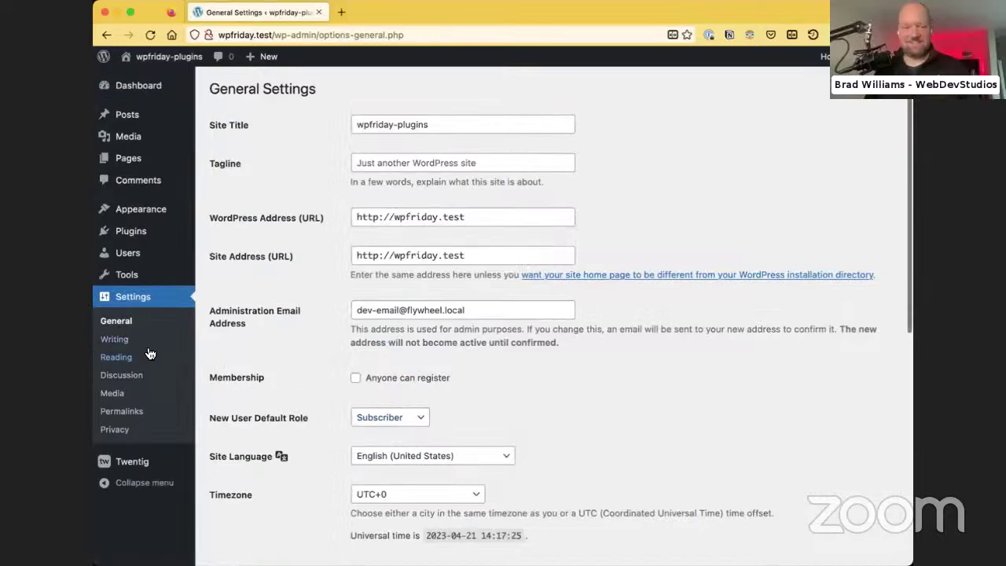
pyautogui.scroll(-3, 279, 421)
pyautogui.scroll(-10, 279, 424)
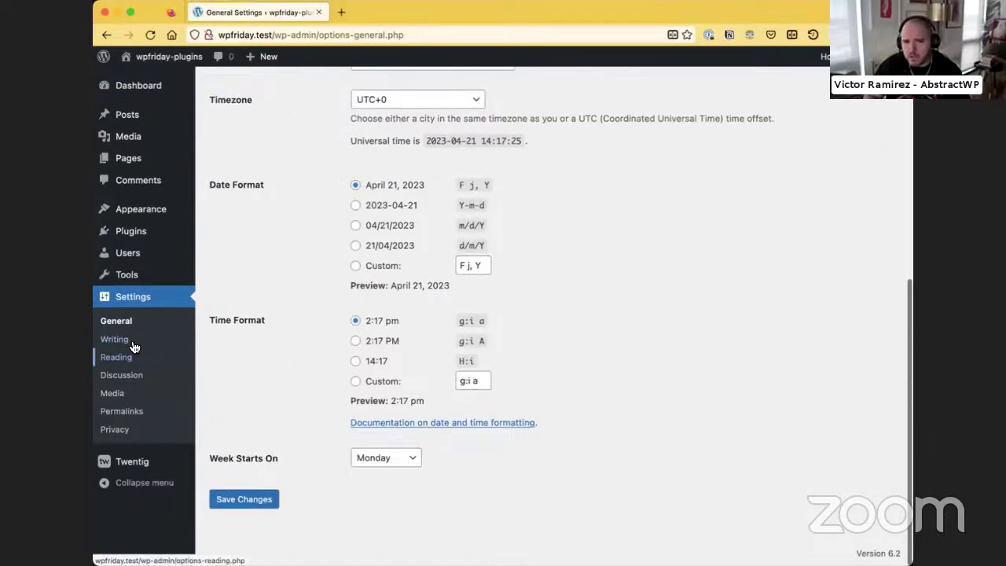
pyautogui.scroll(13, 318, 343)
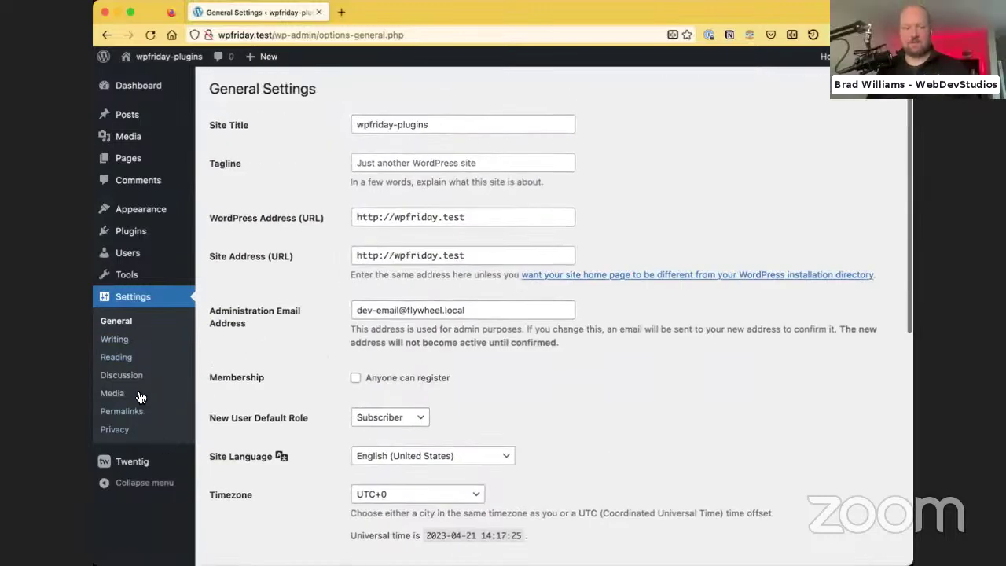
pyautogui.click(135, 357)
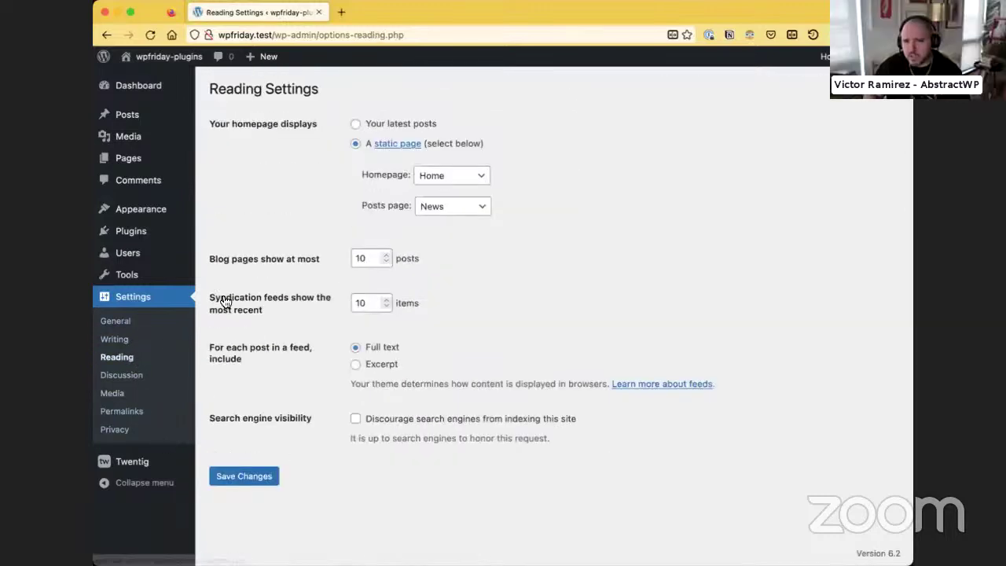
pyautogui.click(355, 418)
pyautogui.click(241, 476)
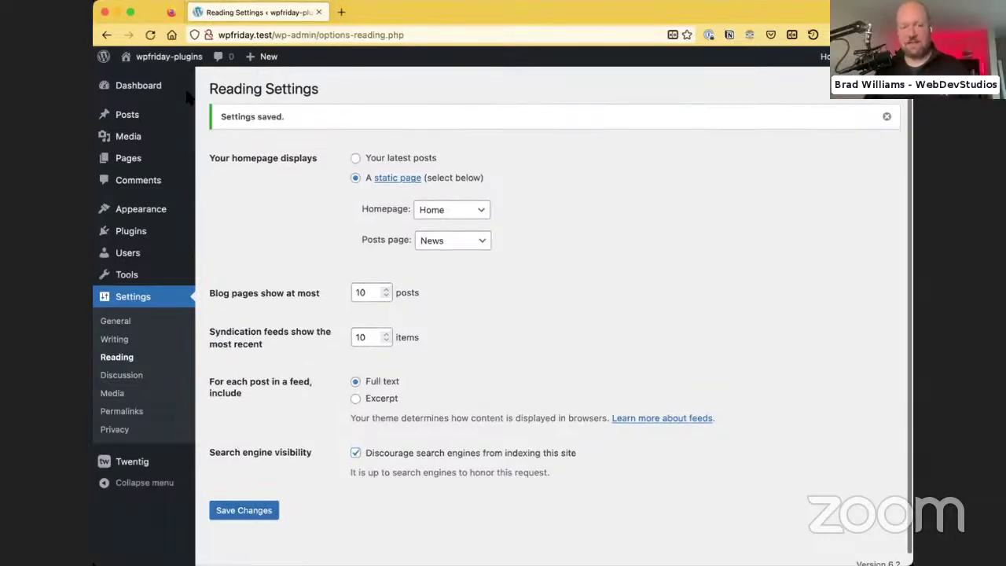
# Return to the Dashboard, which now warns that search engines are discouraged
pyautogui.click(139, 85)
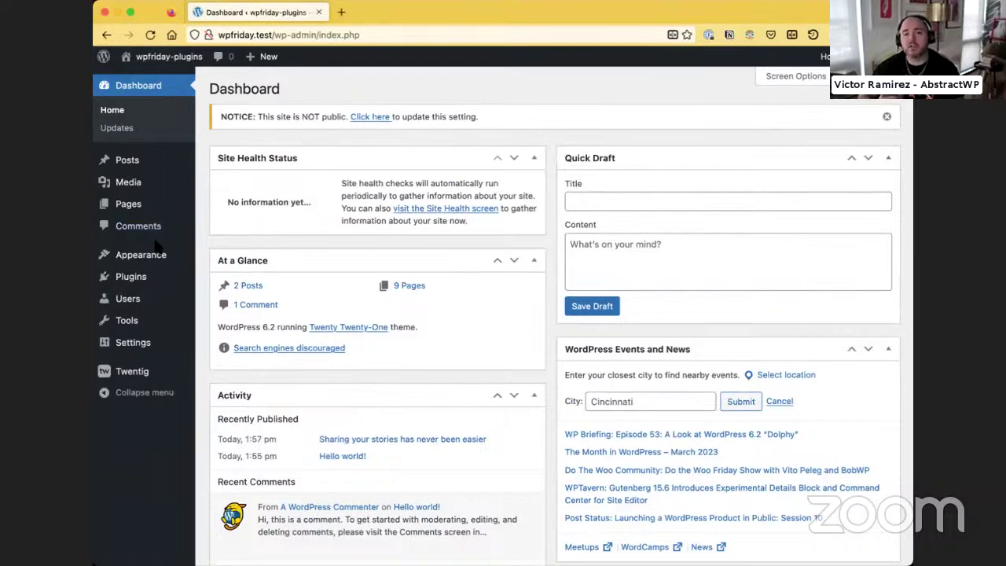
pyautogui.moveTo(128, 278)
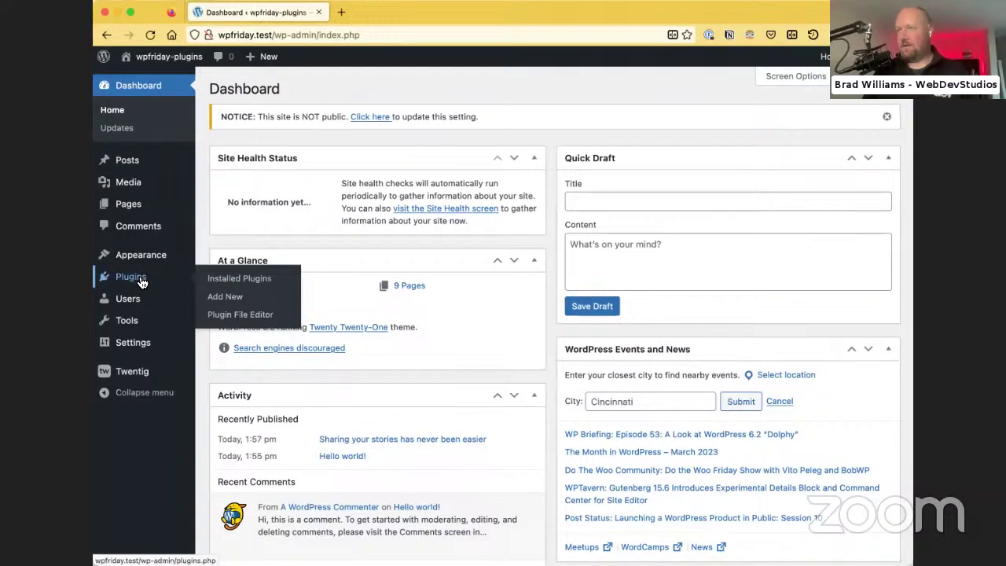
# Search plugins for 'wp all import' and open the WP All Import homepage from its details
pyautogui.click(210, 299)
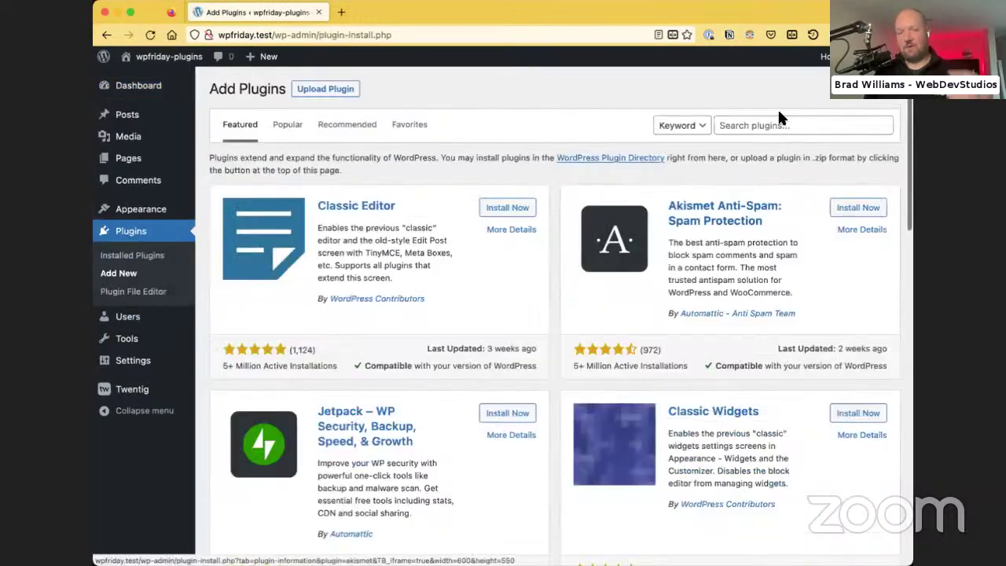
pyautogui.click(767, 121)
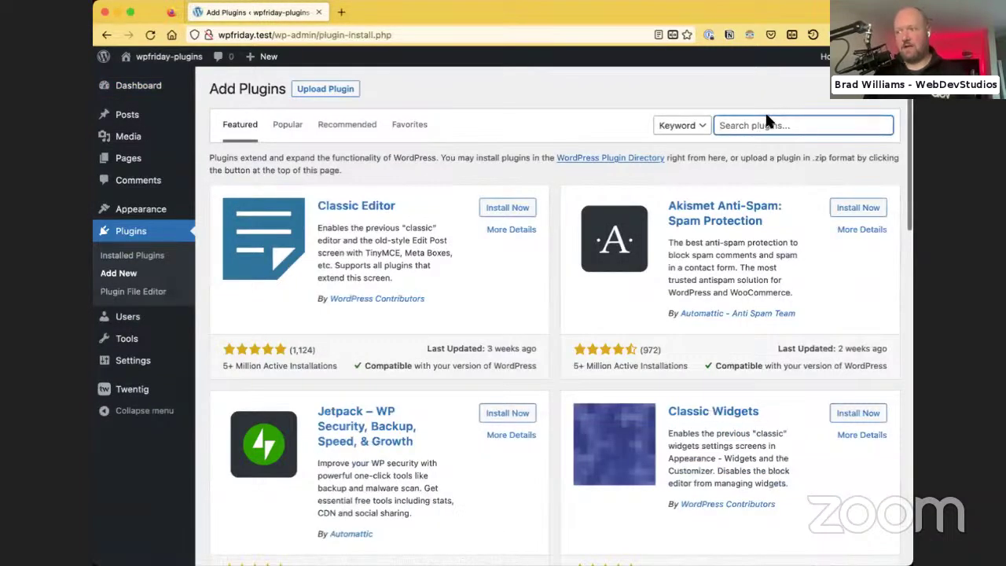
pyautogui.write('wp all import')
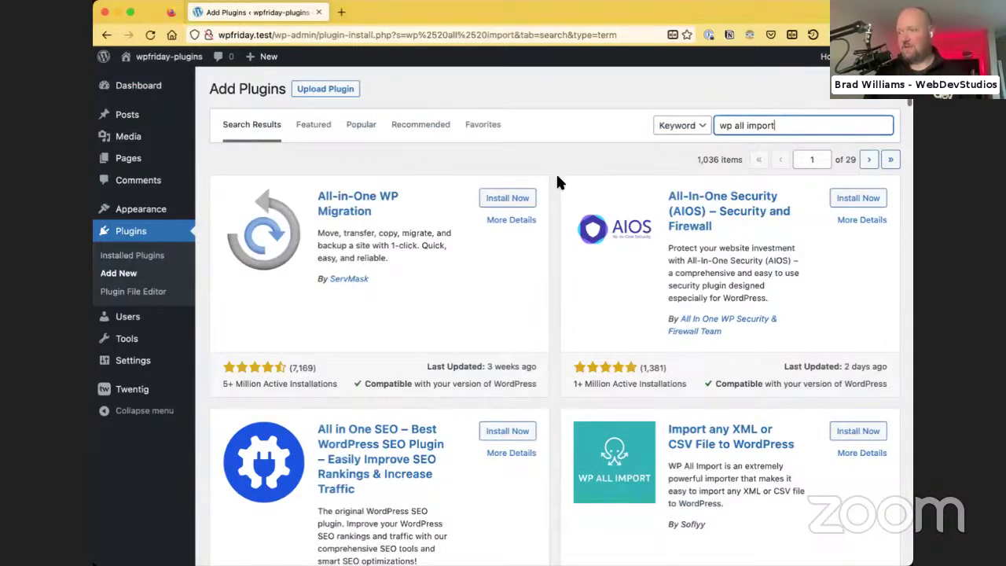
pyautogui.click(756, 448)
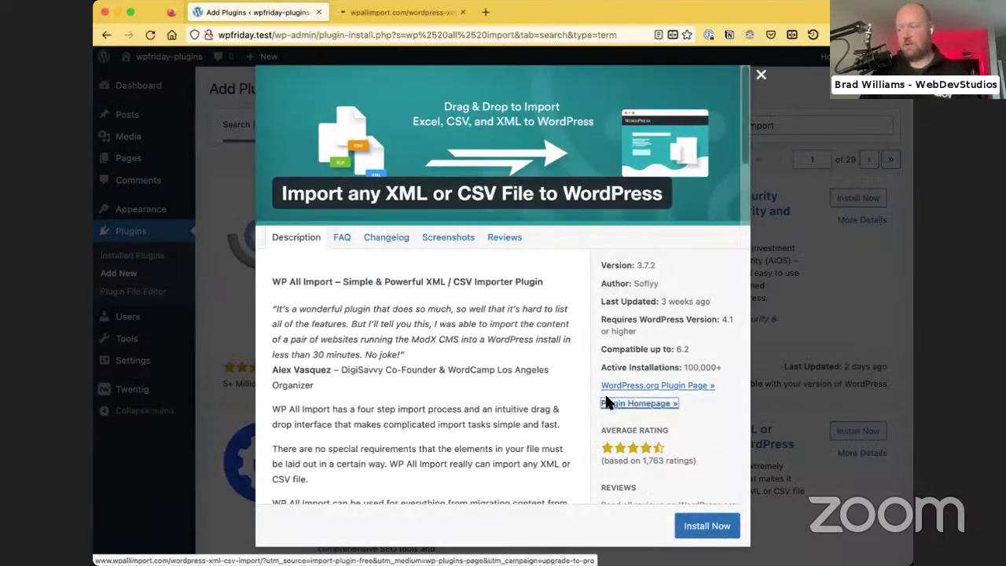
pyautogui.click(610, 405)
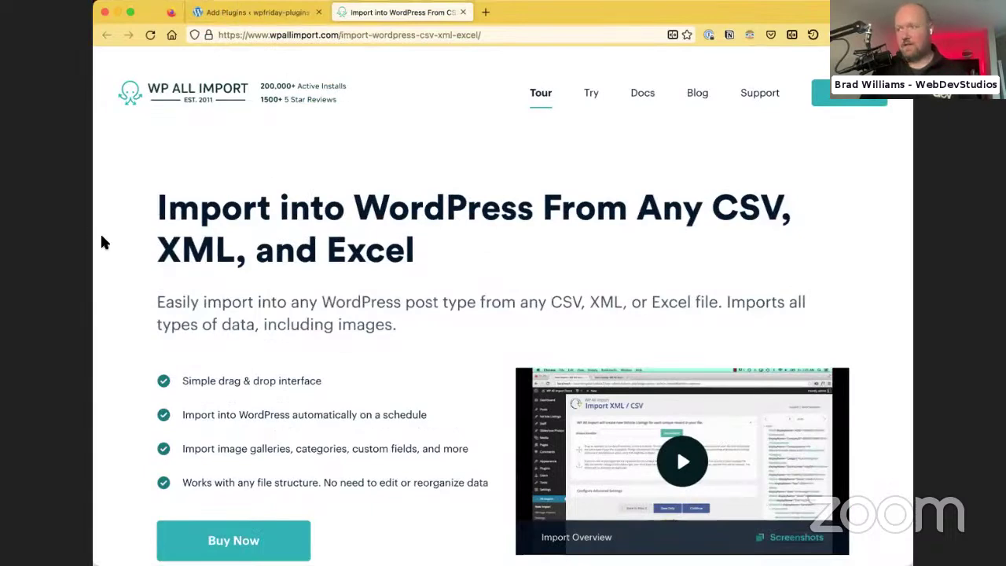
pyautogui.scroll(-4, 101, 236)
pyautogui.scroll(-15, 101, 242)
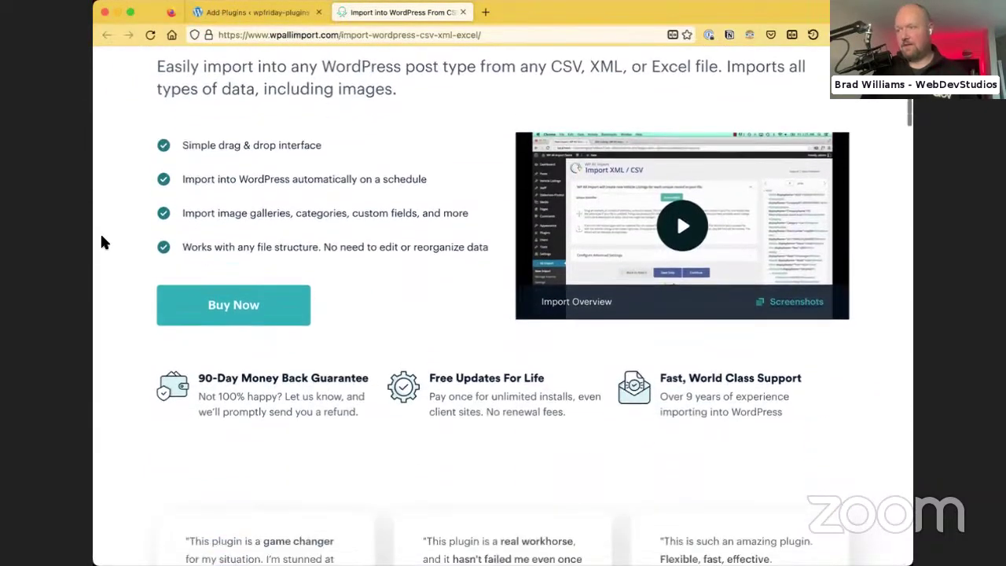
pyautogui.scroll(-18, 101, 242)
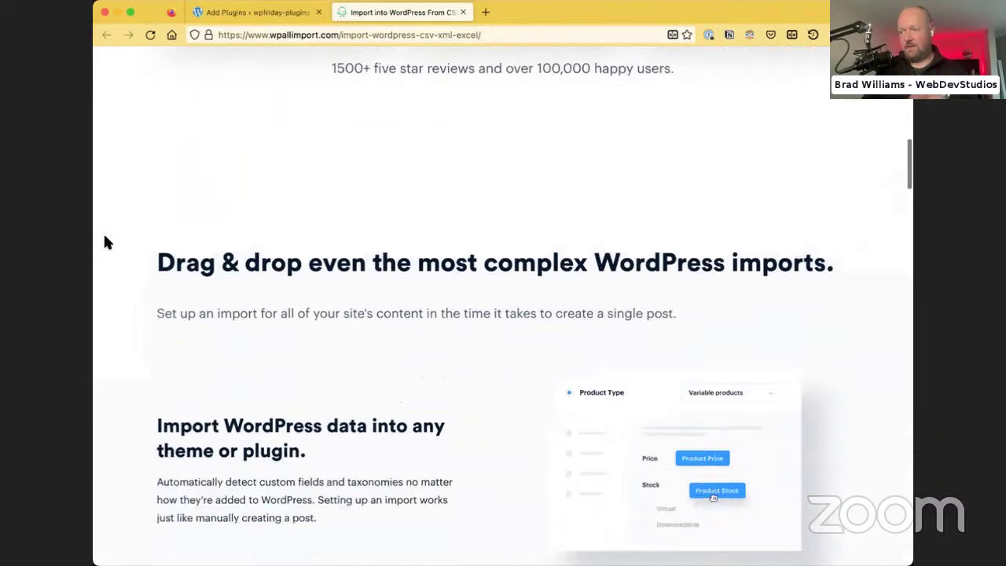
pyautogui.scroll(-20, 107, 241)
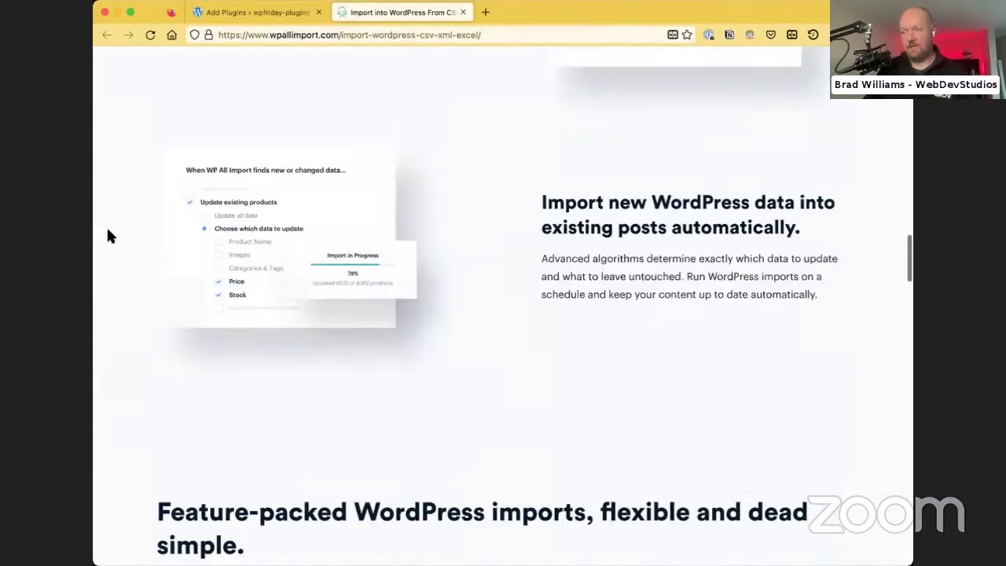
pyautogui.scroll(-20, 109, 235)
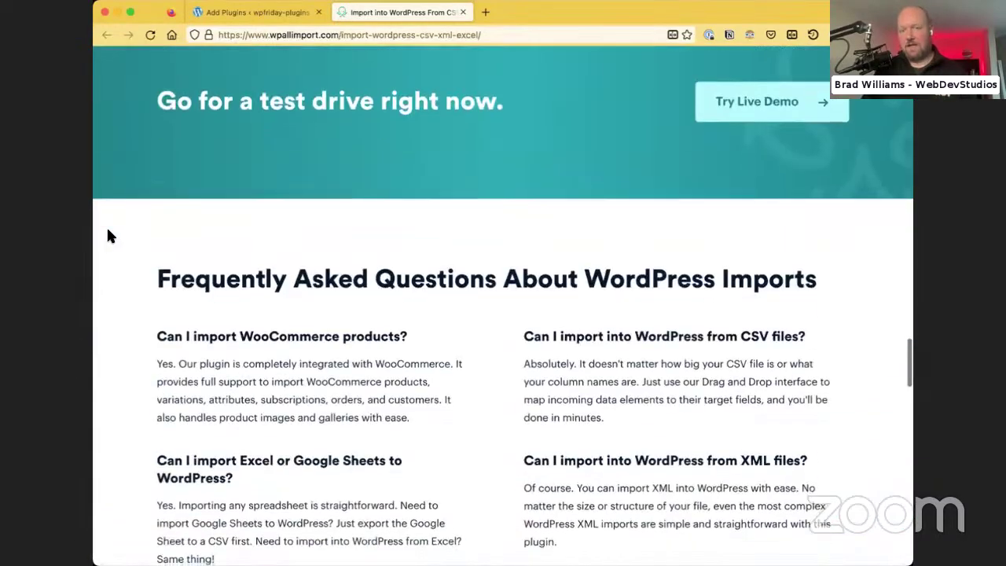
pyautogui.scroll(-5, 109, 236)
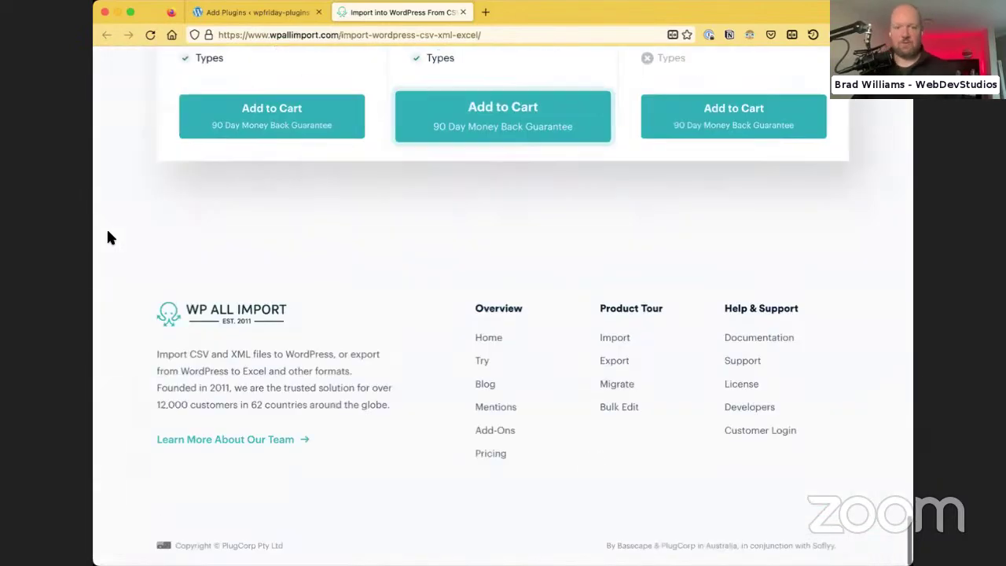
pyautogui.scroll(3, 108, 235)
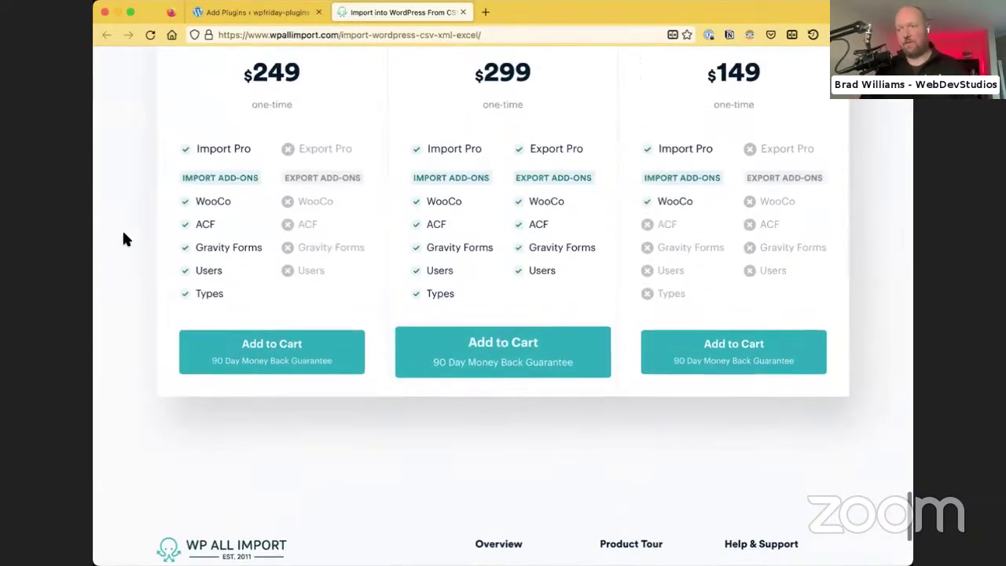
pyautogui.scroll(2, 123, 236)
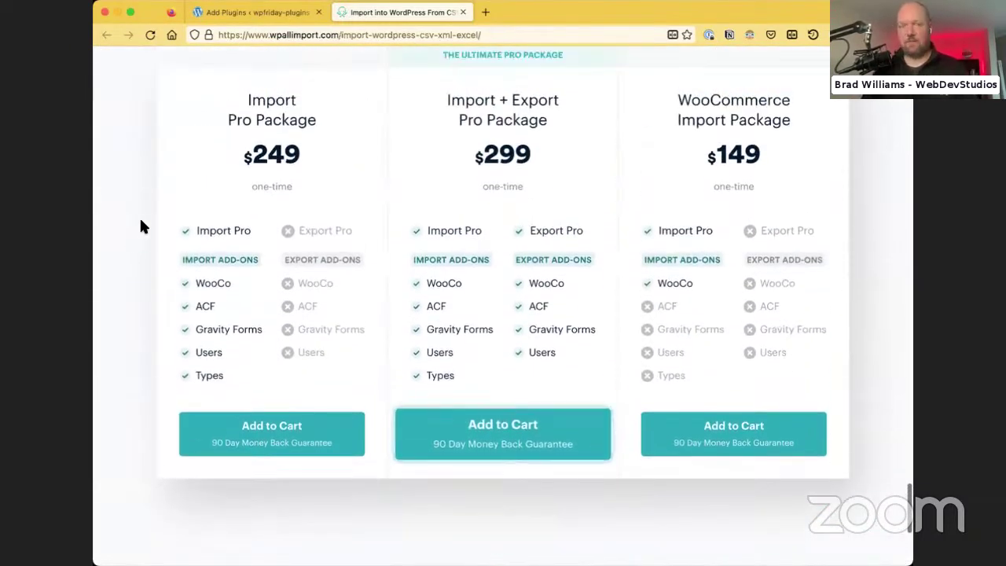
pyautogui.scroll(1, 140, 226)
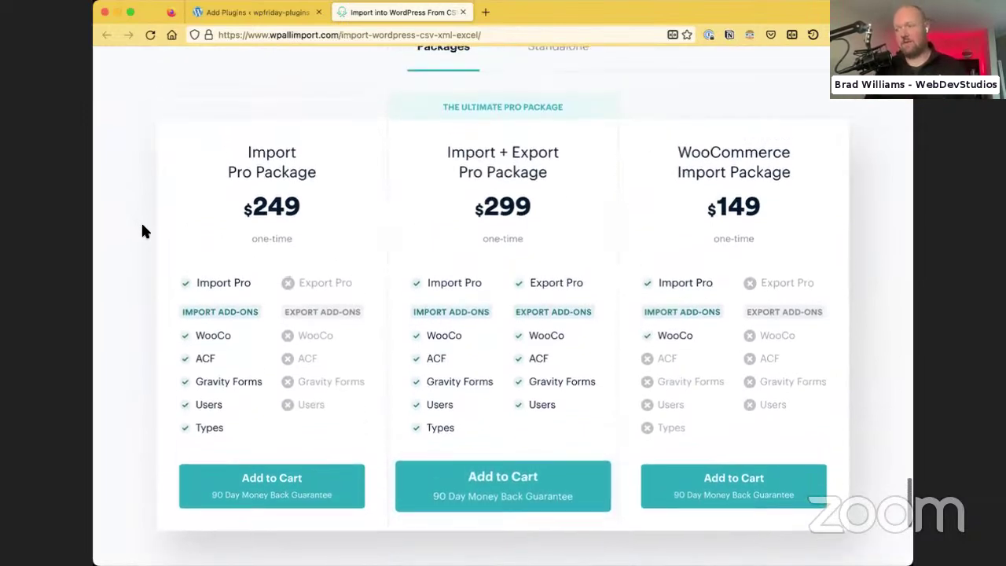
pyautogui.scroll(1, 141, 230)
pyautogui.scroll(-1, 142, 232)
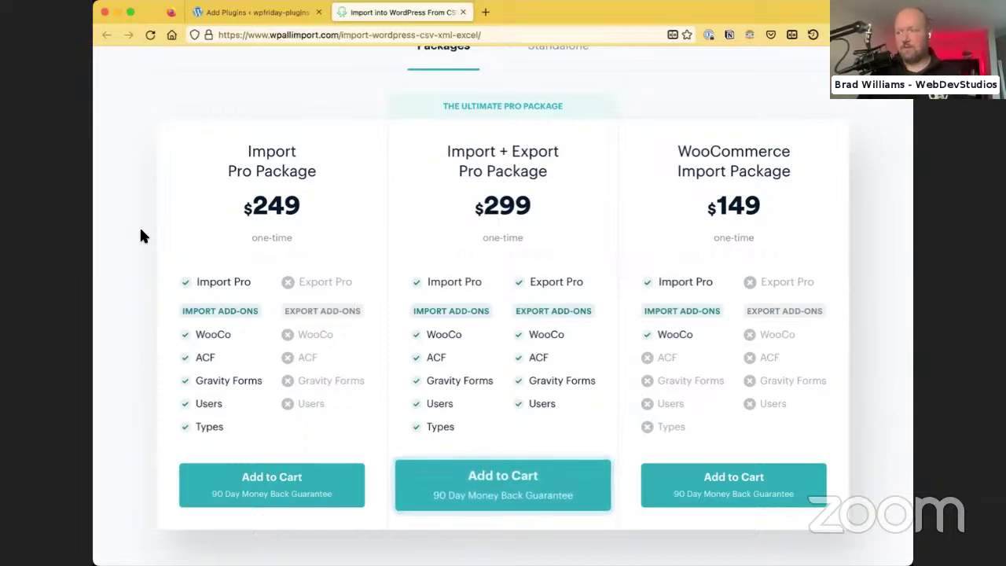
pyautogui.scroll(4, 140, 234)
pyautogui.scroll(10, 140, 235)
pyautogui.scroll(15, 140, 234)
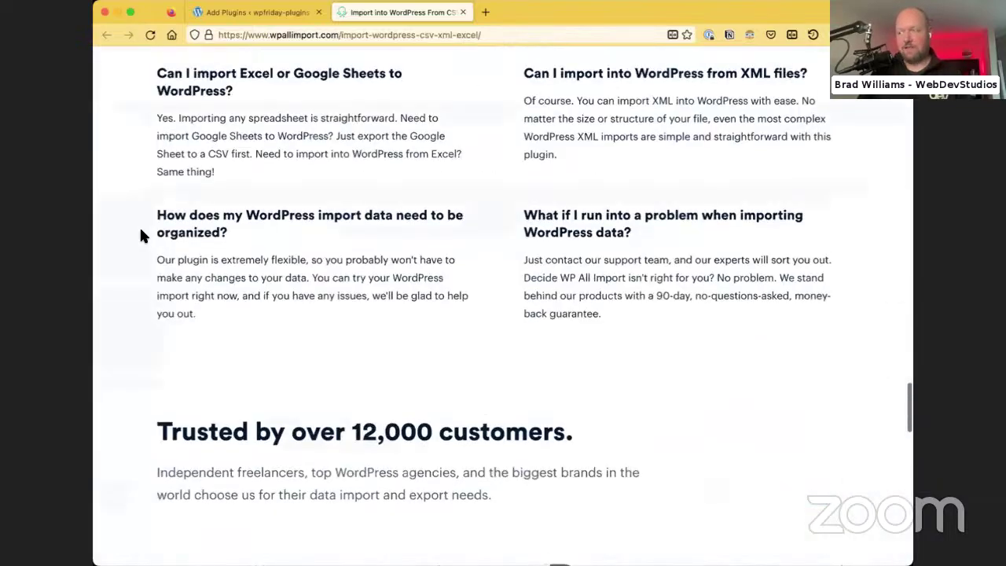
pyautogui.scroll(3, 486, 67)
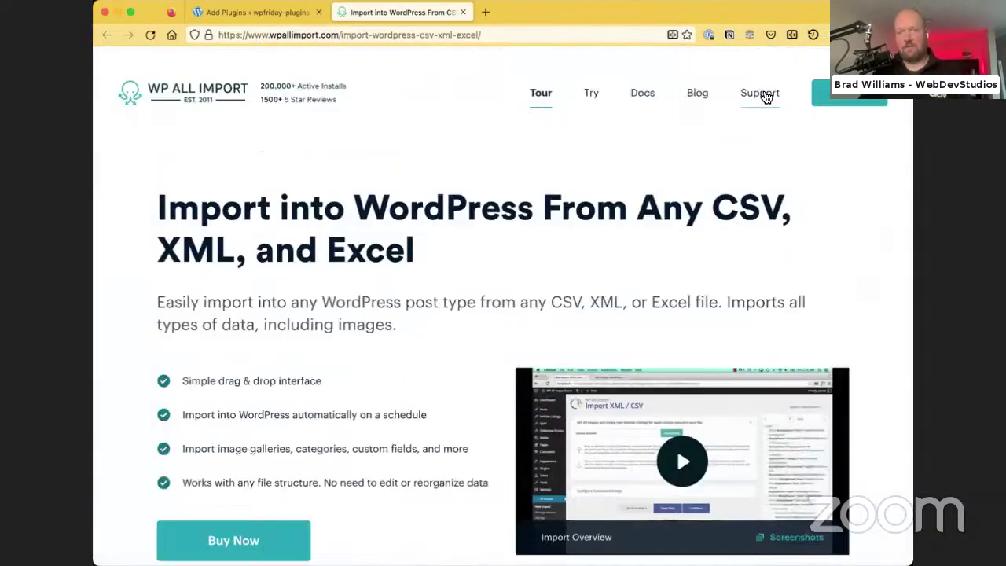
# Search the WP All Import docs for 'google sheets' and read the Zapier Google Sheets article
pyautogui.click(759, 93)
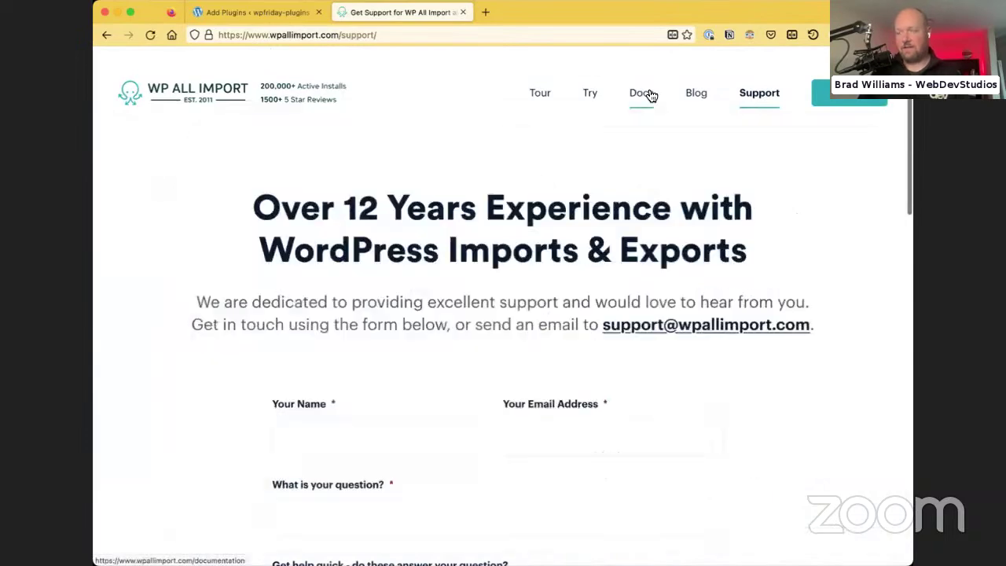
pyautogui.click(647, 93)
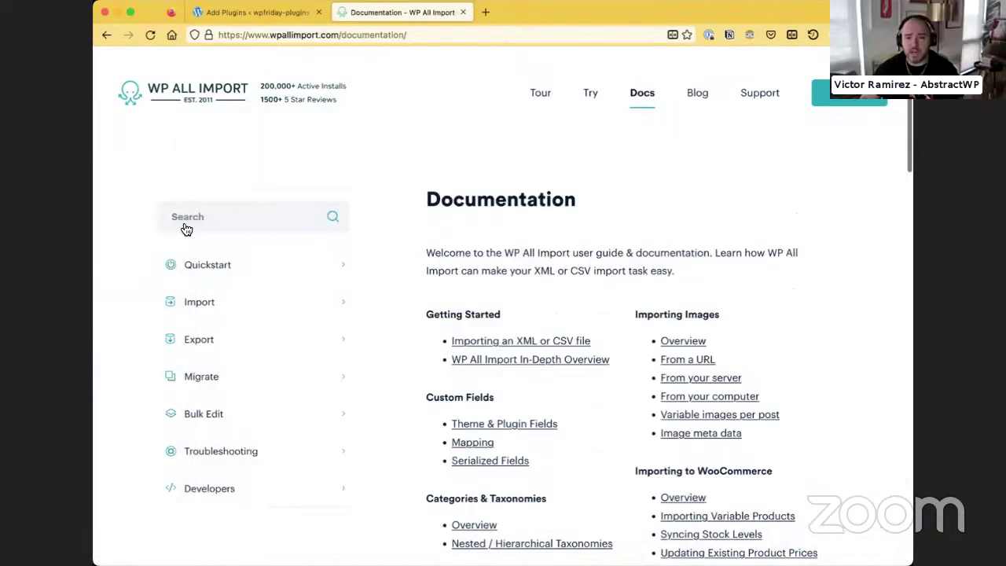
pyautogui.click(182, 219)
pyautogui.write('goo')
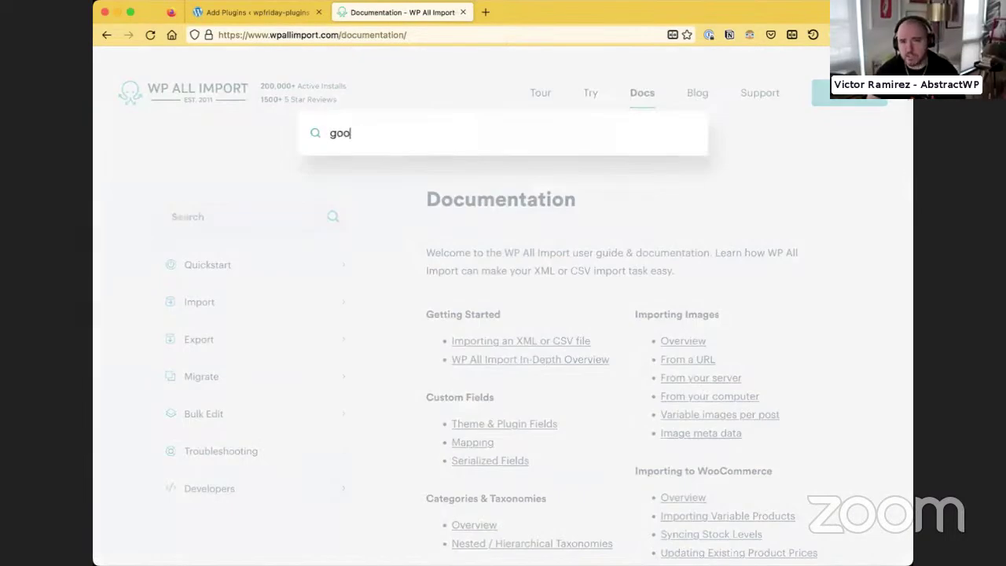
pyautogui.write('gle sheets')
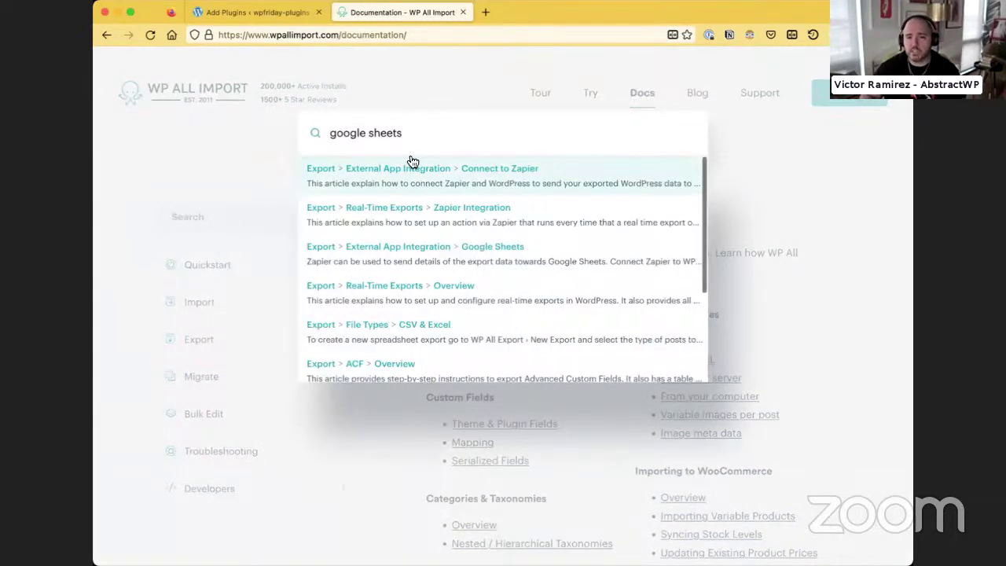
pyautogui.click(406, 246)
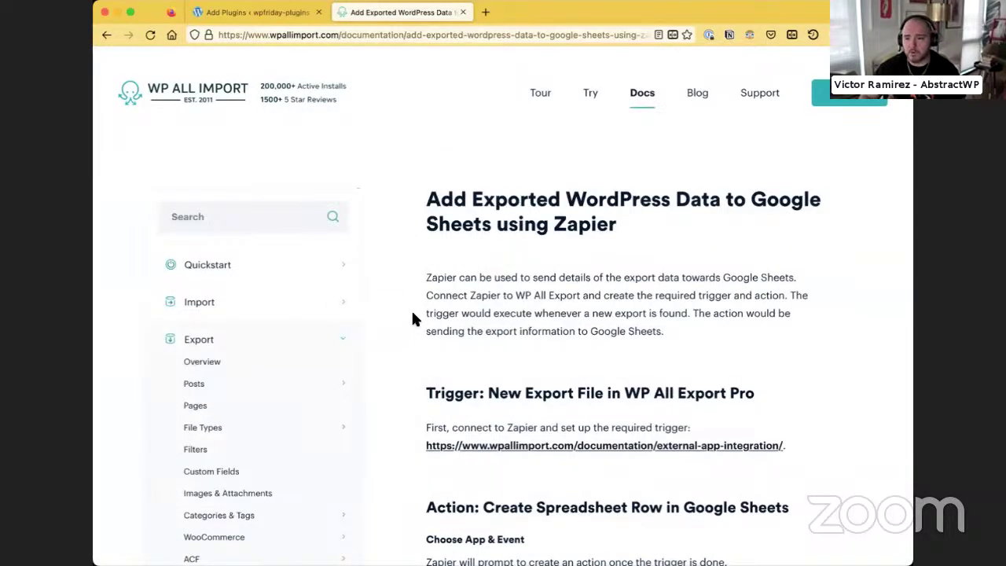
pyautogui.scroll(-5, 406, 349)
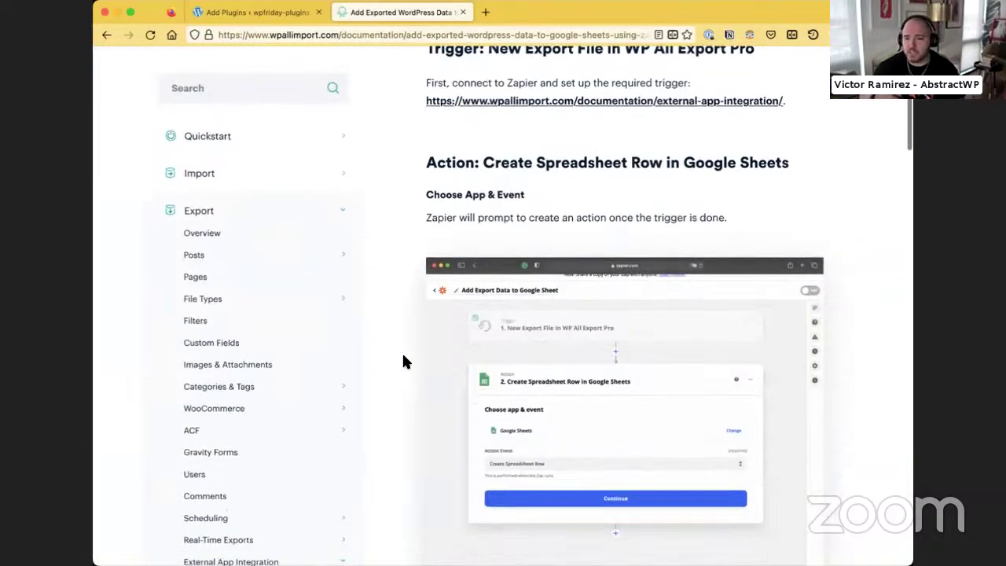
pyautogui.scroll(-6, 404, 361)
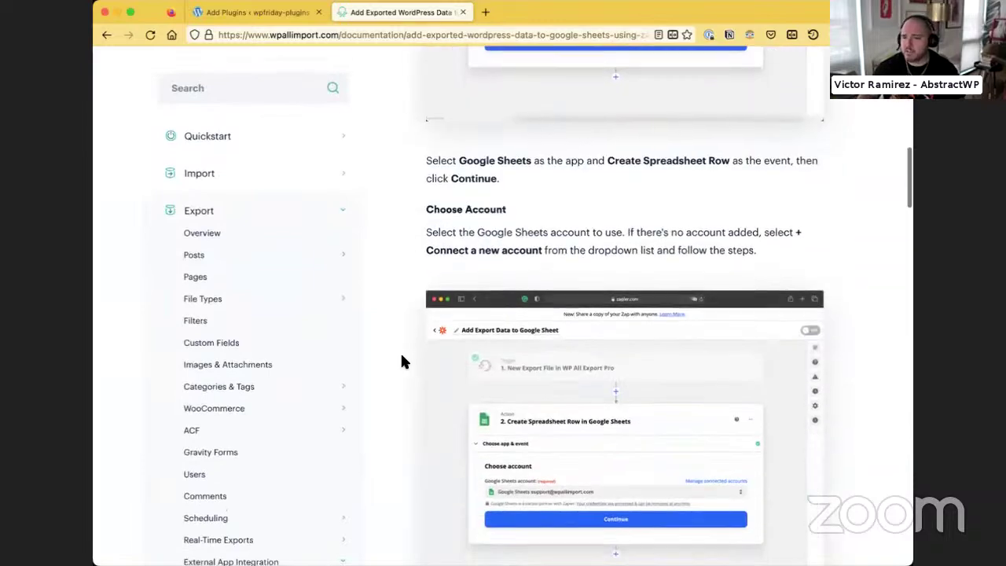
pyautogui.scroll(-15, 400, 362)
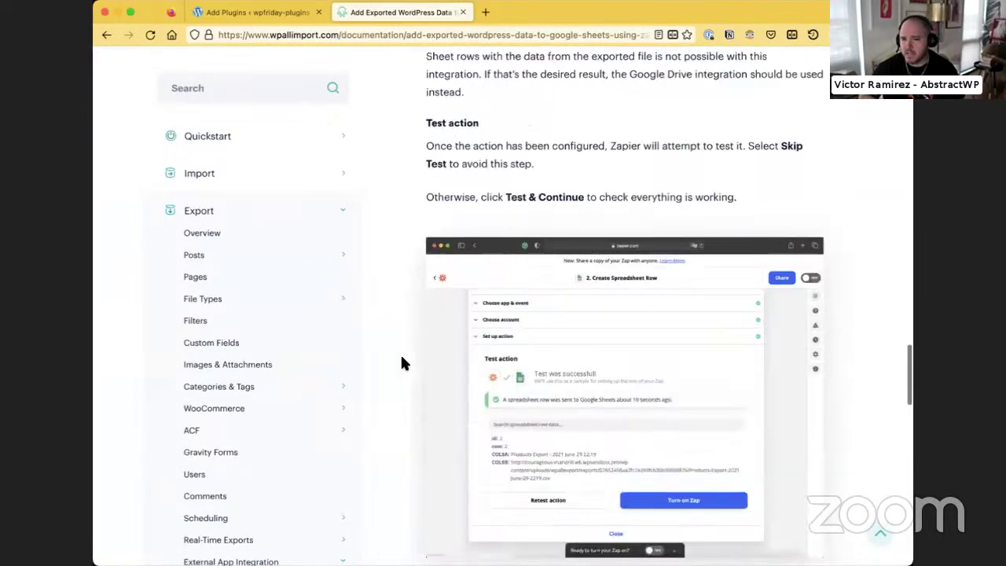
pyautogui.scroll(-3, 400, 357)
pyautogui.scroll(1, 399, 358)
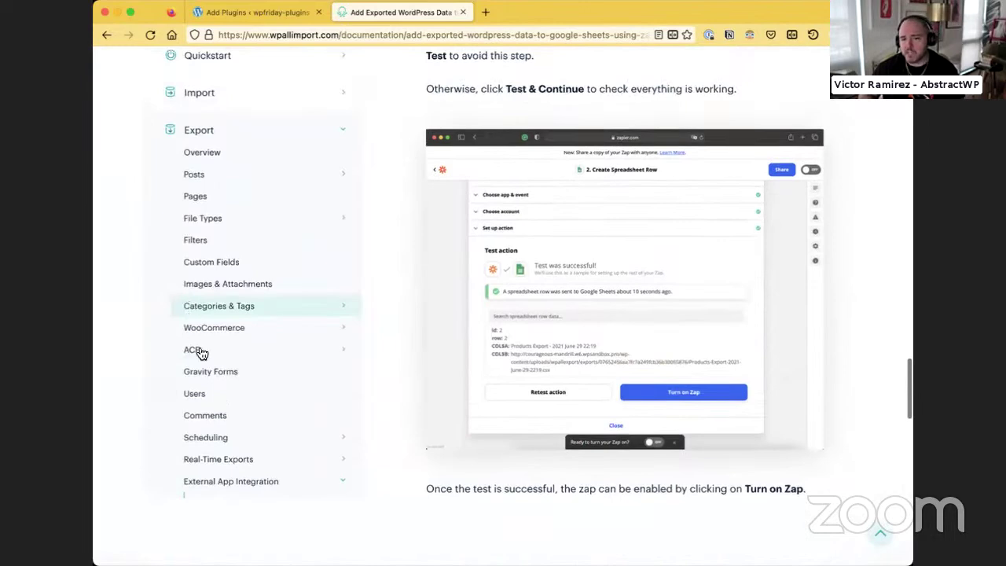
pyautogui.scroll(6, 205, 362)
# Google 'wp all import google sheets sync' and open the Ben's Journal result
pyautogui.click(284, 34)
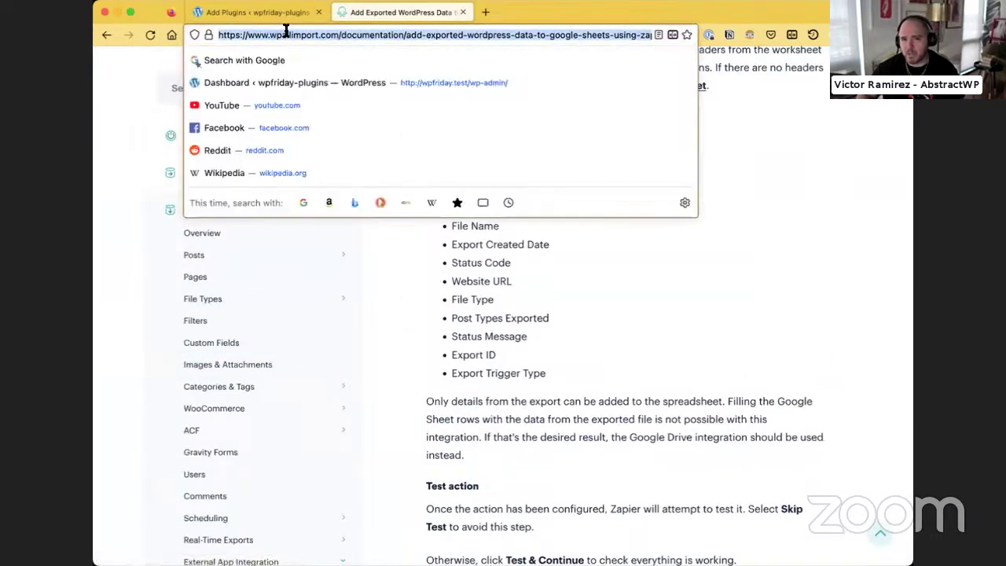
pyautogui.write('wp all import')
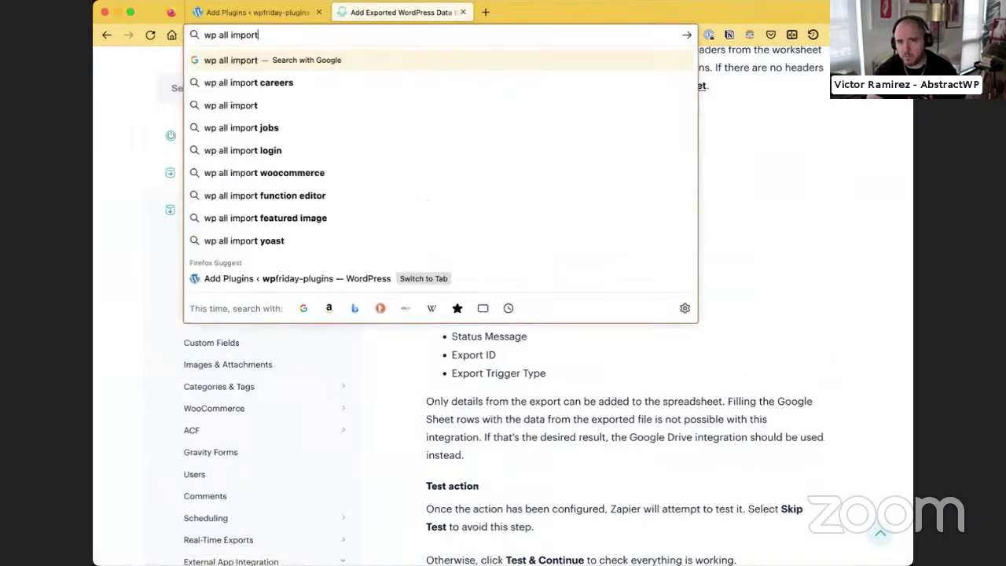
pyautogui.write(' google sheets sync')
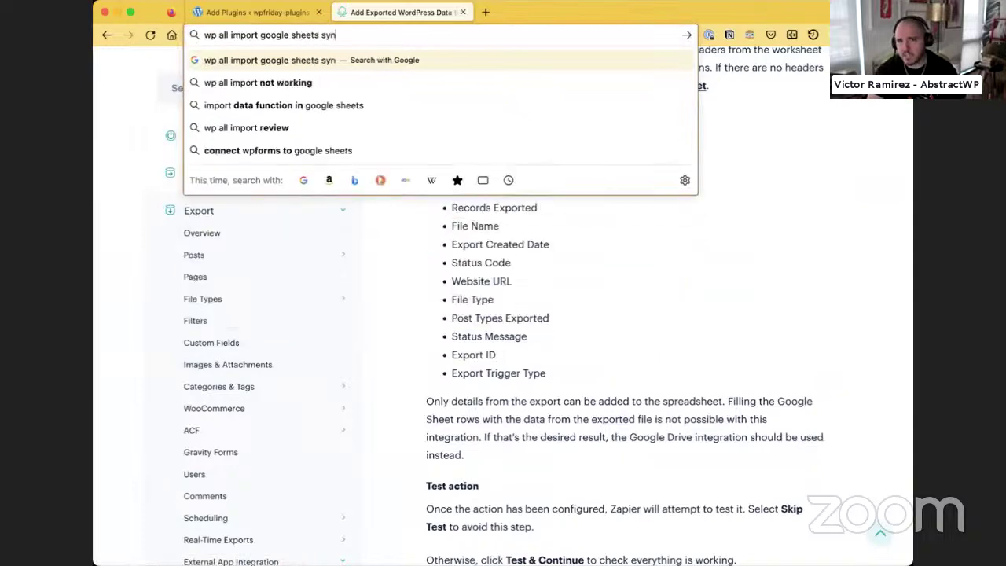
pyautogui.press('Return')
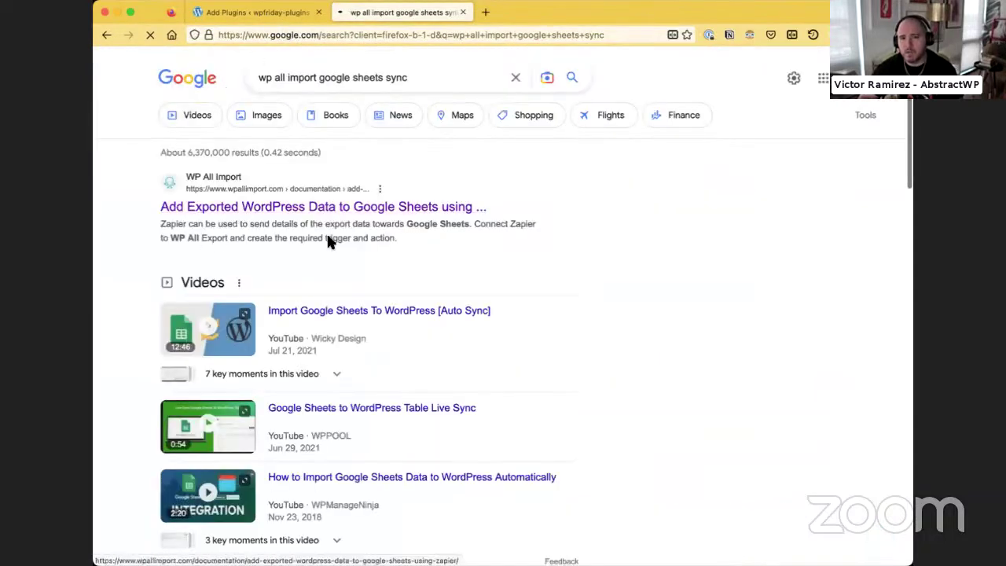
pyautogui.scroll(-2, 346, 248)
pyautogui.scroll(-5, 359, 256)
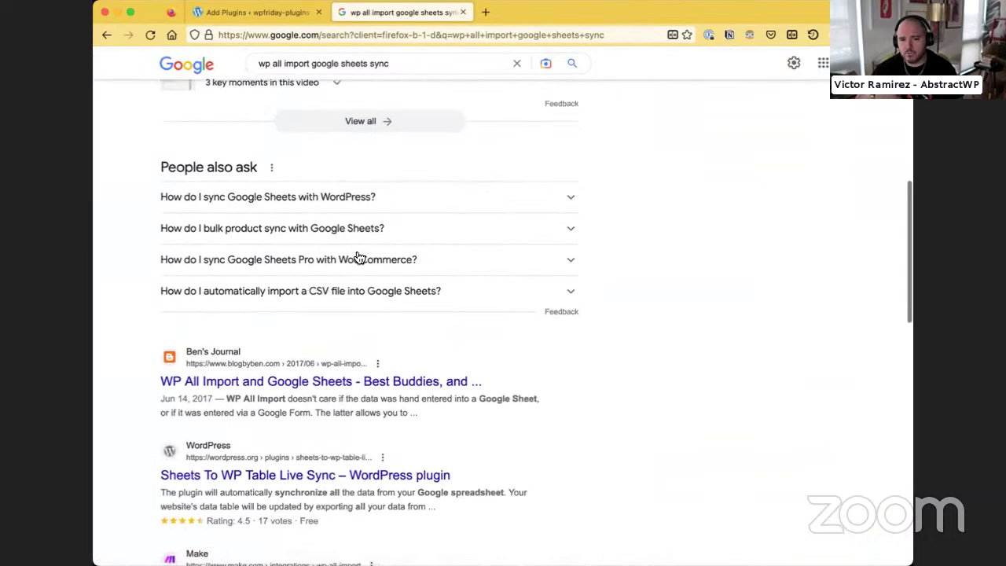
pyautogui.click(265, 366)
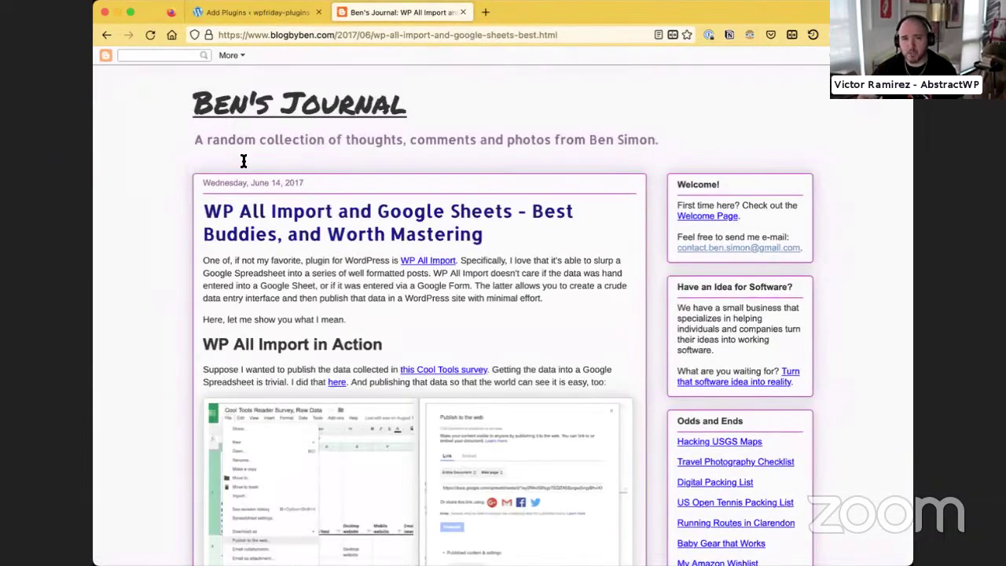
# Scroll through the Ben's Journal post on WP All Import and Google Sheets
pyautogui.scroll(-3, 166, 301)
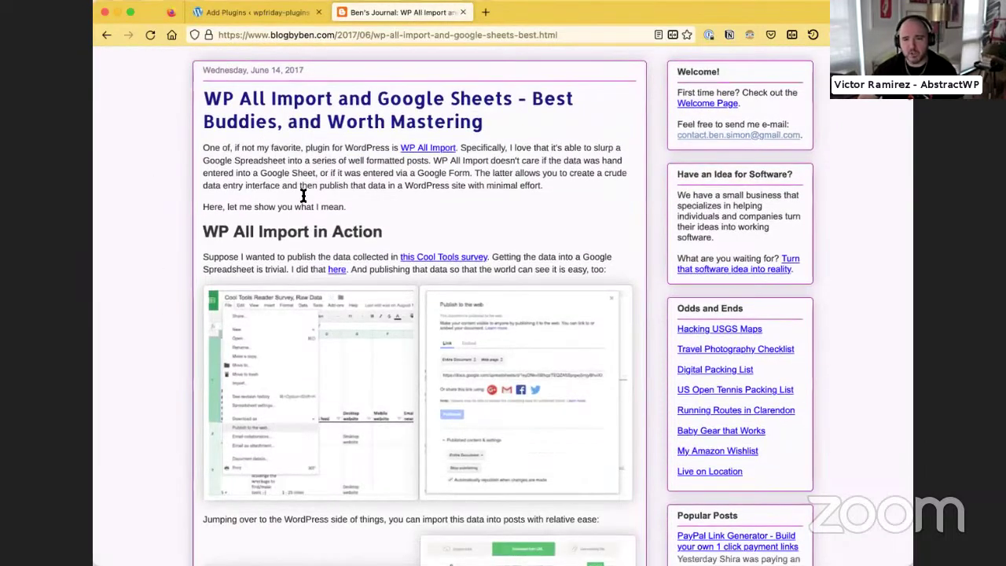
pyautogui.scroll(-4, 301, 228)
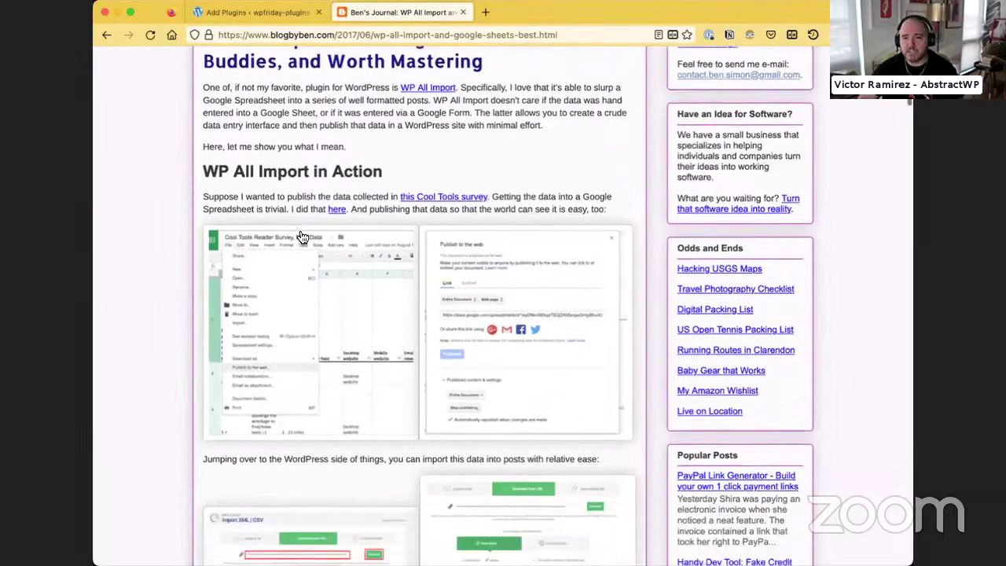
pyautogui.scroll(-6, 393, 272)
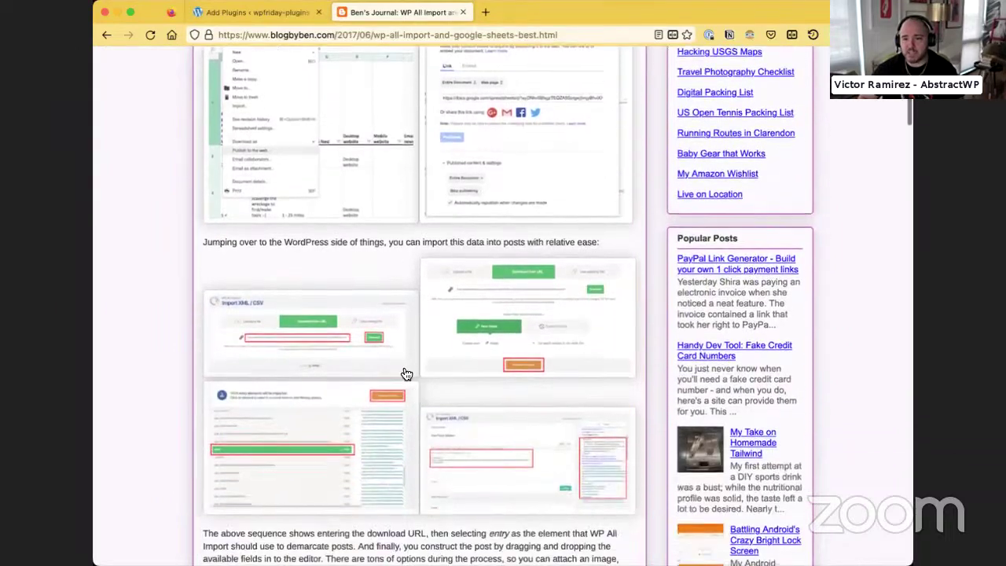
pyautogui.scroll(-3, 260, 294)
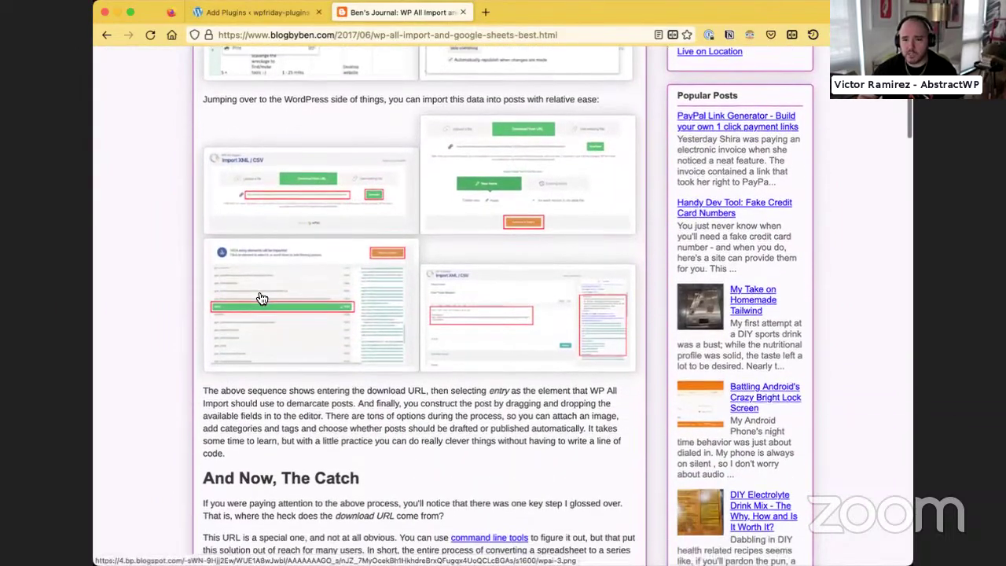
pyautogui.scroll(-4, 364, 229)
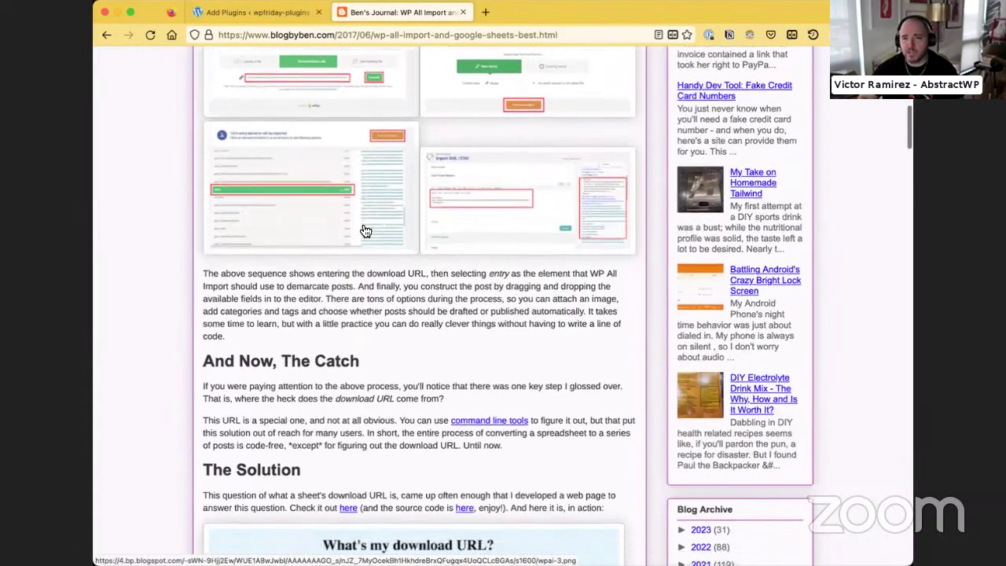
pyautogui.scroll(-8, 259, 350)
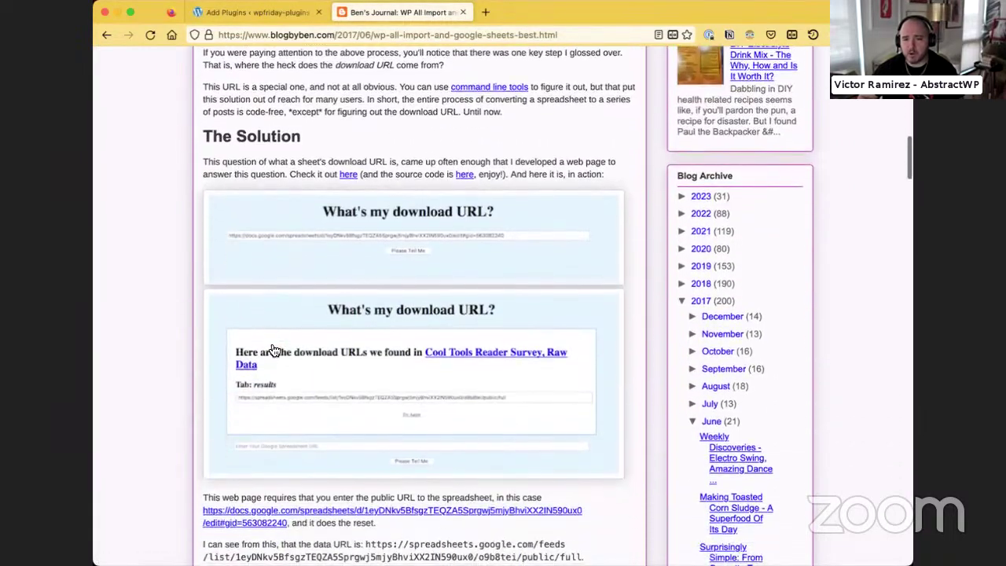
pyautogui.scroll(-4, 344, 173)
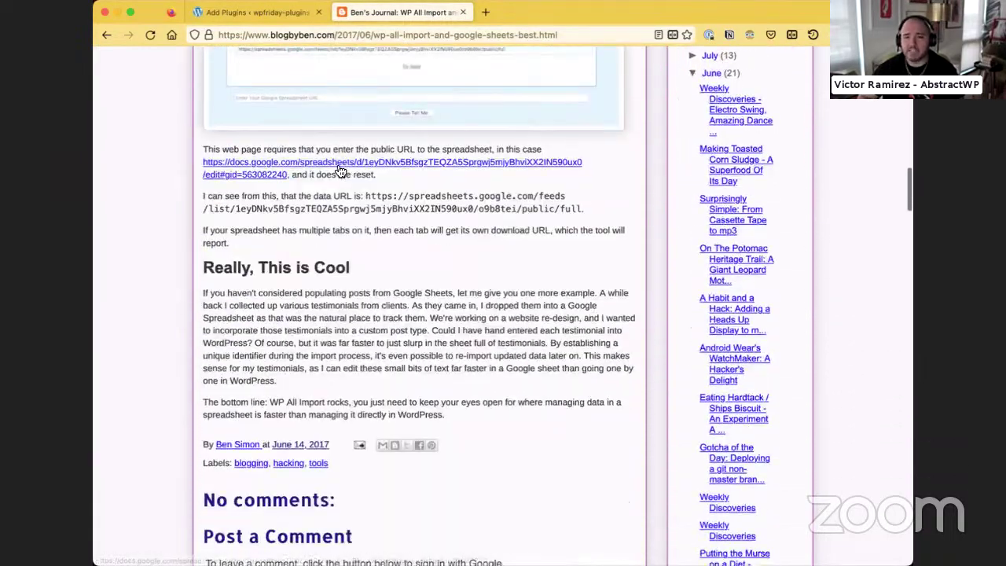
pyautogui.scroll(2, 337, 173)
pyautogui.scroll(-3, 358, 240)
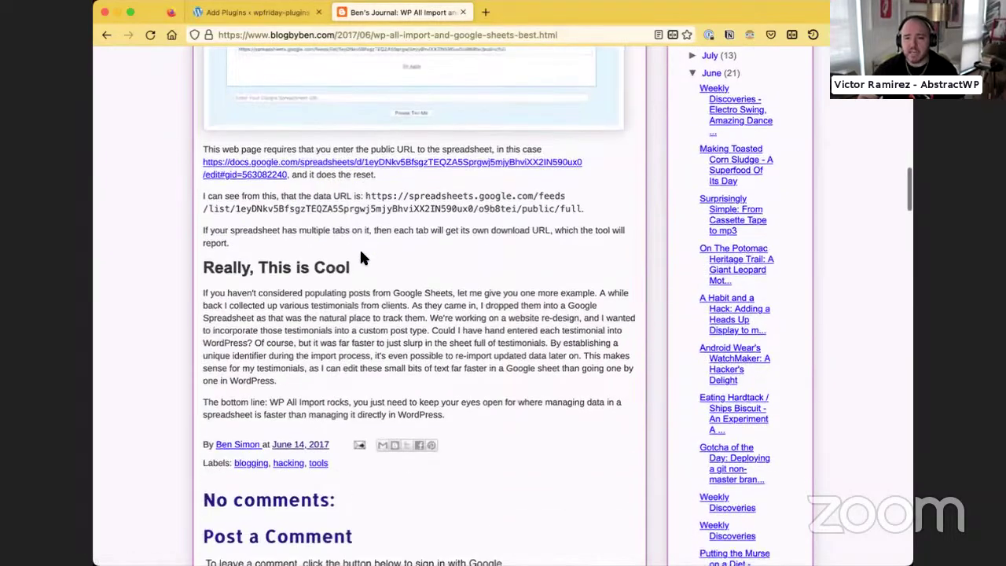
pyautogui.scroll(6, 360, 248)
pyautogui.scroll(13, 365, 258)
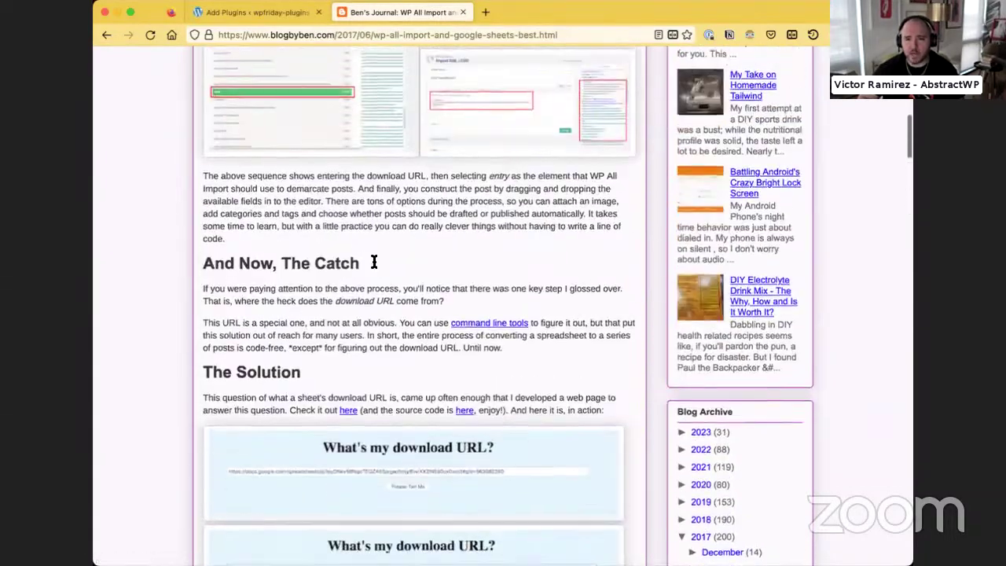
pyautogui.scroll(2, 375, 266)
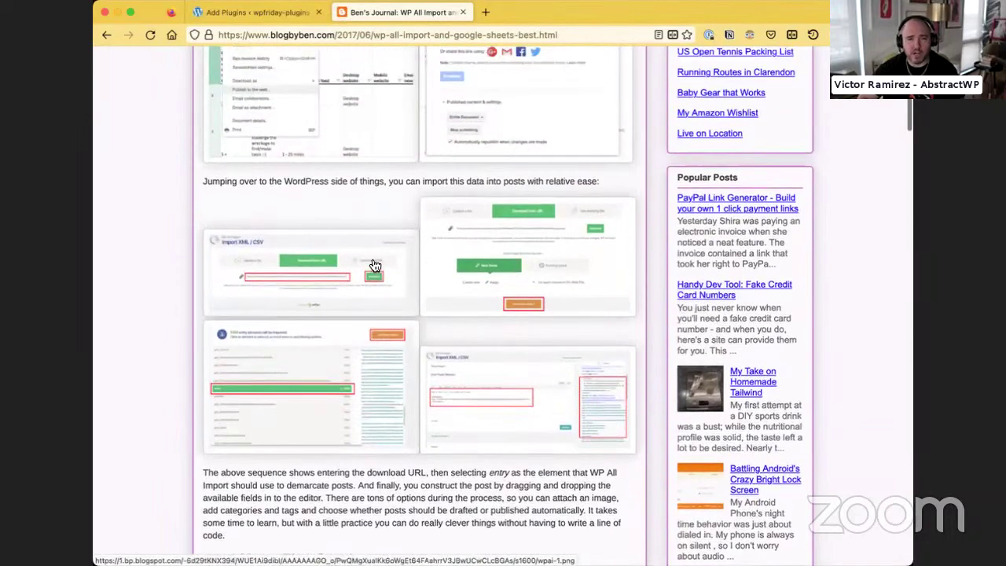
# Glance at the Add Plugins tab, then go back to the Google results
pyautogui.click(279, 11)
pyautogui.click(358, 13)
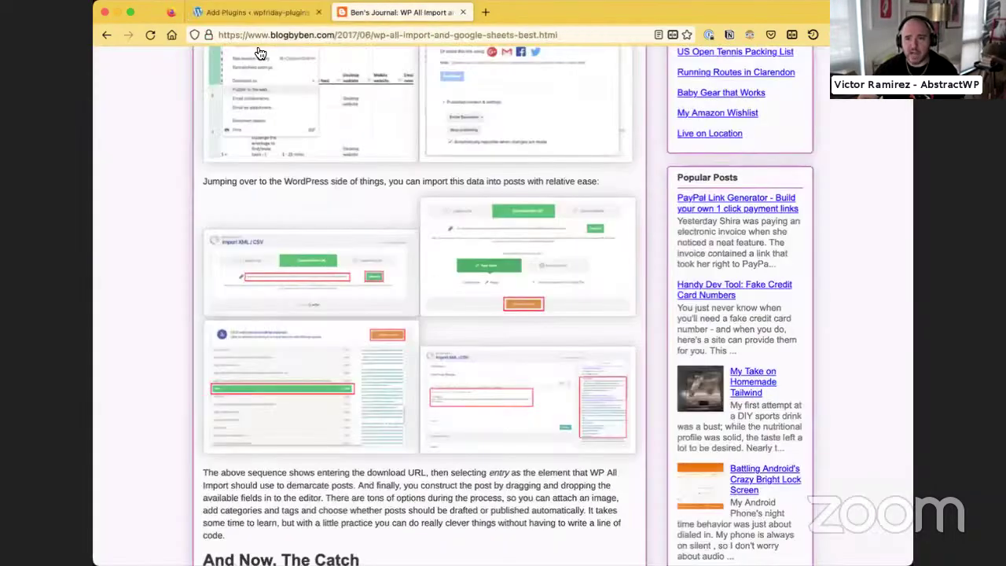
pyautogui.click(107, 36)
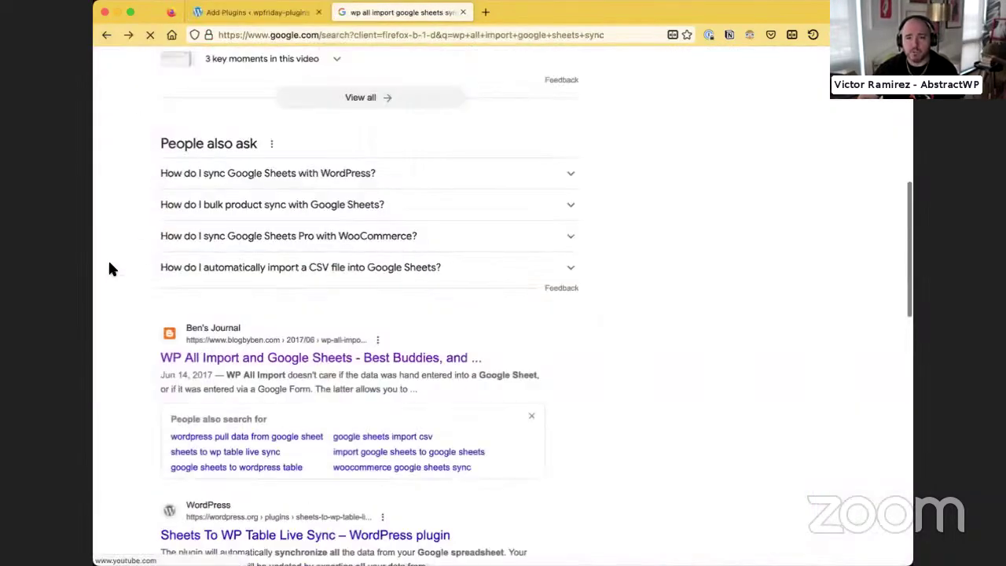
# Reopen the WP All Import Google Sheets documentation article
pyautogui.scroll(8, 114, 266)
pyautogui.scroll(3, 115, 276)
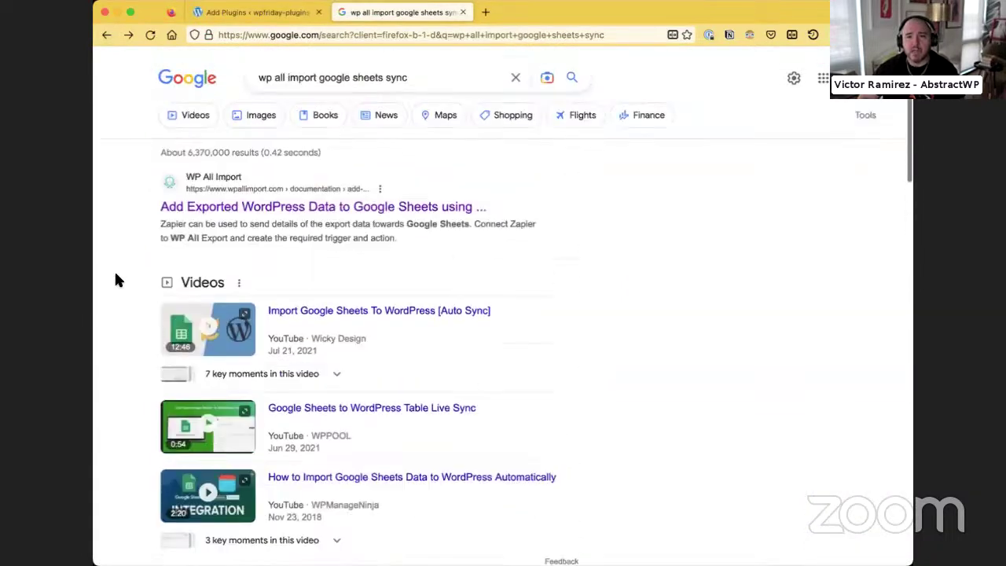
pyautogui.click(196, 207)
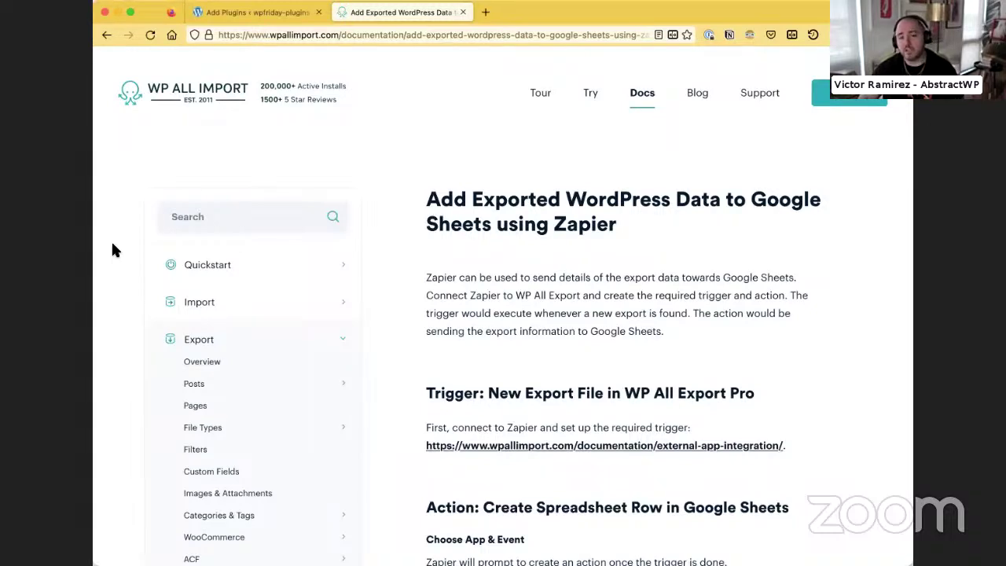
pyautogui.click(177, 222)
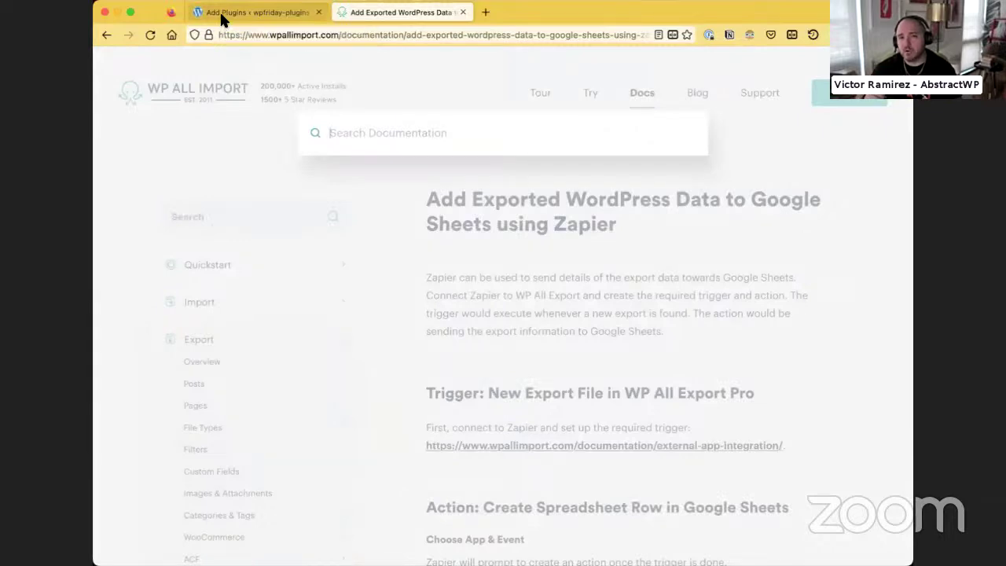
pyautogui.click(301, 193)
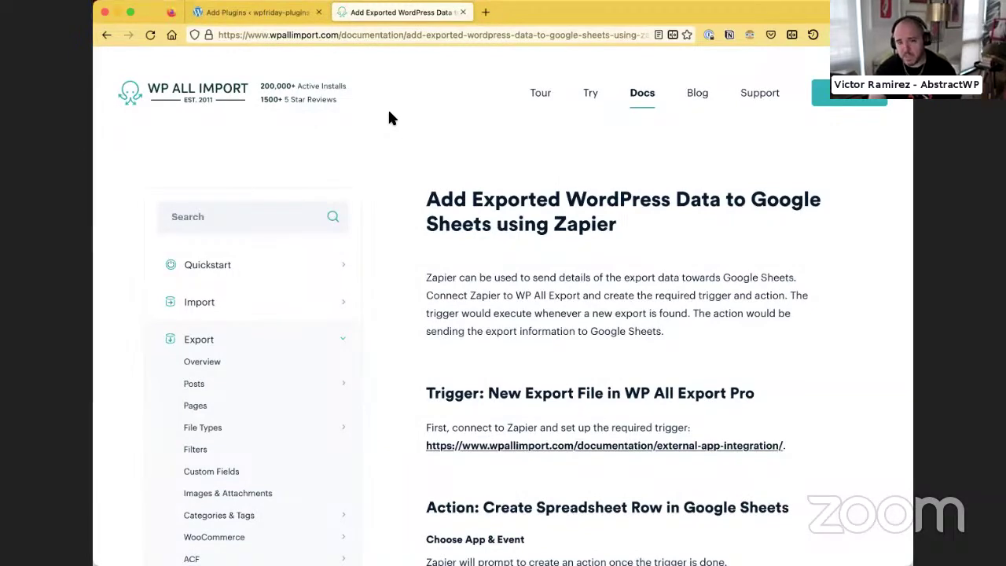
# Search the docs for 'yoast' and open the Yoast WordPress SEO tutorial
pyautogui.click(288, 226)
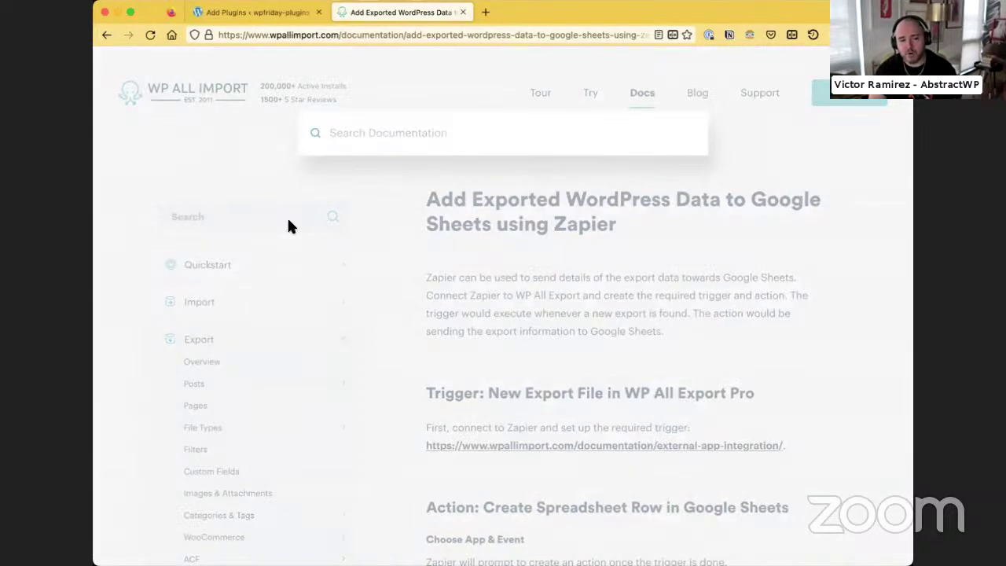
pyautogui.write('yoast')
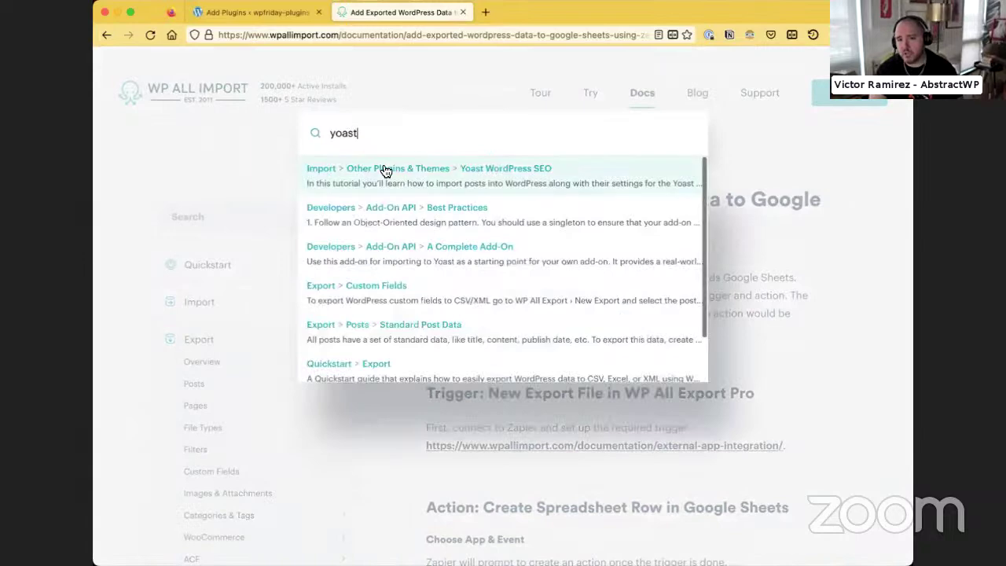
pyautogui.click(388, 172)
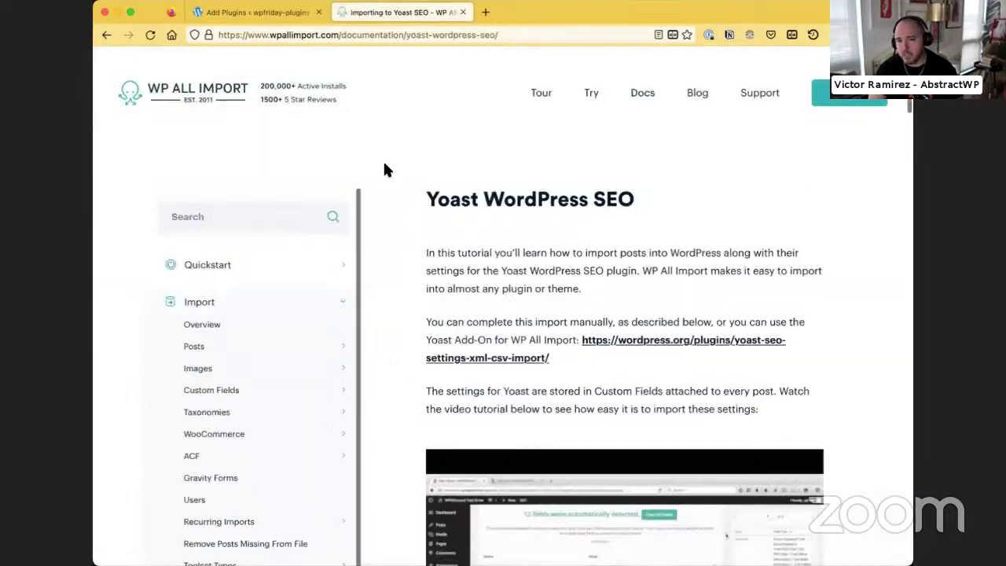
pyautogui.scroll(-5, 578, 313)
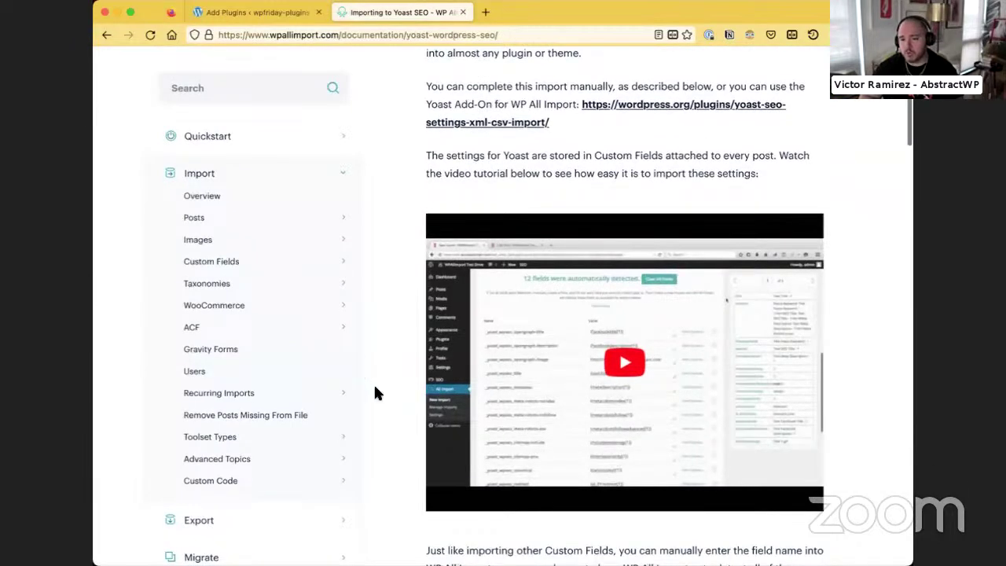
pyautogui.scroll(5, 375, 388)
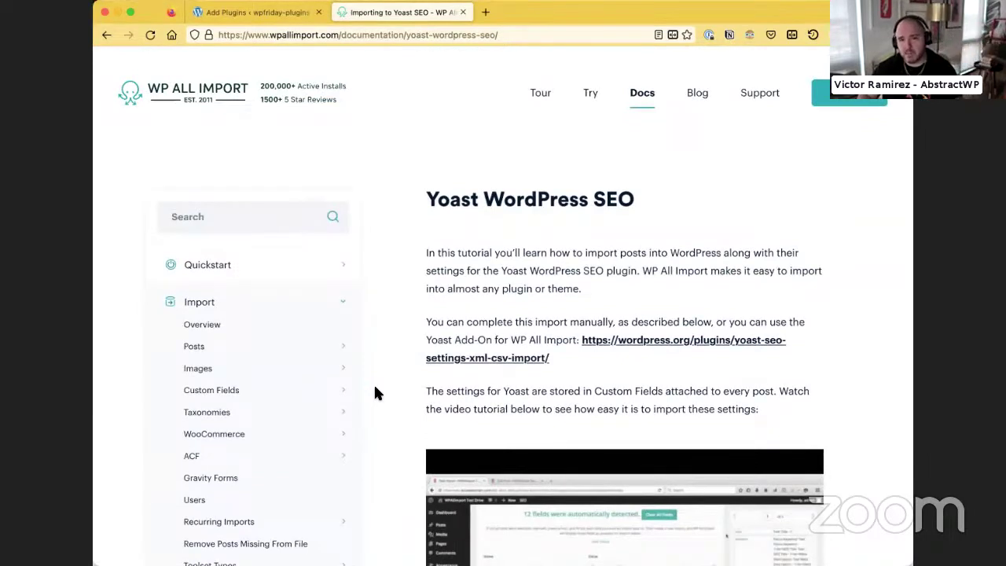
pyautogui.click(251, 12)
# Search plugins for 'search regex', install and activate Search Regex 3.0.6, and open Tools > Search Regex
pyautogui.click(761, 74)
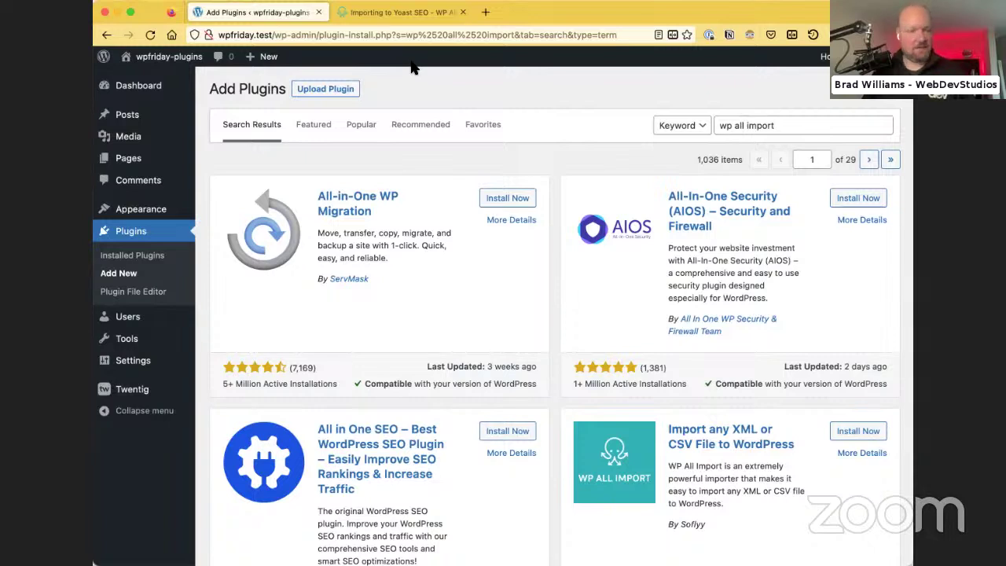
pyautogui.moveTo(720, 126); pyautogui.dragTo(771, 125)
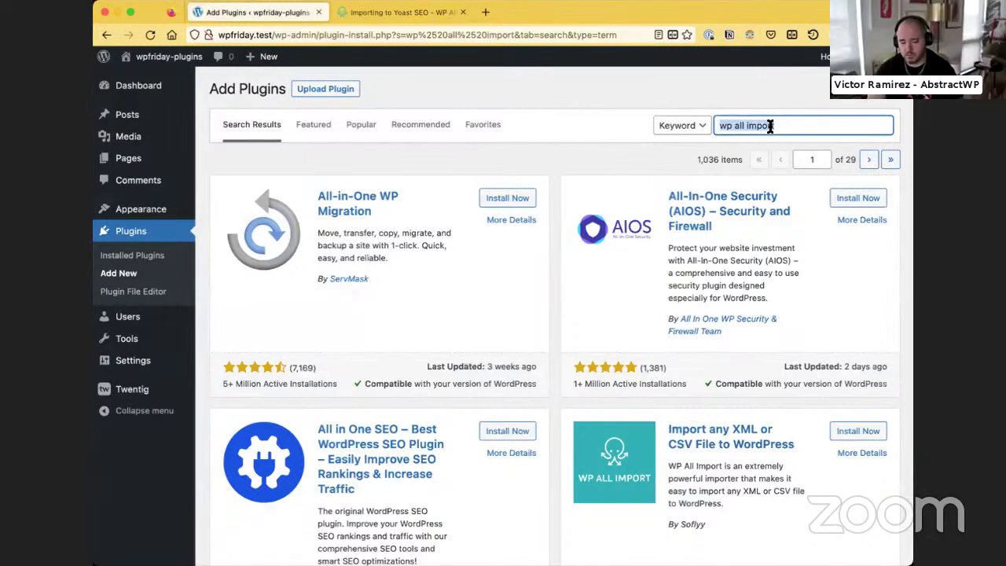
pyautogui.write('search regex')
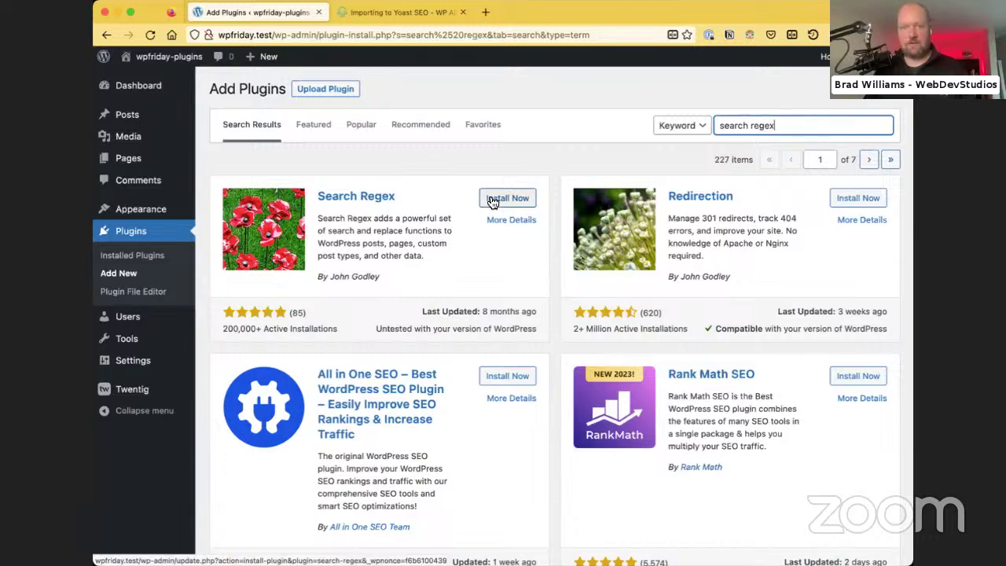
pyautogui.click(493, 202)
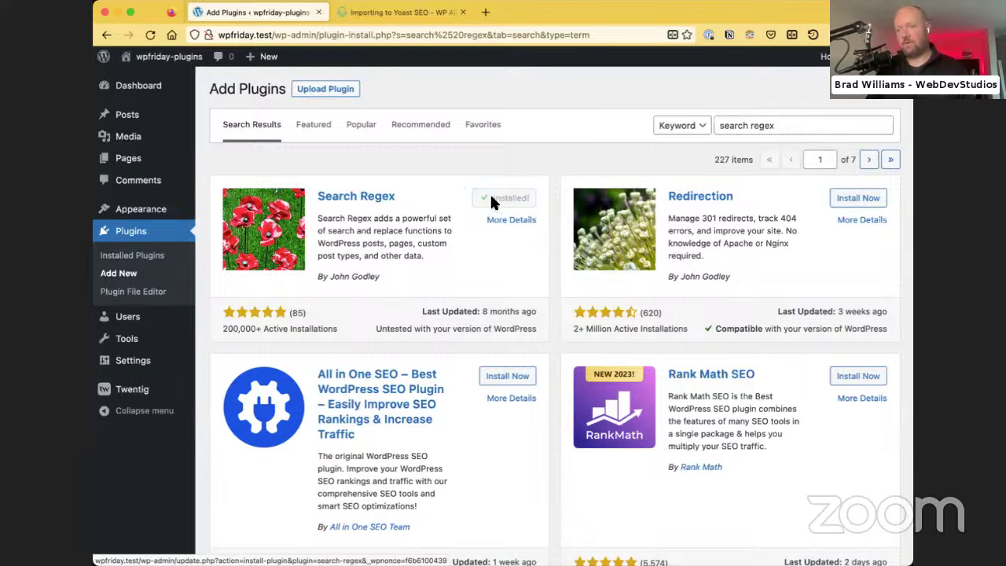
pyautogui.click(496, 203)
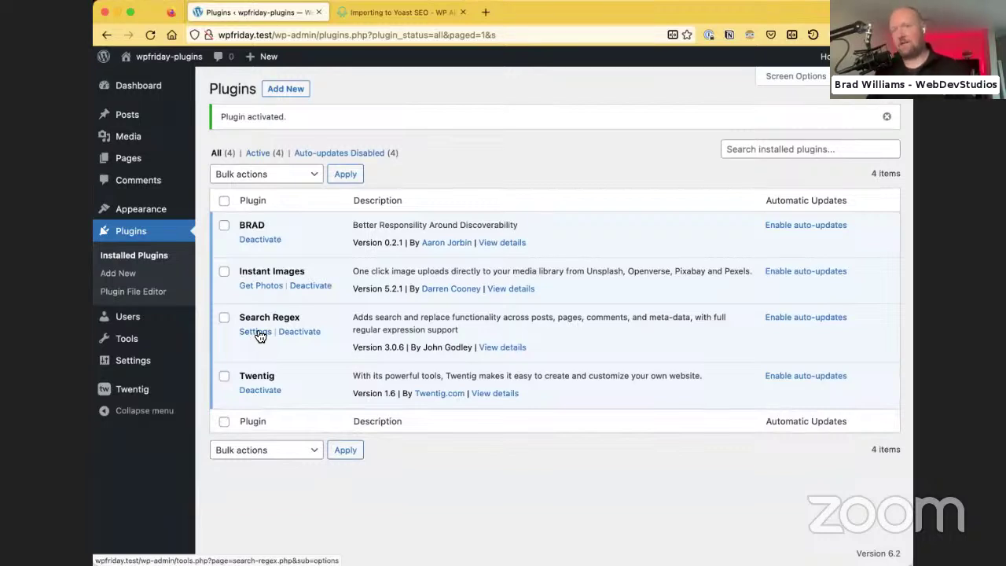
pyautogui.moveTo(175, 349)
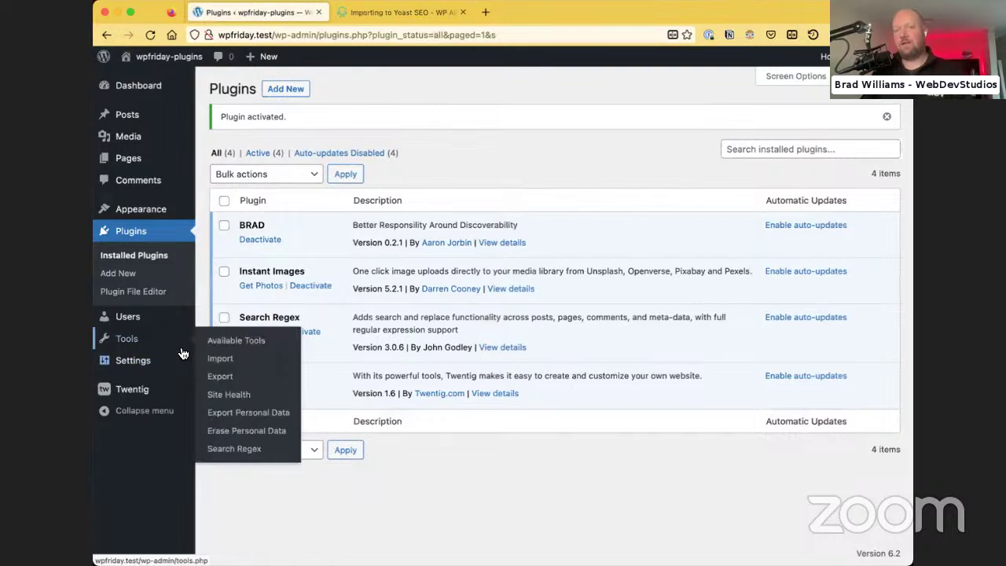
pyautogui.click(236, 448)
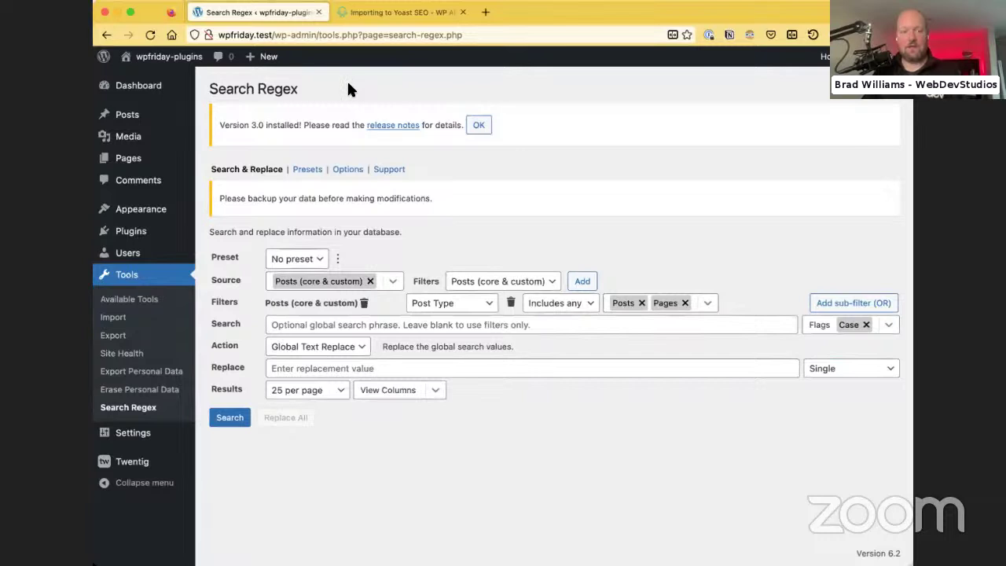
# Search for 'better search replace', install and activate version 1.4.2, and open its Tools page
pyautogui.moveTo(142, 233)
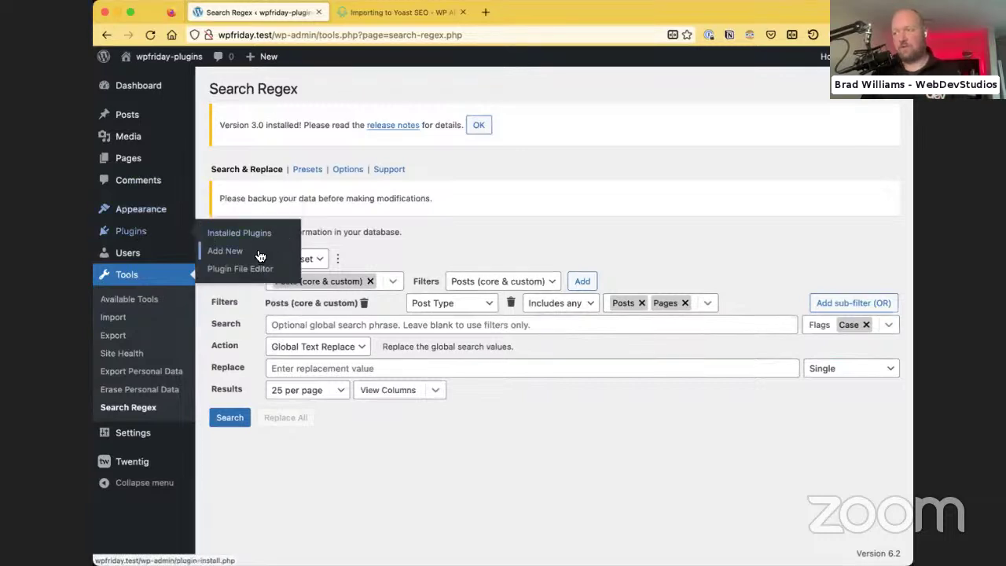
pyautogui.click(259, 250)
pyautogui.click(764, 129)
pyautogui.write('better search replac')
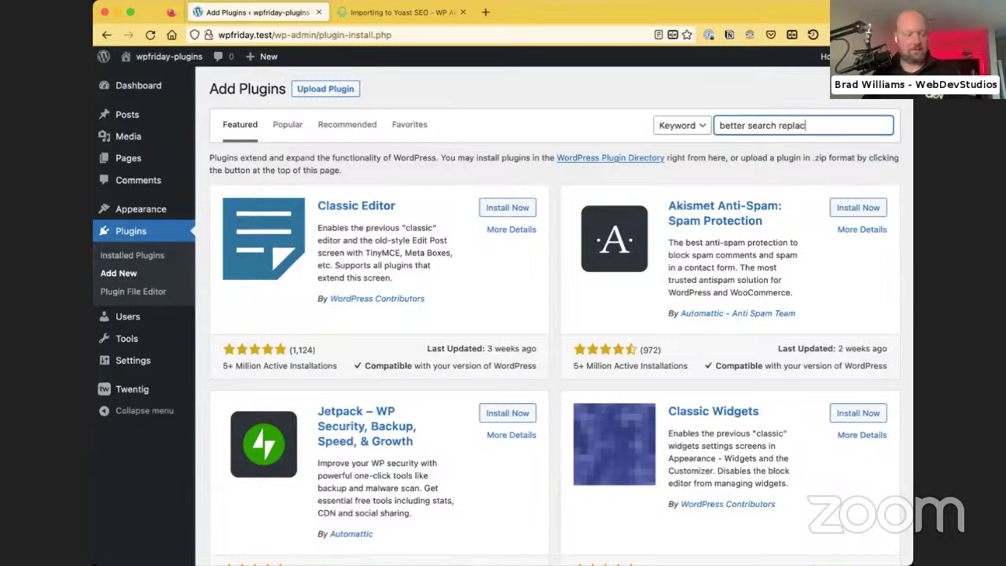
pyautogui.write('e')
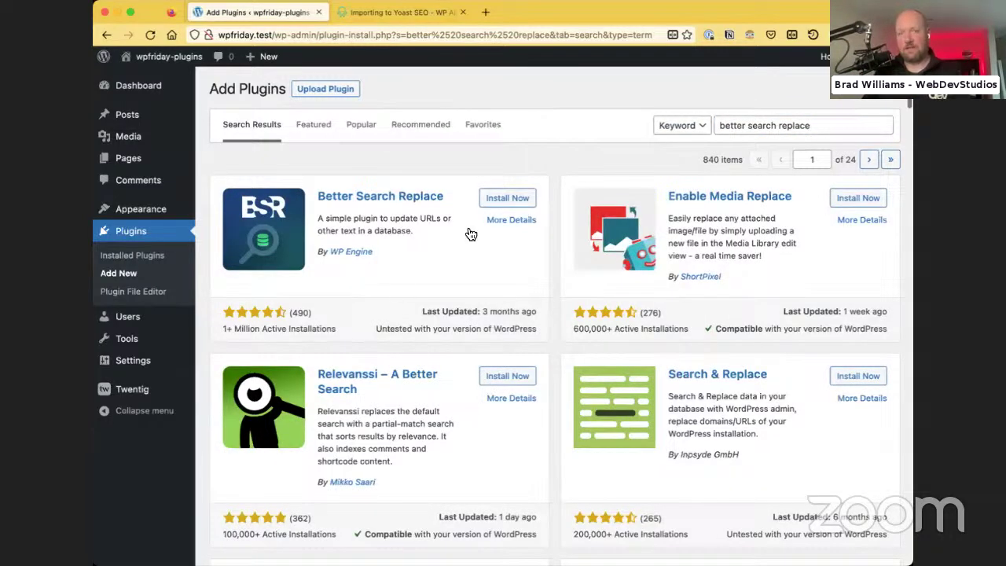
pyautogui.click(507, 199)
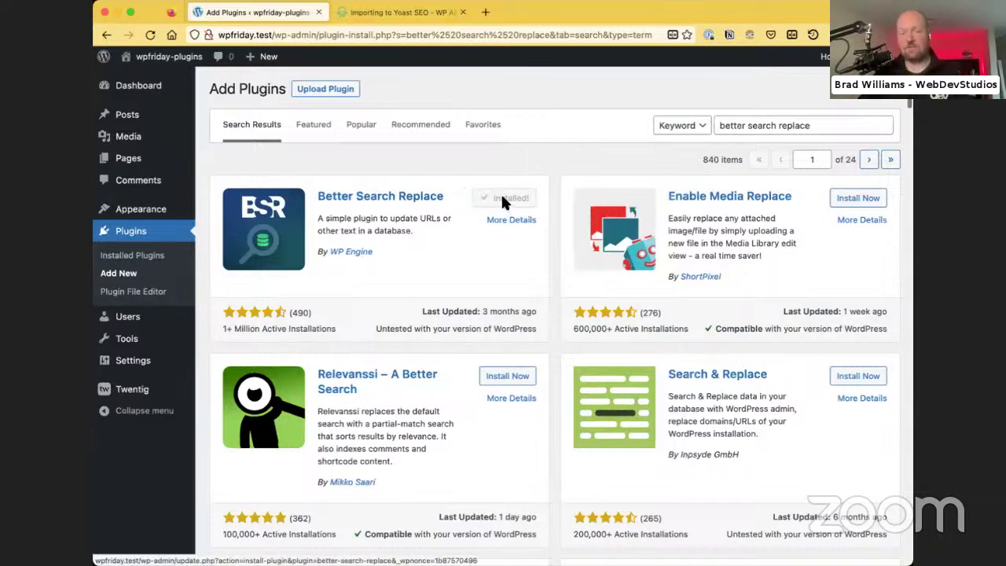
pyautogui.click(507, 199)
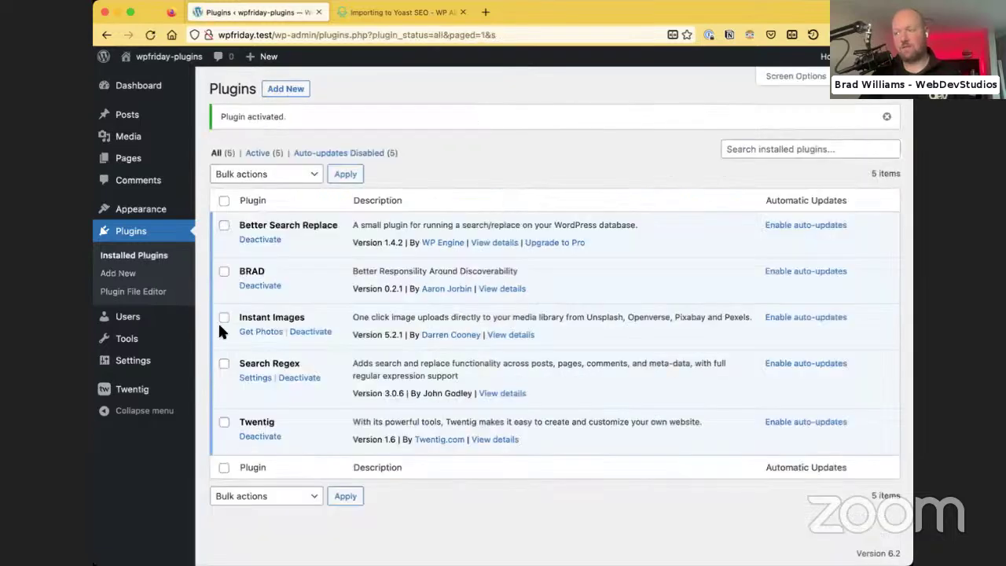
pyautogui.moveTo(128, 337)
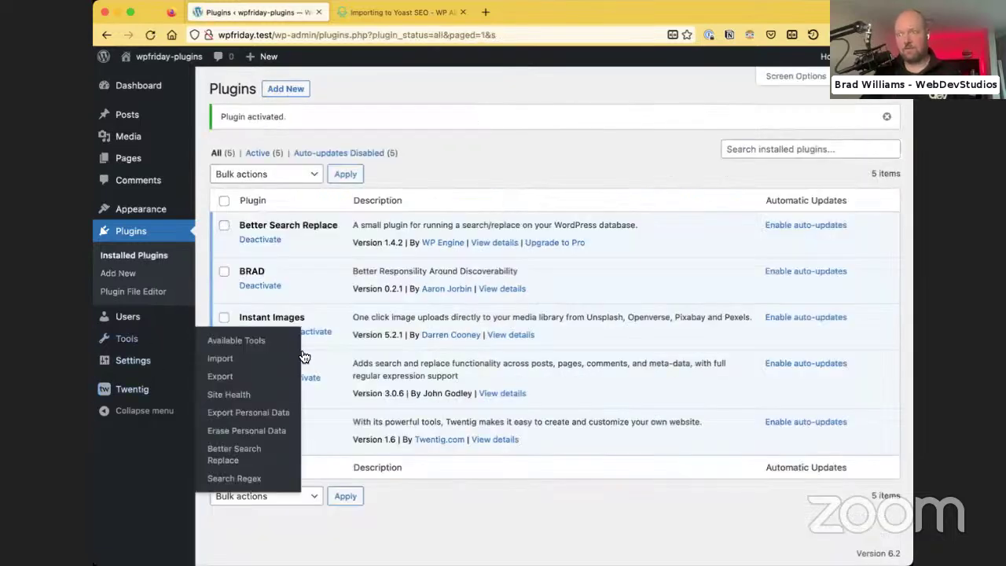
pyautogui.click(251, 466)
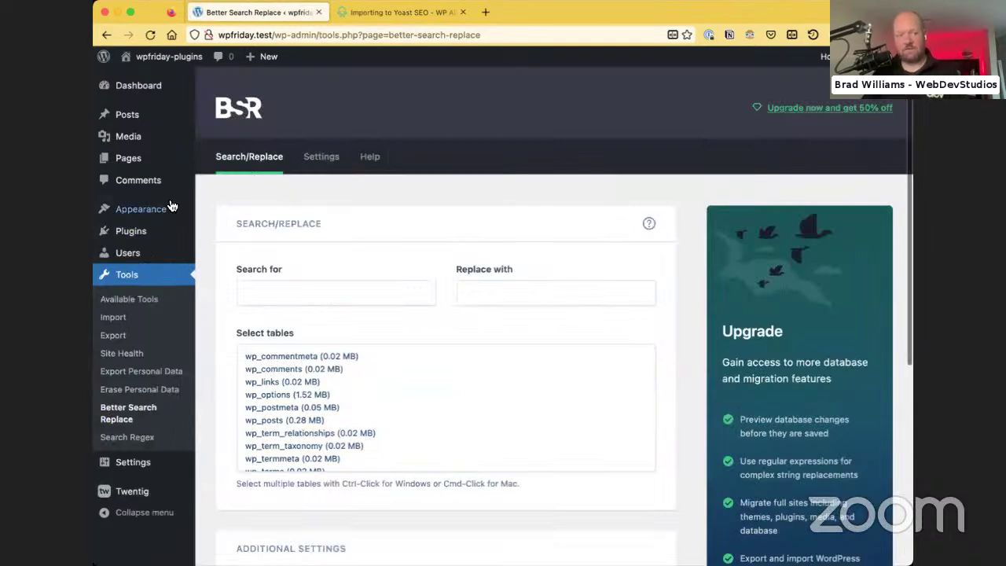
pyautogui.moveTo(196, 222)
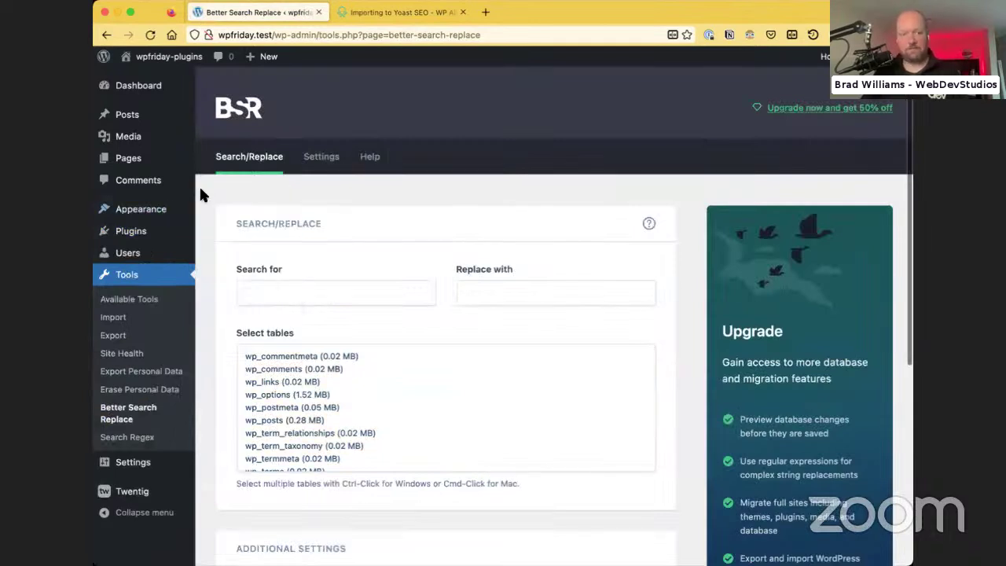
pyautogui.scroll(-1, 205, 206)
pyautogui.scroll(1, 206, 201)
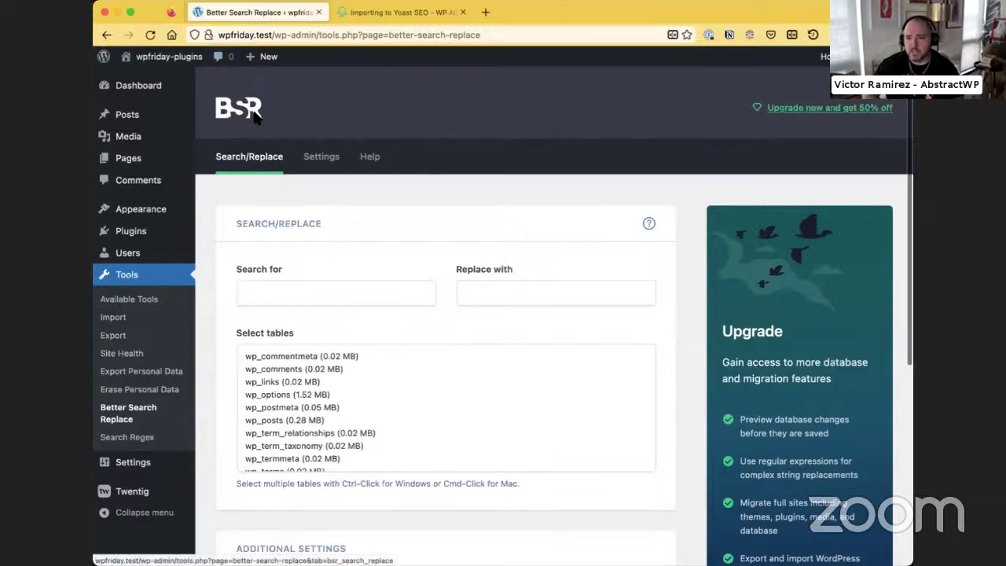
pyautogui.scroll(-1, 714, 283)
pyautogui.scroll(-4, 714, 283)
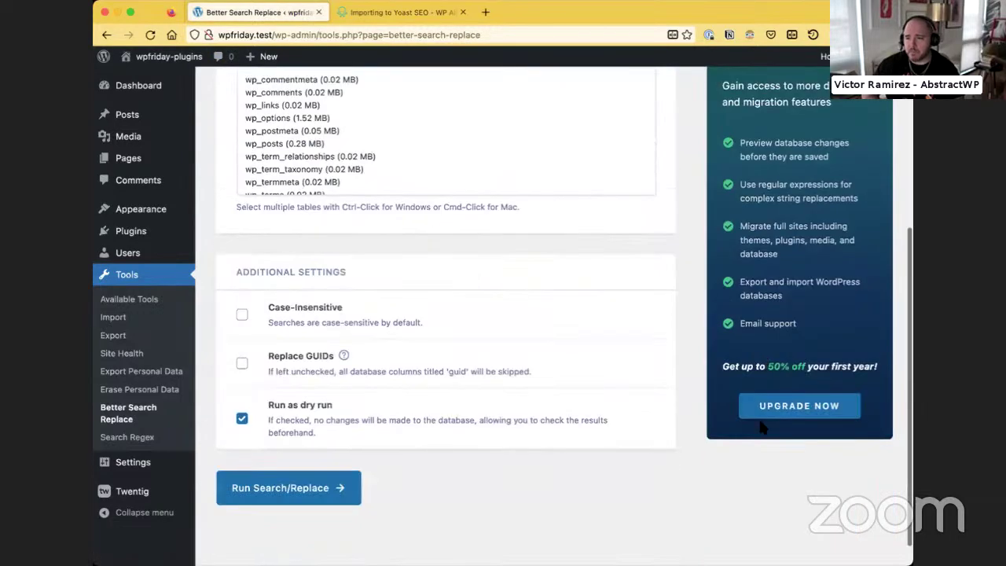
pyautogui.scroll(3, 761, 424)
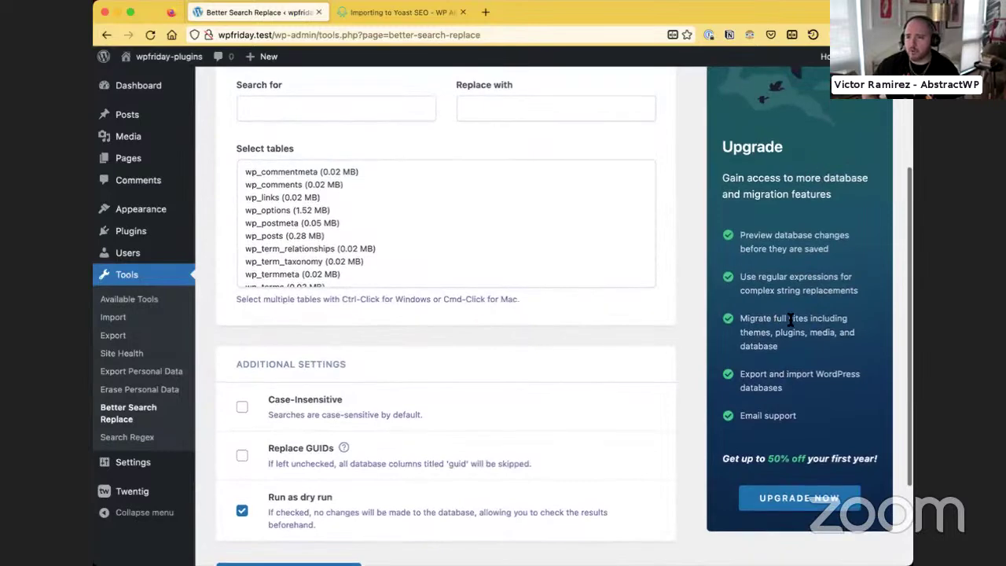
pyautogui.scroll(-2, 787, 324)
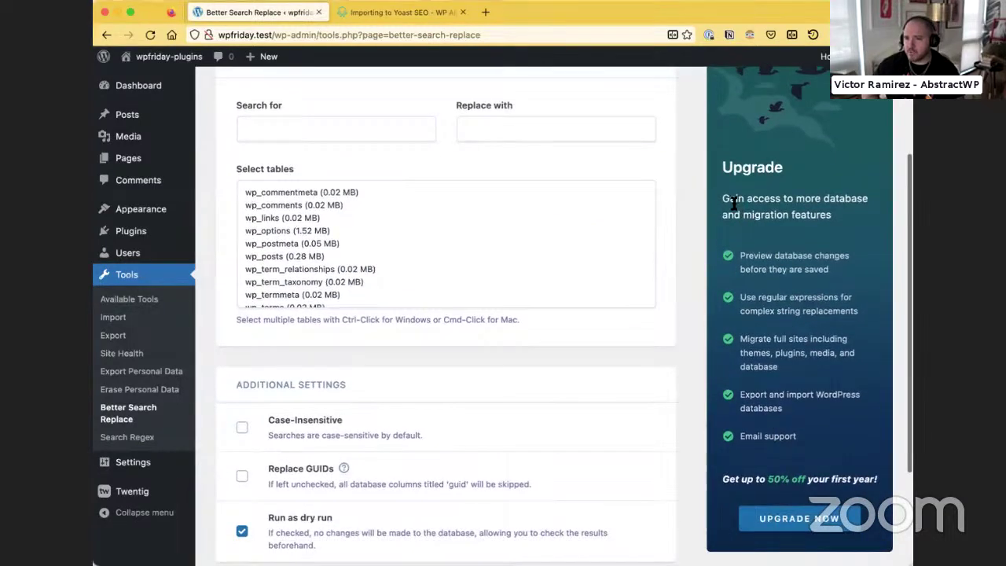
# Enter wpfriday.test as the search text and wpfriday.next as the replacement
pyautogui.scroll(2, 731, 209)
pyautogui.scroll(1, 362, 193)
pyautogui.click(310, 292)
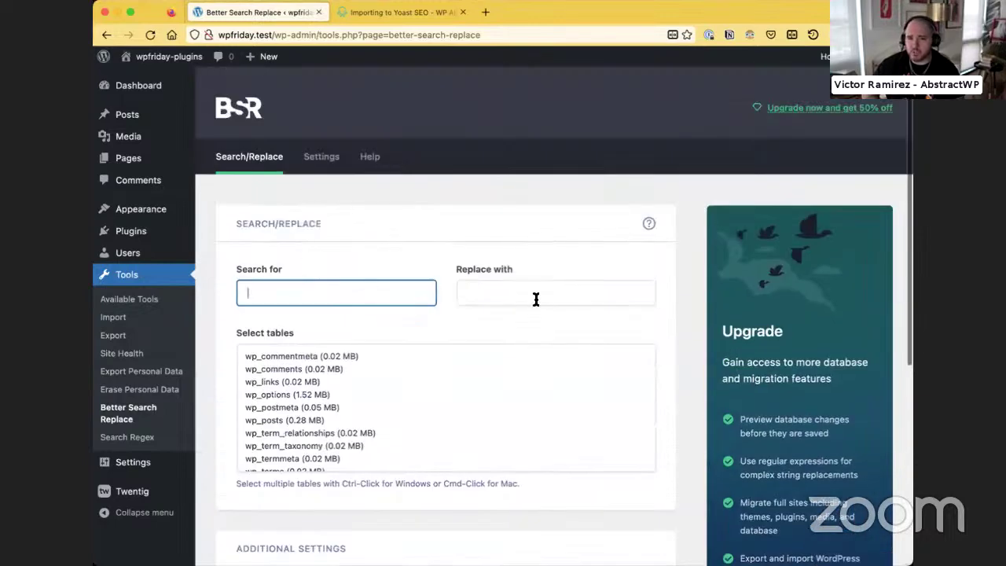
pyautogui.click(535, 297)
pyautogui.scroll(-2, 267, 389)
pyautogui.scroll(-4, 232, 421)
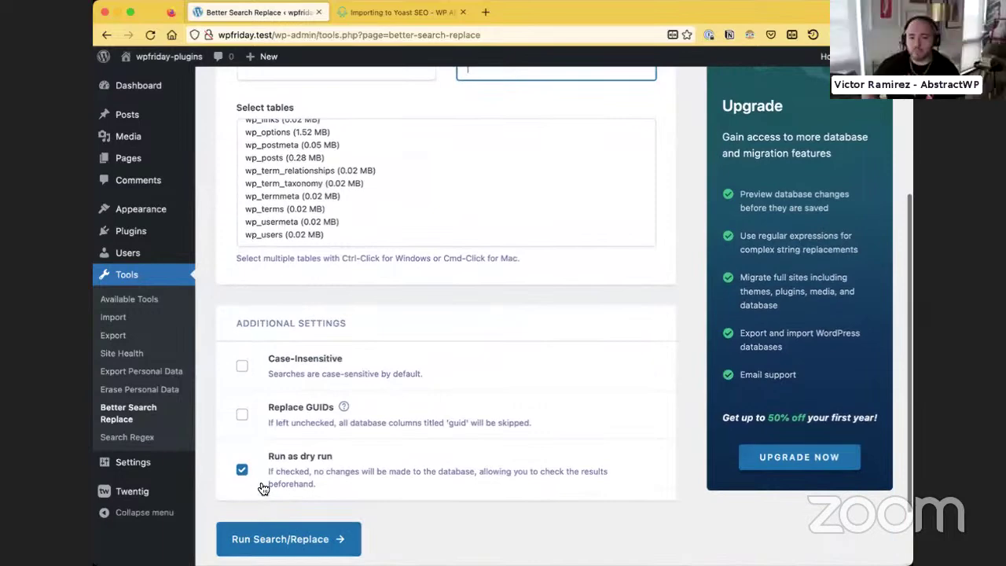
pyautogui.scroll(4, 280, 483)
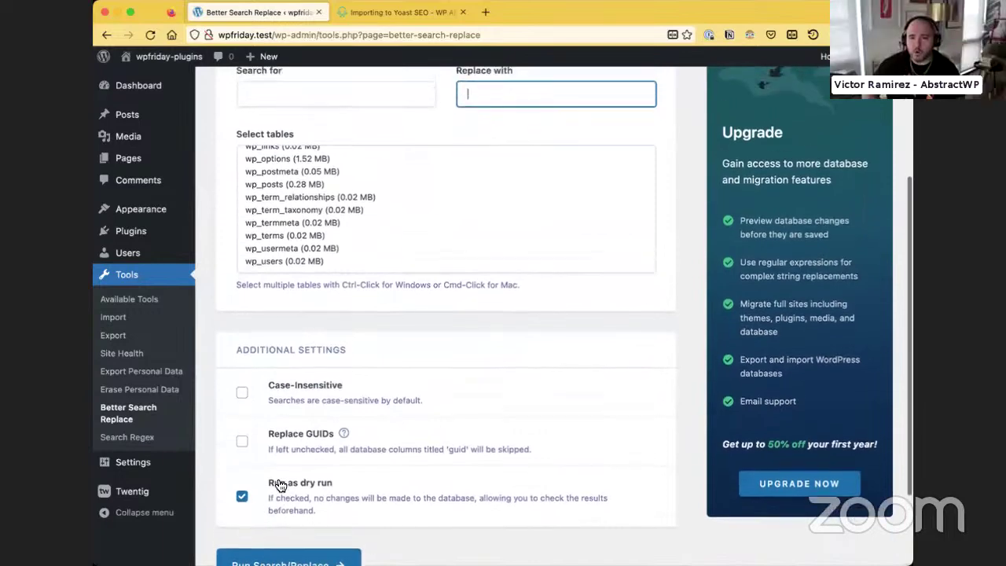
pyautogui.click(301, 297)
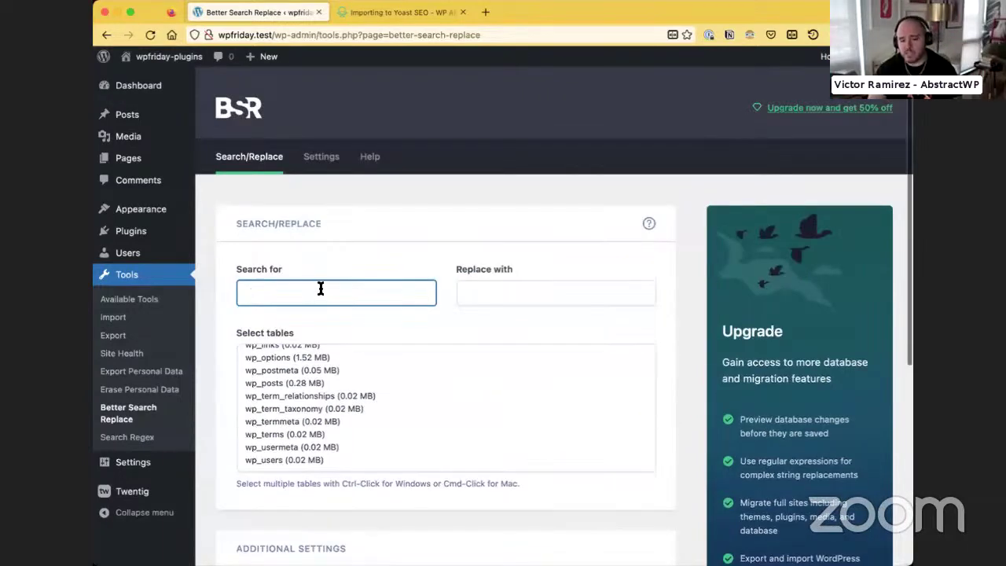
pyautogui.write('wpfriday.test')
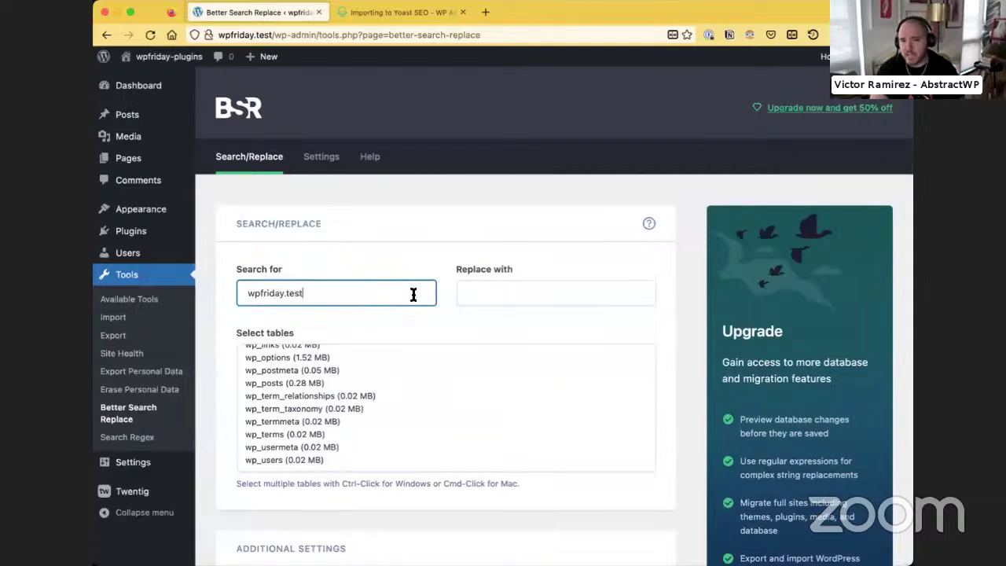
pyautogui.click(483, 288)
pyautogui.write('wpfriday.next')
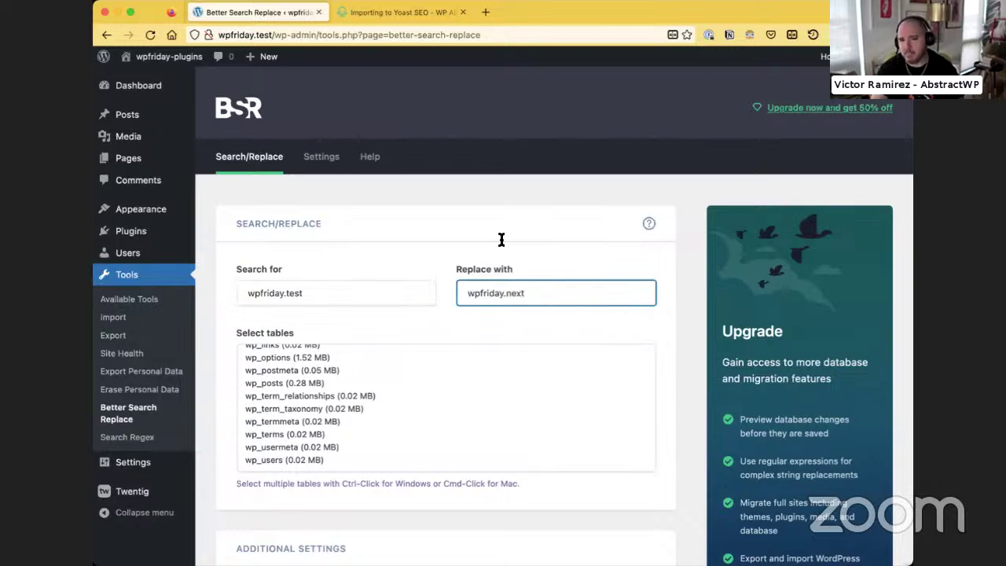
# Select all tables, tick Case-Insensitive and Replace GUIDs, and run the dry run
pyautogui.scroll(2, 333, 398)
pyautogui.click(316, 358)
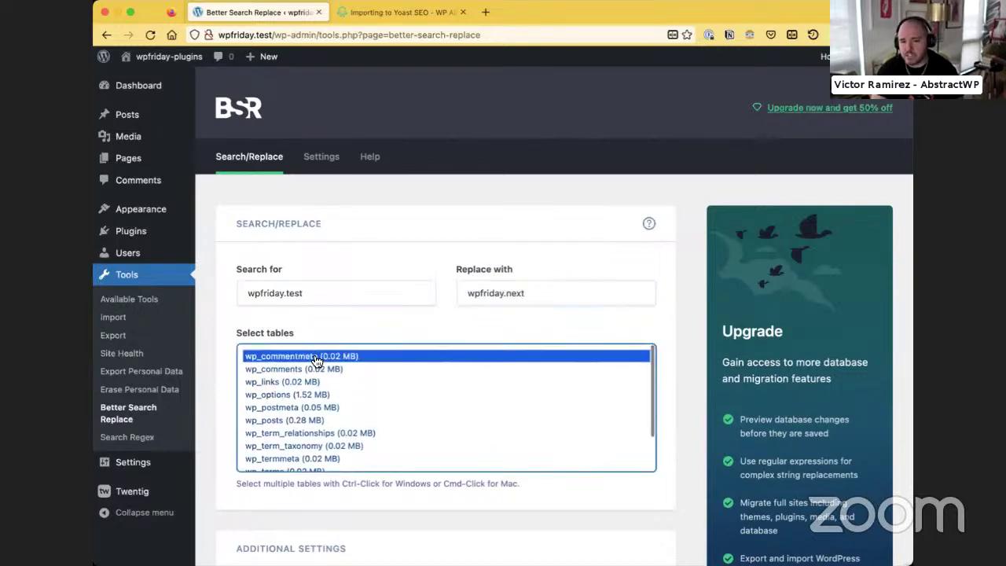
pyautogui.scroll(-2, 316, 362)
pyautogui.keyDown('shift'); pyautogui.click(282, 465); pyautogui.keyUp('shift')
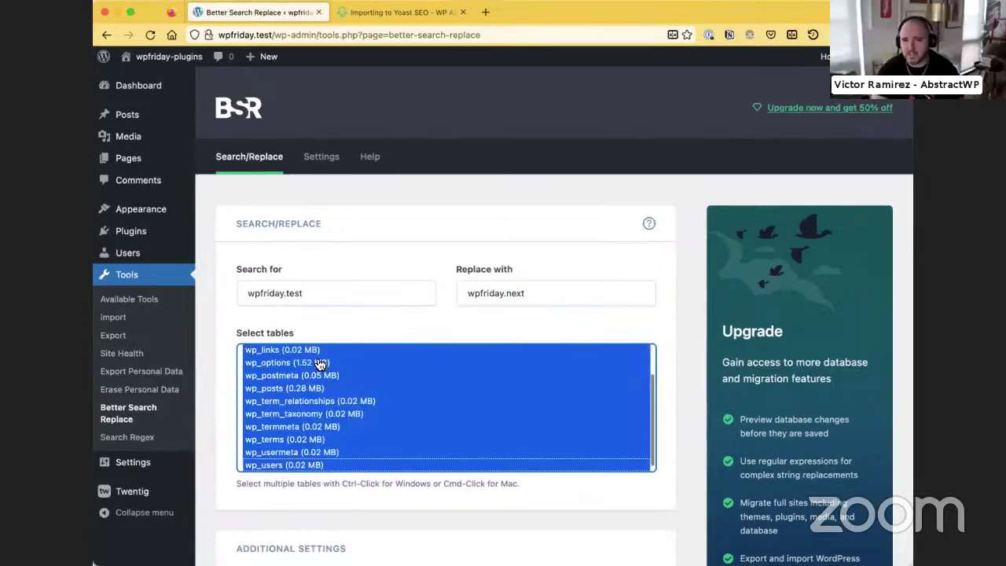
pyautogui.scroll(2, 320, 364)
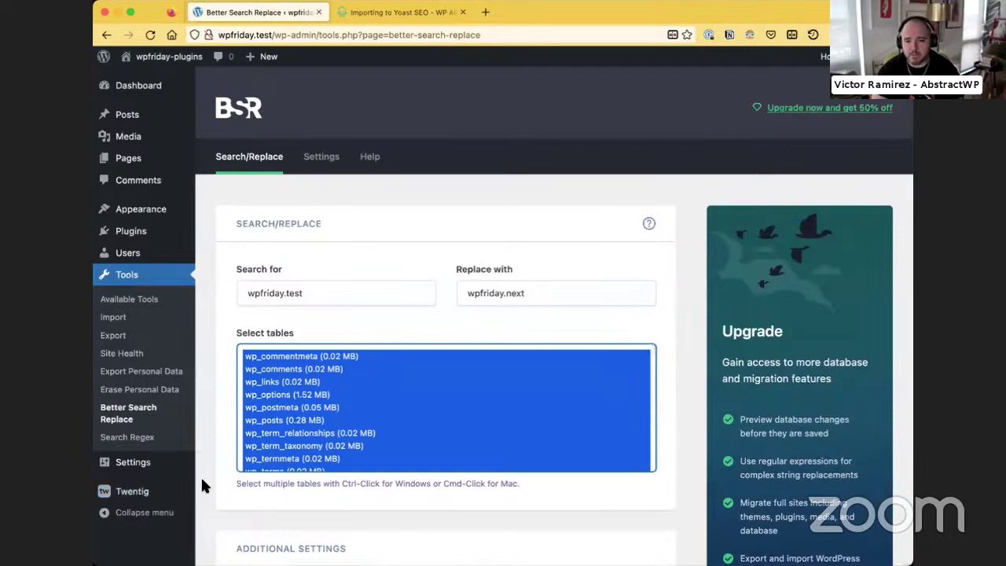
pyautogui.scroll(-5, 200, 476)
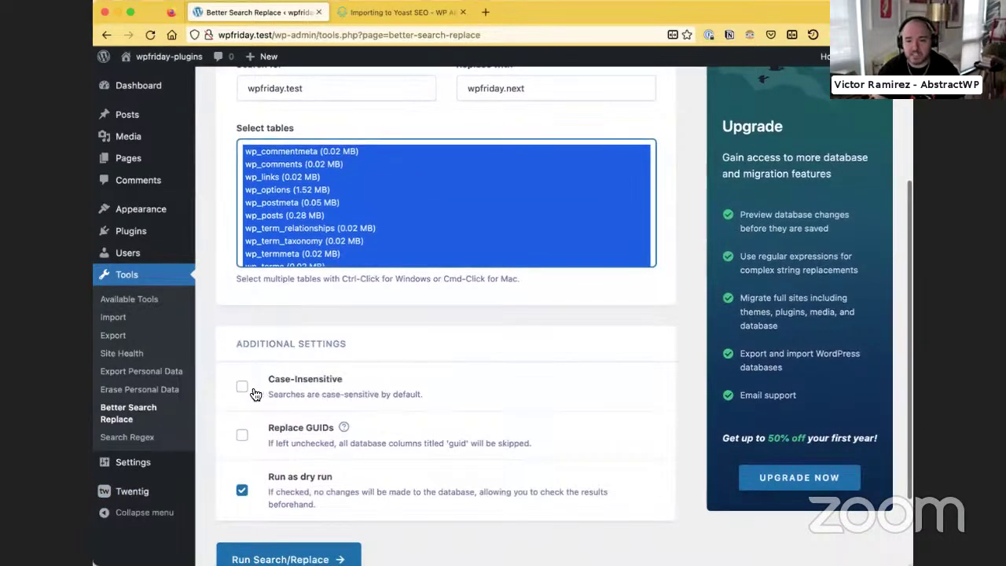
pyautogui.click(244, 388)
pyautogui.click(242, 437)
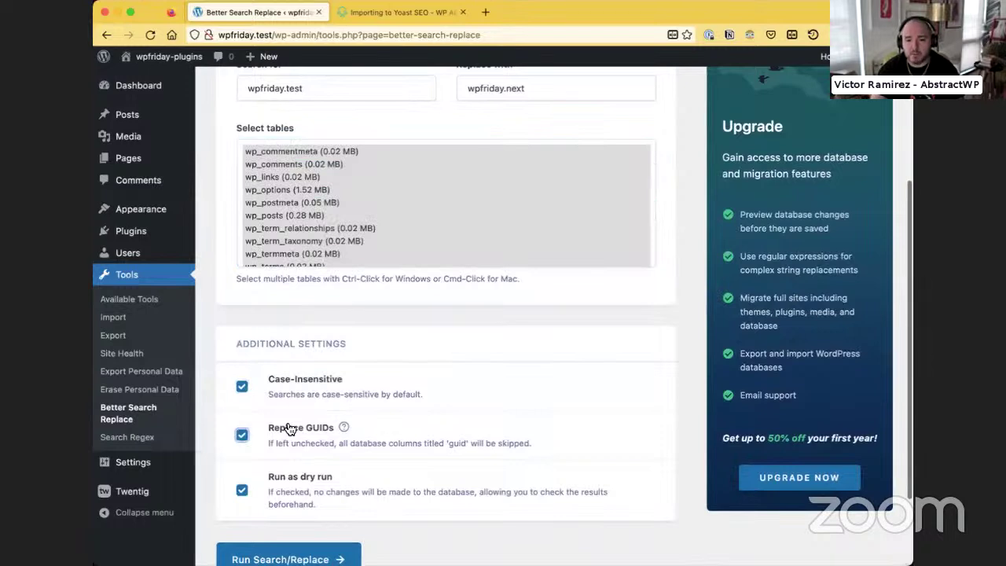
pyautogui.scroll(-3, 308, 455)
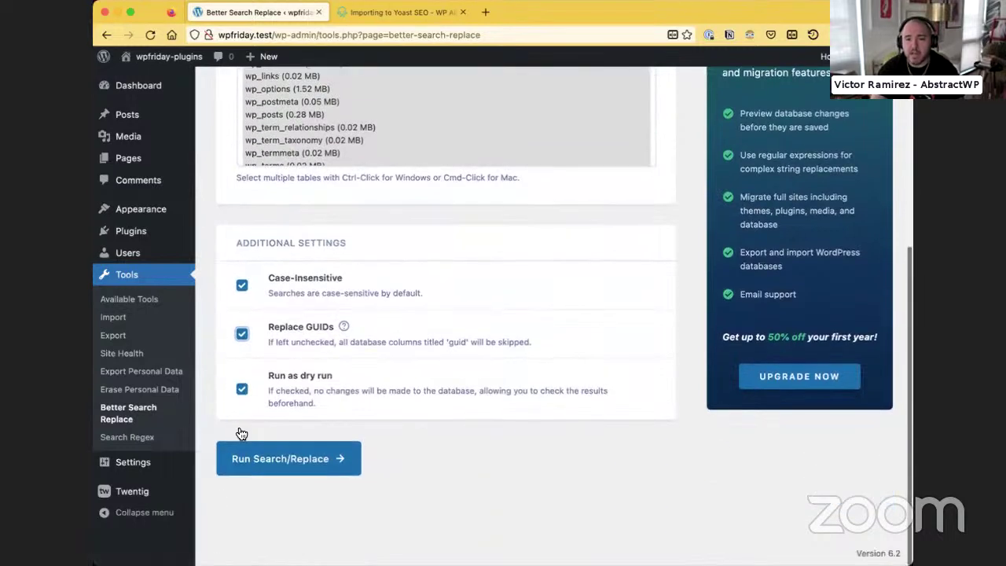
pyautogui.click(266, 459)
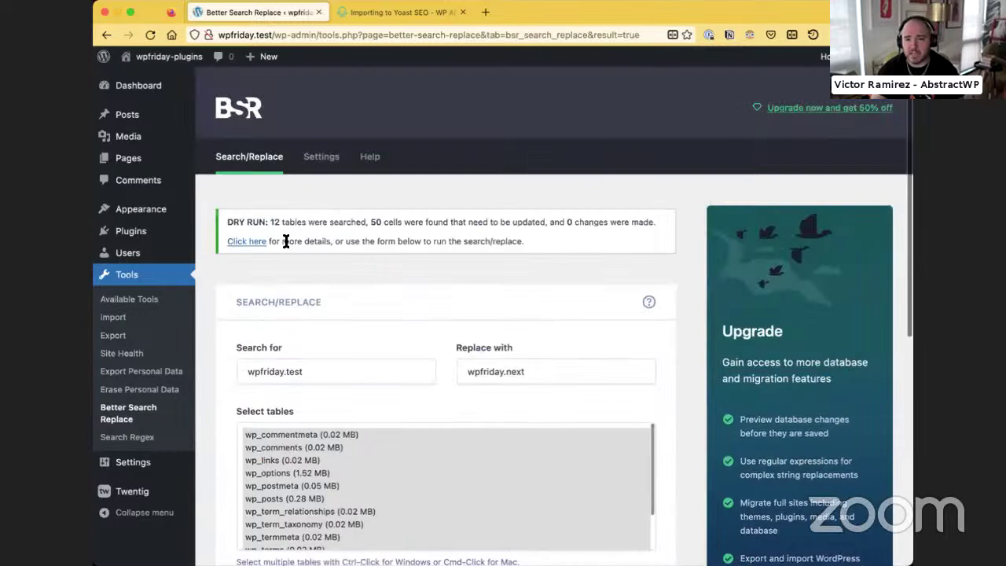
# Review the dry run's per-table breakdown (47 matches in wp_posts), then open the 50%-off upgrade offer
pyautogui.click(246, 242)
pyautogui.scroll(-4, 453, 296)
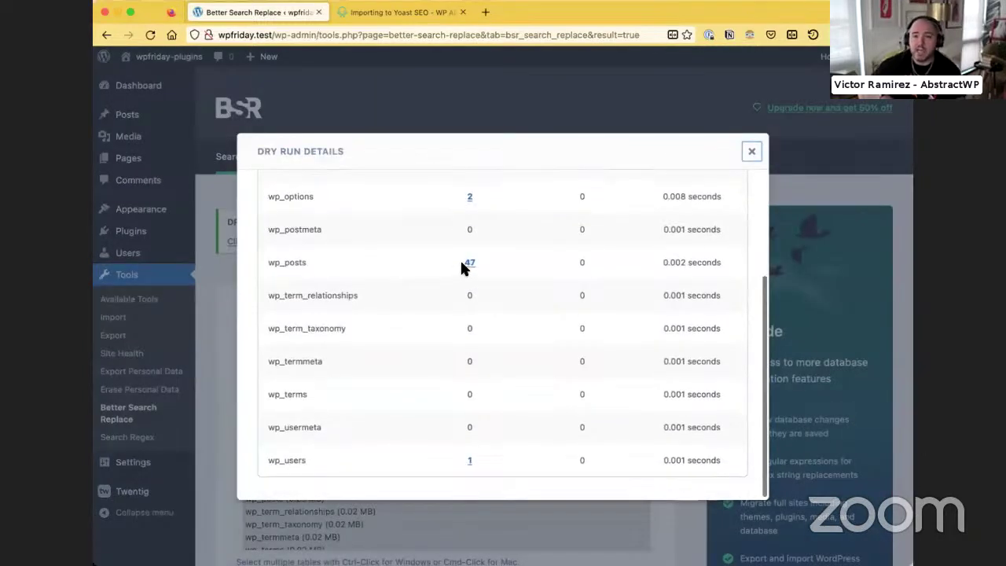
pyautogui.moveTo(470, 268)
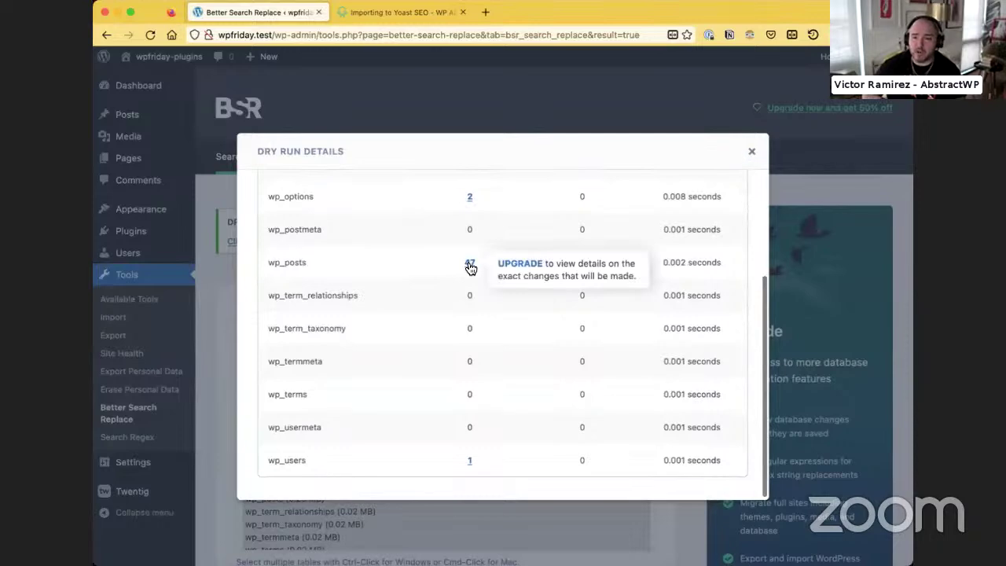
pyautogui.click(752, 151)
pyautogui.click(780, 108)
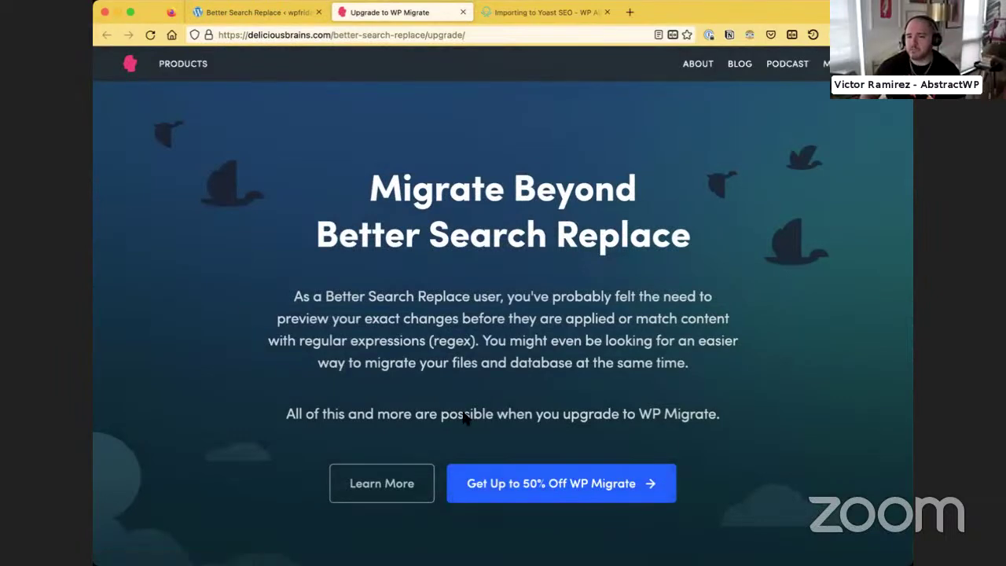
# Skim the WP Migrate upgrade page offering up to 50% off, then close its tab
pyautogui.scroll(-2, 478, 417)
pyautogui.scroll(-10, 479, 417)
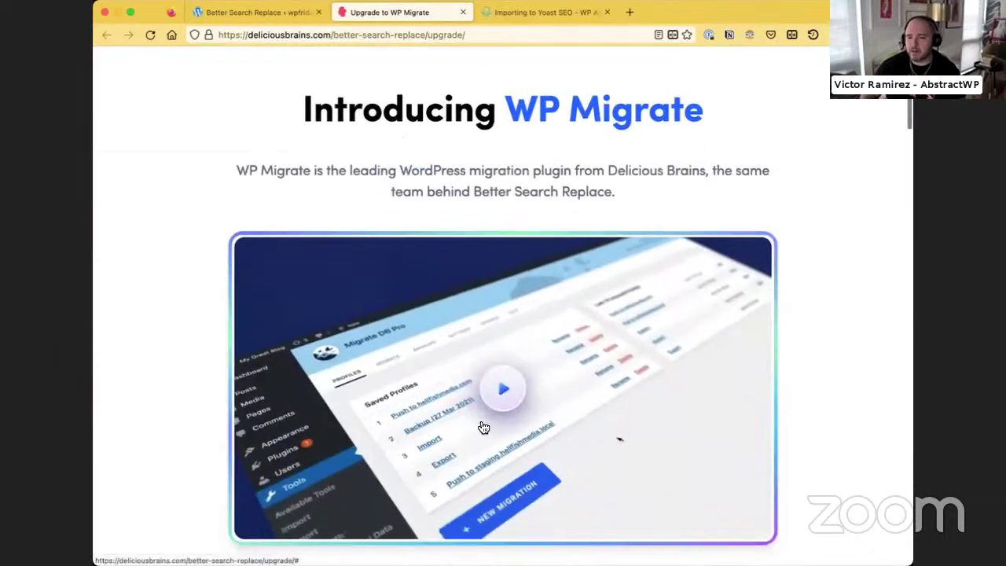
pyautogui.scroll(12, 481, 415)
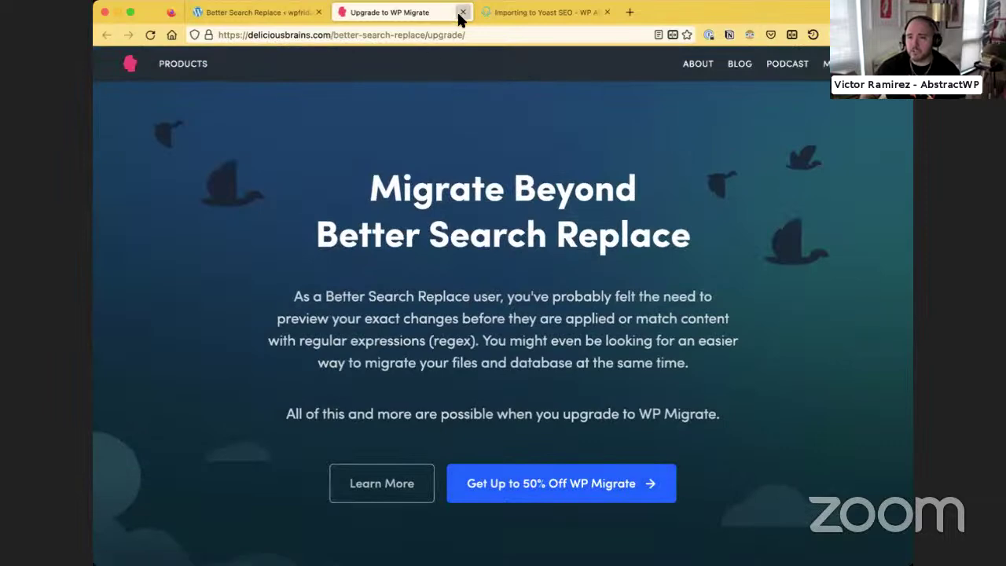
pyautogui.click(463, 12)
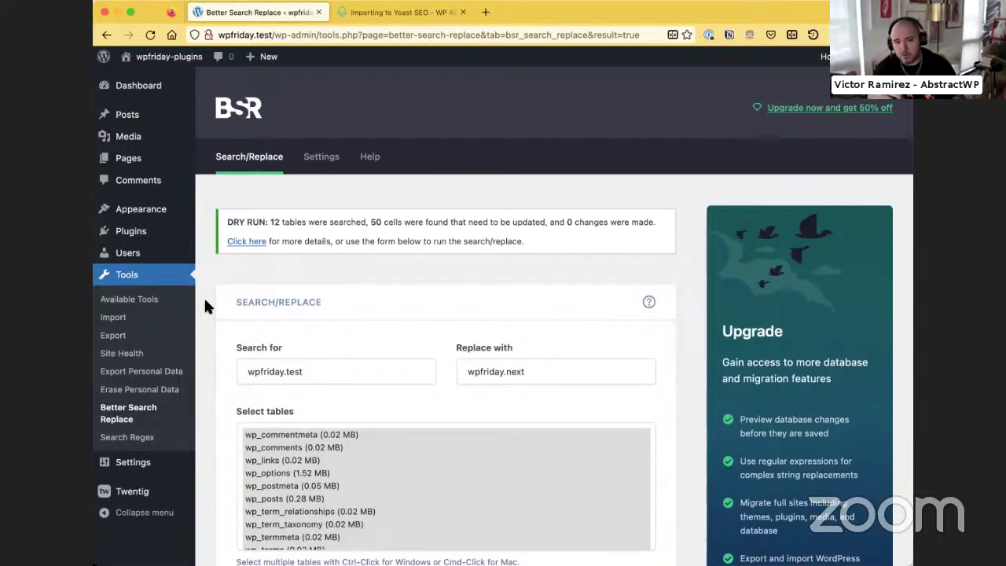
# Glance at the Search Regex tool, then return to the empty Better Search Replace form
pyautogui.click(150, 441)
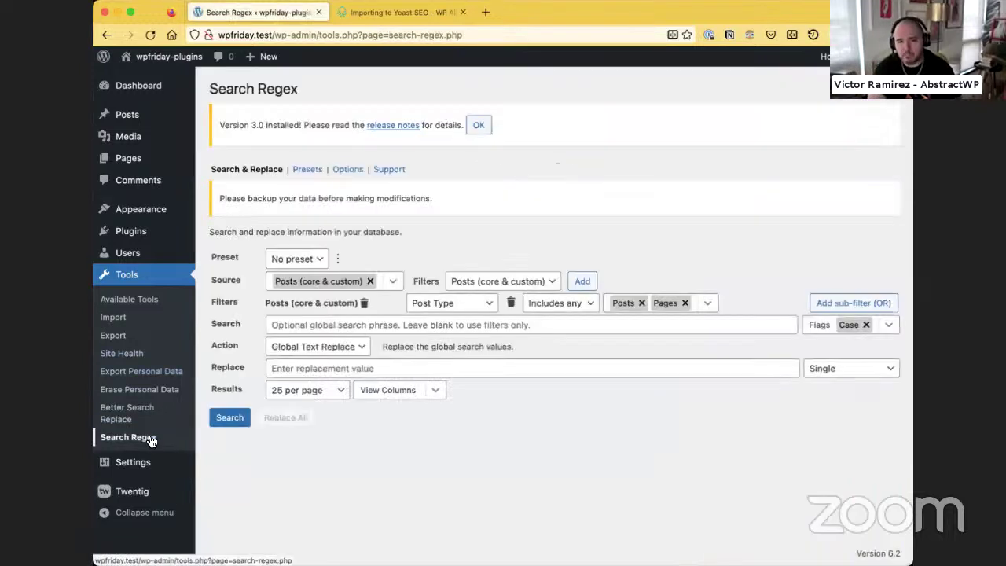
pyautogui.click(141, 416)
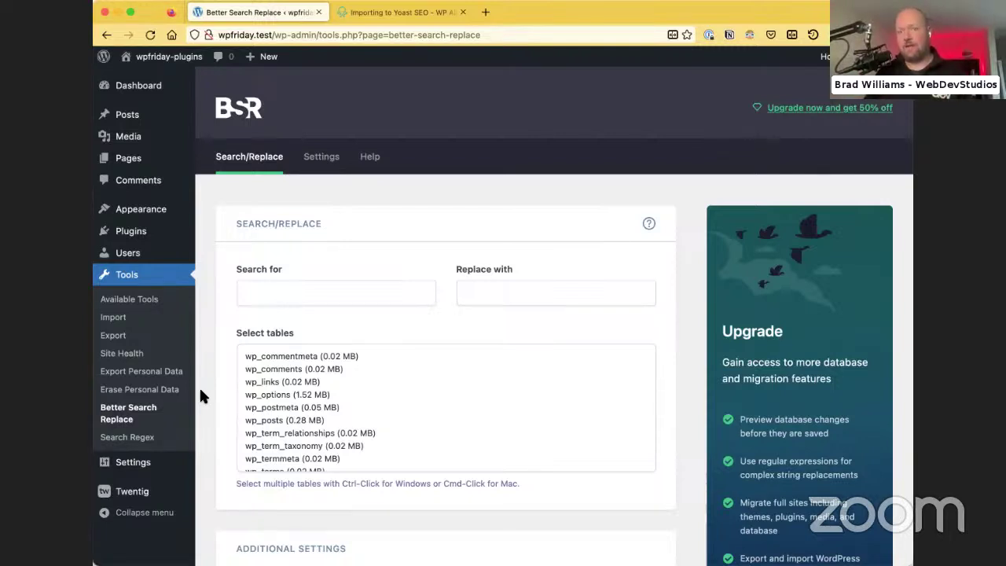
# From the Yoast tab, search the web for 'wp migrate' and open the WP Migrate product page
pyautogui.click(353, 14)
pyautogui.press('super+l')
pyautogui.write('wp')
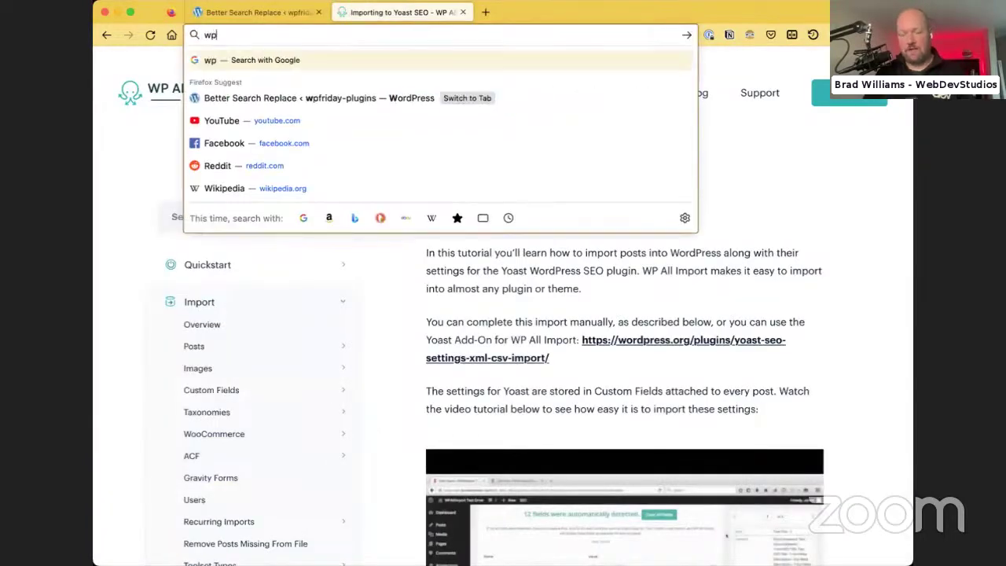
pyautogui.write(' migrate')
pyautogui.press('Return')
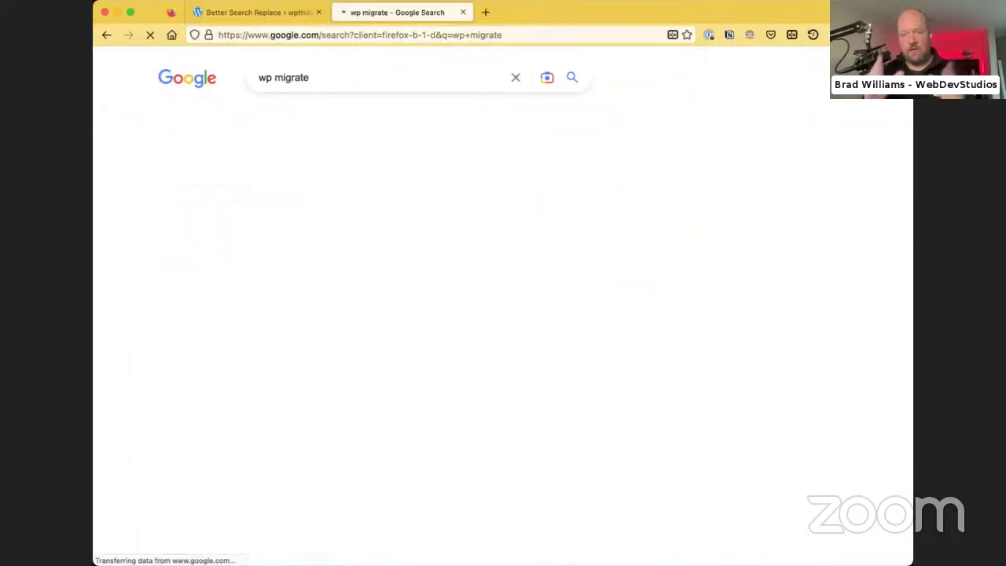
pyautogui.click(201, 207)
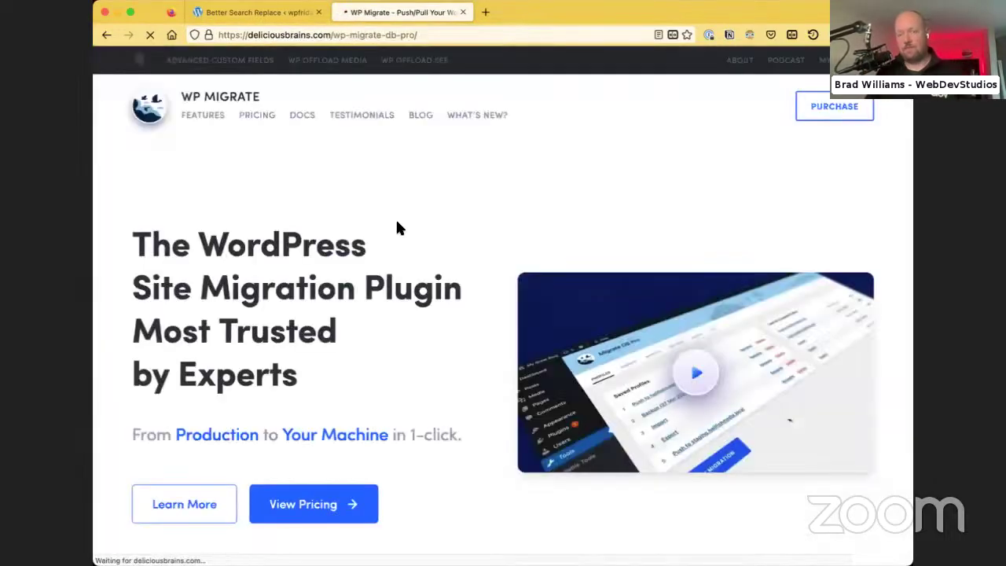
# Check the WP Migrate pricing plans ($99 to $219), then return to the product page
pyautogui.click(350, 504)
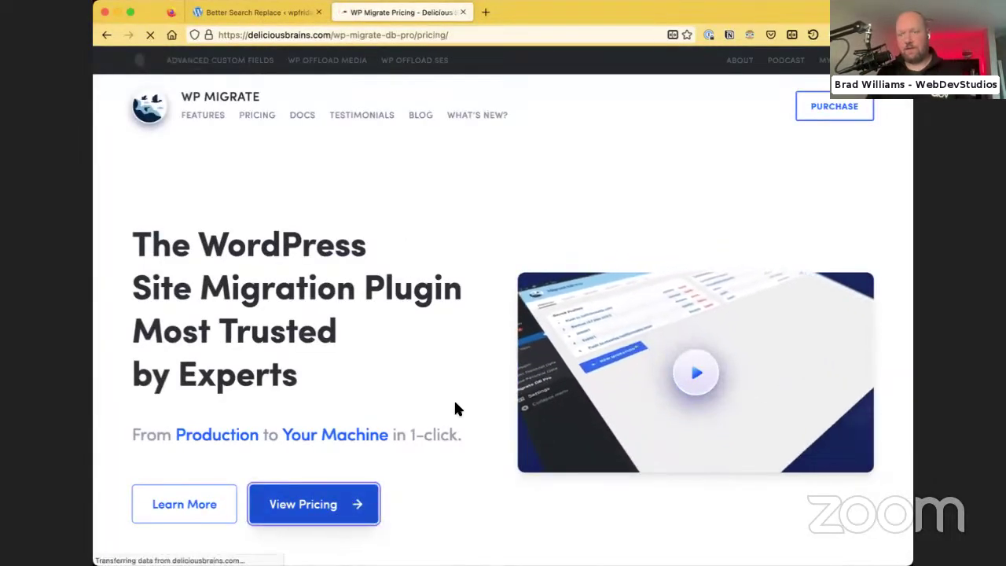
pyautogui.scroll(-3, 464, 401)
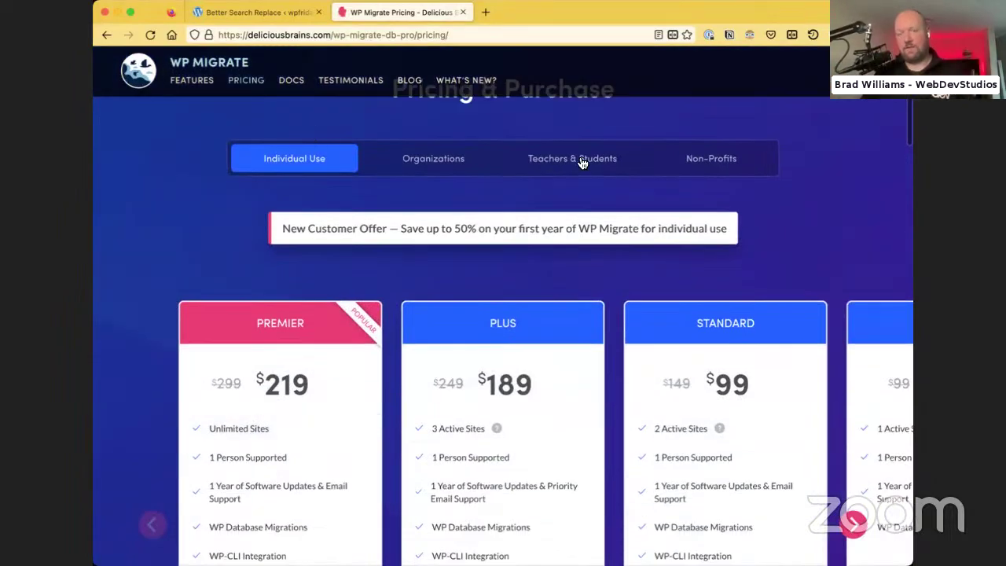
pyautogui.scroll(-5, 331, 255)
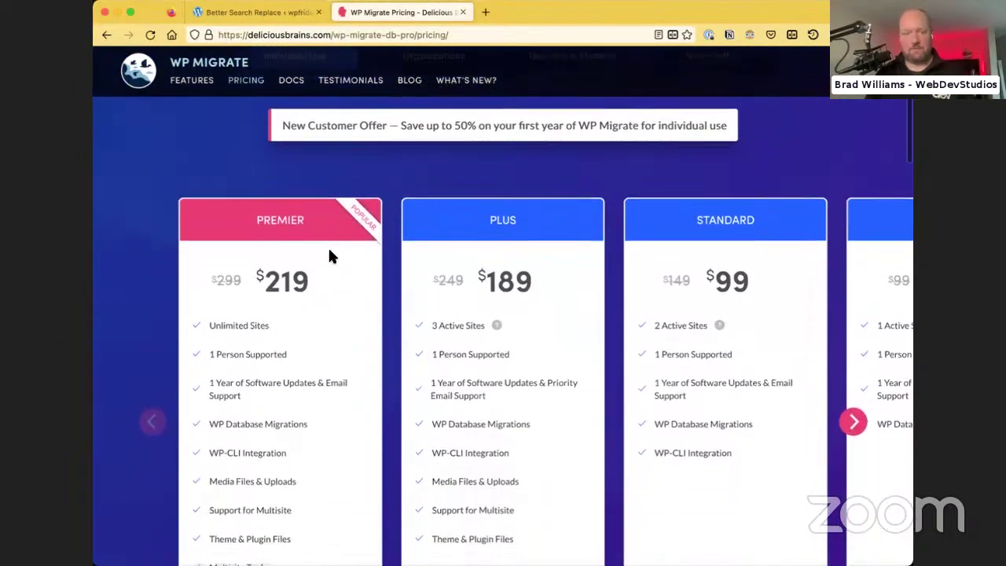
pyautogui.scroll(-2, 330, 256)
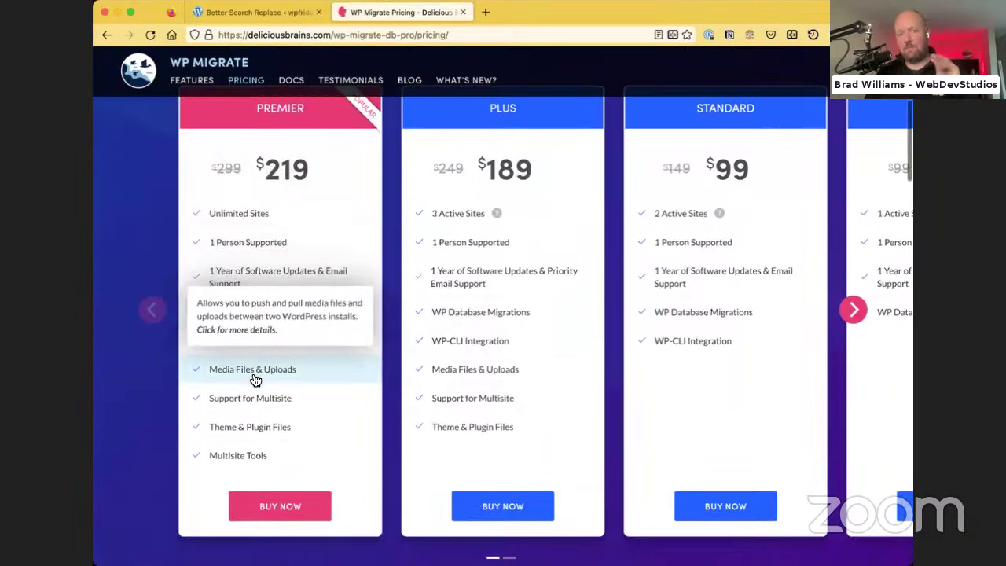
pyautogui.click(107, 35)
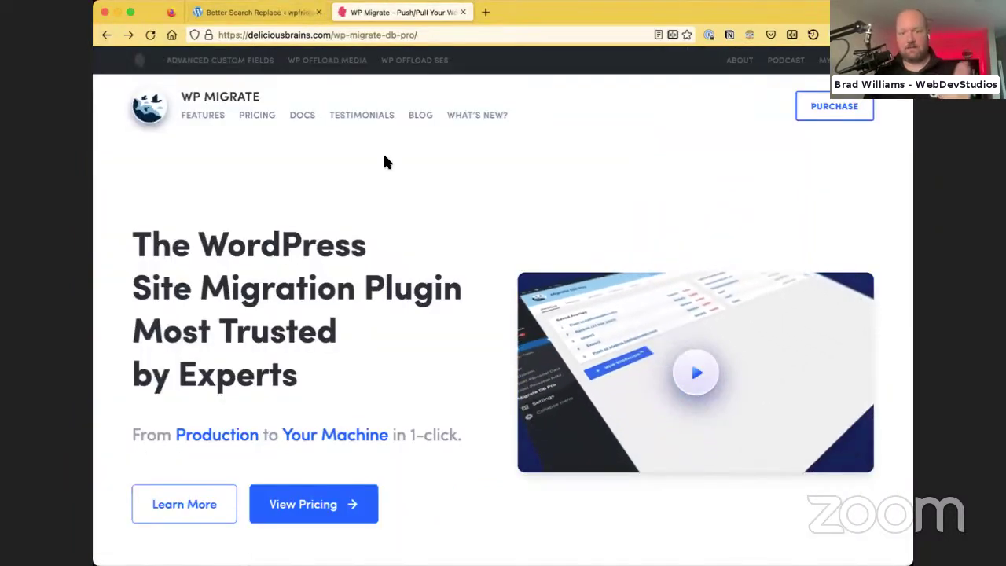
pyautogui.scroll(-3, 481, 271)
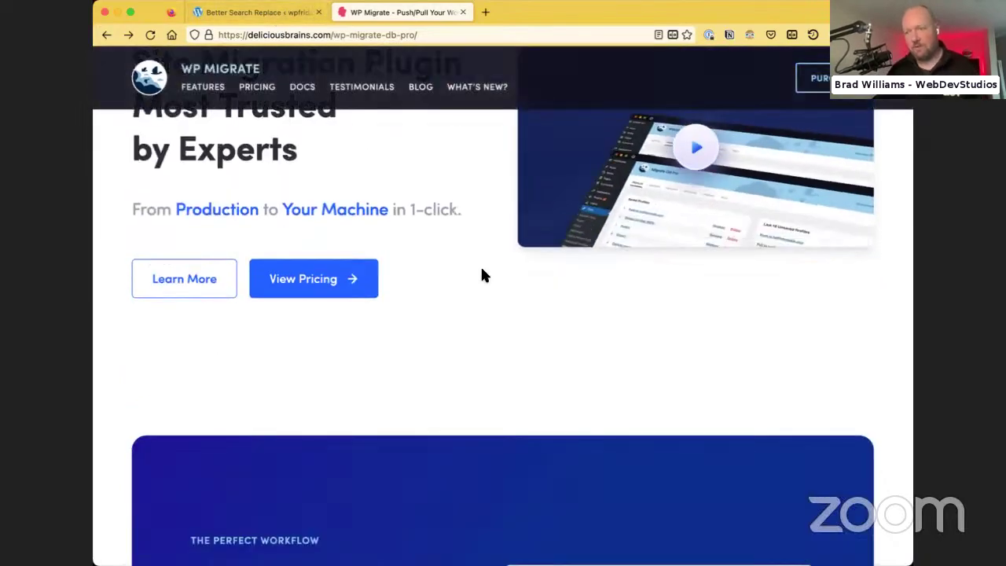
pyautogui.scroll(3, 405, 160)
pyautogui.click(287, 13)
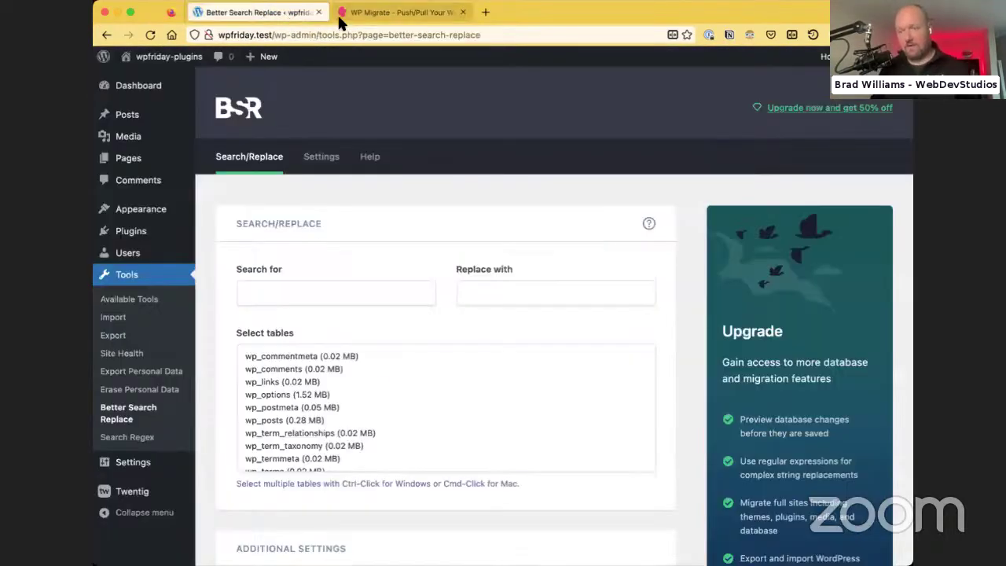
pyautogui.click(338, 15)
pyautogui.scroll(-5, 473, 301)
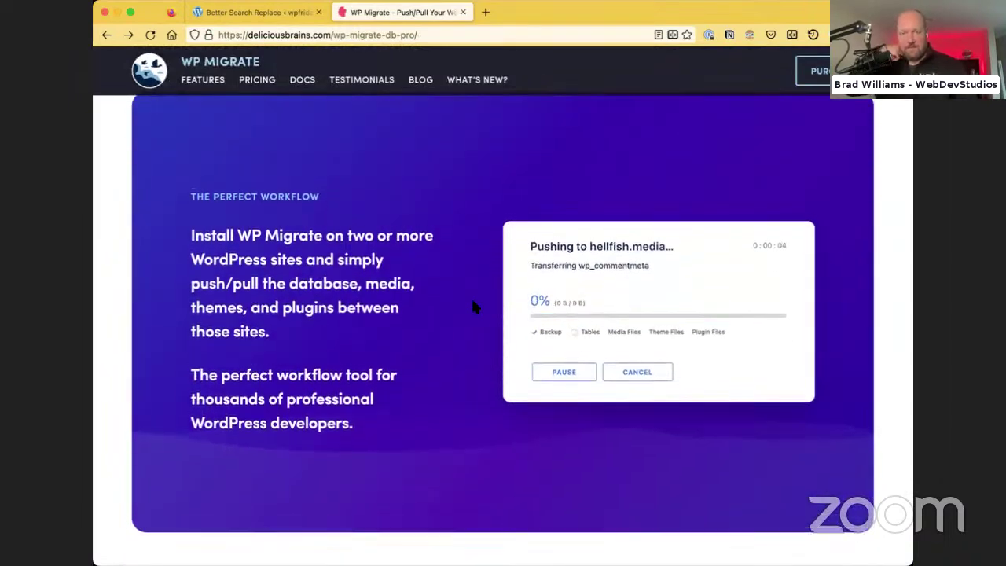
pyautogui.scroll(1, 474, 307)
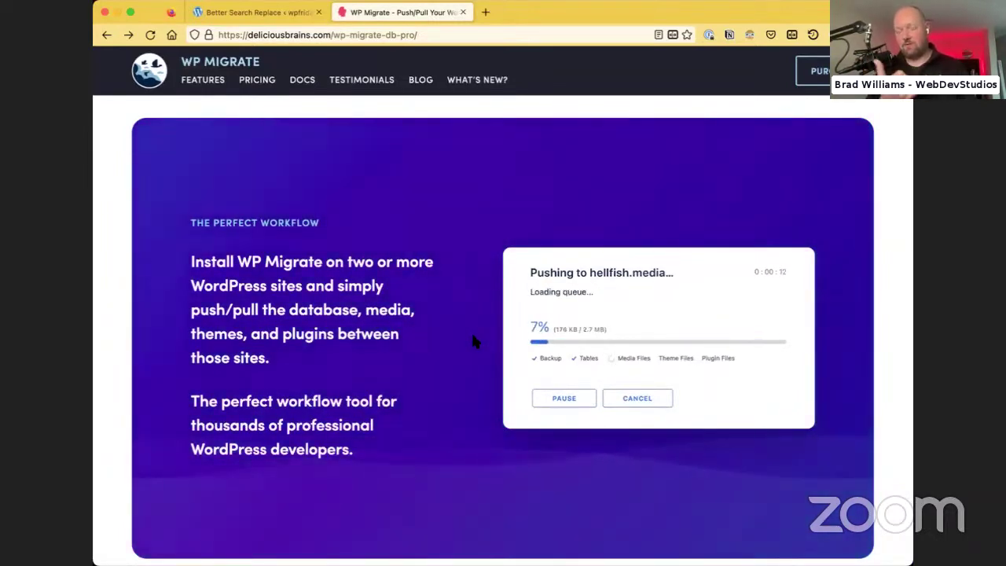
pyautogui.scroll(-10, 473, 339)
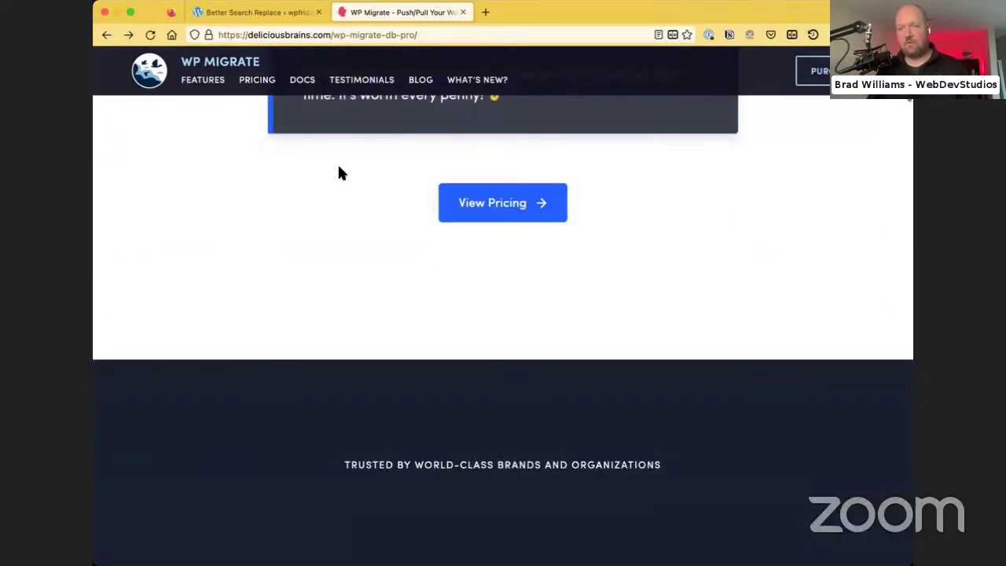
pyautogui.scroll(6, 339, 170)
pyautogui.click(269, 11)
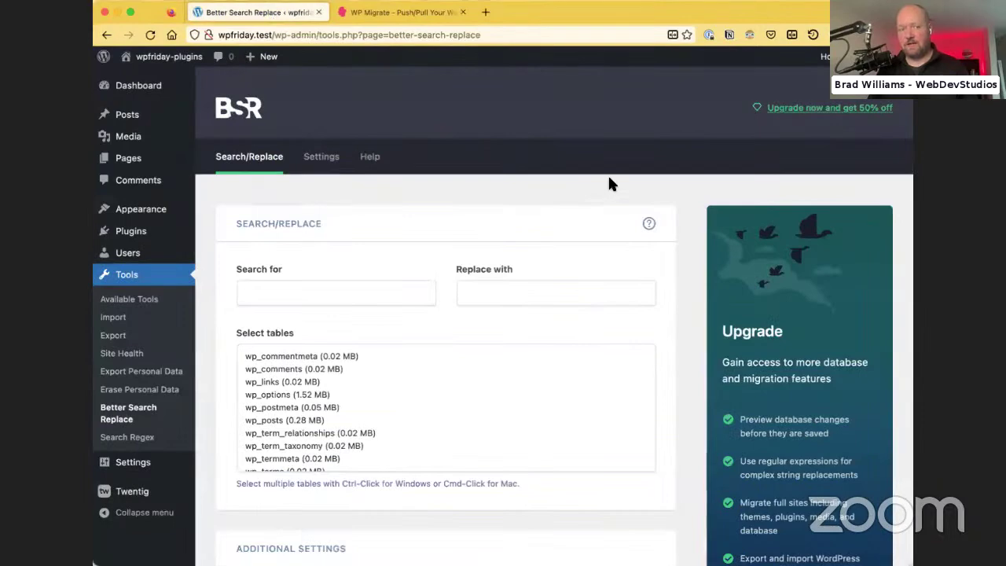
pyautogui.click(400, 14)
pyautogui.scroll(8, 516, 307)
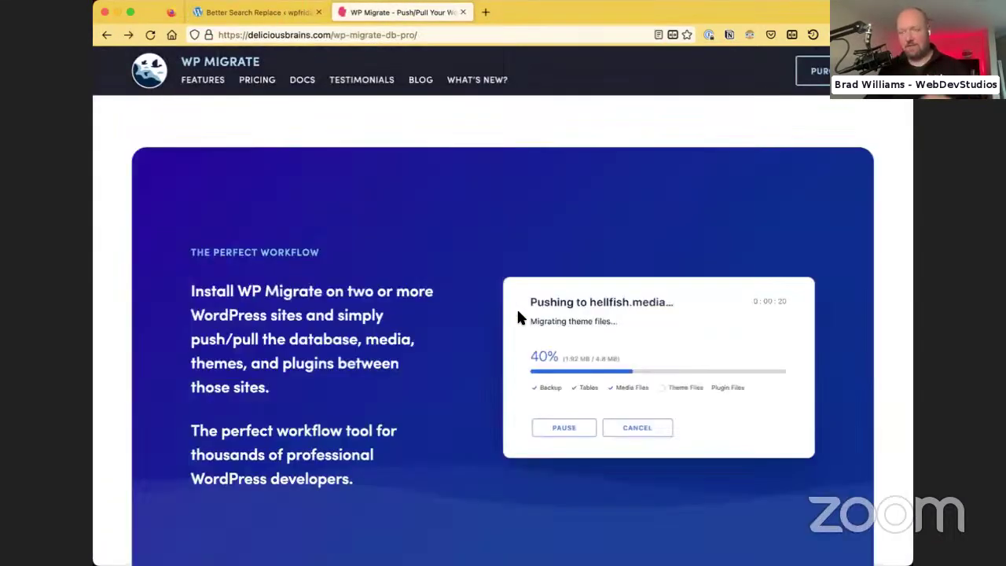
pyautogui.click(264, 17)
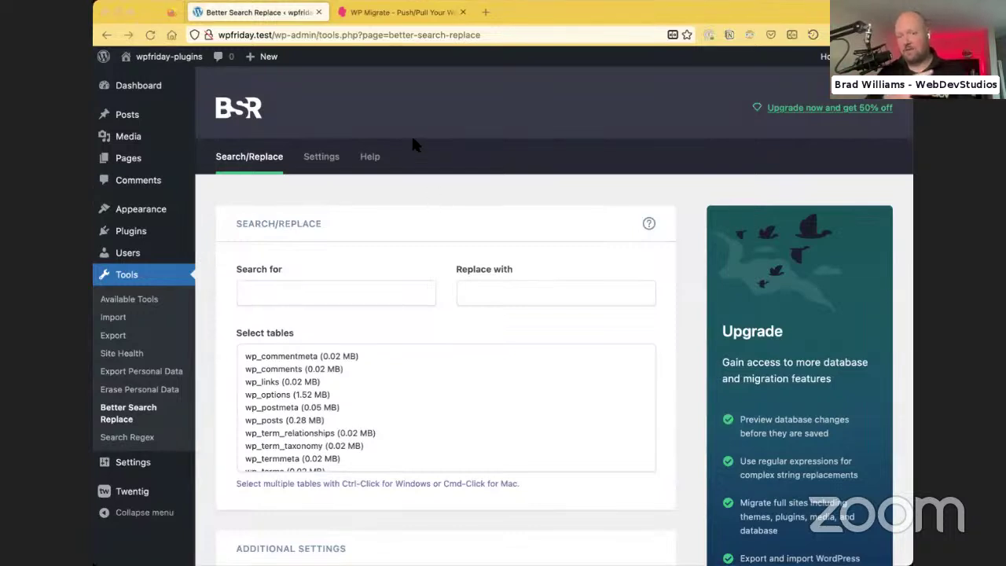
pyautogui.click(387, 95)
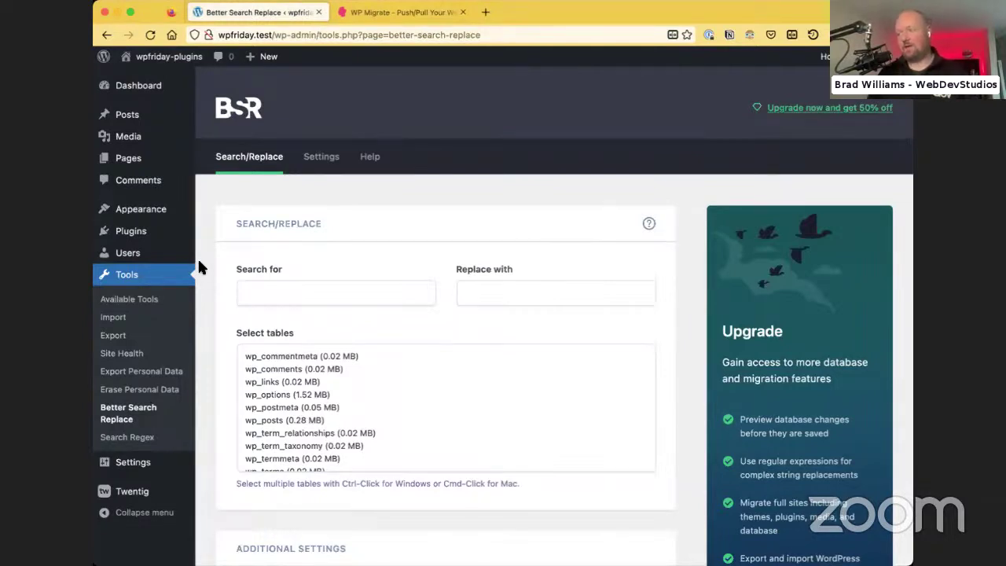
pyautogui.click(349, 12)
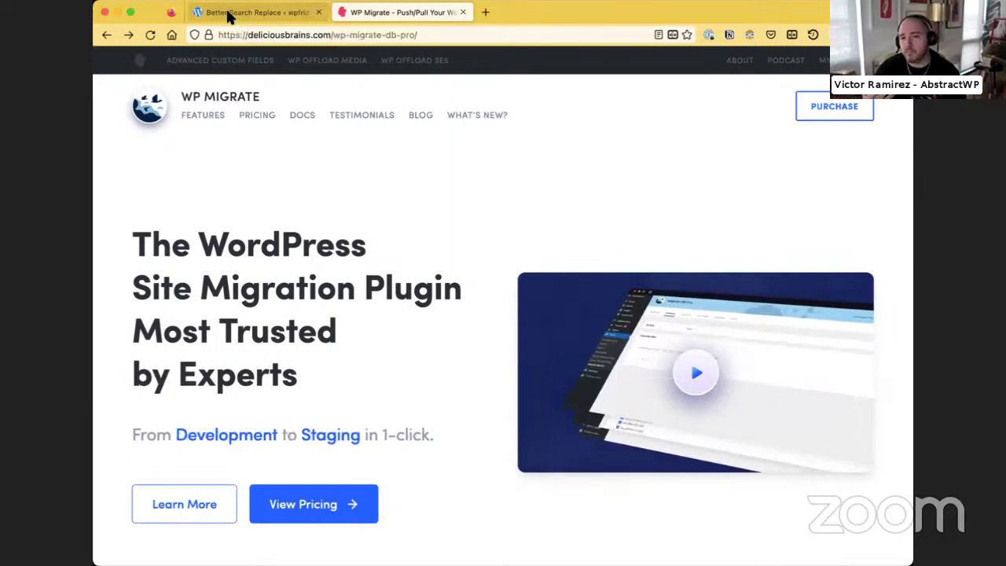
# Switch back to the Better Search Replace tab in the WordPress admin
pyautogui.click(229, 14)
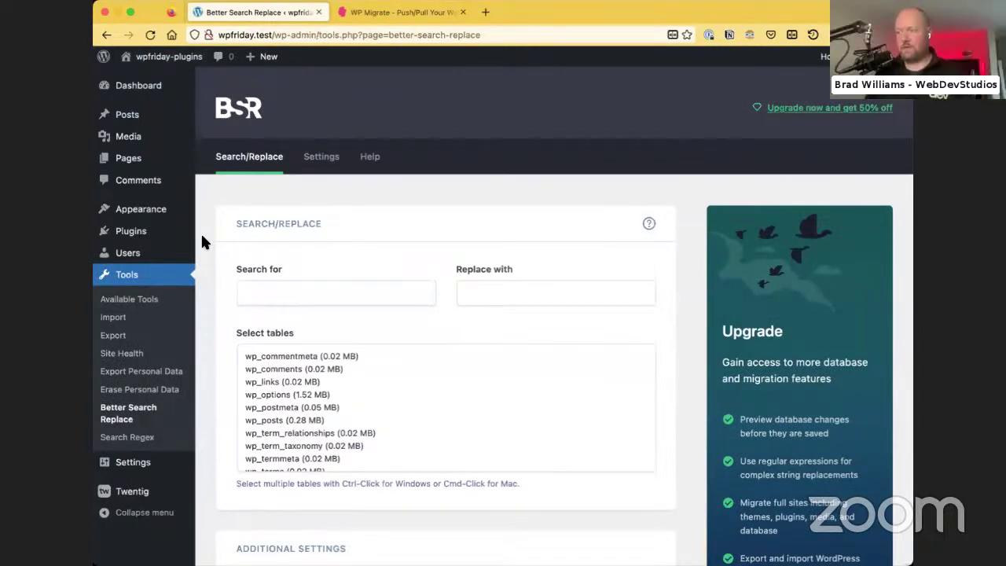
# Search the plugin directory for 'maintainn tools' and review the plugin's details
pyautogui.moveTo(198, 231)
pyautogui.click(224, 253)
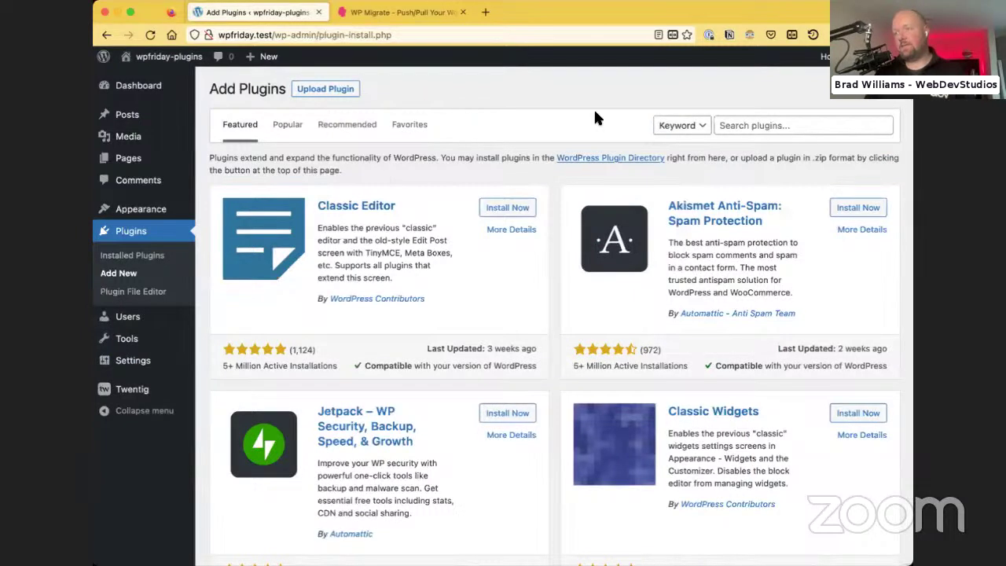
pyautogui.click(737, 123)
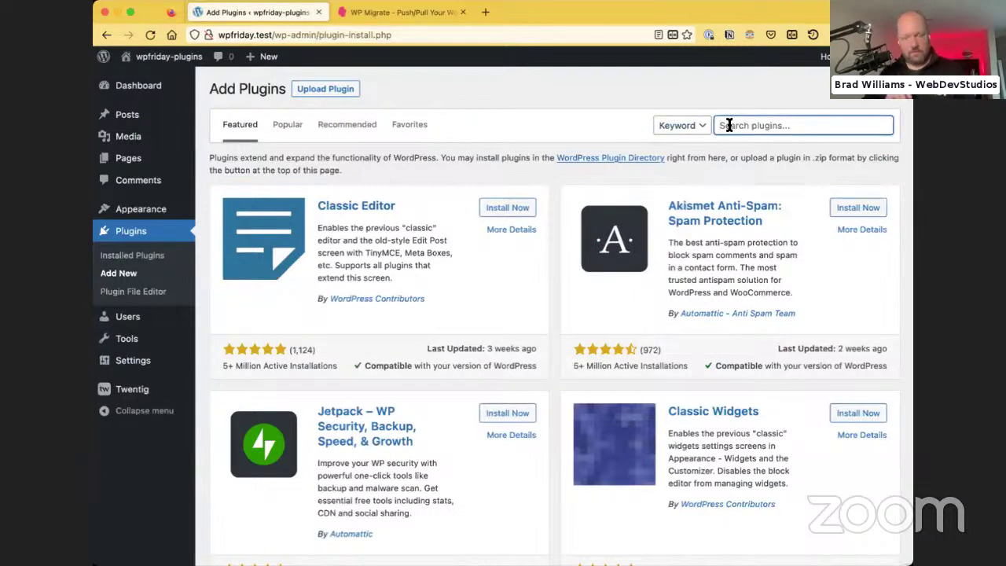
pyautogui.write('maintainn')
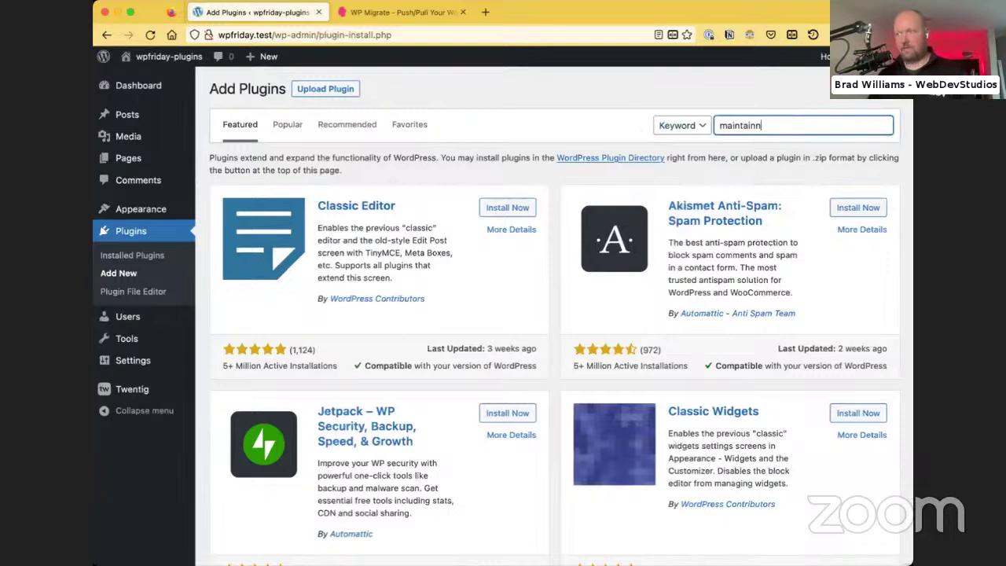
pyautogui.write(' tools')
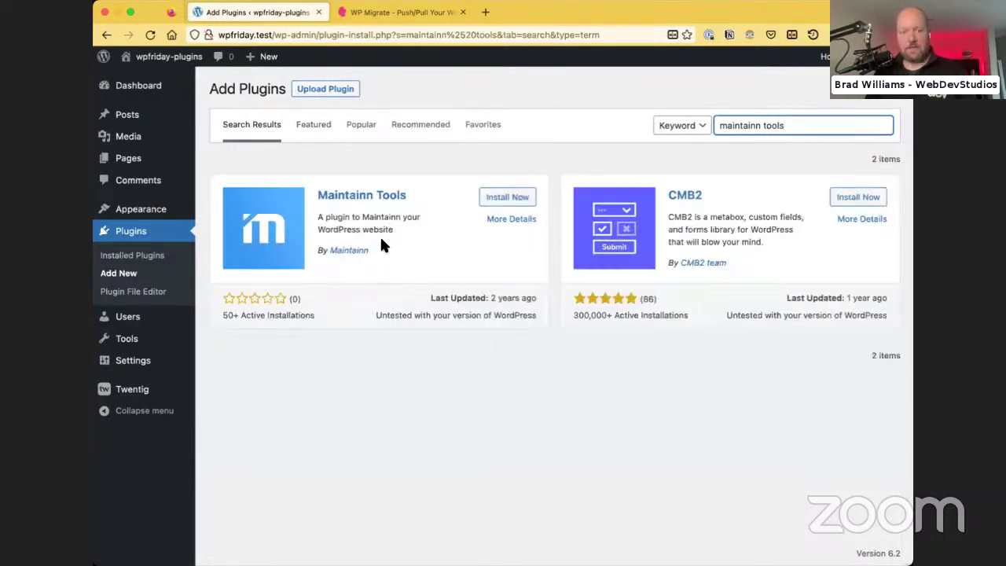
pyautogui.click(398, 195)
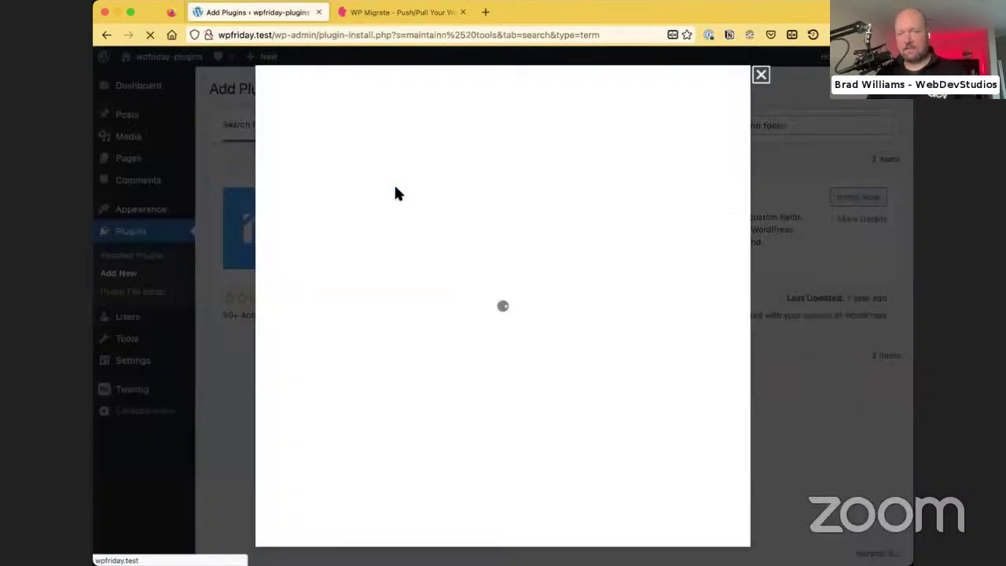
pyautogui.scroll(-3, 487, 345)
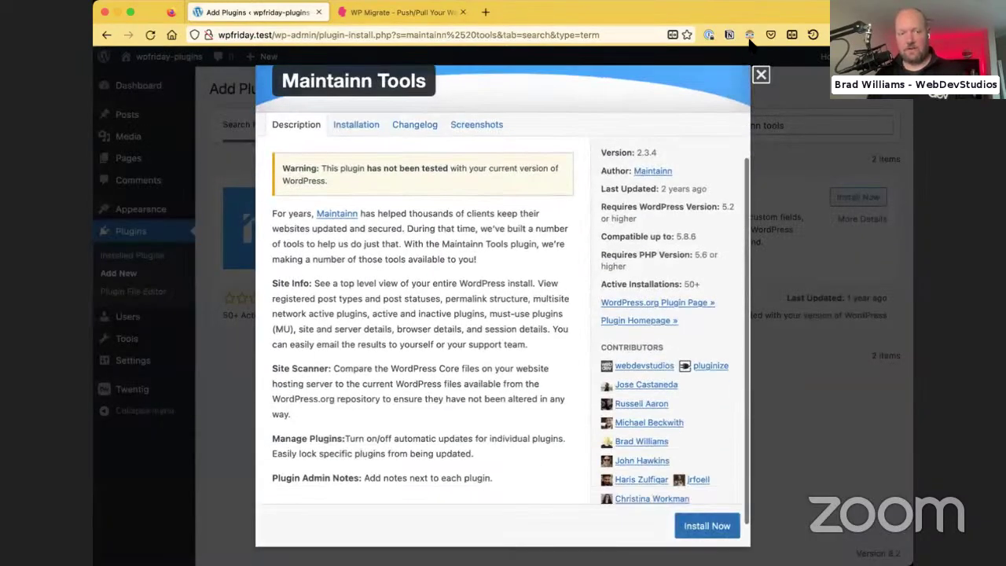
pyautogui.press('Escape')
# Install and activate Maintainn Tools 2.3.4
pyautogui.click(497, 201)
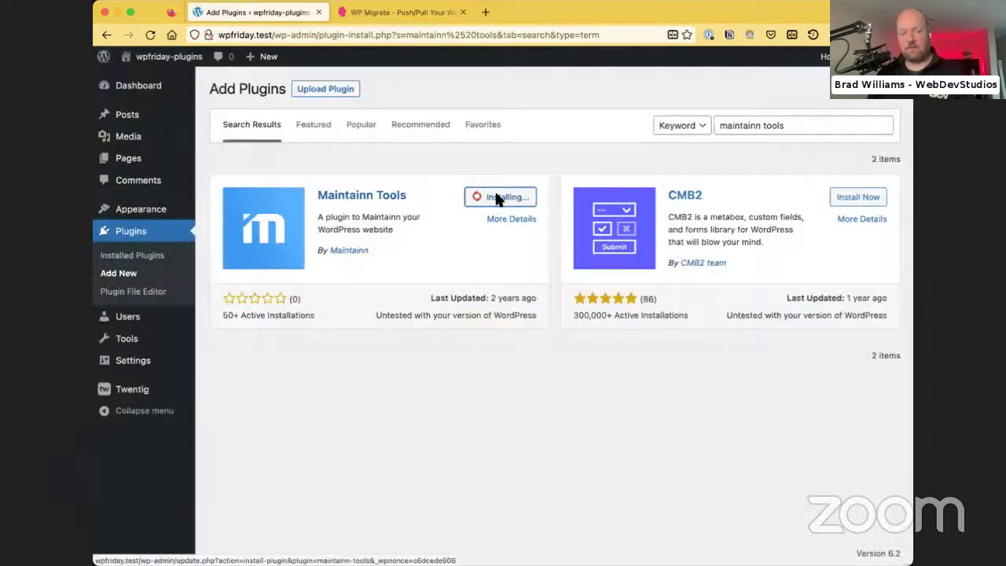
pyautogui.click(513, 197)
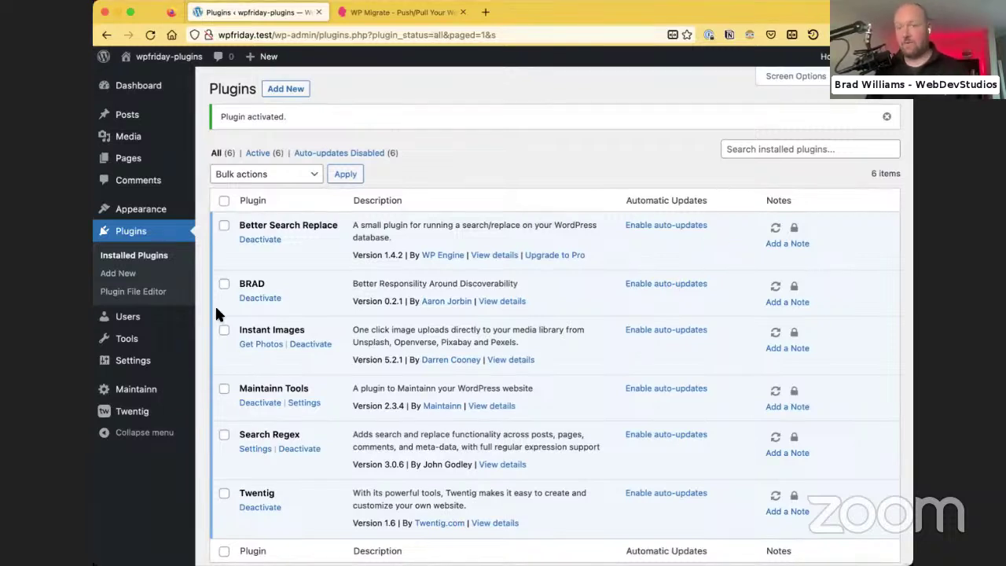
pyautogui.press('super+Tab')
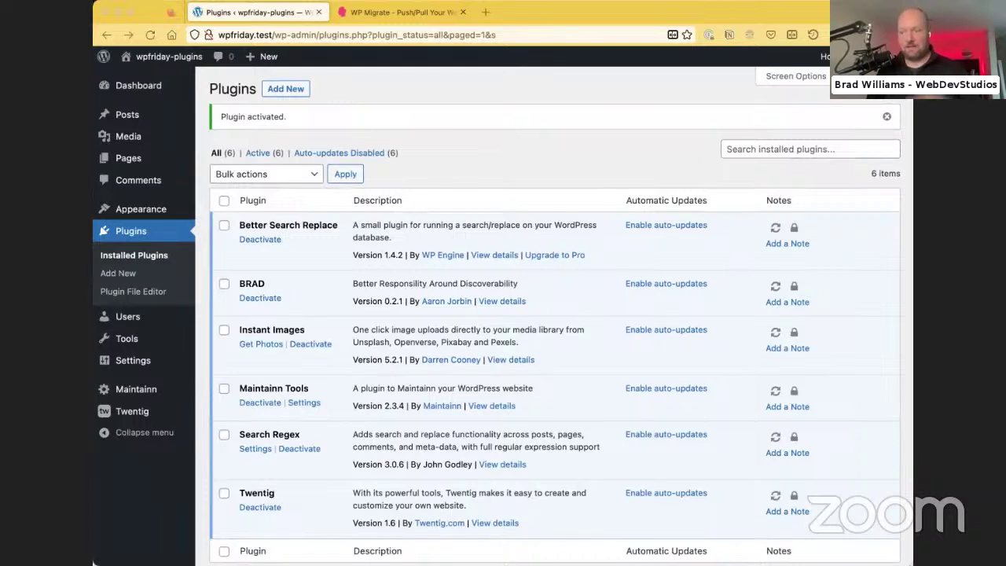
pyautogui.click(353, 79)
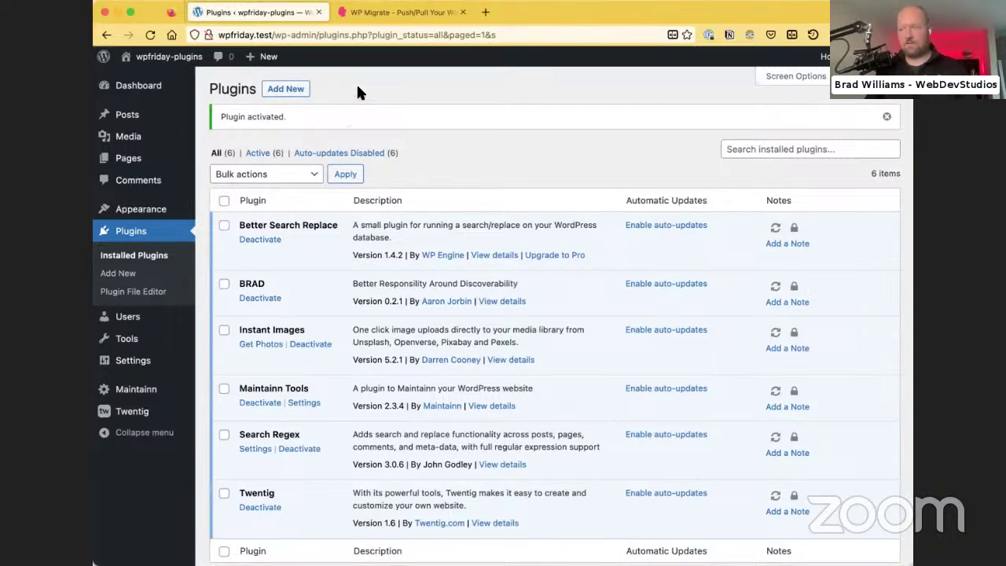
# Open Maintainn Tools, view its Site health report, then go back to the About page
pyautogui.click(135, 389)
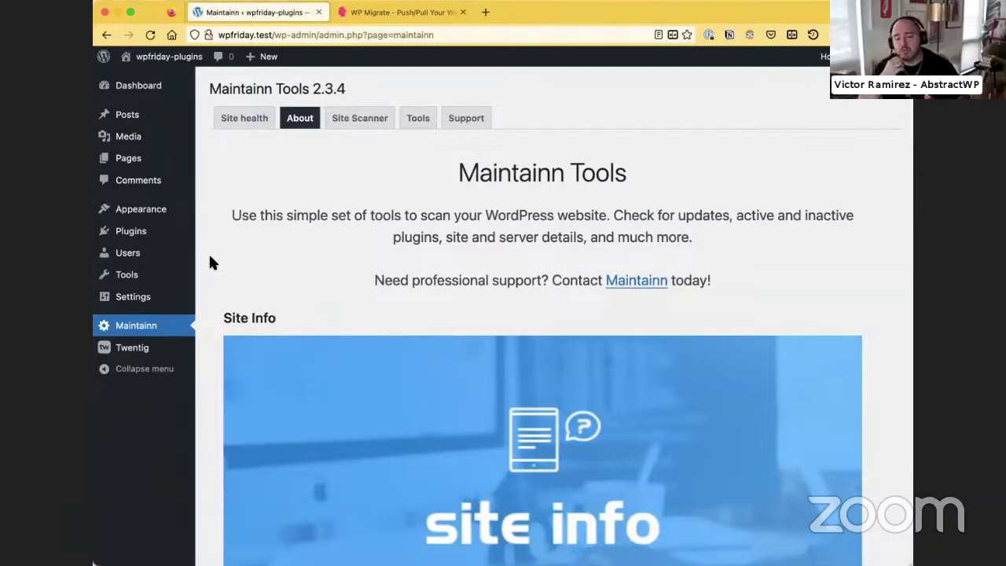
pyautogui.moveTo(189, 274)
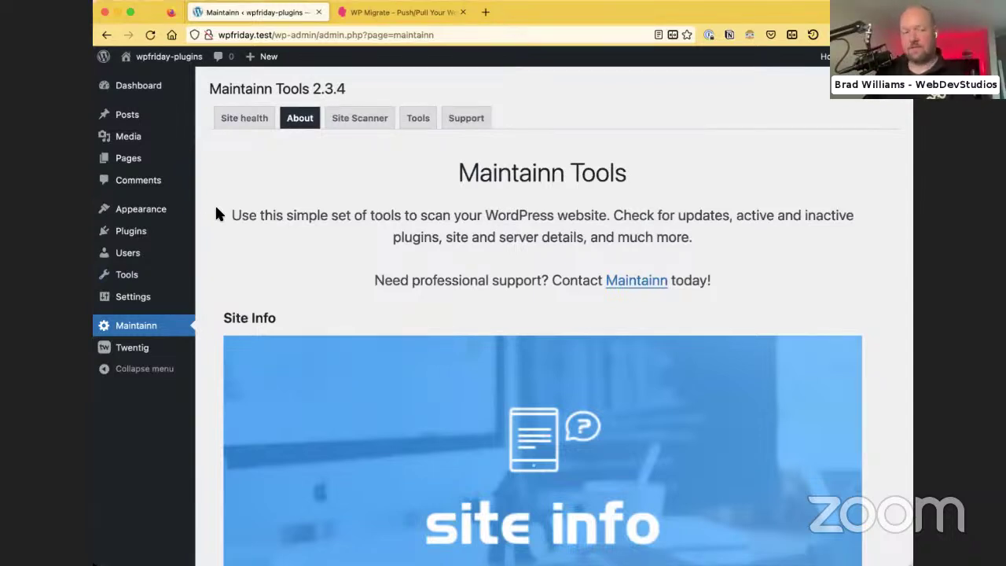
pyautogui.click(243, 118)
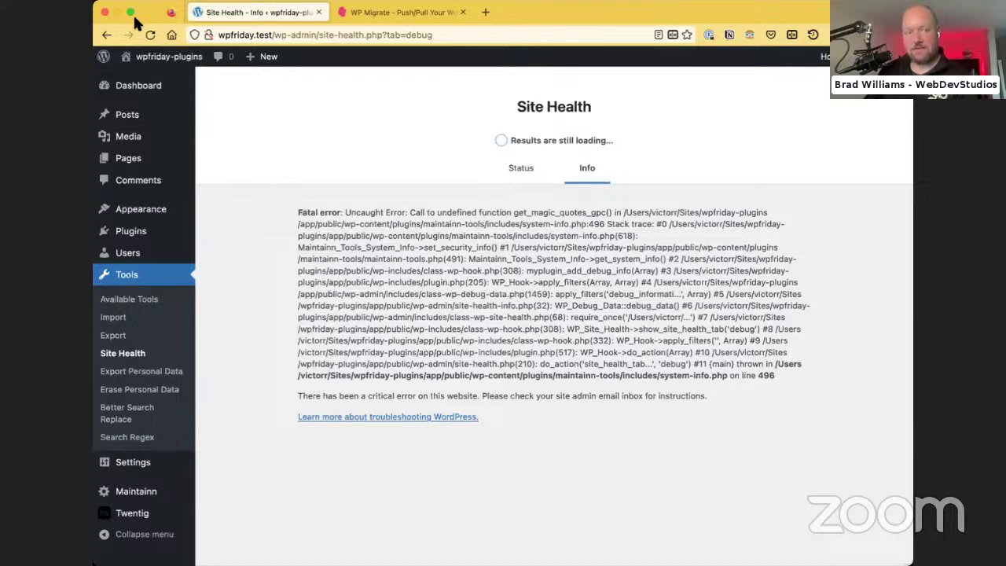
pyautogui.click(107, 34)
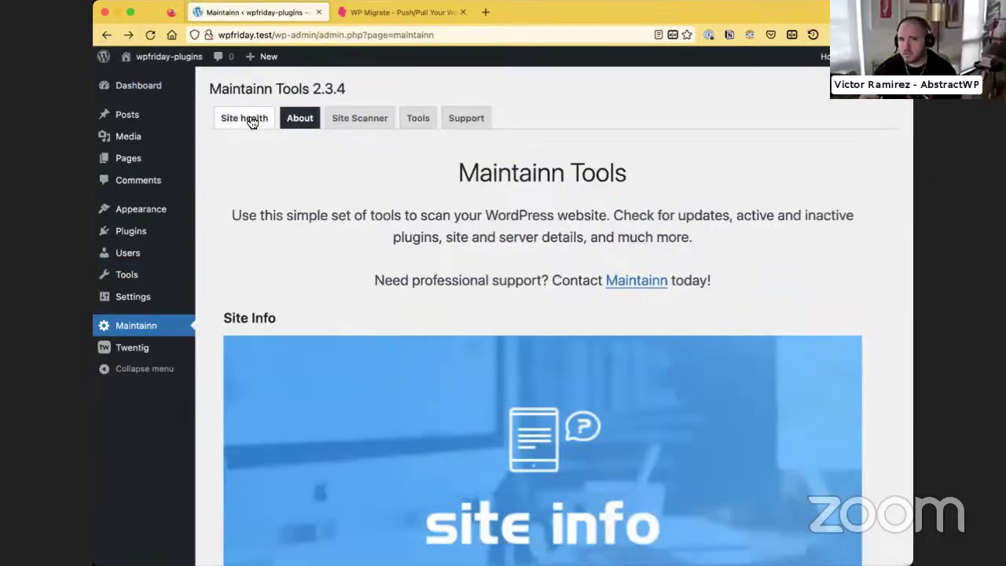
# Run the Site Scanner core-file check, confirming files match wordpress.org, then view the Tools tab
pyautogui.click(338, 124)
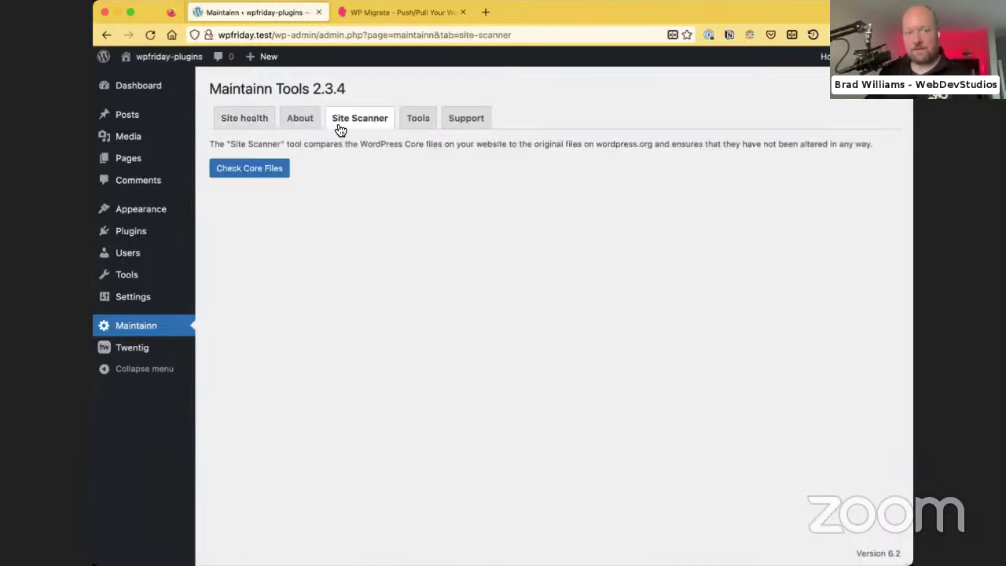
pyautogui.click(232, 179)
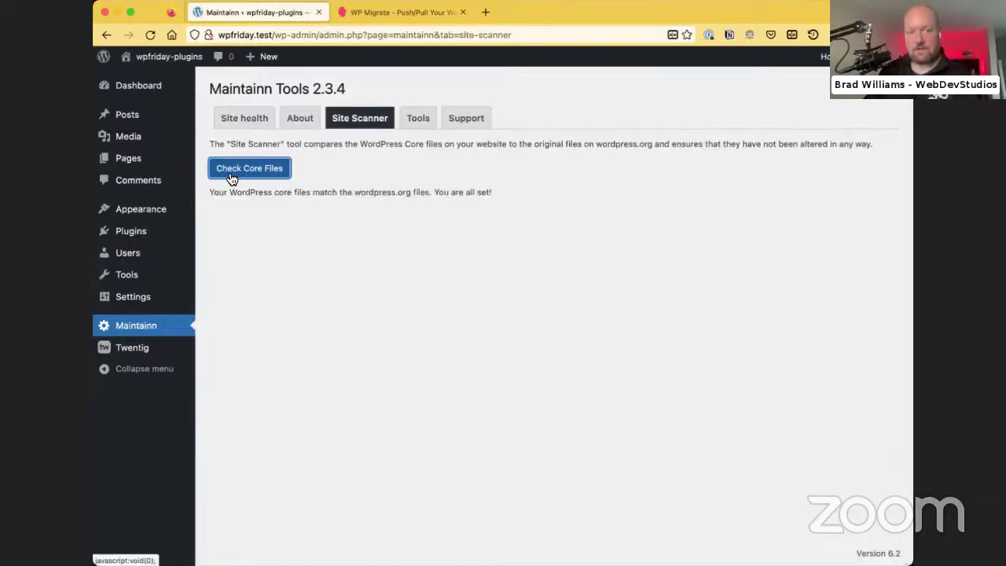
pyautogui.click(417, 122)
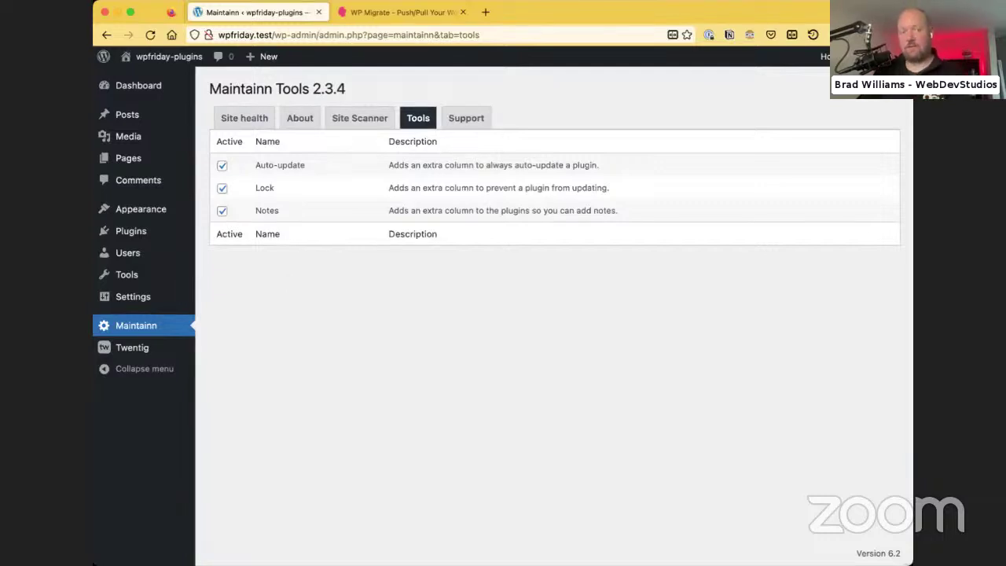
pyautogui.press('super+Tab')
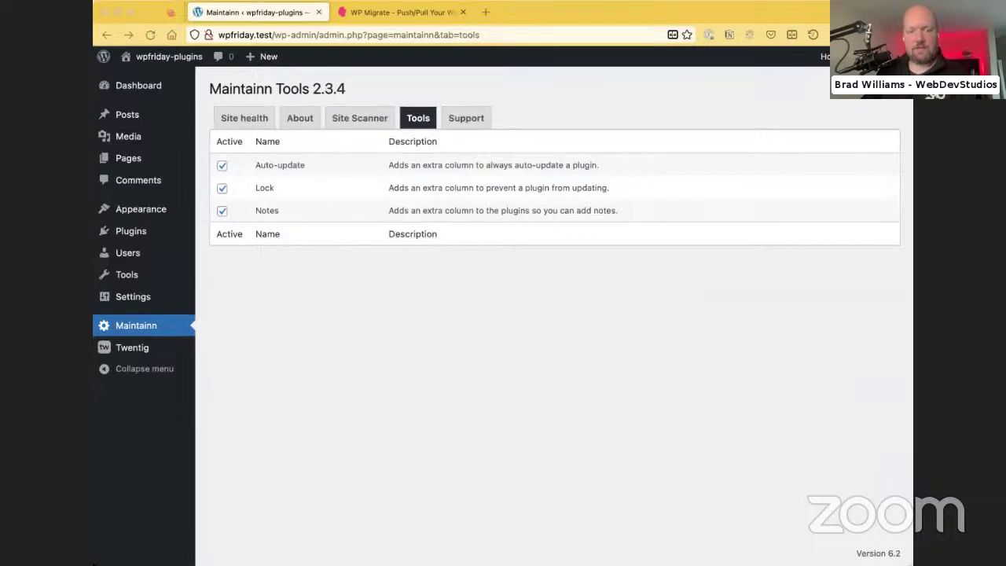
# Browse the Maintainn Support and About tabs, ending on Support's list of resources
pyautogui.click(469, 116)
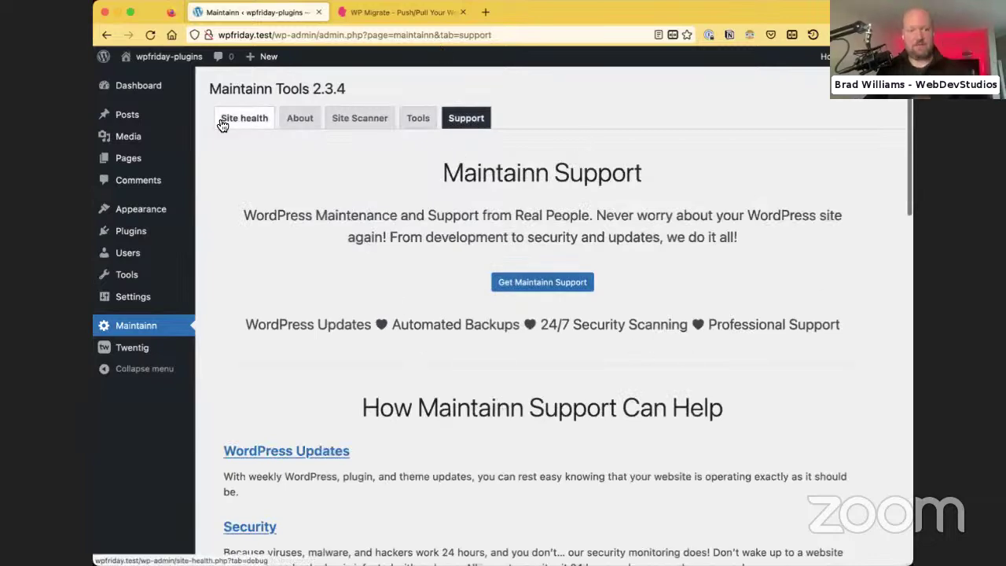
pyautogui.click(291, 125)
pyautogui.scroll(-10, 412, 194)
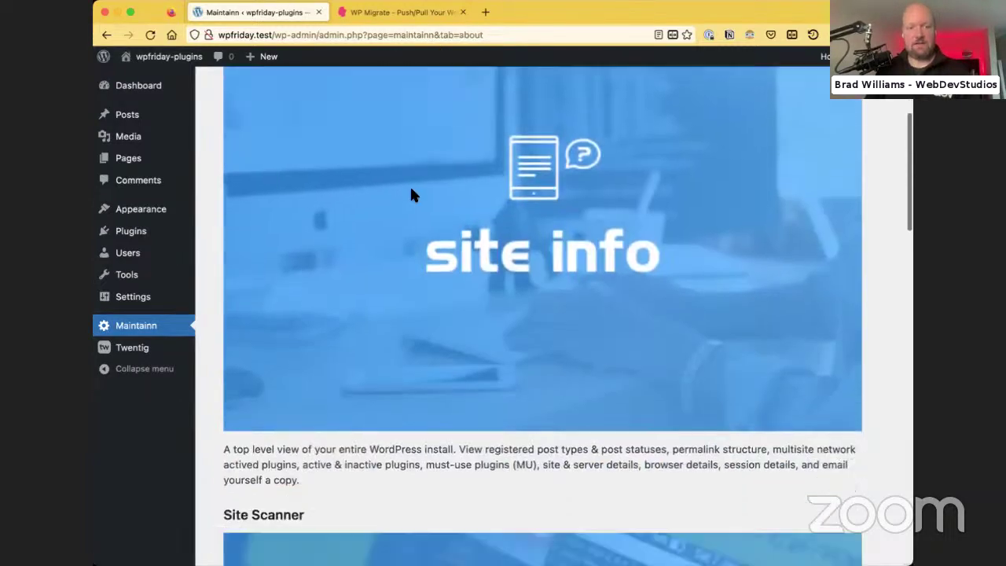
pyautogui.scroll(-15, 411, 193)
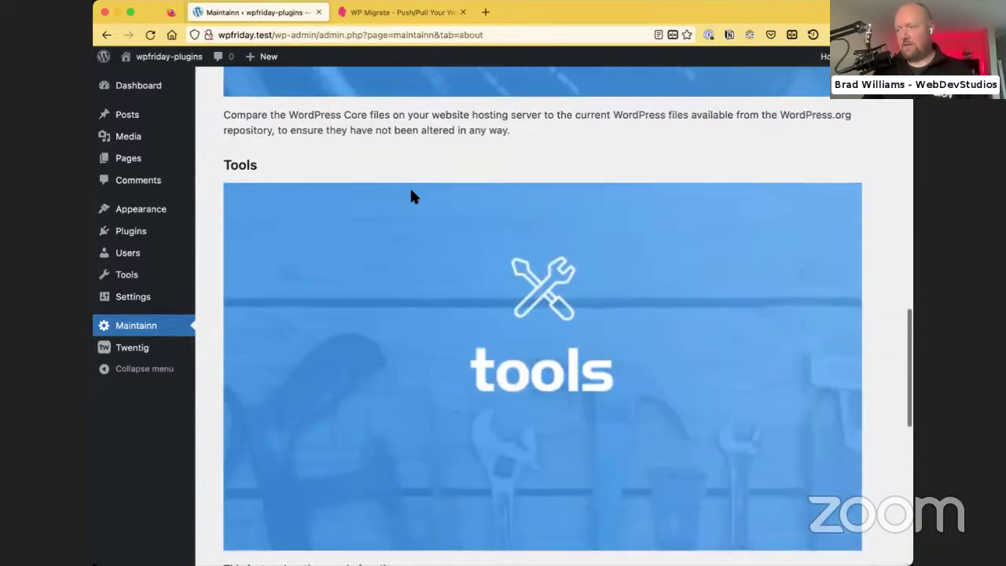
pyautogui.scroll(-3, 409, 194)
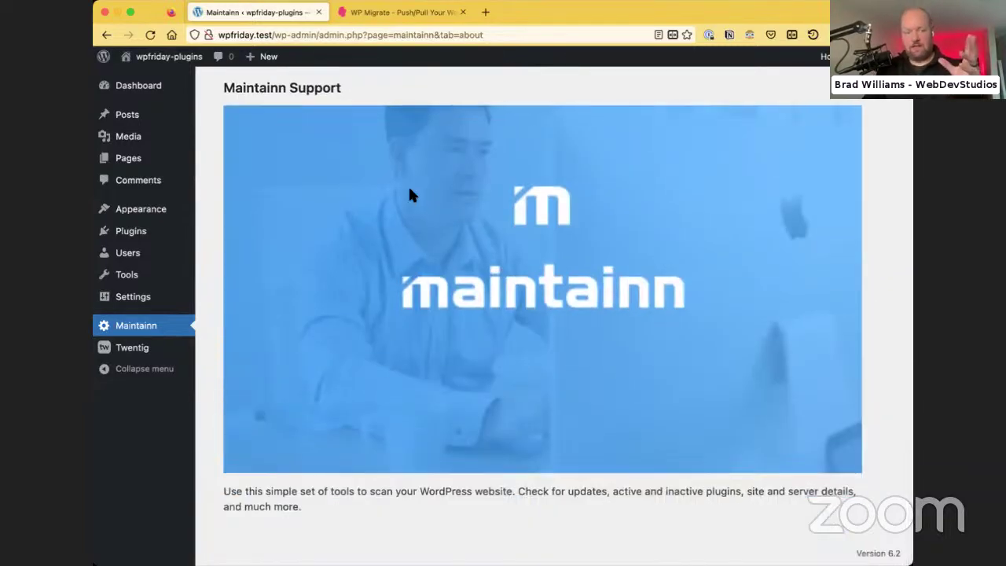
pyautogui.scroll(20, 408, 194)
pyautogui.scroll(3, 408, 195)
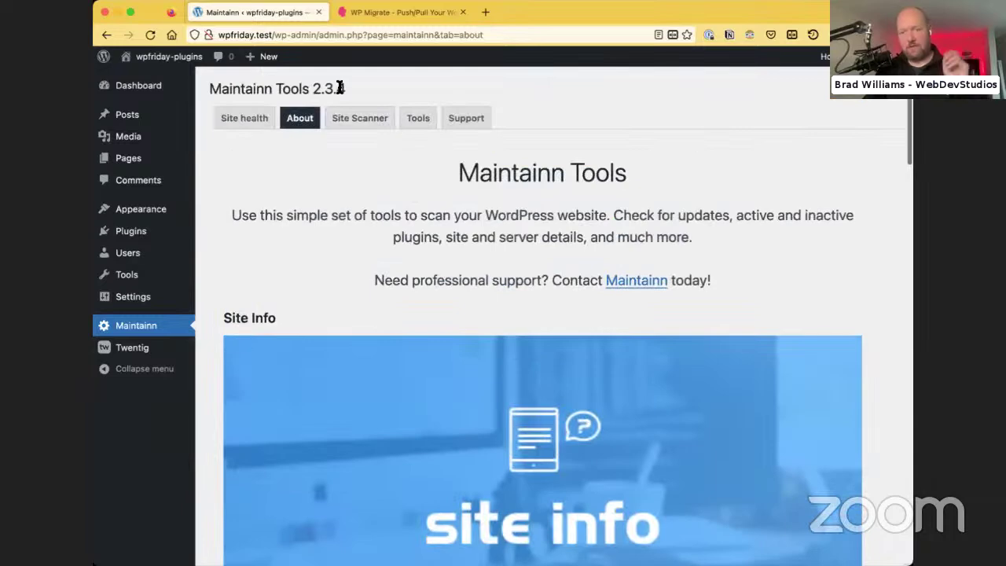
pyautogui.click(462, 118)
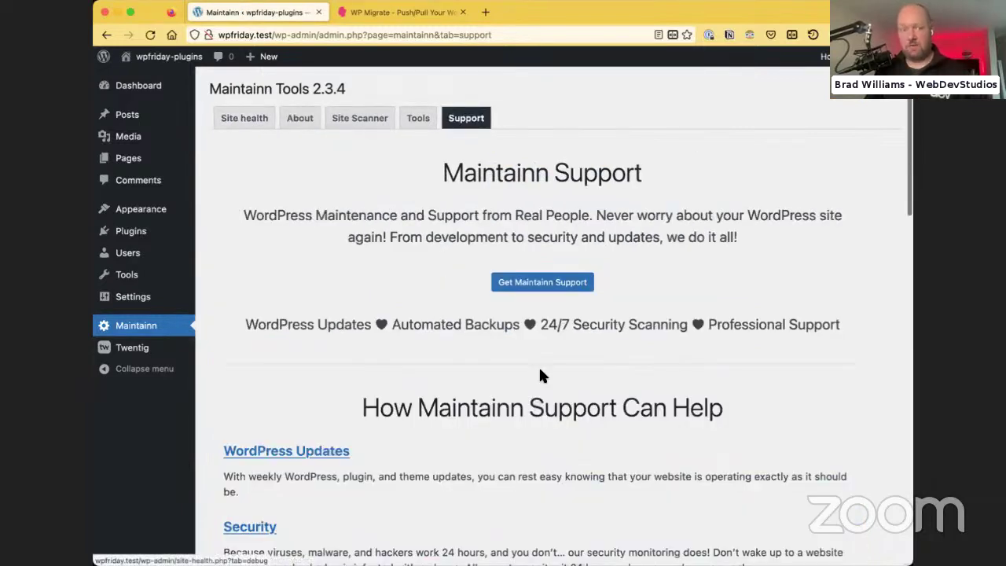
pyautogui.scroll(-15, 539, 366)
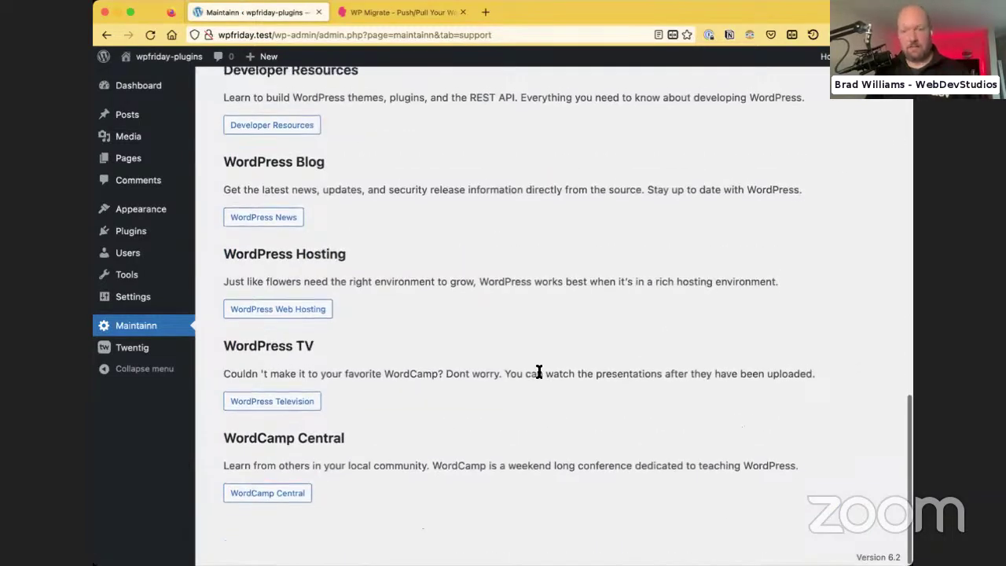
pyautogui.scroll(15, 539, 366)
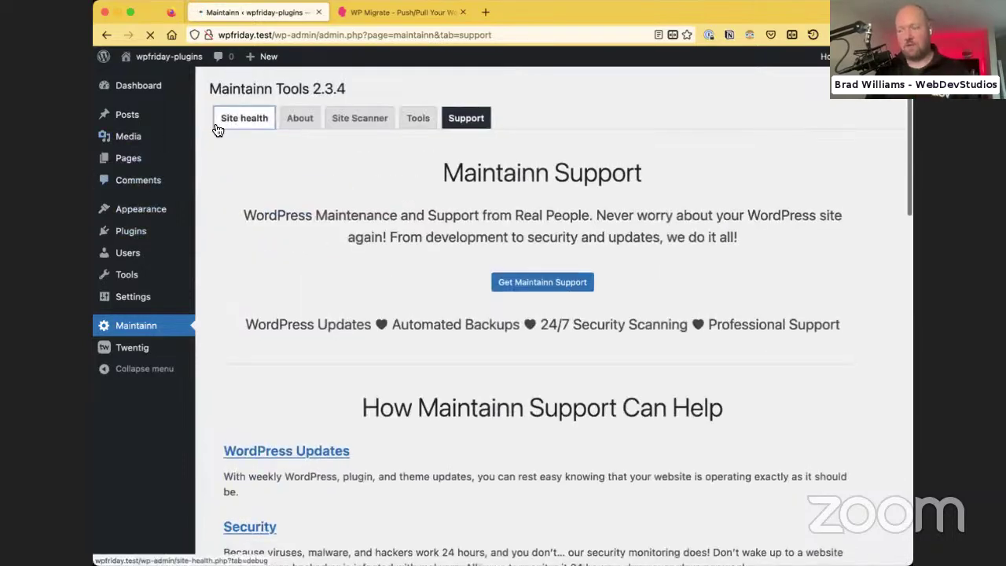
# View the Site Health fatal error, close the WP Migrate tab, and reopen Maintainn Tools' About tab
pyautogui.click(217, 126)
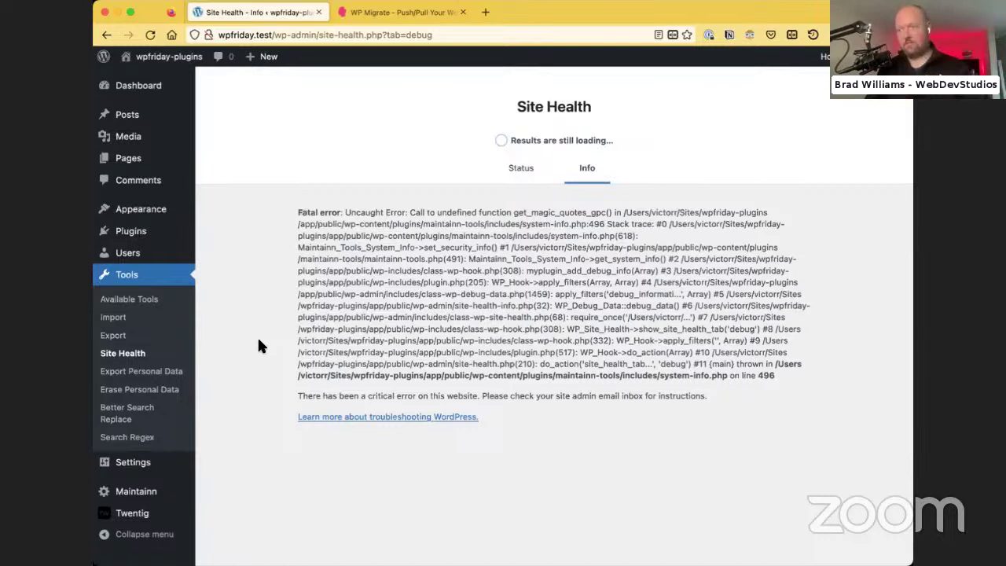
pyautogui.click(463, 12)
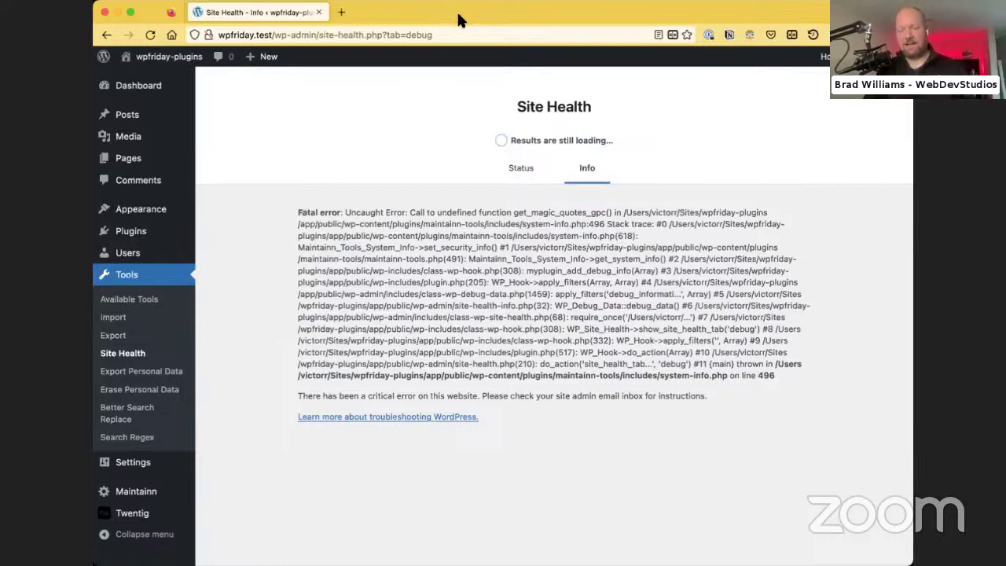
pyautogui.click(109, 299)
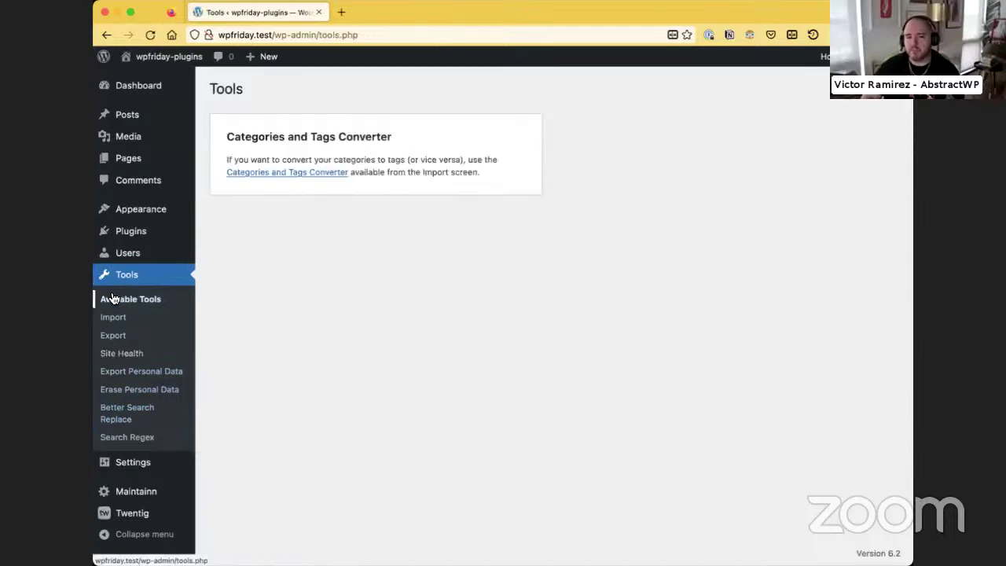
pyautogui.click(128, 492)
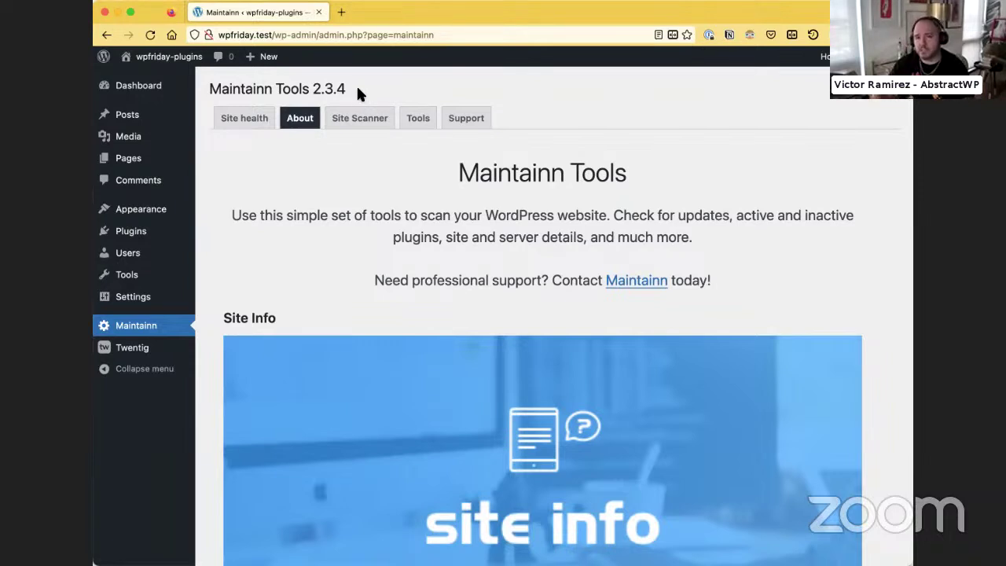
pyautogui.click(380, 125)
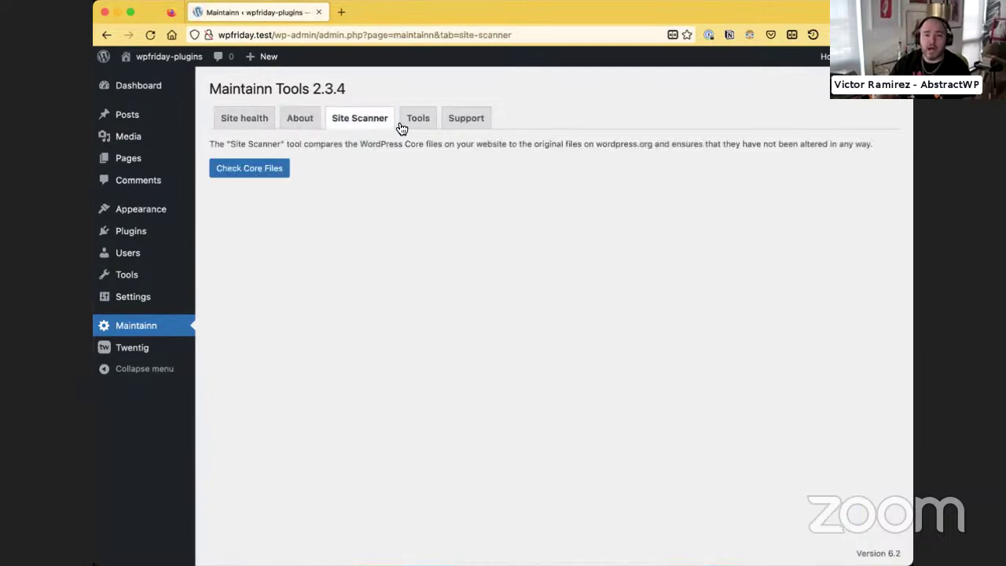
pyautogui.click(408, 125)
pyautogui.click(460, 121)
pyautogui.click(314, 122)
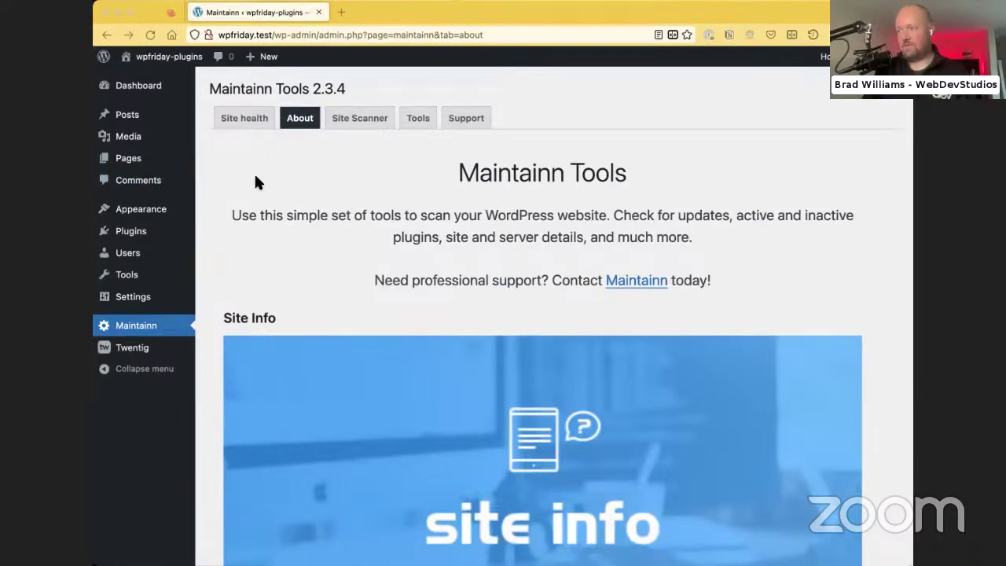
# Search the plugin directory for 'cc-devs', then install and activate the CC Devs plugin
pyautogui.click(122, 234)
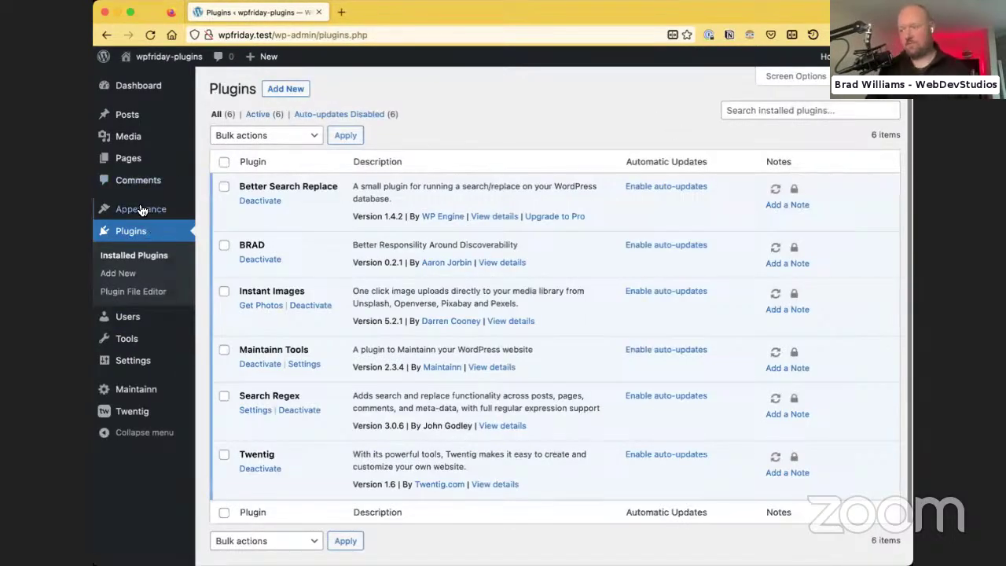
pyautogui.click(118, 273)
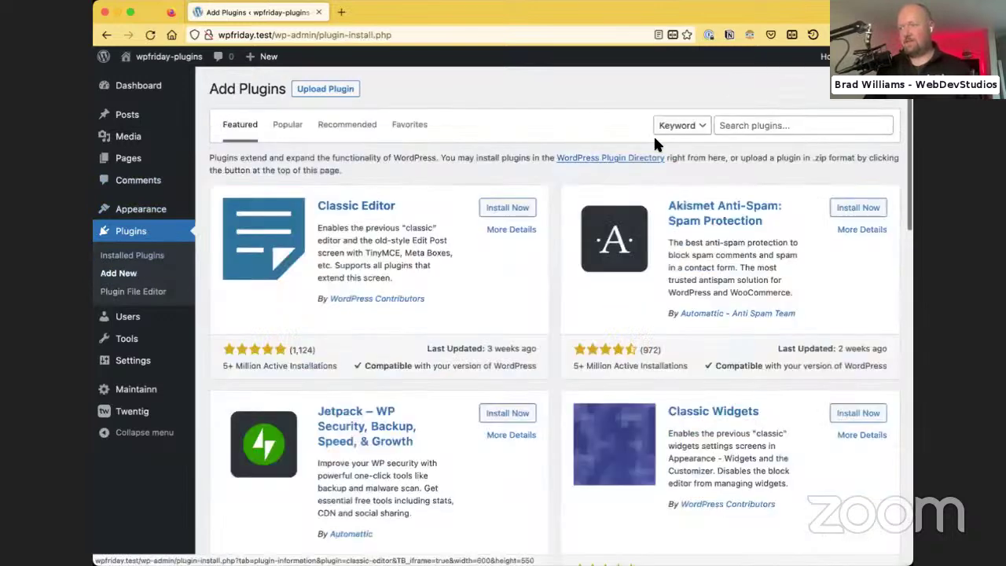
pyautogui.click(719, 125)
pyautogui.write('cc-')
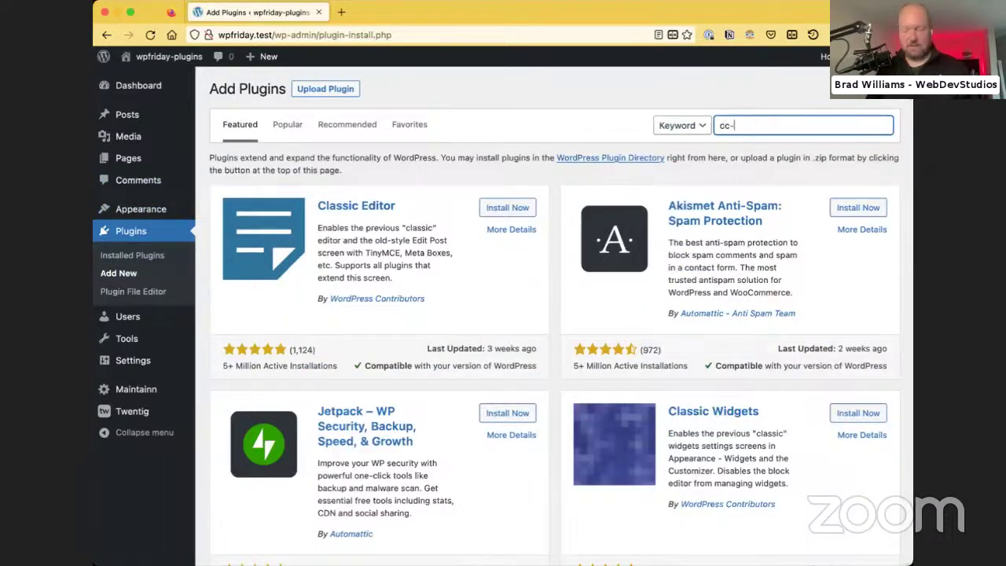
pyautogui.write('dev')
pyautogui.press('BackSpace')
pyautogui.press('BackSpace')
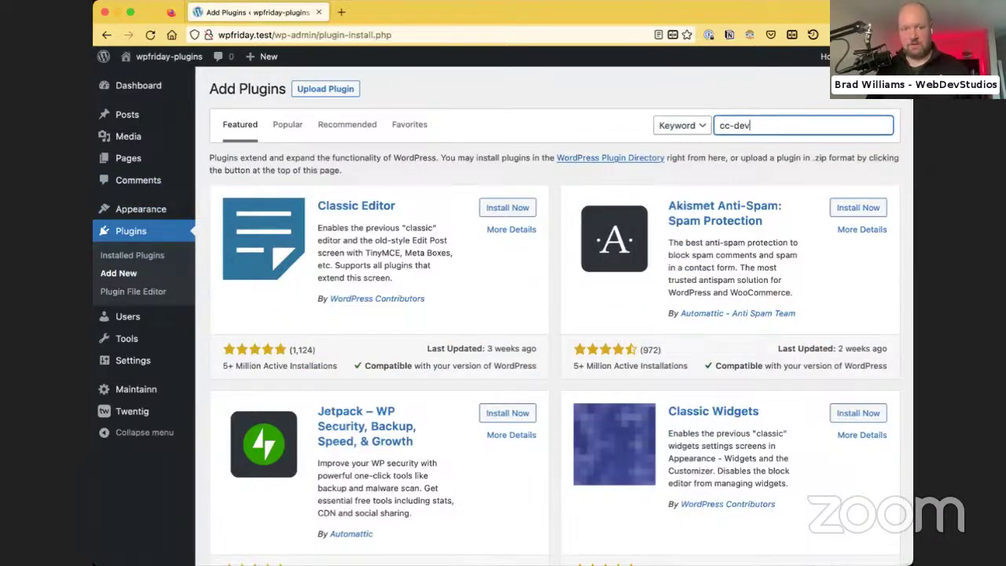
pyautogui.write('s')
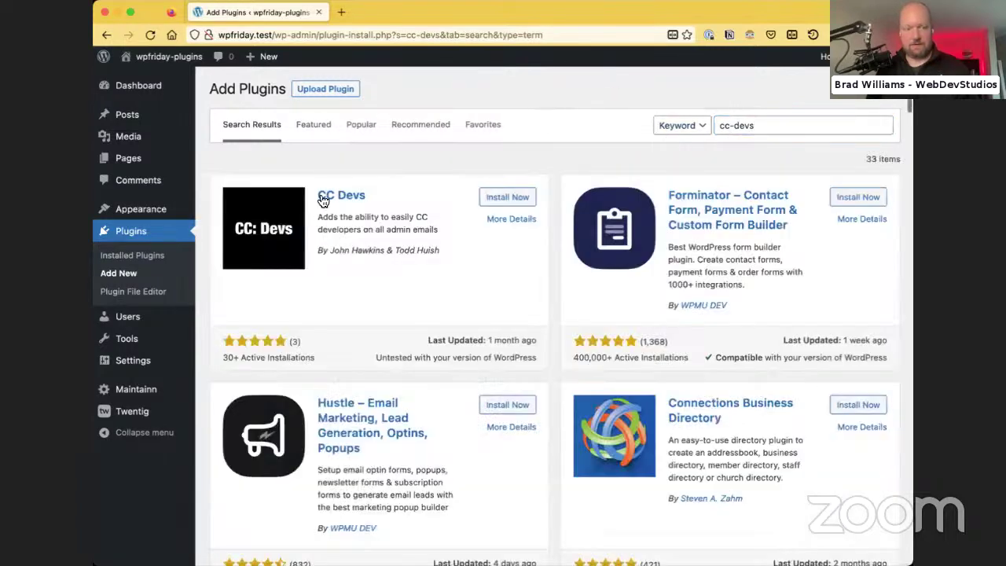
pyautogui.click(503, 197)
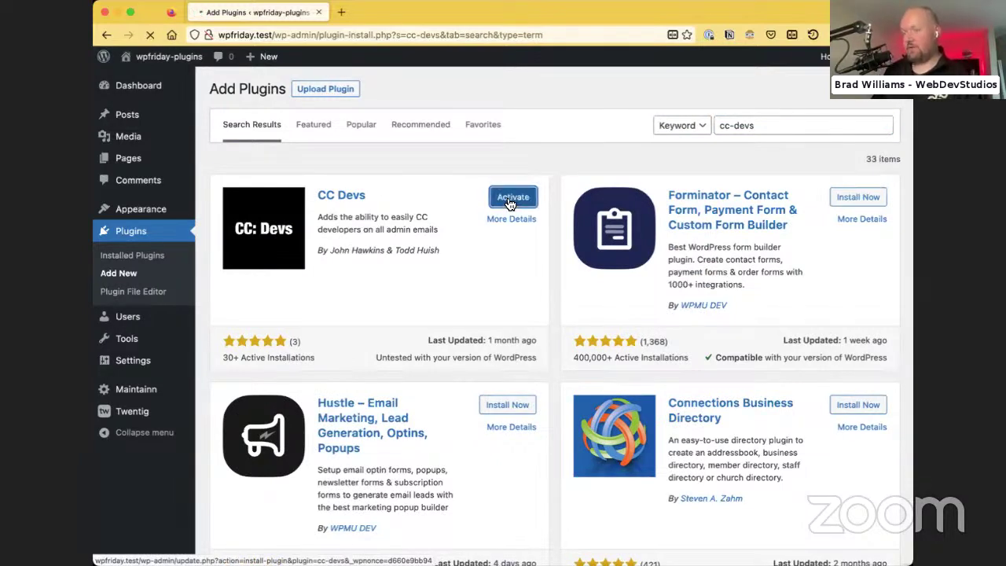
pyautogui.click(509, 200)
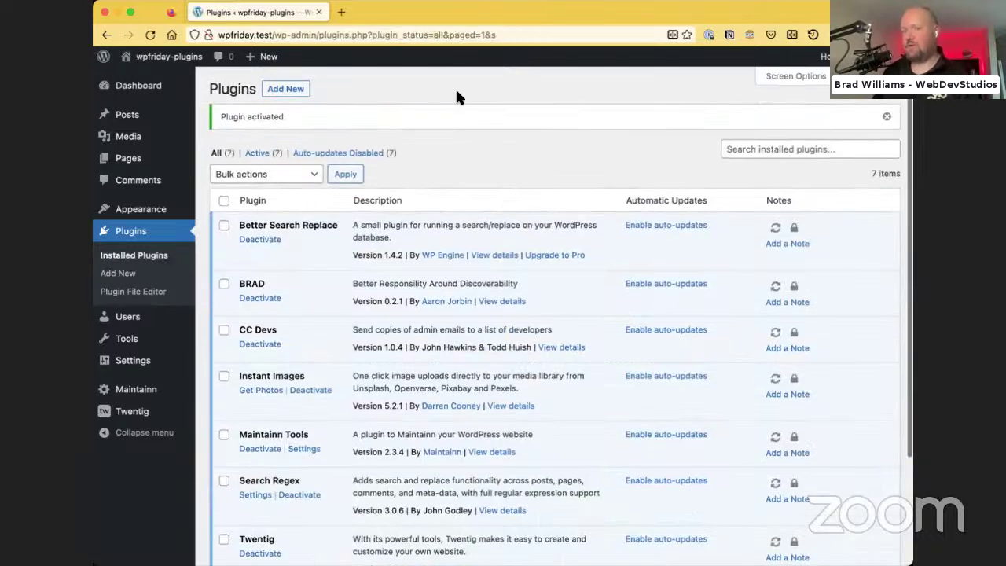
pyautogui.scroll(-3, 510, 314)
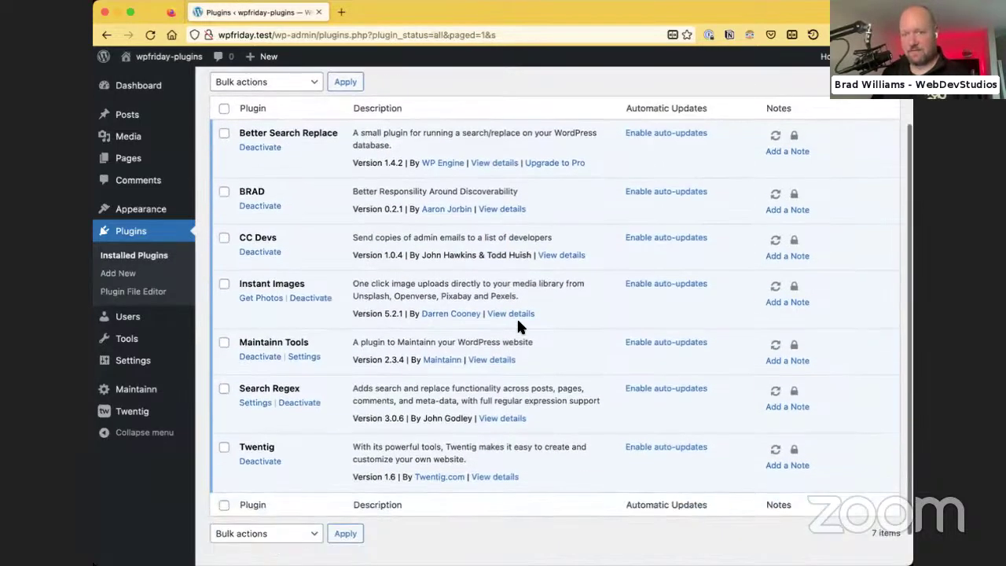
pyautogui.scroll(-1, 204, 283)
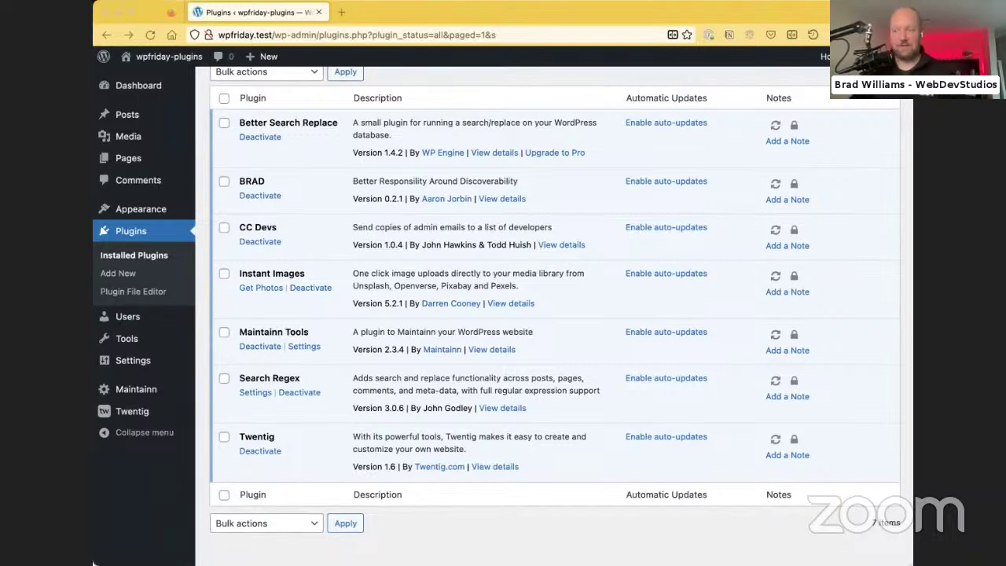
pyautogui.click(374, 18)
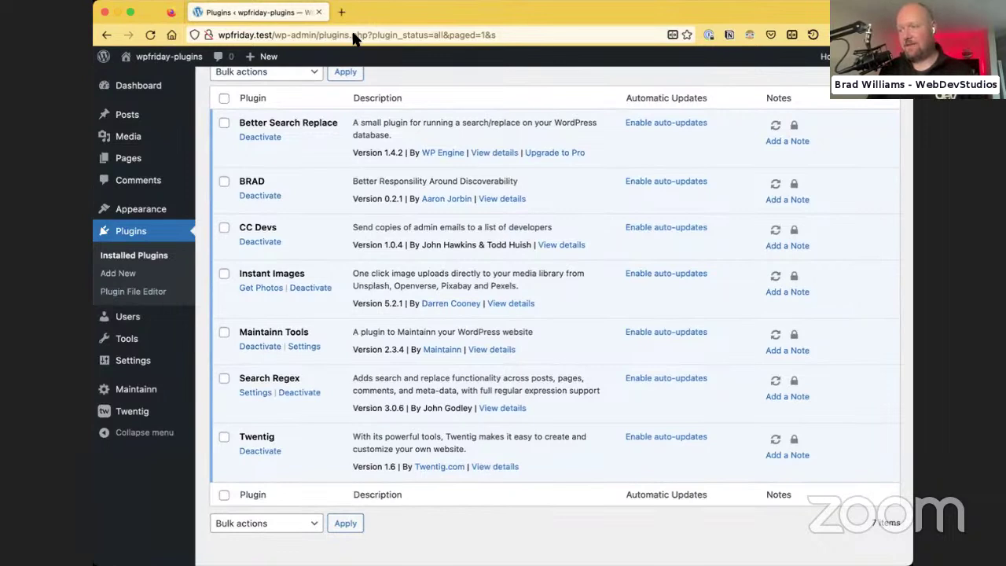
pyautogui.press('super+Tab')
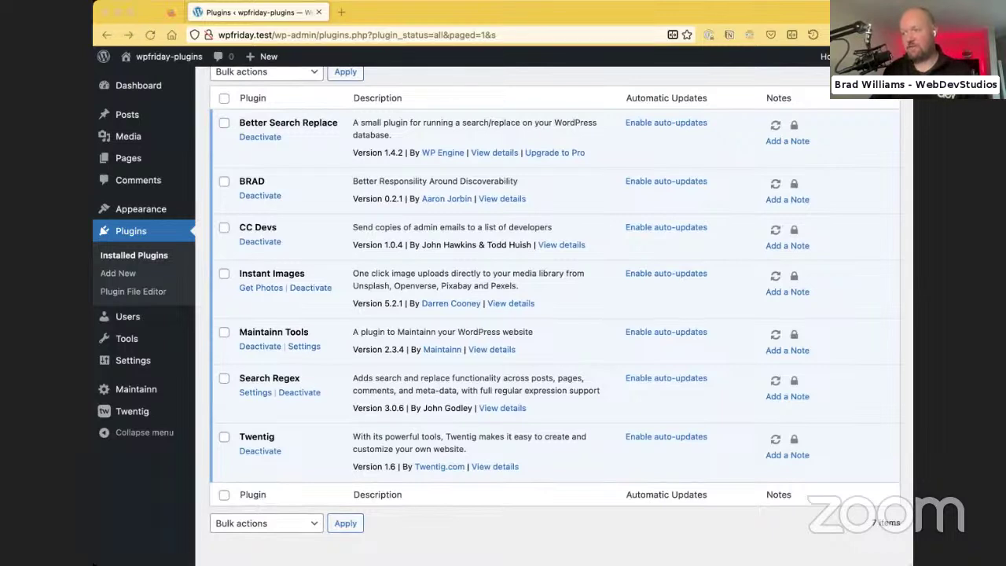
pyautogui.click(256, 14)
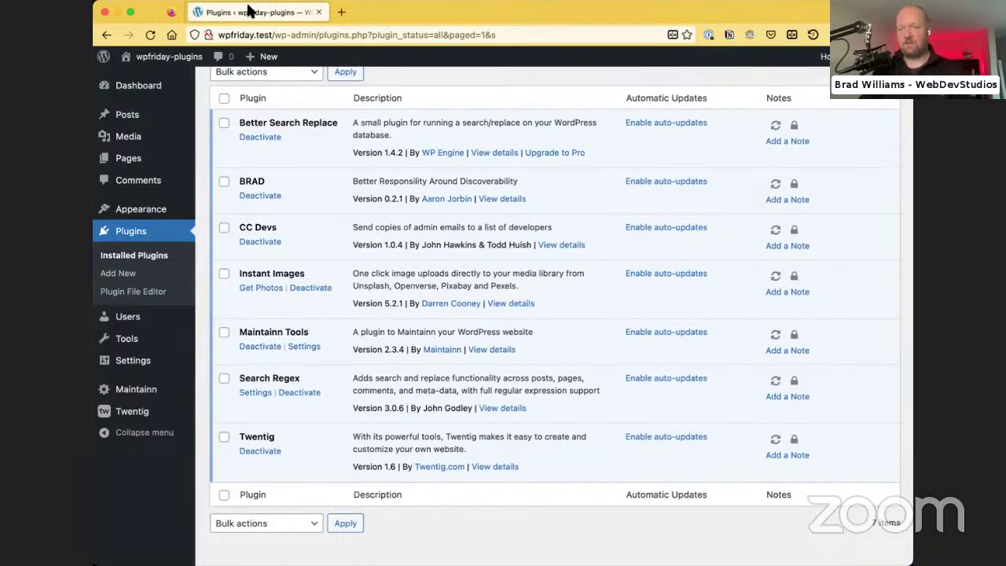
pyautogui.press('super+Tab')
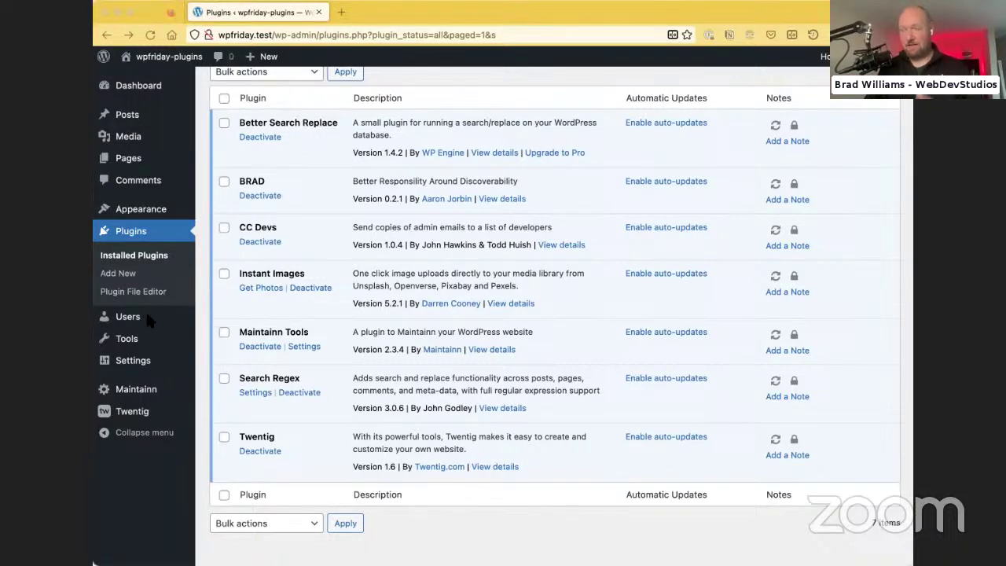
# Look through the General Settings page, then return to the installed plugins list
pyautogui.click(130, 361)
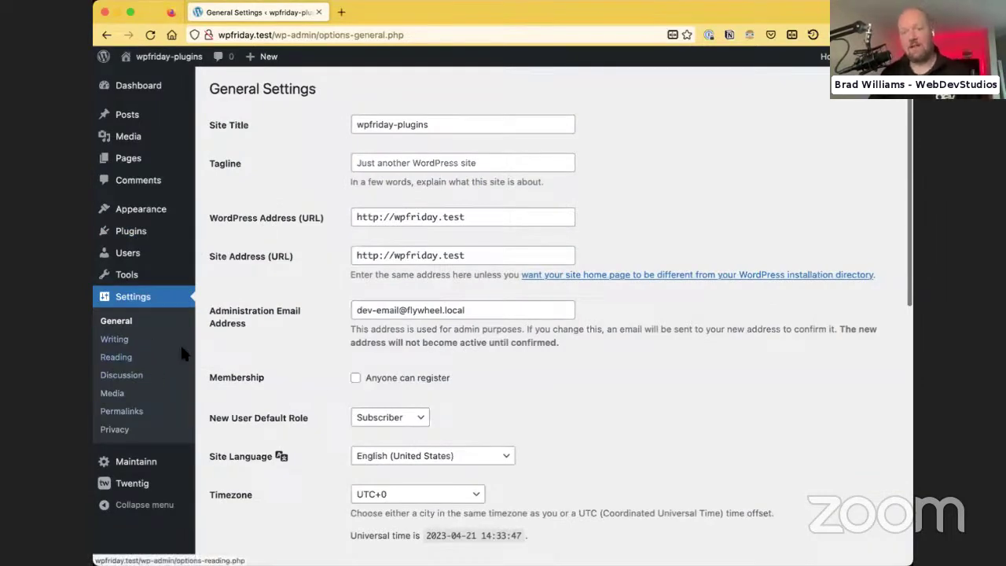
pyautogui.scroll(-6, 321, 373)
pyautogui.scroll(6, 321, 373)
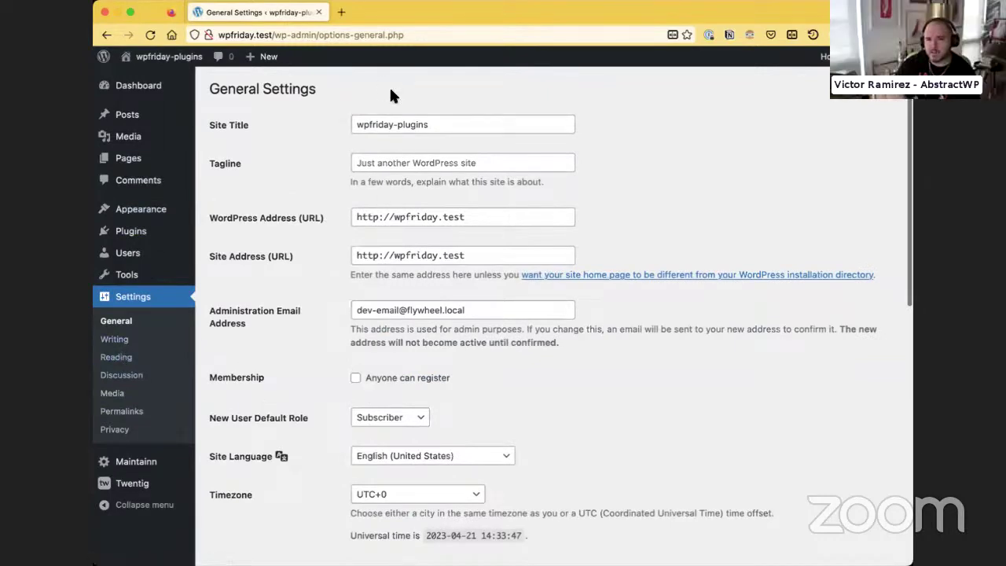
pyautogui.scroll(-1, 330, 322)
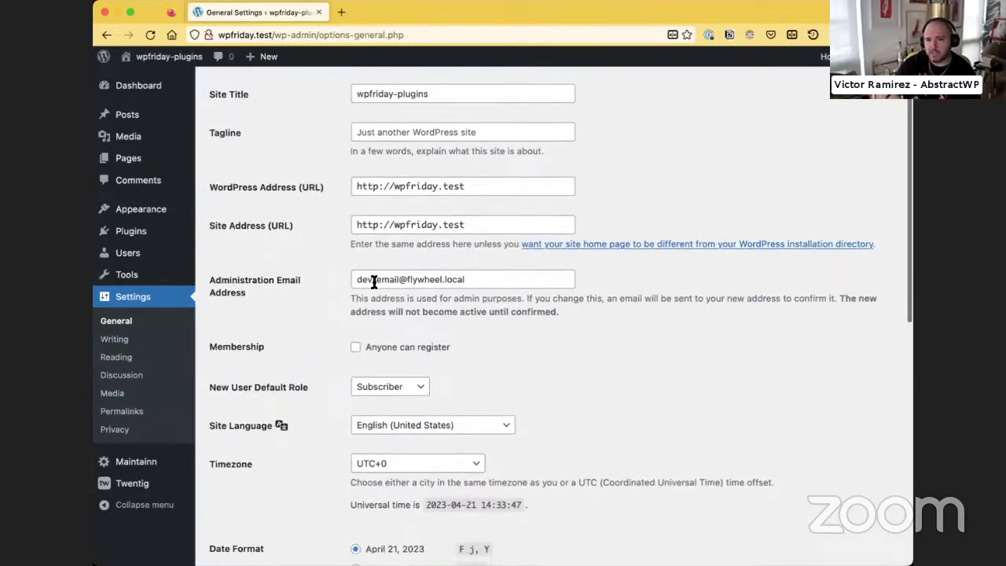
pyautogui.click(138, 234)
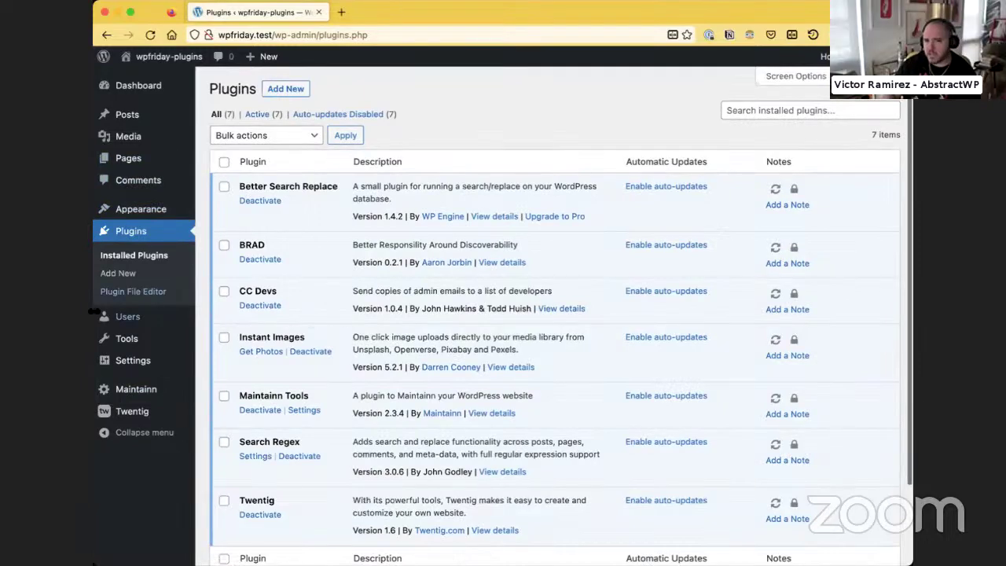
# Reopen General Settings and check the CC Devs Dev Emails field at the bottom, leaving it empty
pyautogui.moveTo(166, 364)
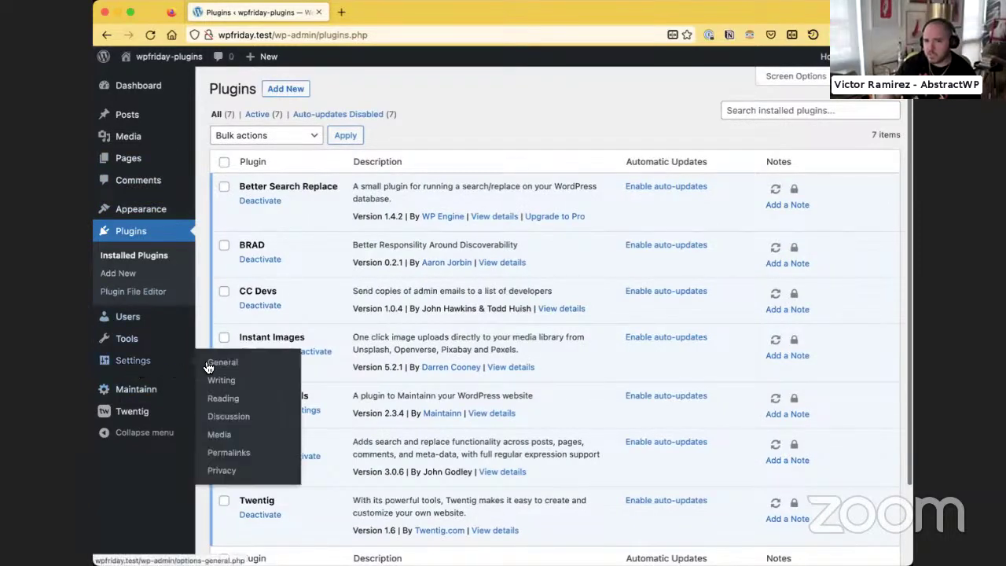
pyautogui.click(208, 363)
pyautogui.scroll(-2, 378, 197)
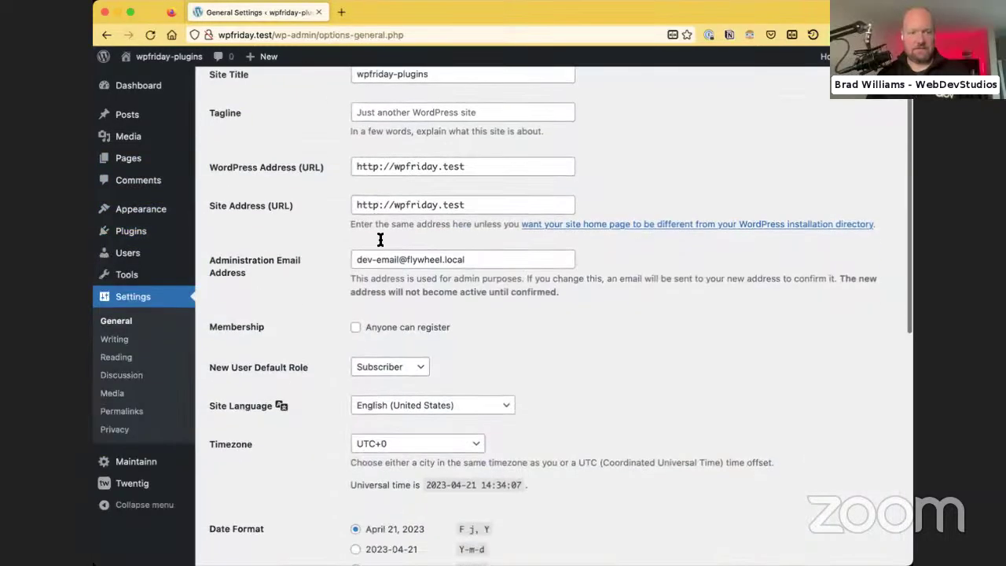
pyautogui.scroll(-4, 378, 240)
pyautogui.scroll(5, 373, 246)
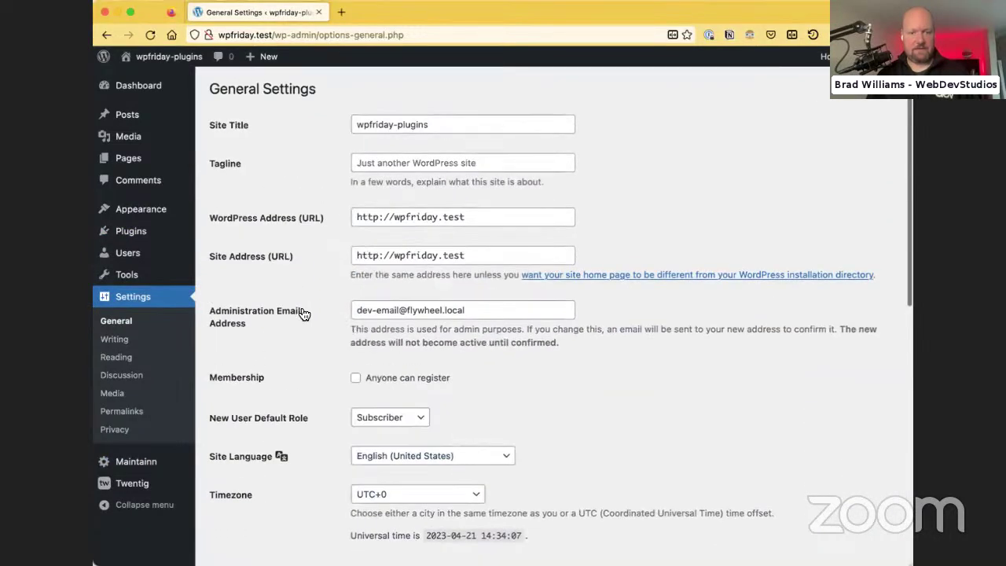
pyautogui.scroll(-10, 253, 322)
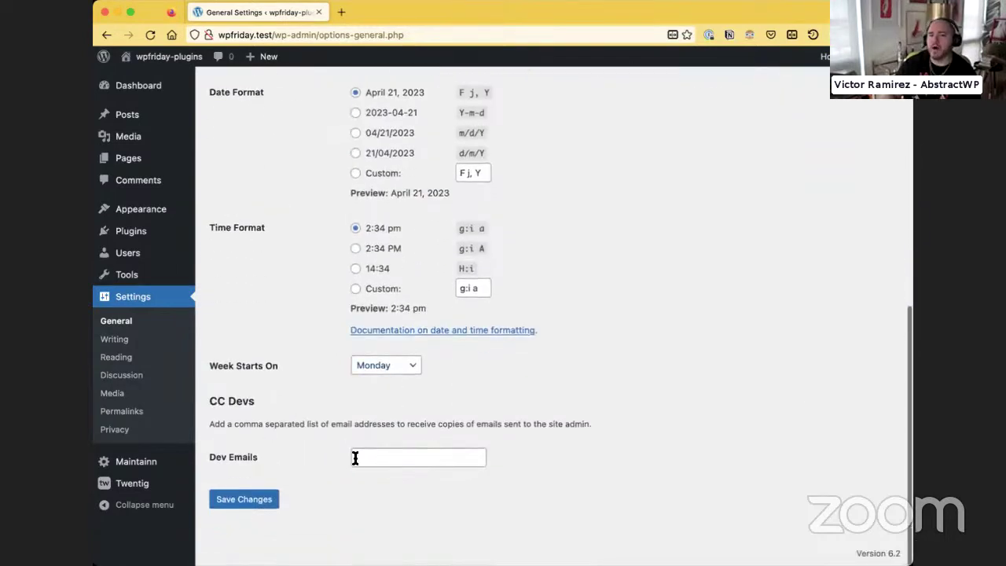
pyautogui.click(356, 458)
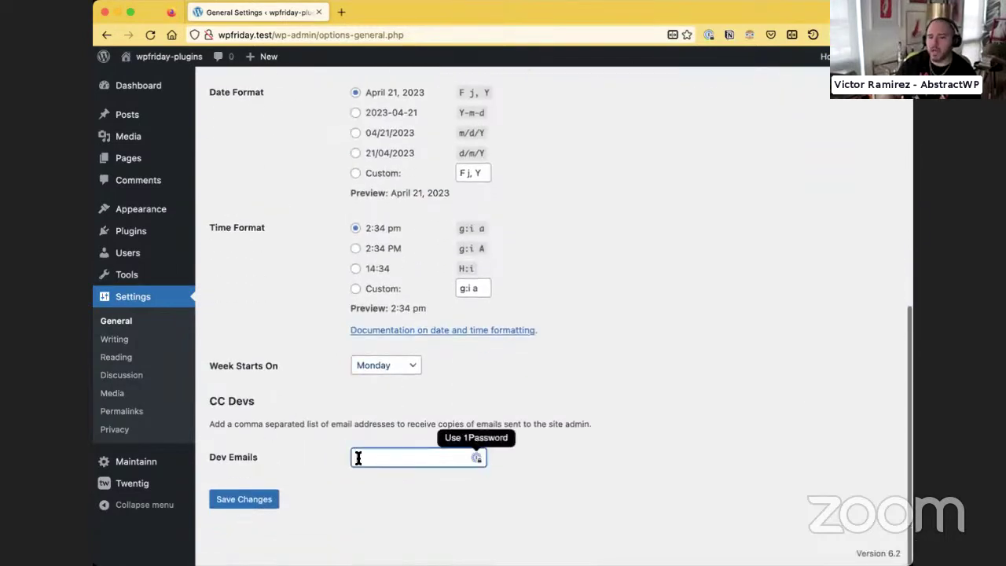
pyautogui.click(241, 406)
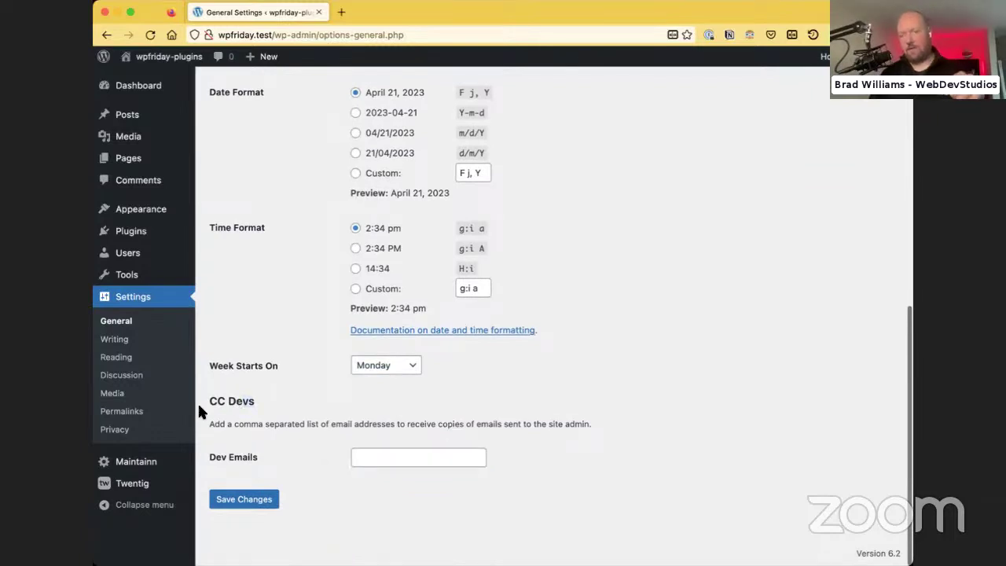
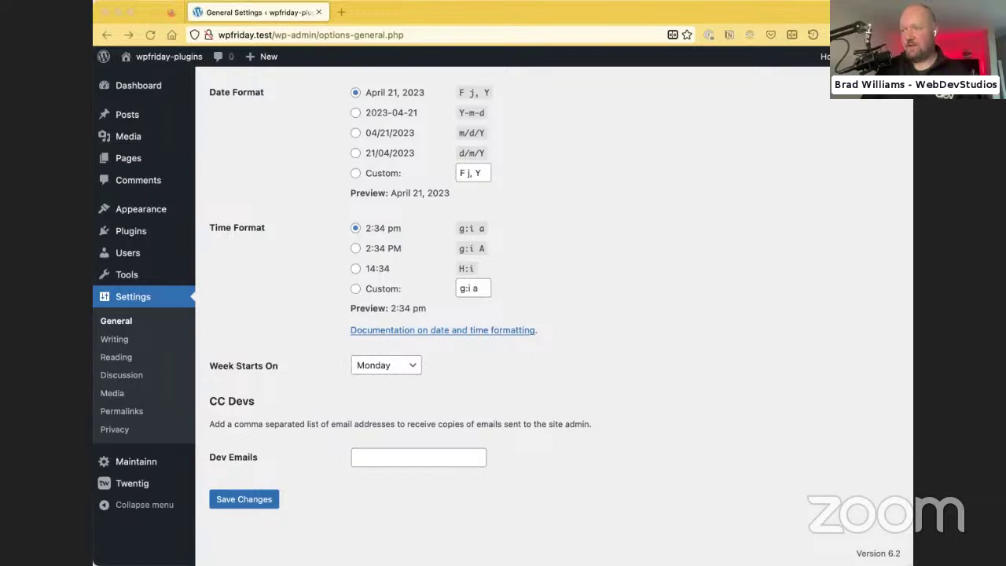
# Search the plugin directory for 'wp dashboard notes'
pyautogui.moveTo(106, 231)
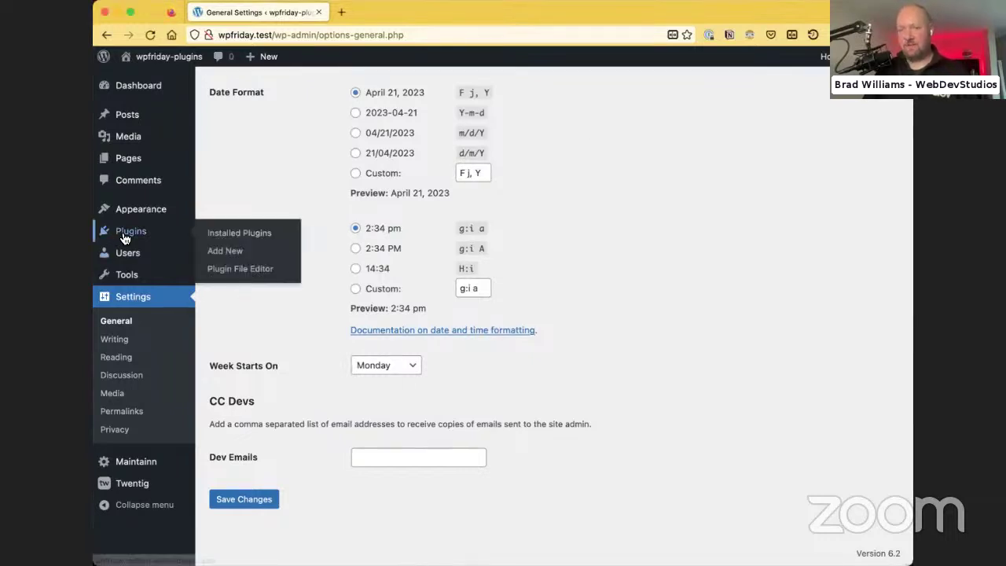
pyautogui.click(247, 258)
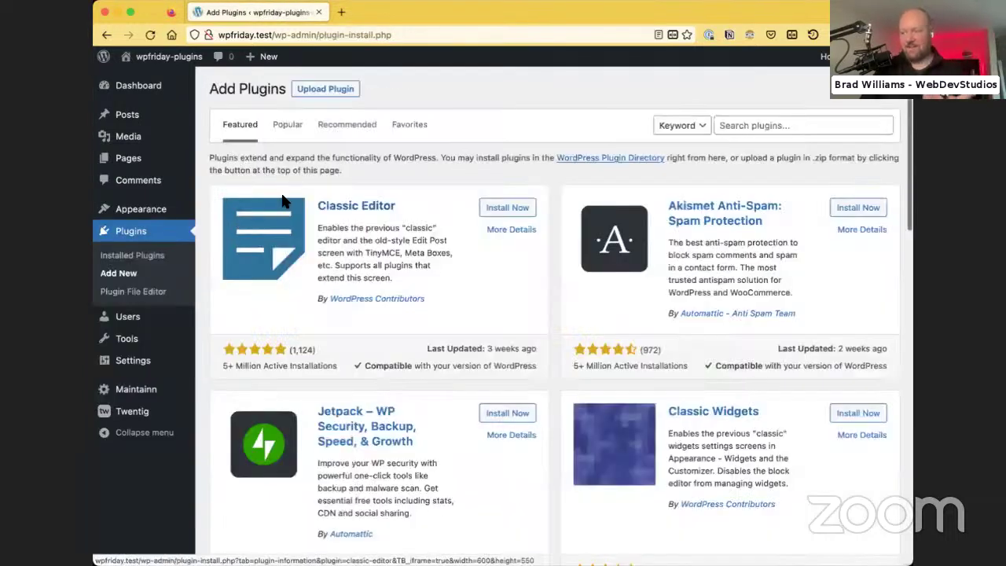
pyautogui.click(720, 123)
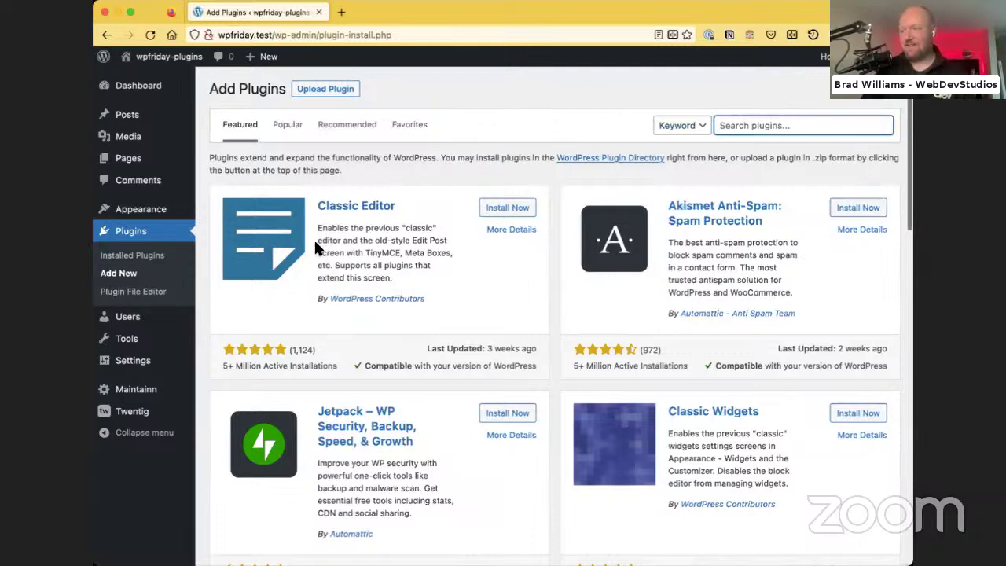
pyautogui.write('wp dashboard notes')
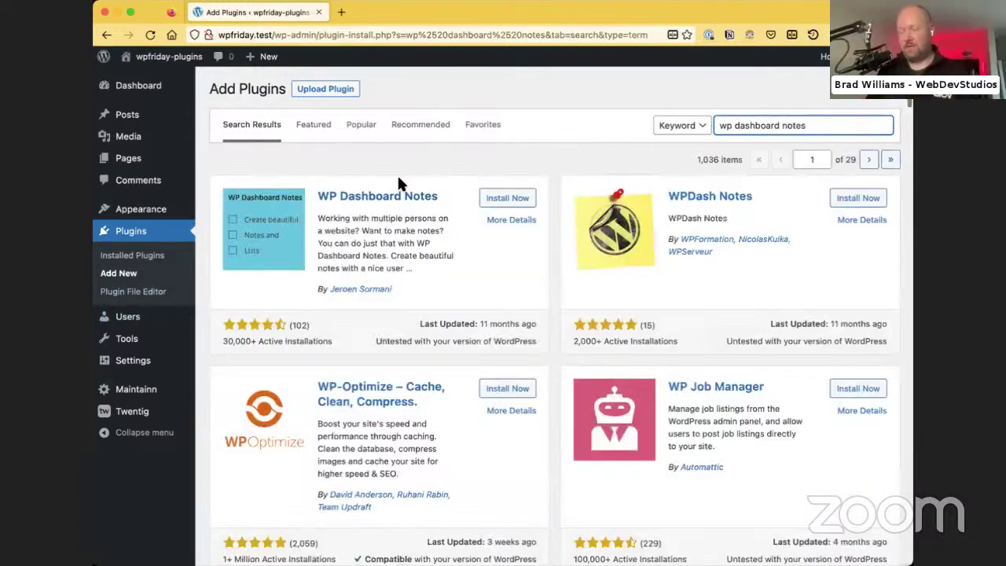
# Install and activate WP Dashboard Notes, then return to the Dashboard
pyautogui.click(512, 206)
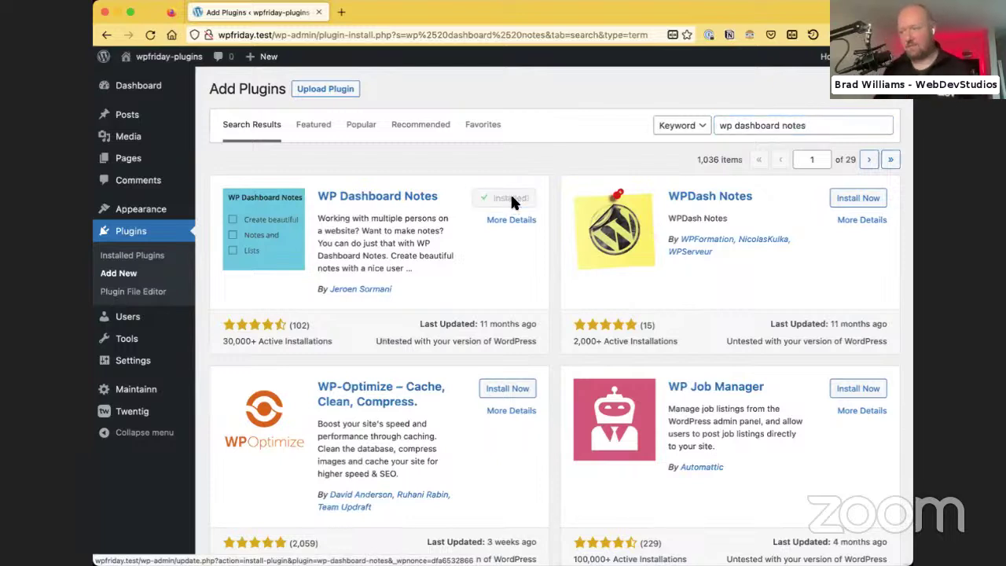
pyautogui.click(513, 197)
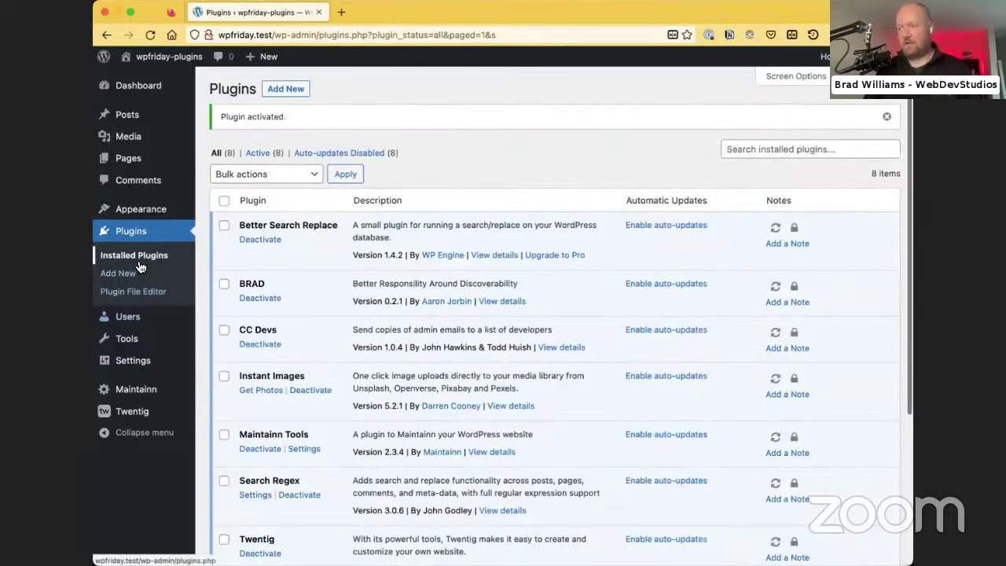
pyautogui.click(135, 88)
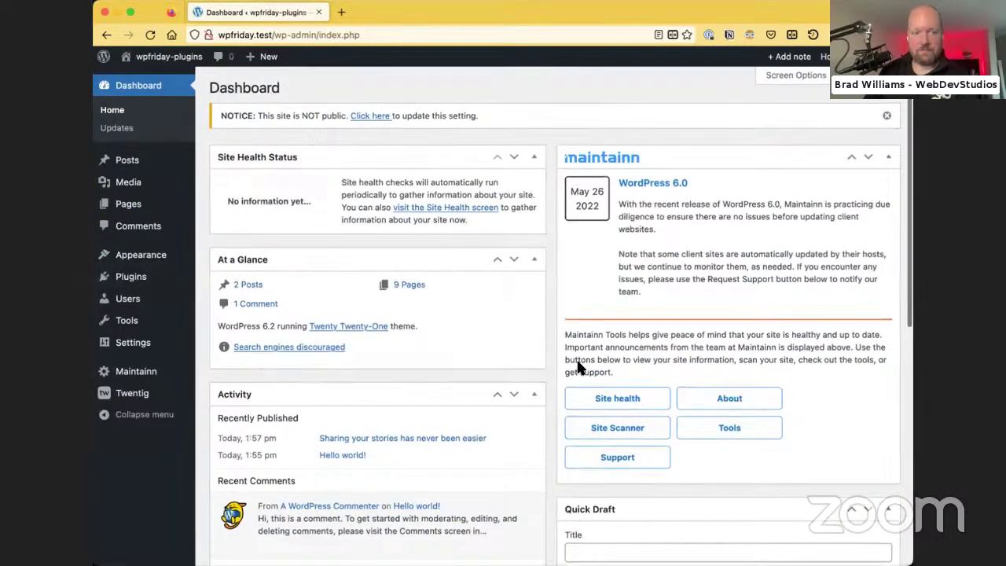
# Look over the Dashboard's Screen Options, then view the installed plugins list
pyautogui.scroll(-10, 436, 334)
pyautogui.scroll(10, 451, 419)
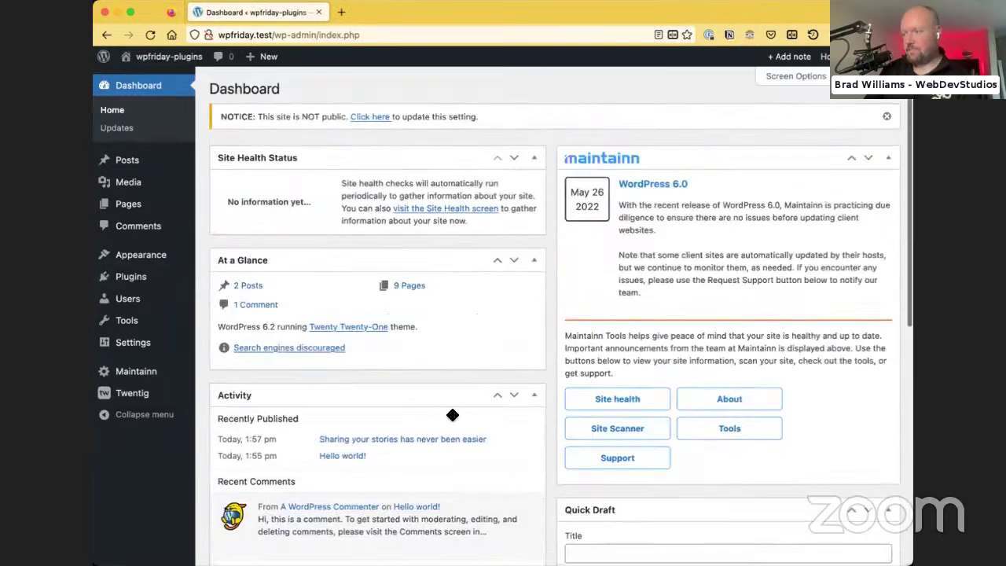
pyautogui.click(785, 75)
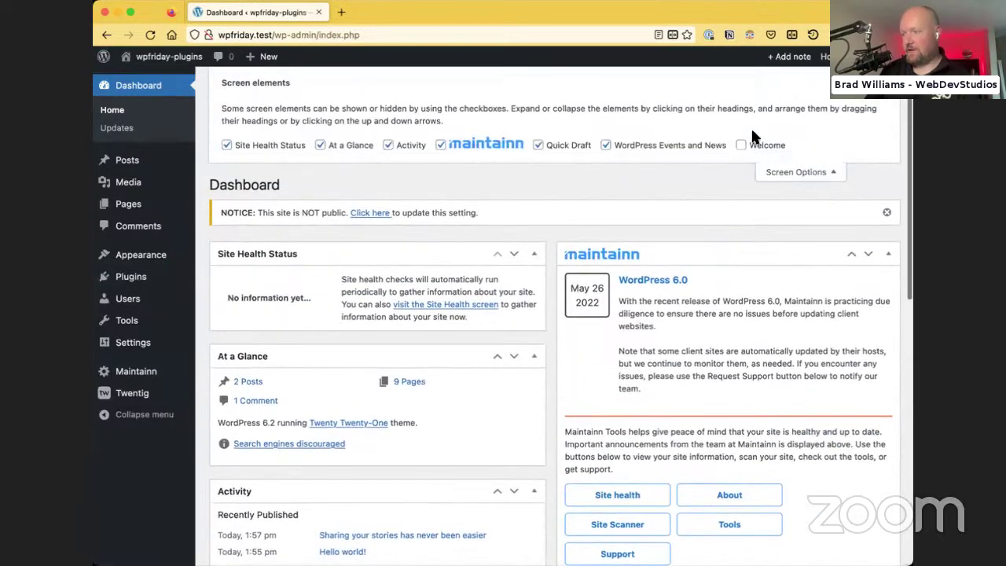
pyautogui.click(777, 175)
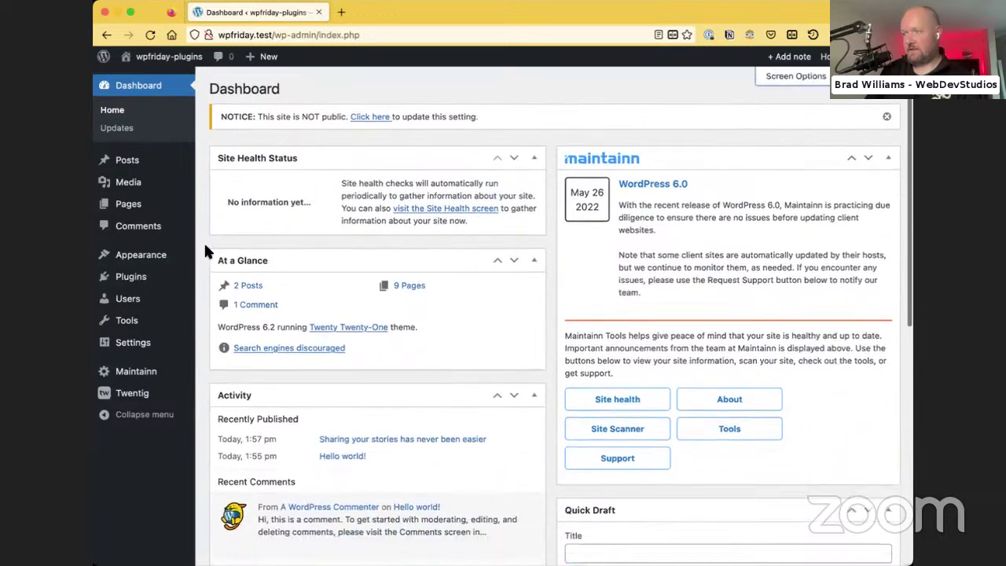
pyautogui.click(131, 276)
pyautogui.scroll(-5, 377, 275)
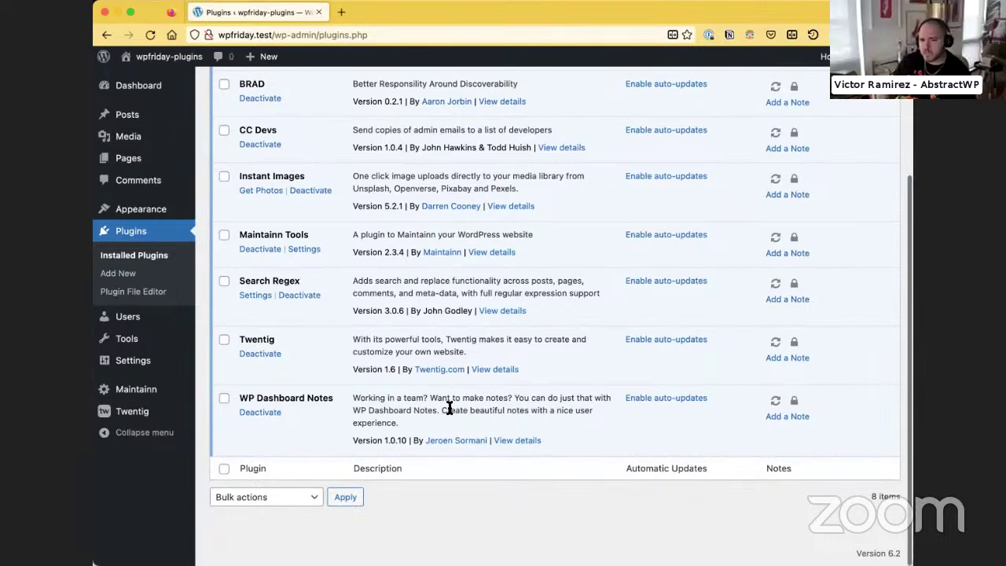
# Back on the Dashboard, tick Welcome in Screen Options to show the Welcome panel
pyautogui.click(162, 88)
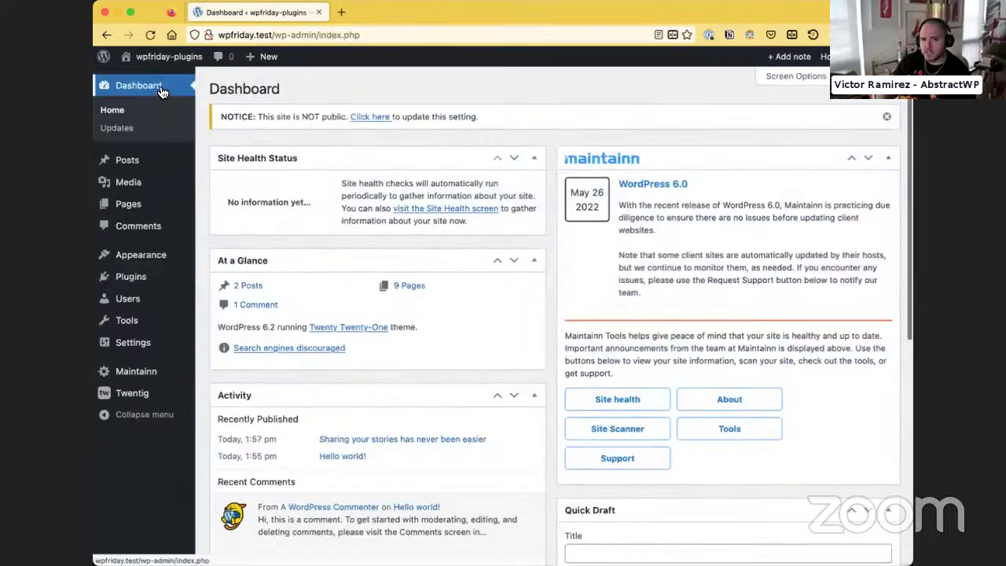
pyautogui.scroll(-5, 334, 267)
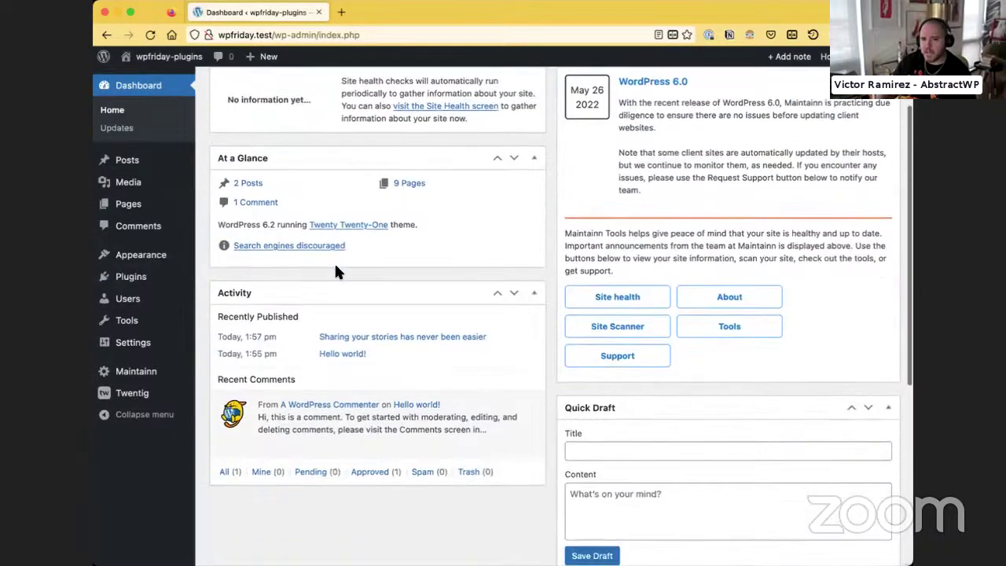
pyautogui.scroll(-5, 588, 325)
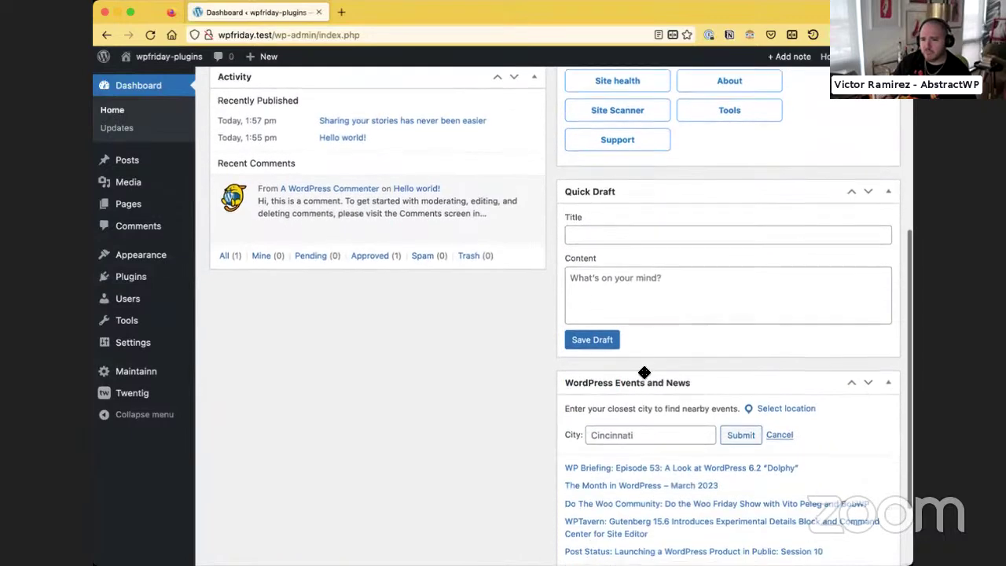
pyautogui.scroll(10, 642, 370)
pyautogui.click(794, 74)
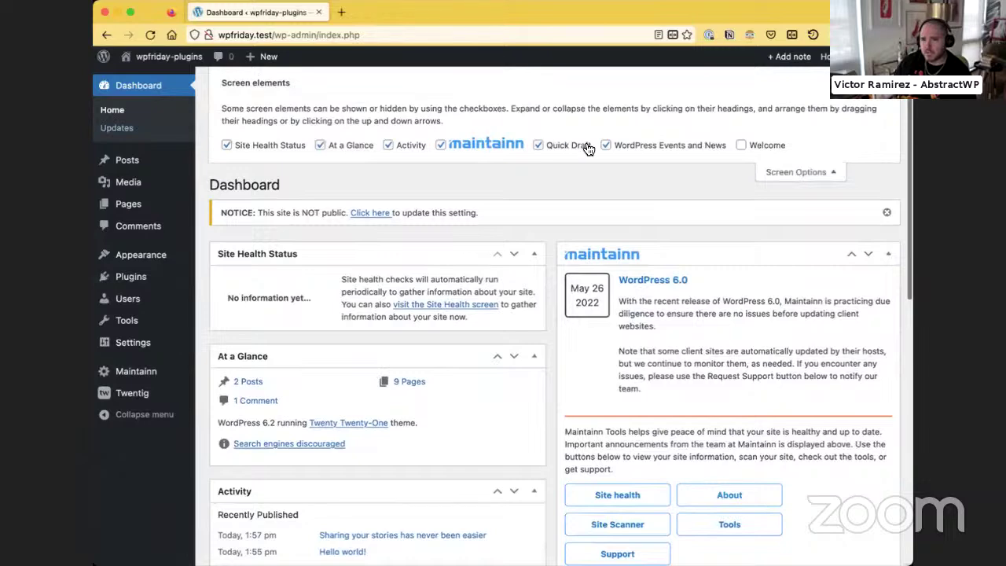
pyautogui.click(741, 145)
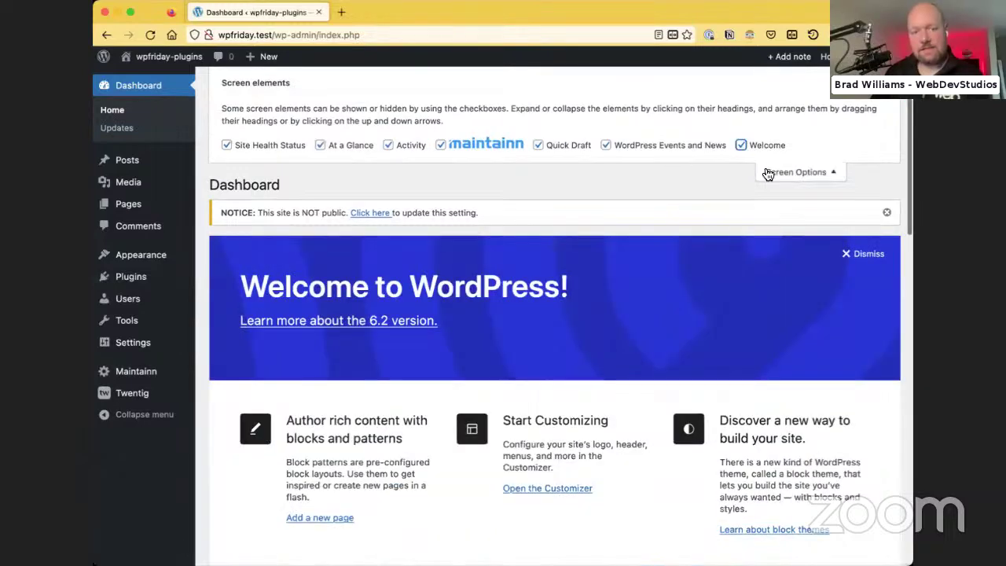
pyautogui.click(765, 173)
pyautogui.click(125, 276)
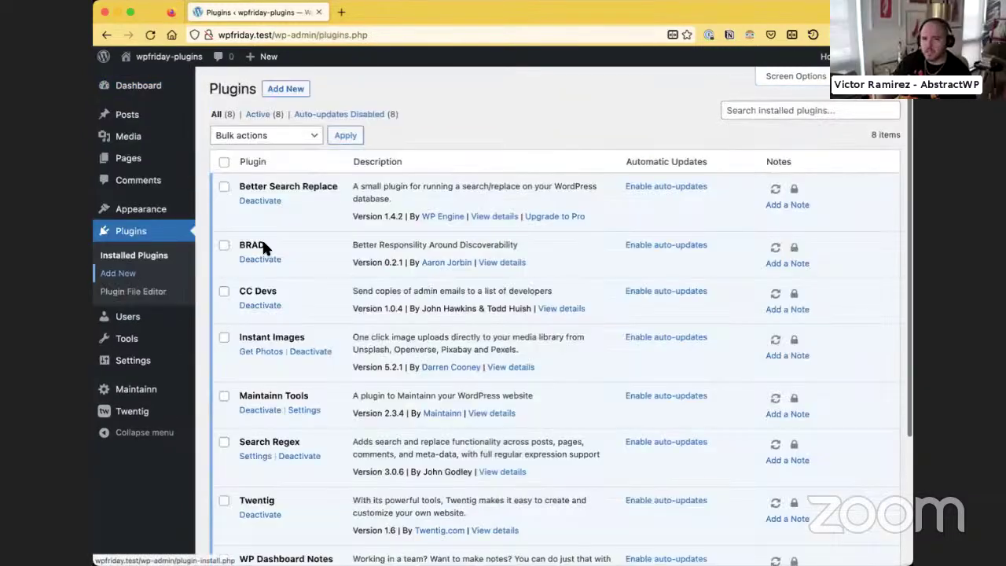
pyautogui.scroll(-3, 302, 287)
pyautogui.scroll(-2, 303, 292)
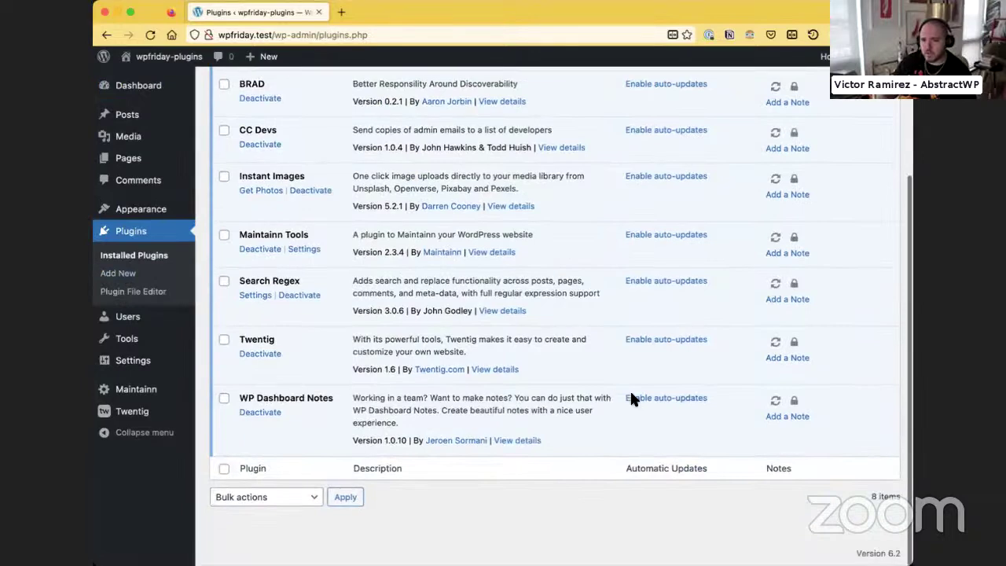
pyautogui.click(511, 445)
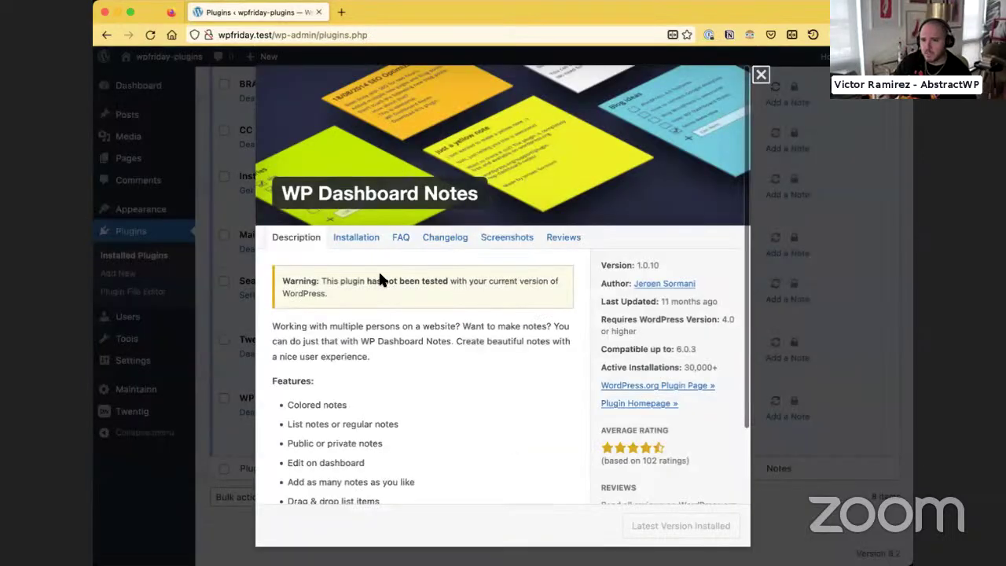
pyautogui.scroll(-2, 381, 295)
pyautogui.scroll(-1, 381, 295)
pyautogui.scroll(4, 381, 293)
pyautogui.click(503, 237)
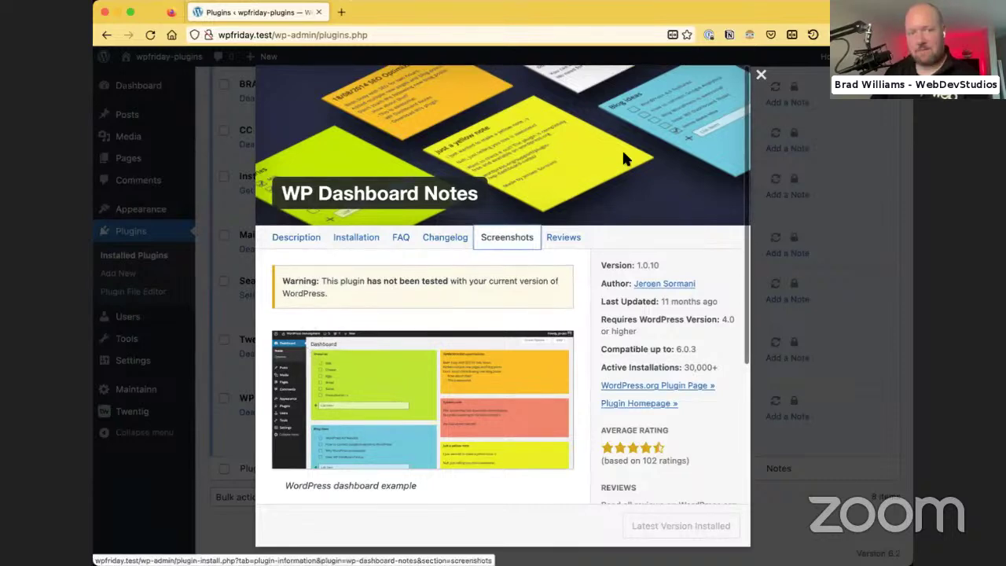
pyautogui.click(760, 74)
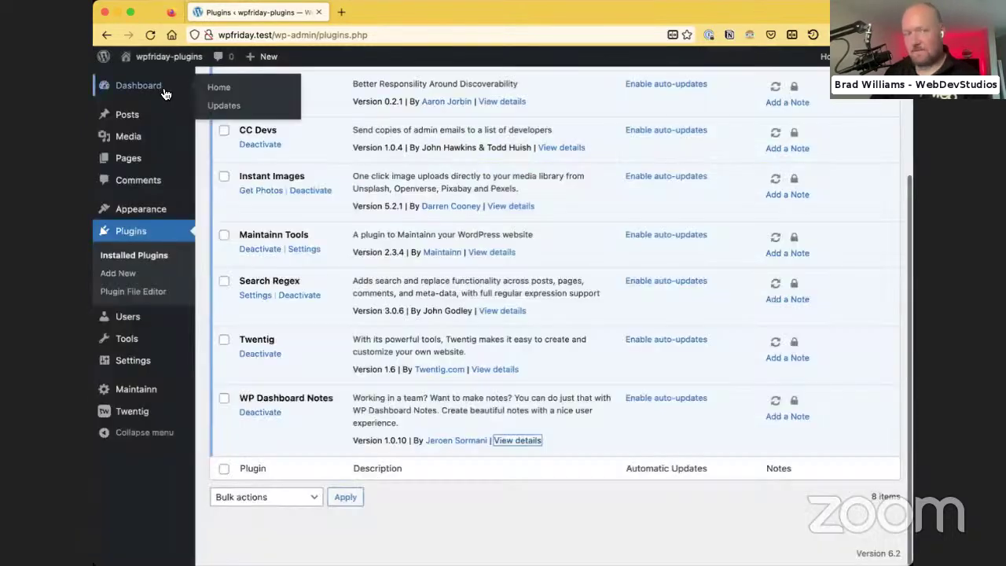
# Dismiss the Dashboard's Welcome panel and add a new empty note with + Add note
pyautogui.click(170, 93)
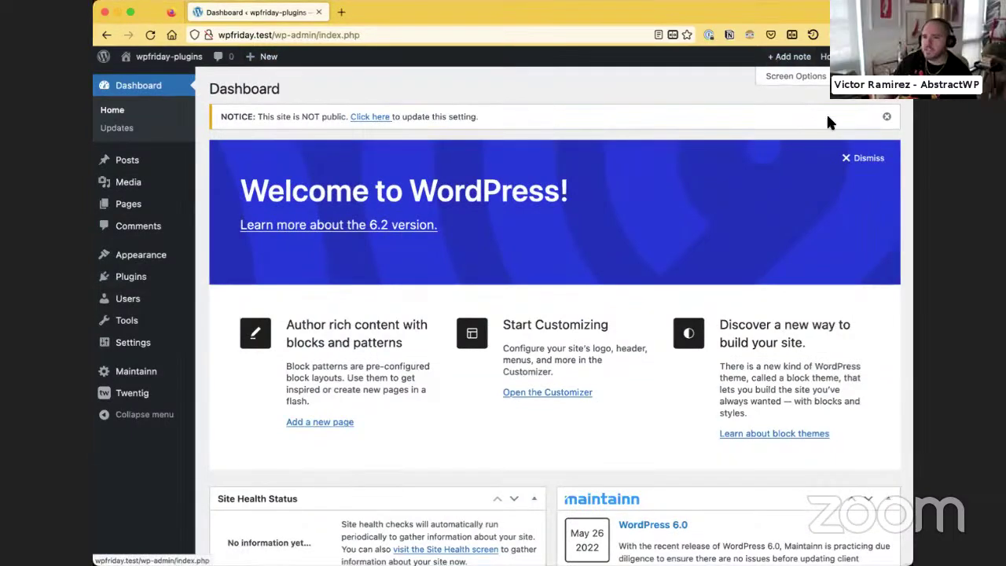
pyautogui.click(858, 158)
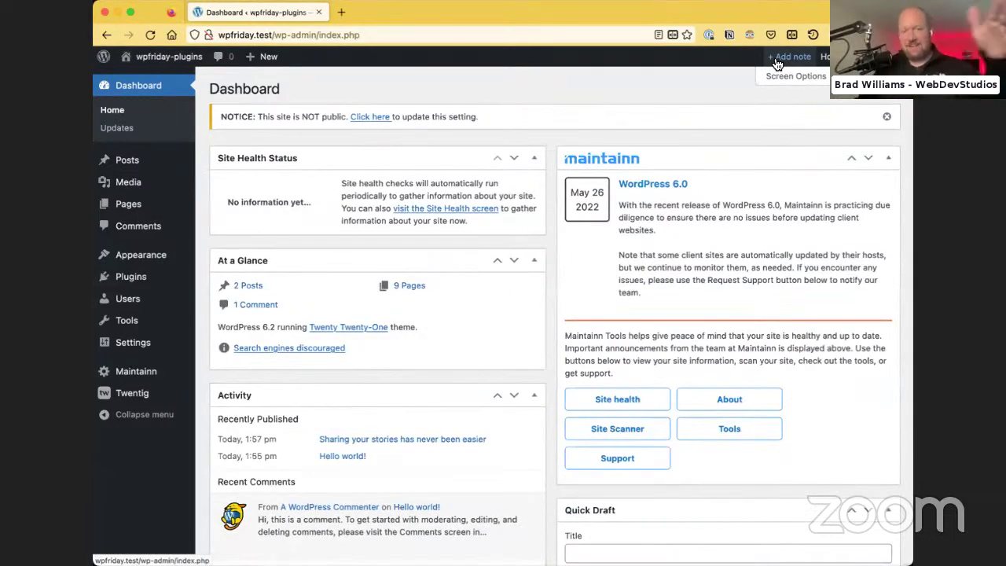
pyautogui.click(776, 61)
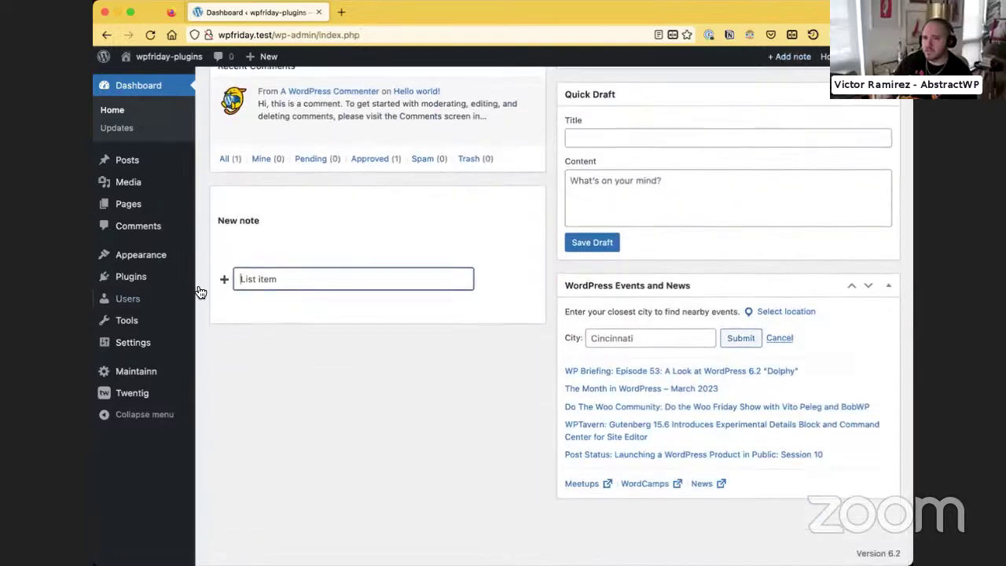
pyautogui.moveTo(259, 224)
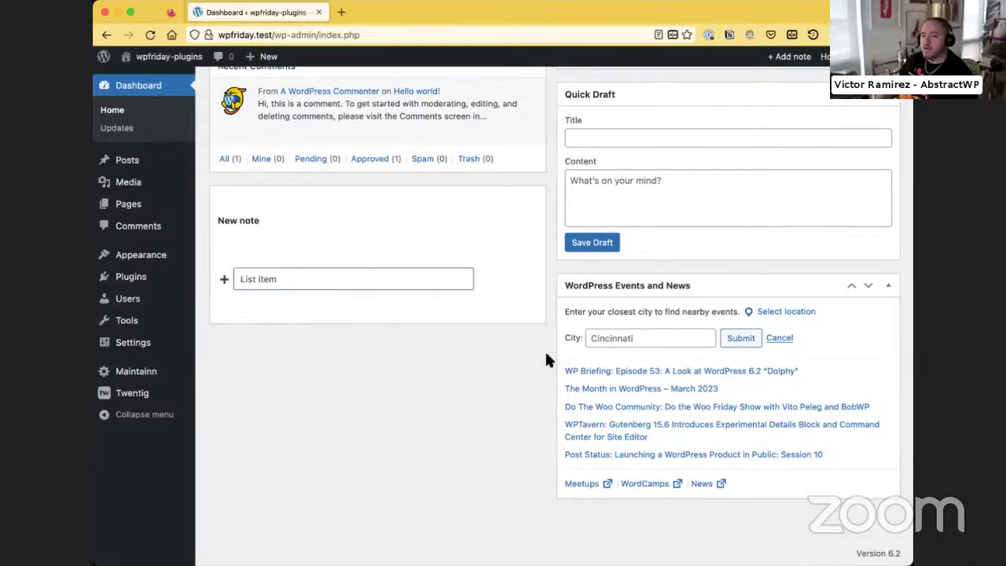
pyautogui.scroll(5, 547, 352)
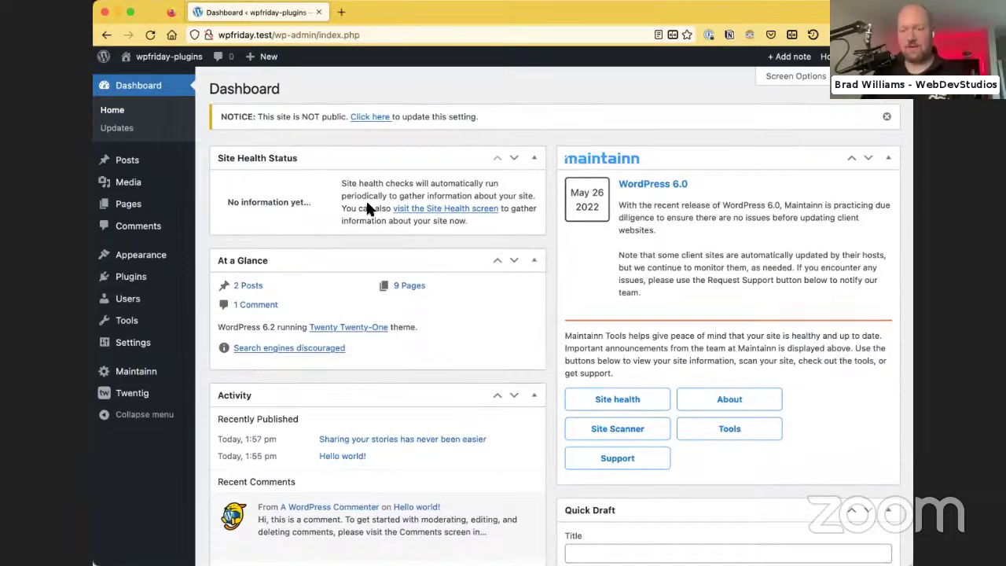
# Delete the empty note and add a fresh note from the admin bar
pyautogui.scroll(-5, 389, 315)
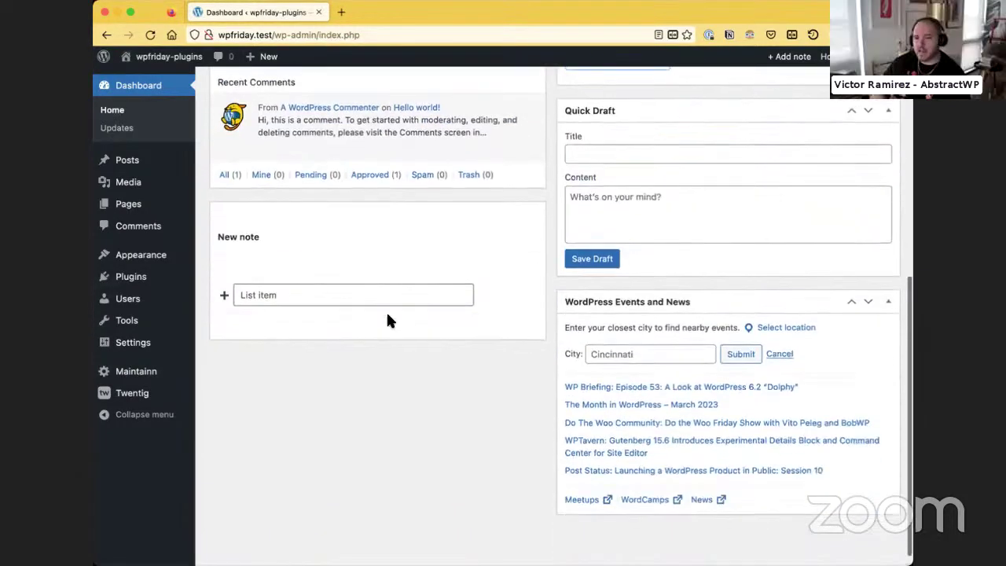
pyautogui.click(529, 322)
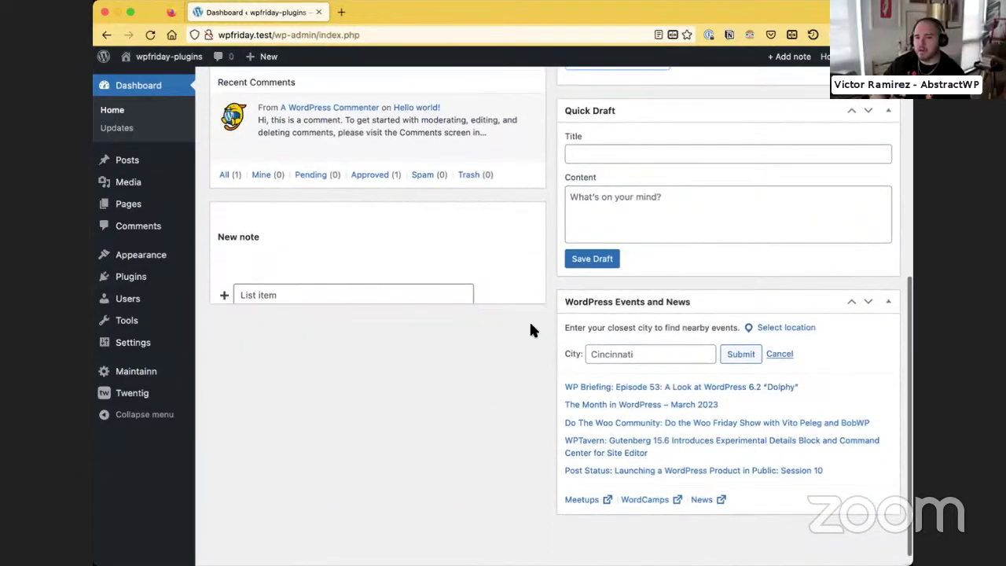
pyautogui.scroll(5, 561, 206)
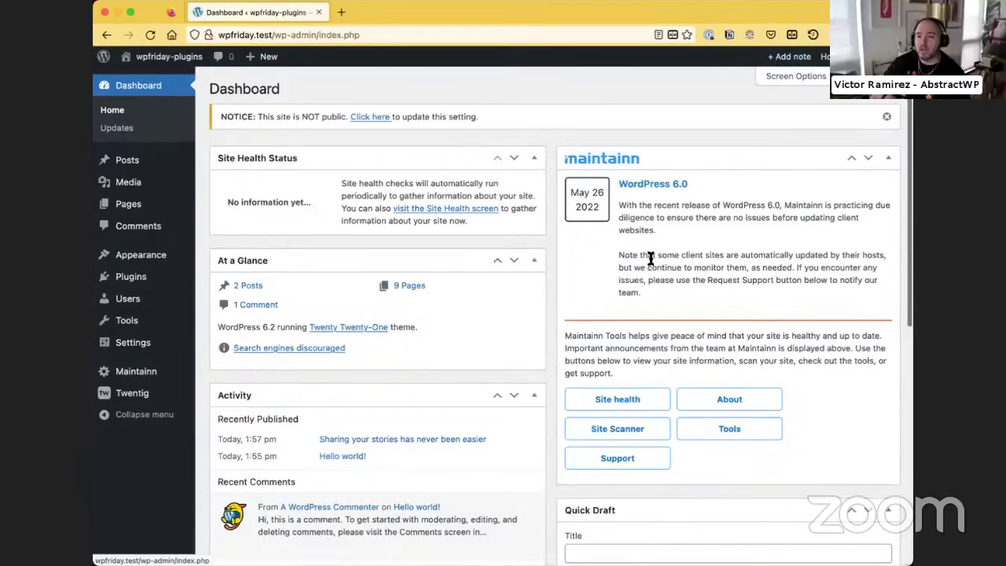
pyautogui.scroll(-3, 505, 418)
pyautogui.scroll(3, 700, 158)
pyautogui.click(790, 57)
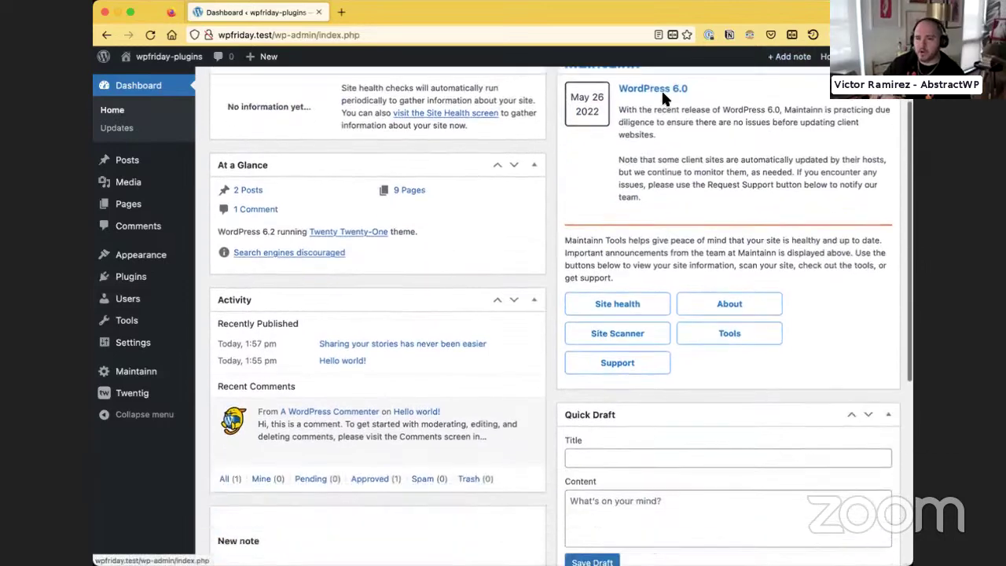
# Enter Eggs, Bacon, Chihuahua and Cheese as checklist items in the note
pyautogui.write('Eggs')
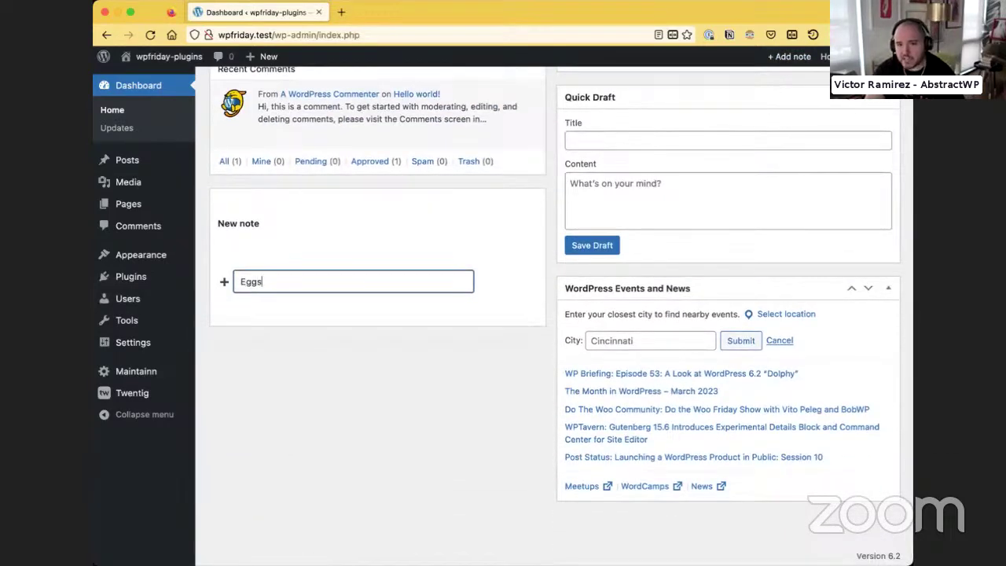
pyautogui.press('Return')
pyautogui.write('Bacon')
pyautogui.press('Return')
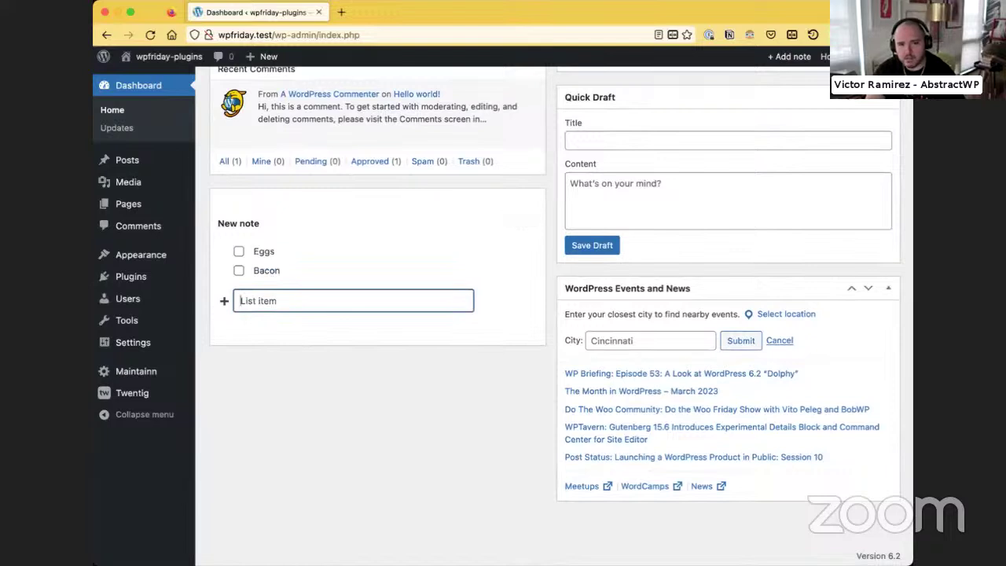
pyautogui.write('Chi')
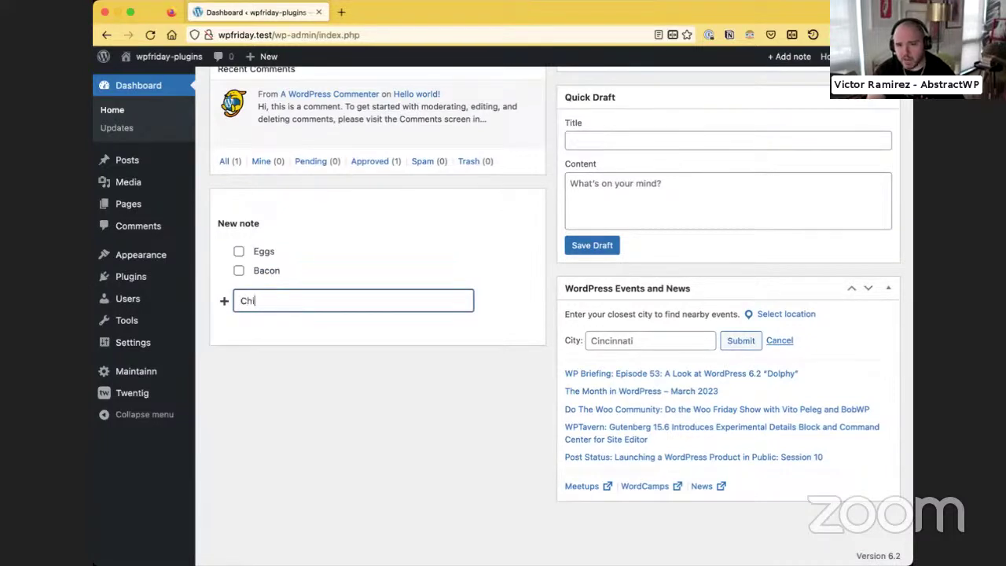
pyautogui.write('huahua')
pyautogui.press('Return')
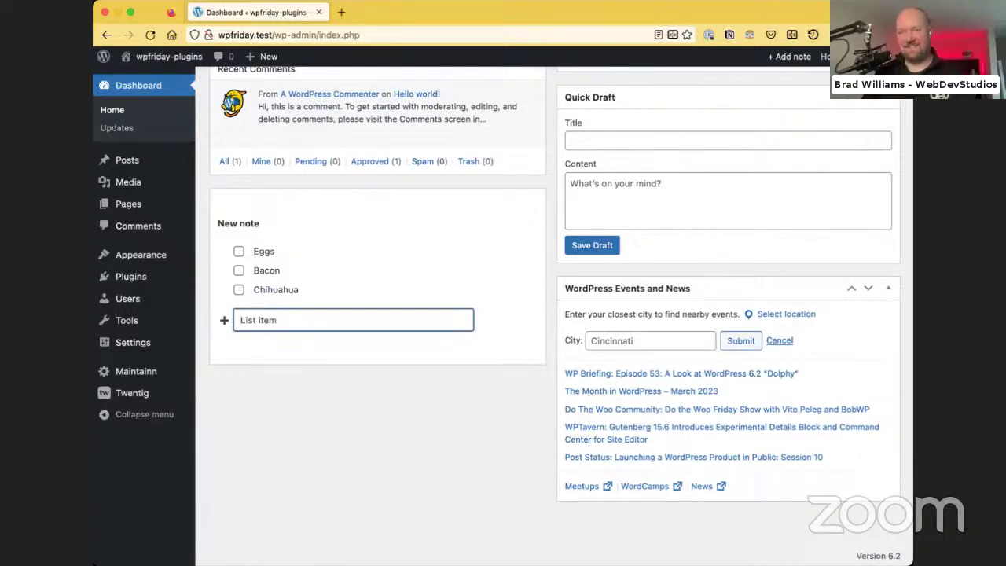
pyautogui.write('Cheese')
pyautogui.press('Return')
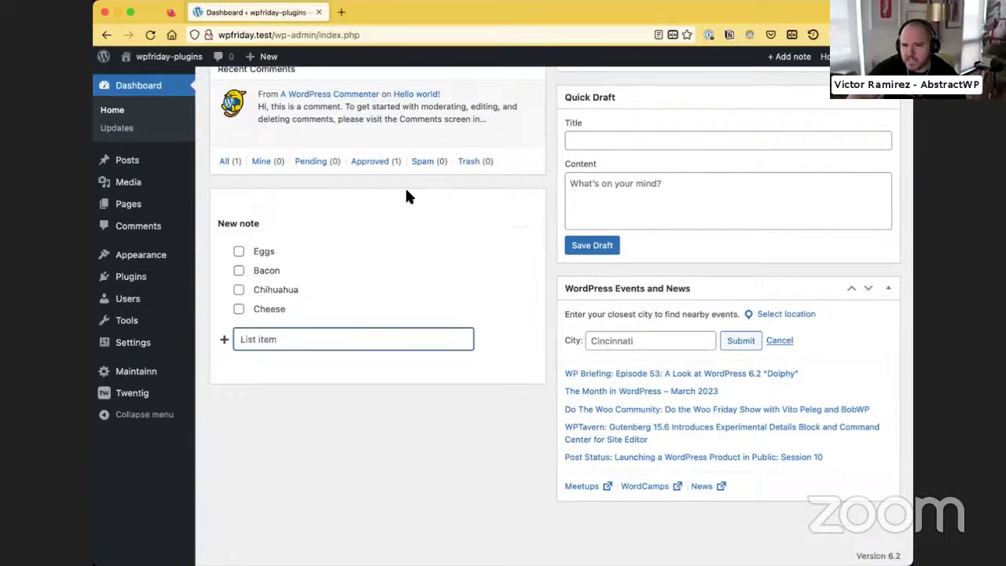
pyautogui.scroll(3, 426, 443)
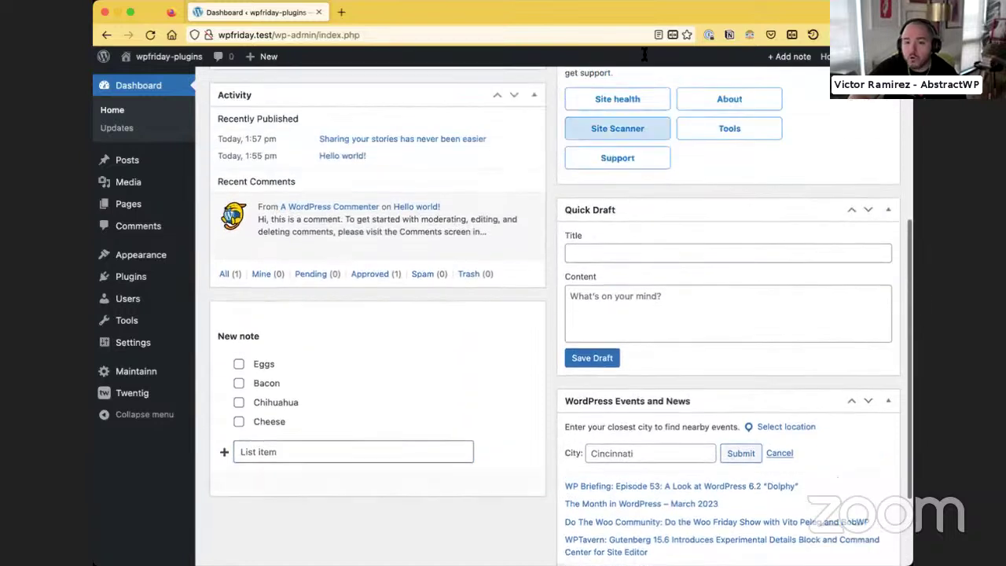
# Add a second note with checklist items Marigold and Chamomile
pyautogui.click(789, 57)
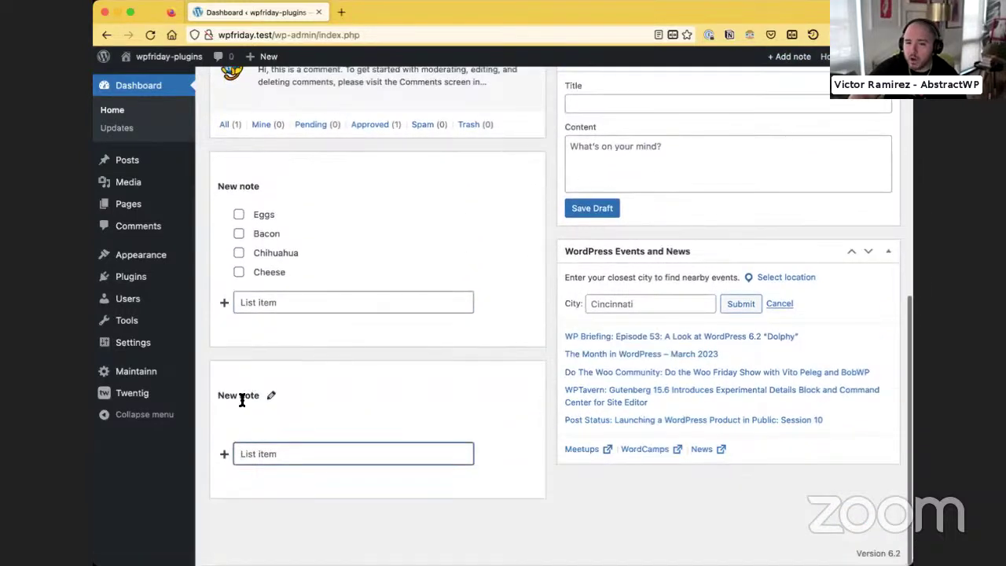
pyautogui.click(280, 461)
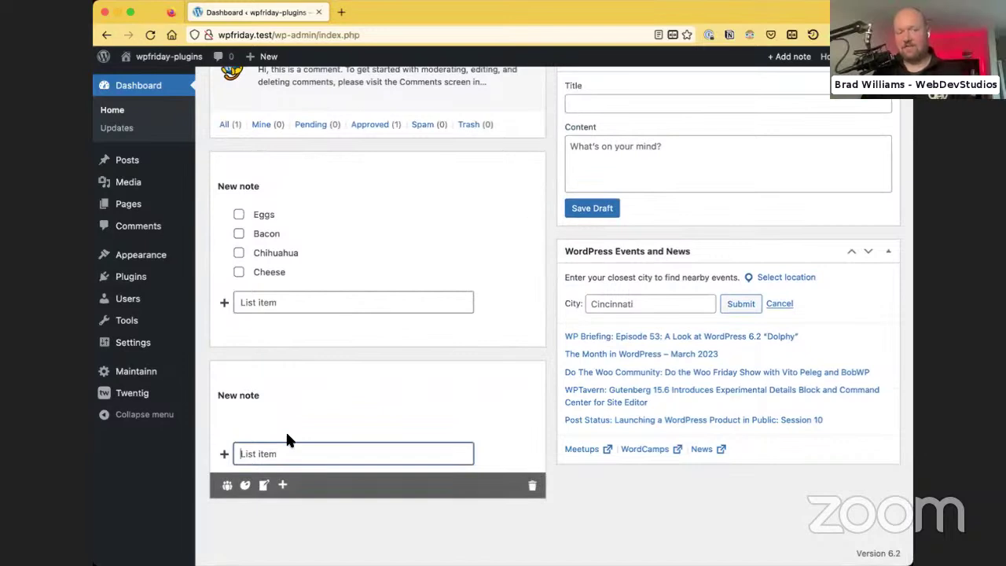
pyautogui.click(227, 487)
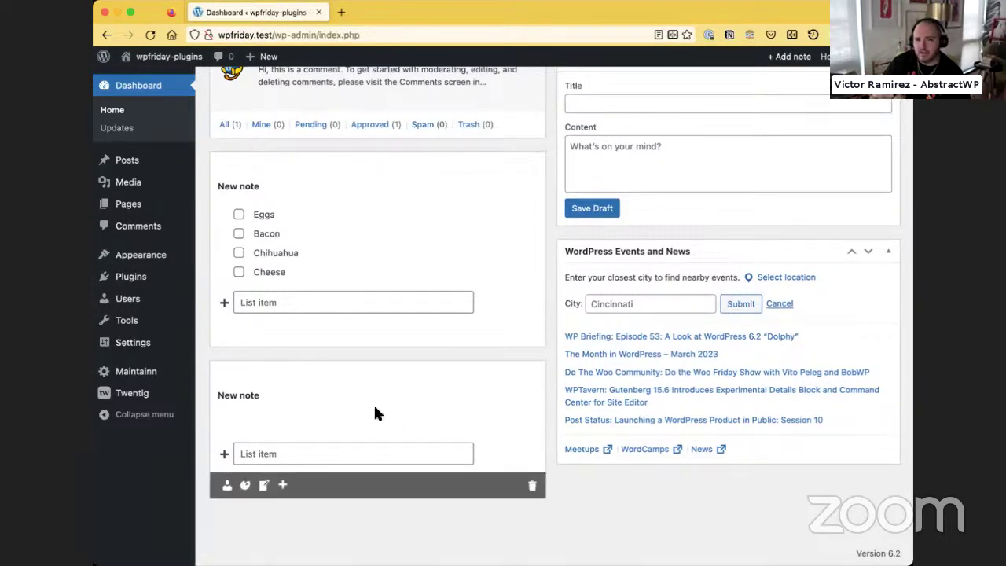
pyautogui.click(265, 453)
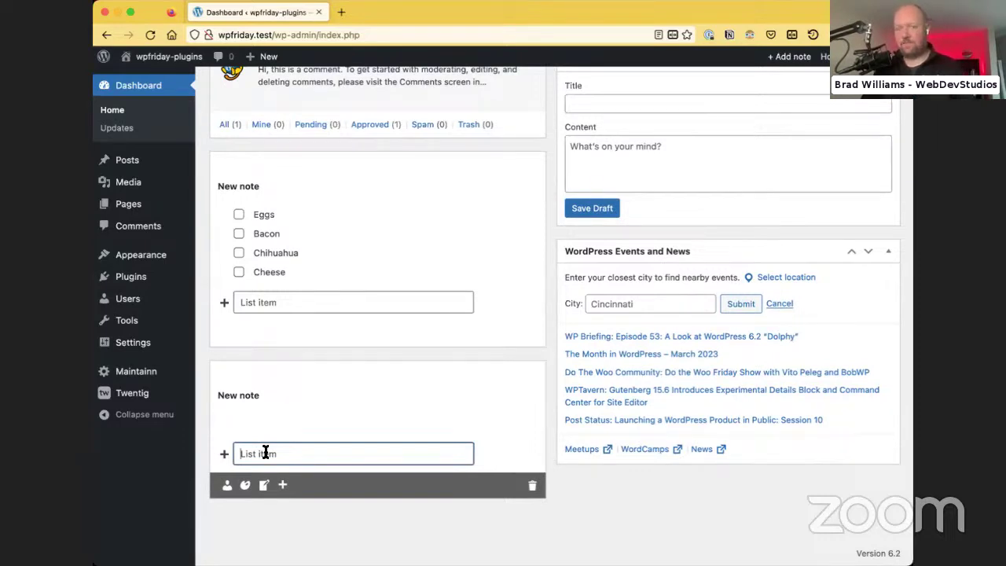
pyautogui.write('Marigold')
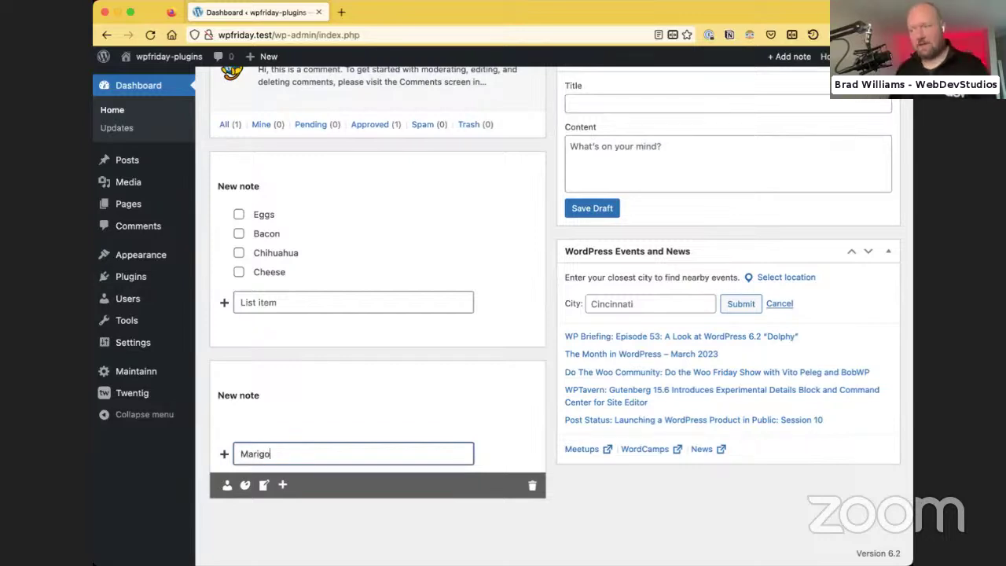
pyautogui.press('Return')
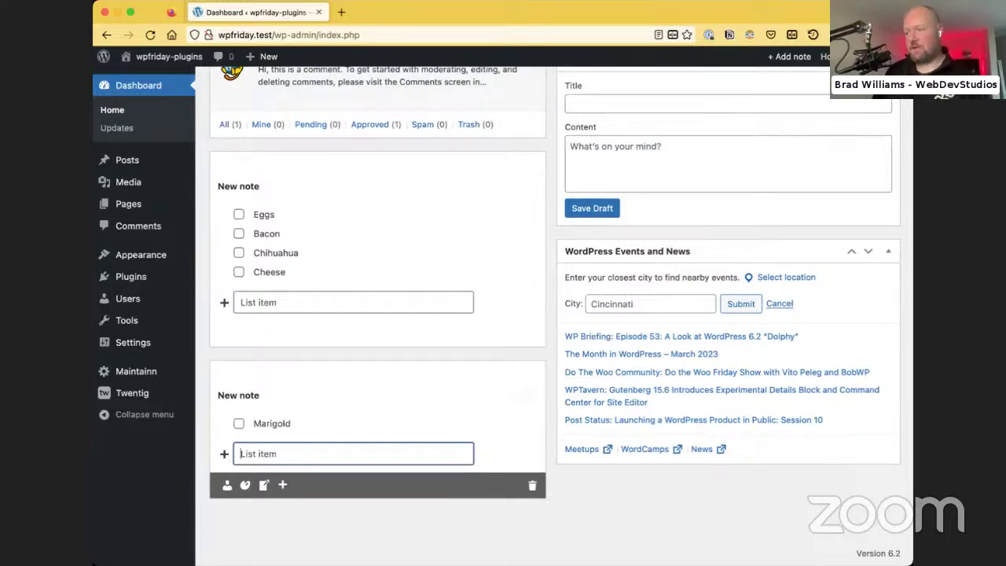
pyautogui.write('Cham')
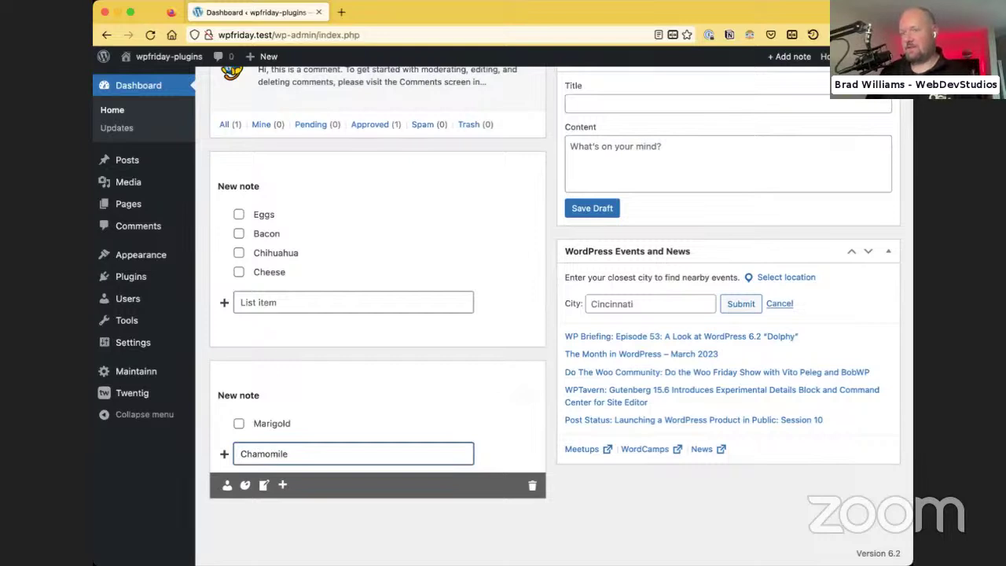
pyautogui.write('omile')
pyautogui.press('Return')
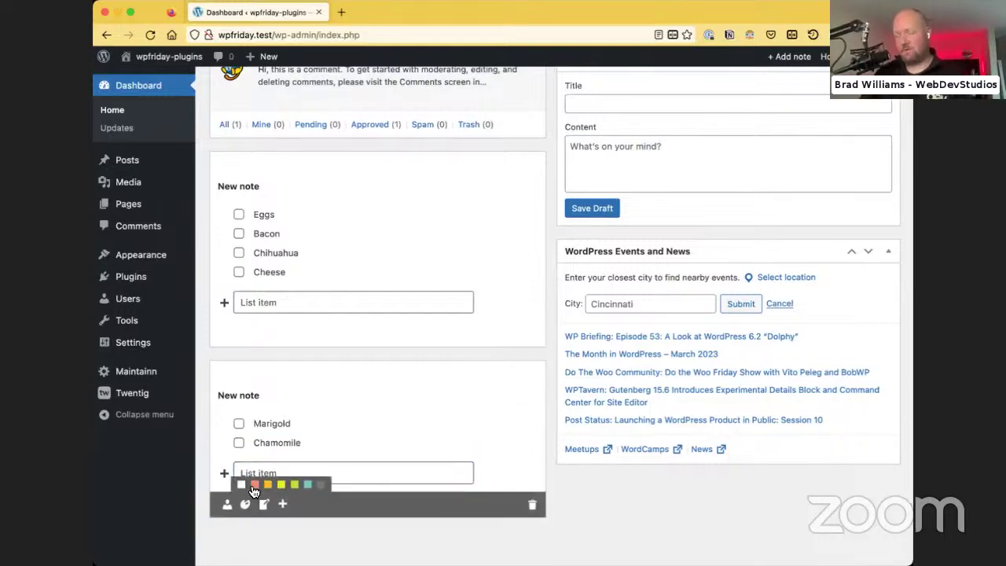
# Colour the second note salmon and toggle the first note's editing mode
pyautogui.click(254, 485)
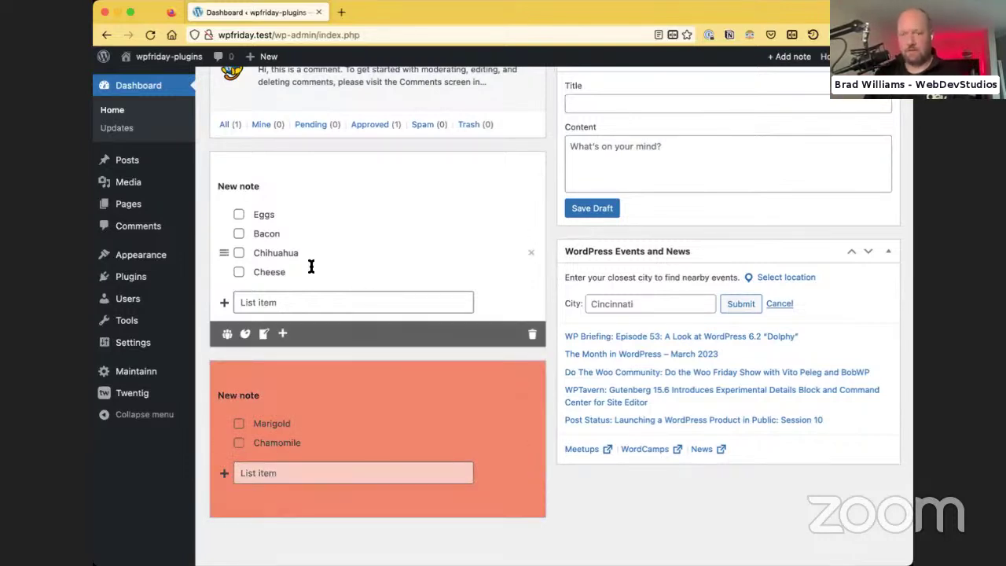
pyautogui.click(264, 334)
pyautogui.moveTo(251, 325)
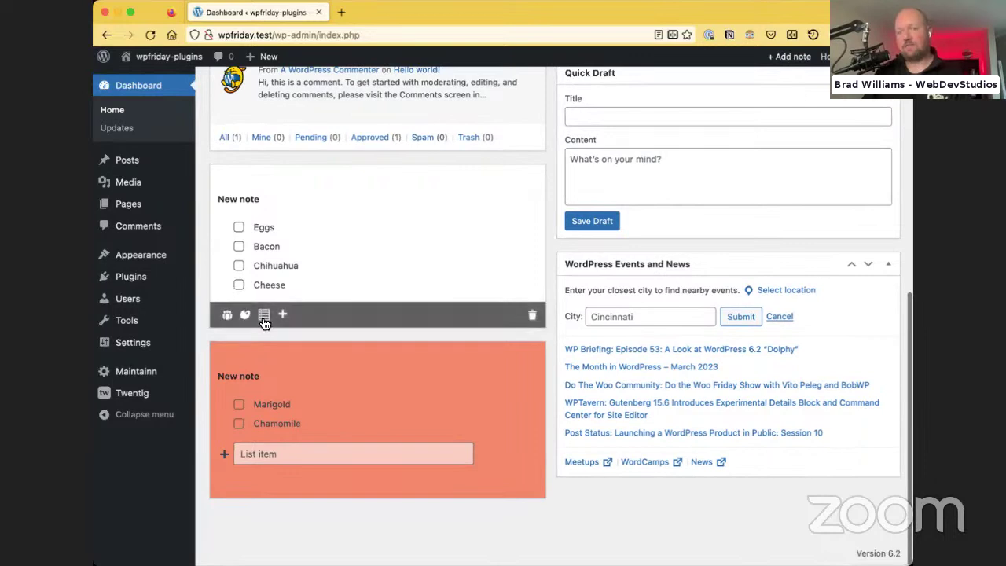
pyautogui.click(263, 315)
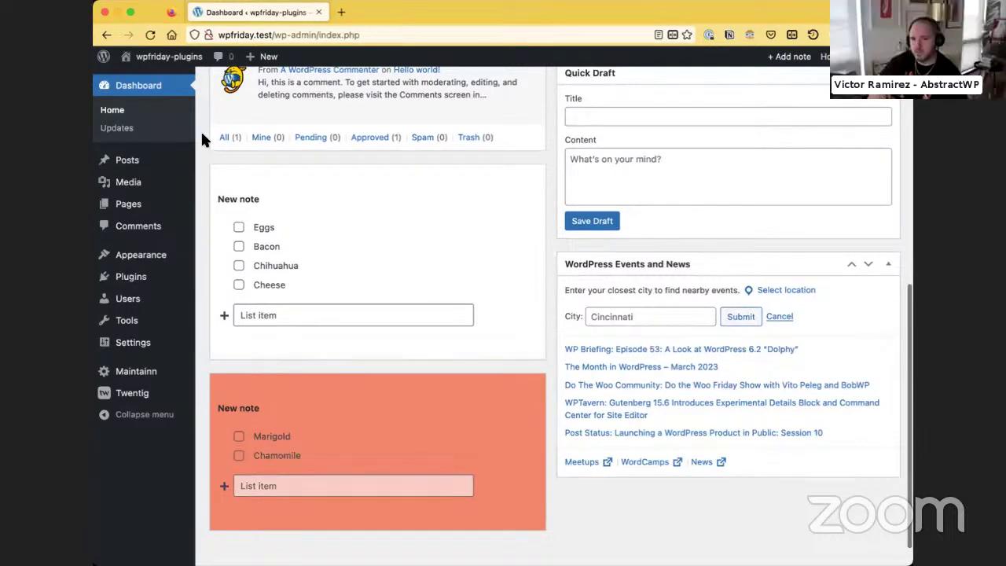
pyautogui.moveTo(124, 278)
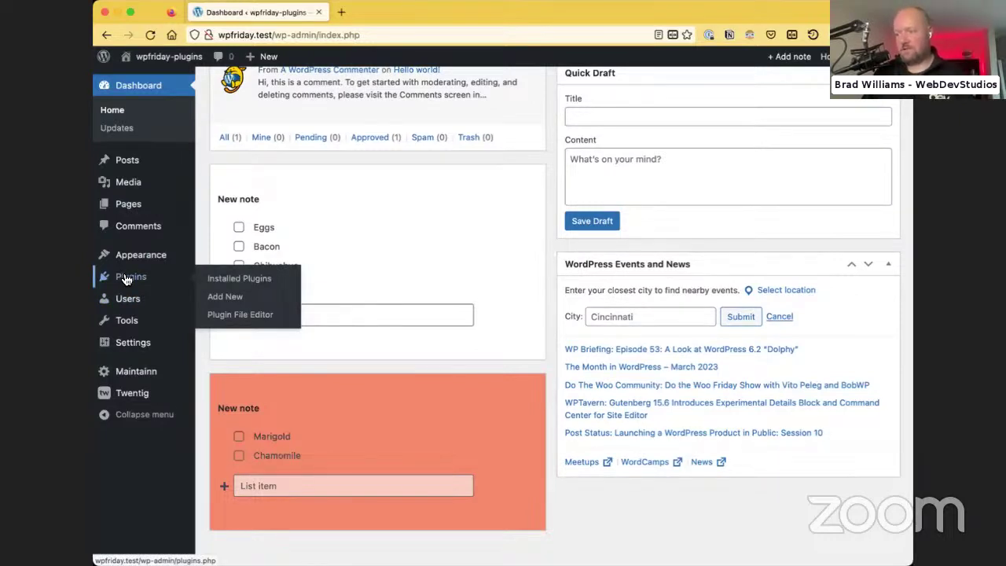
# Search the plugin directory for 'assistant', then for 'beaver builder assistant'
pyautogui.click(202, 296)
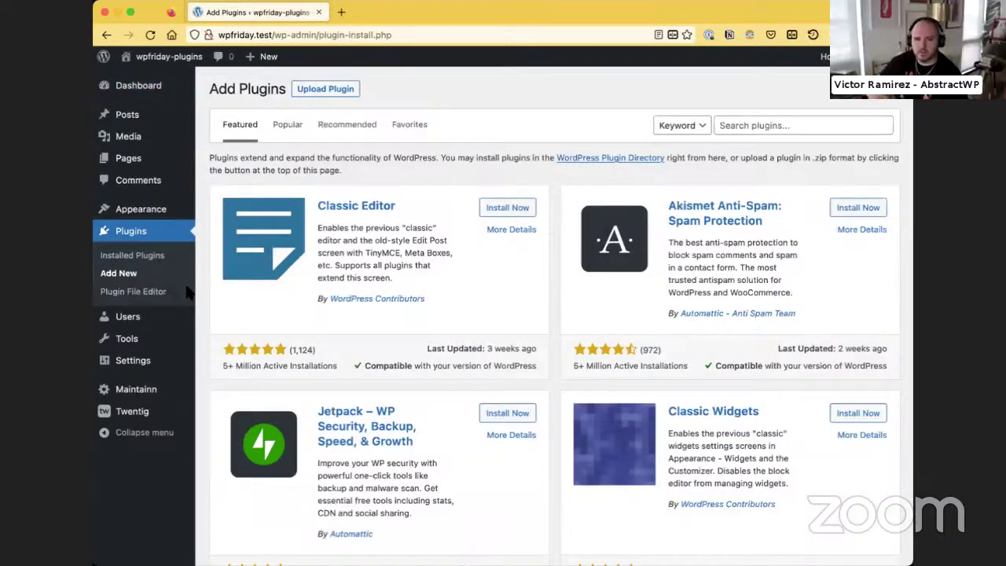
pyautogui.click(728, 123)
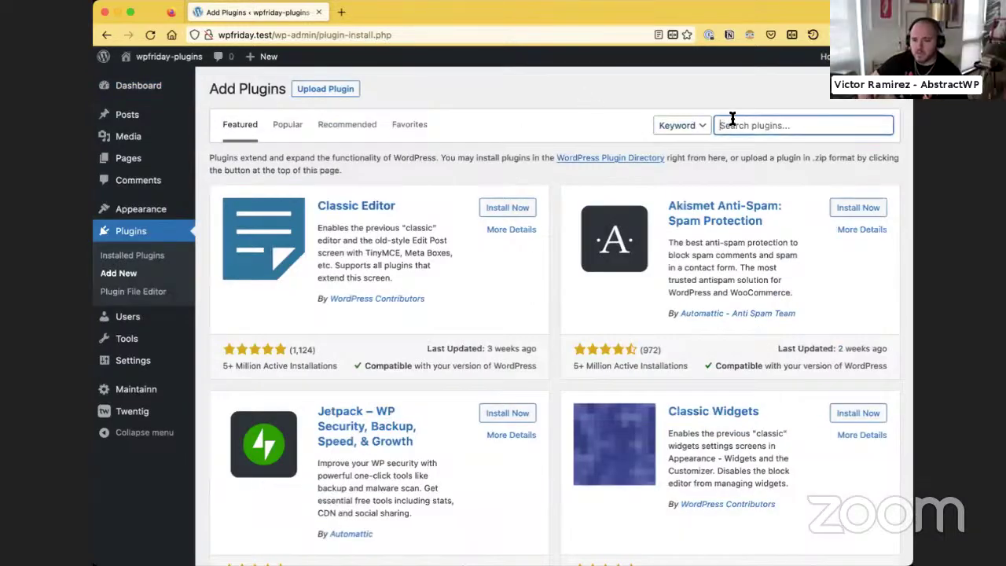
pyautogui.write('assistant')
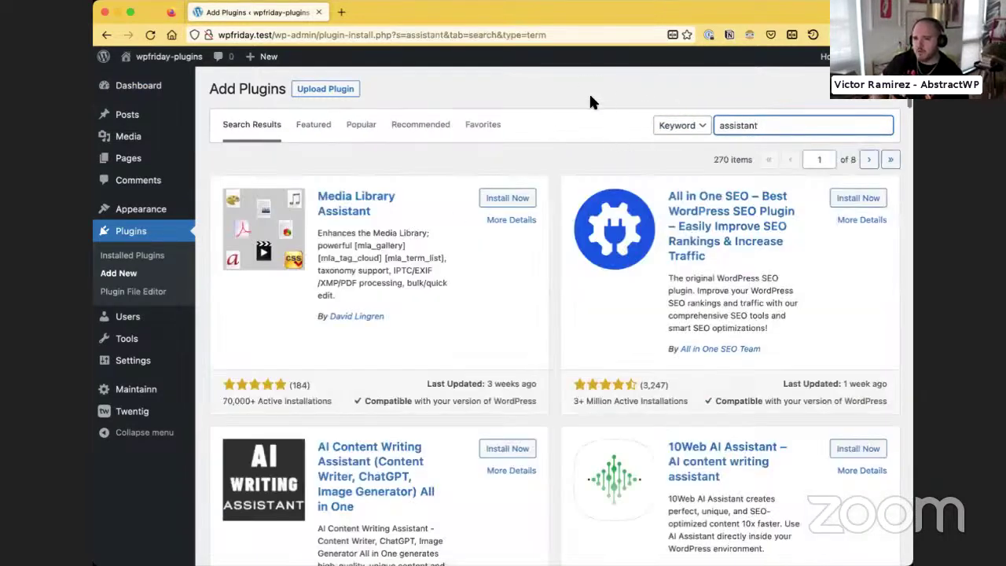
pyautogui.click(584, 89)
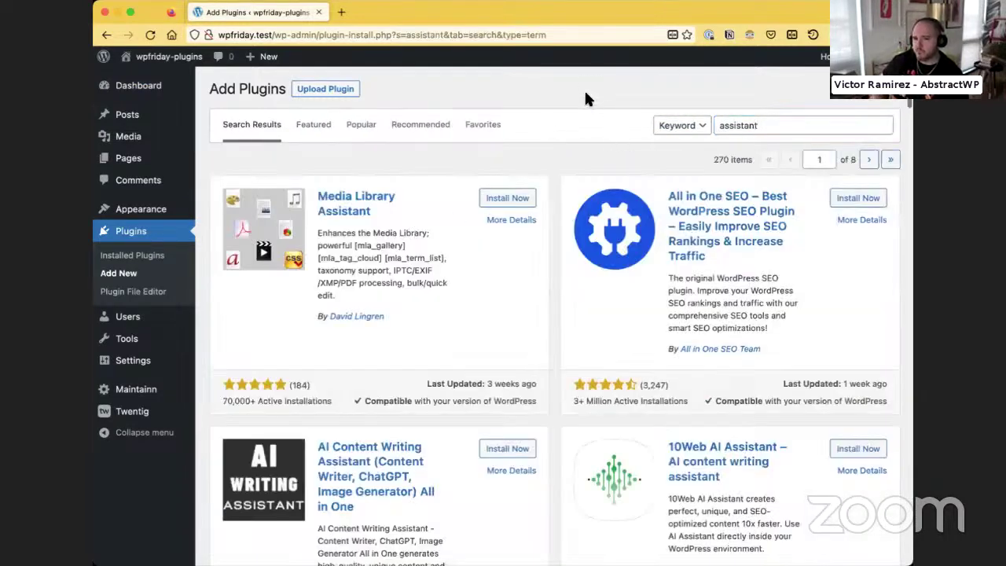
pyautogui.doubleClick(749, 131)
pyautogui.write('b')
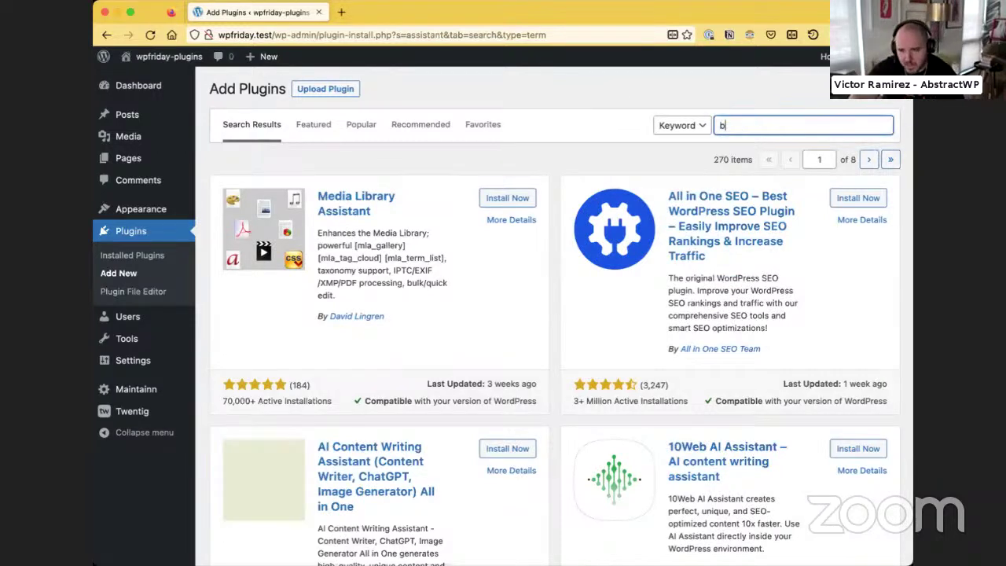
pyautogui.write('eaver builder ')
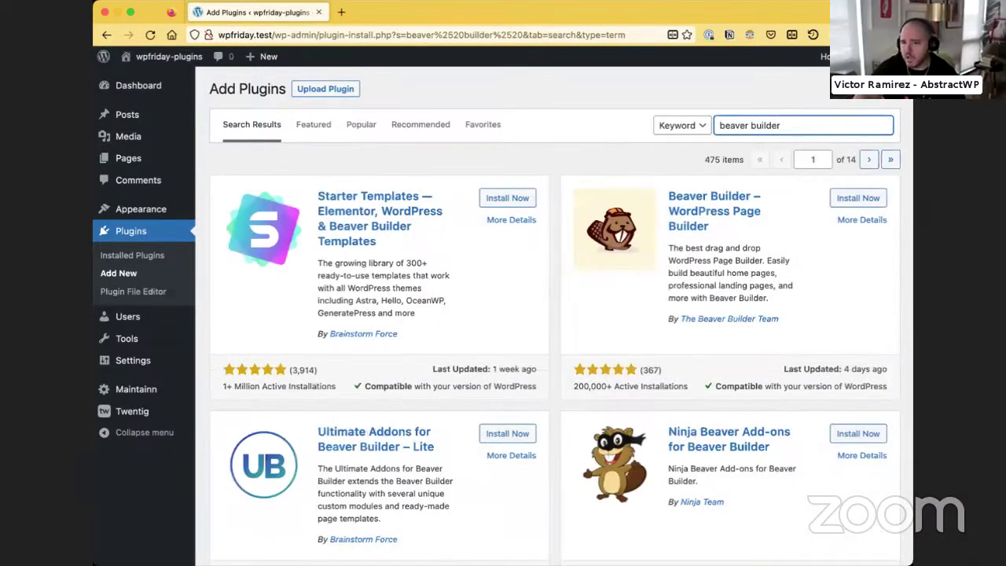
pyautogui.write('assistant')
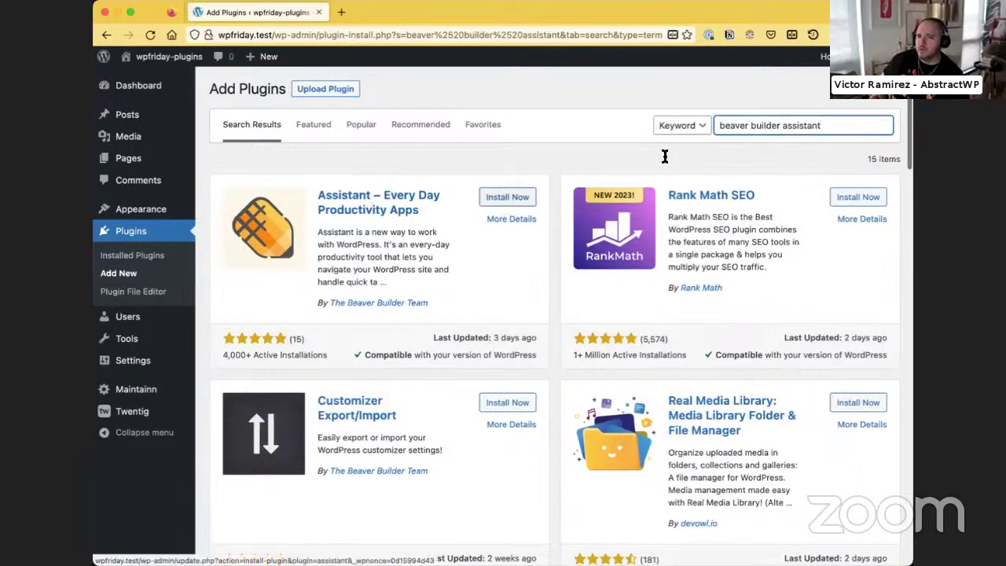
# Search 'assistant' again and install Assistant – Every Day Productivity Apps
pyautogui.tripleClick(766, 123)
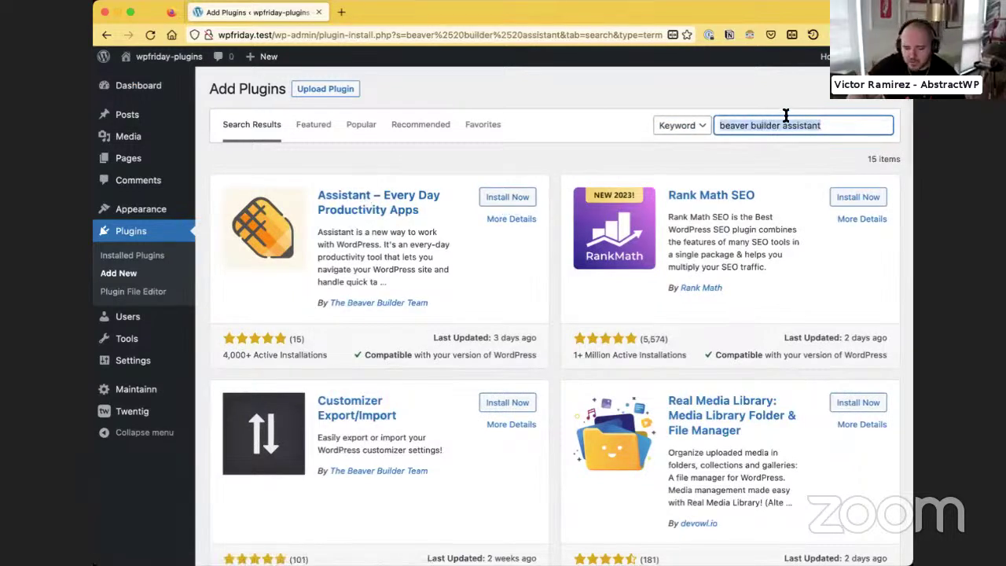
pyautogui.write('assisna')
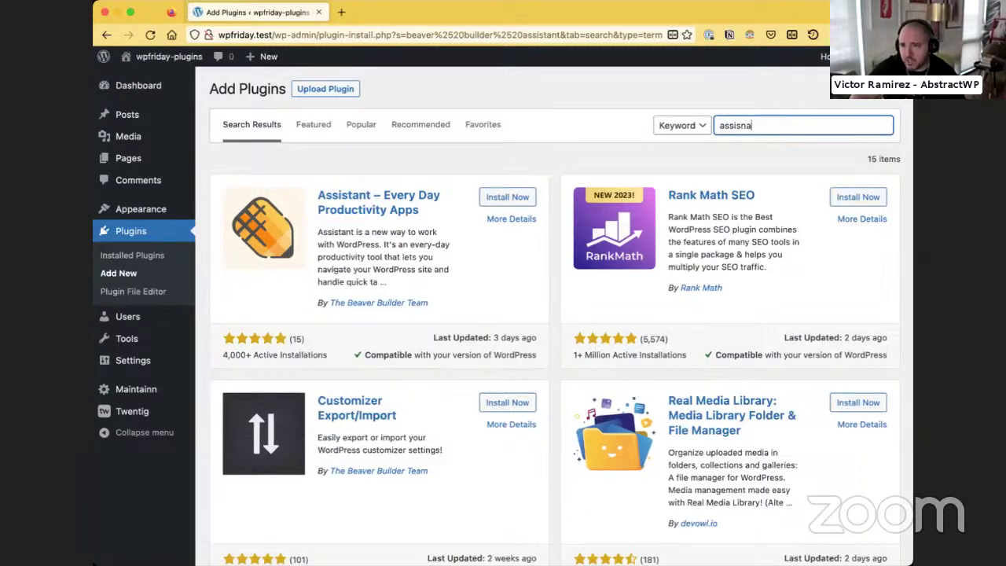
pyautogui.press('BackSpace')
pyautogui.press('BackSpace')
pyautogui.press('BackSpace')
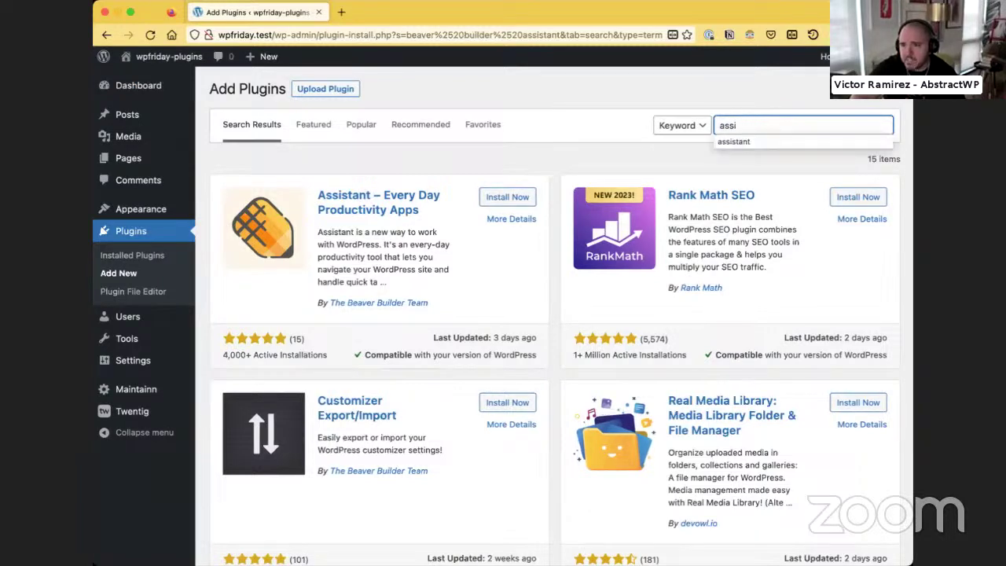
pyautogui.write('stant')
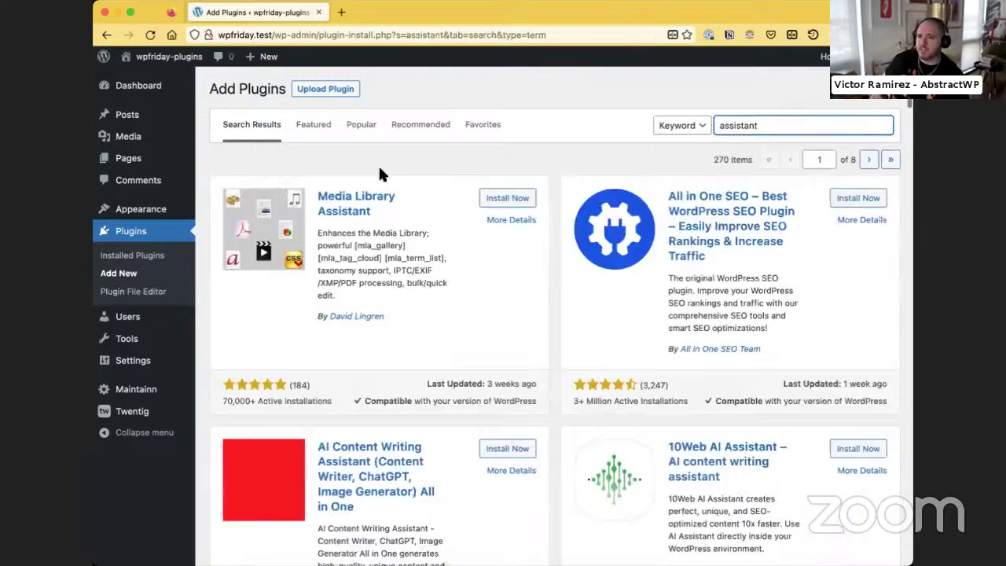
pyautogui.scroll(-5, 453, 389)
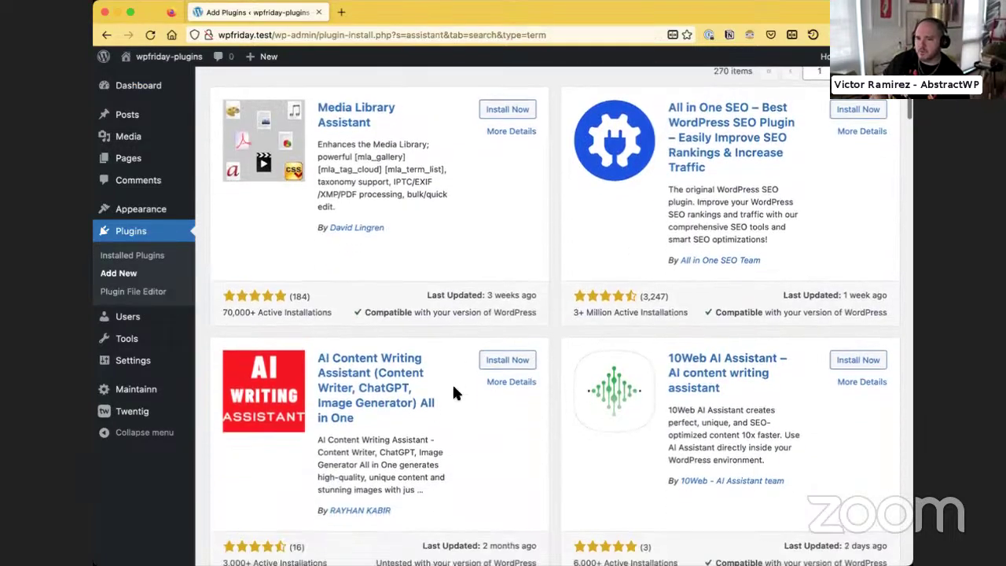
pyautogui.scroll(-5, 550, 449)
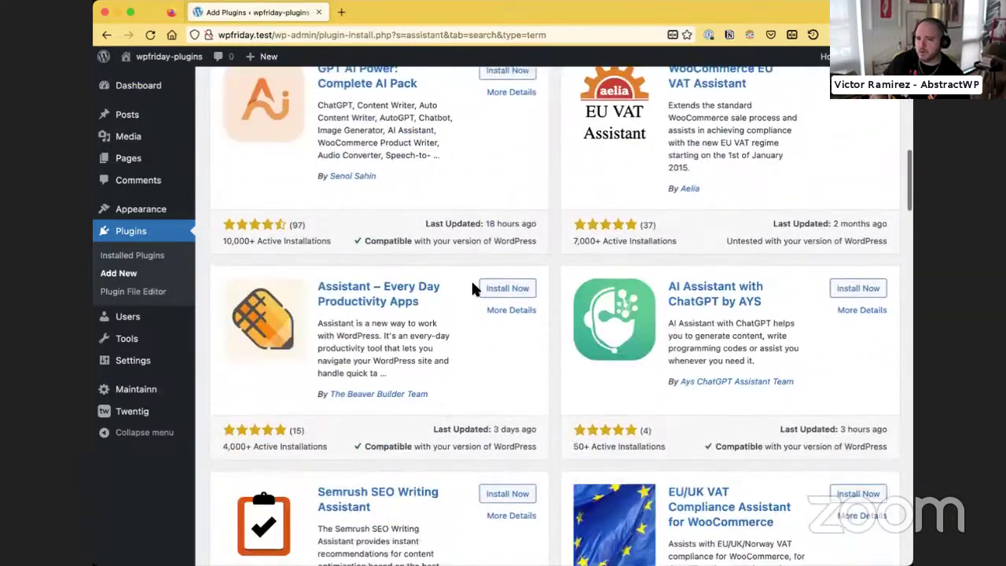
pyautogui.click(489, 293)
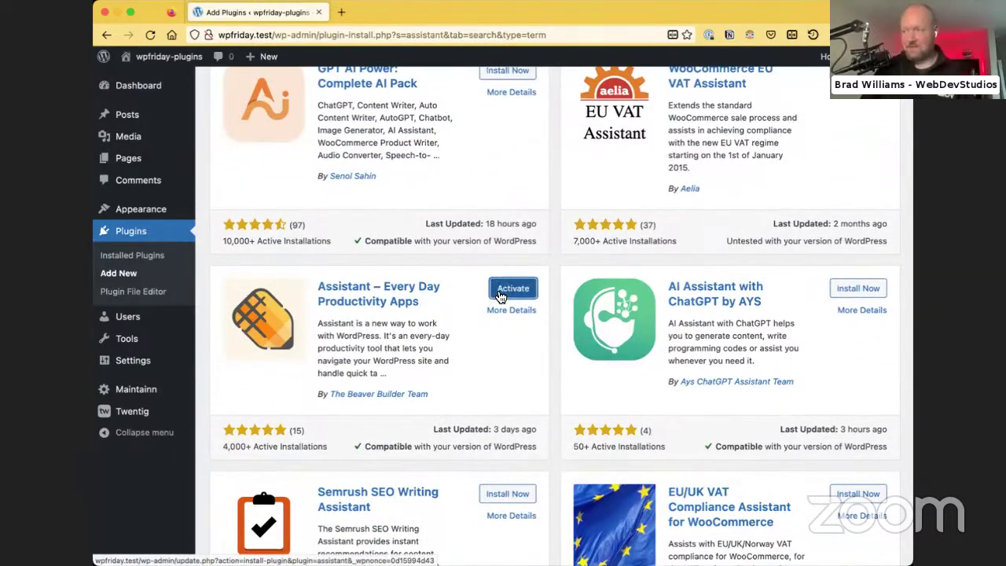
# Activate Assistant, open and close its side panel, and visit the site's homepage
pyautogui.click(511, 288)
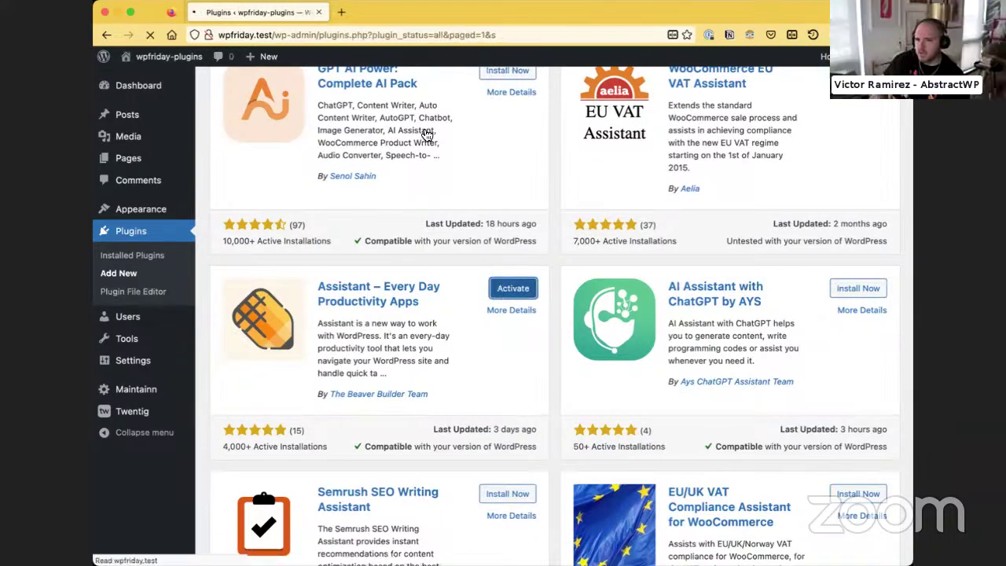
pyautogui.scroll(-5, 461, 393)
pyautogui.scroll(5, 461, 398)
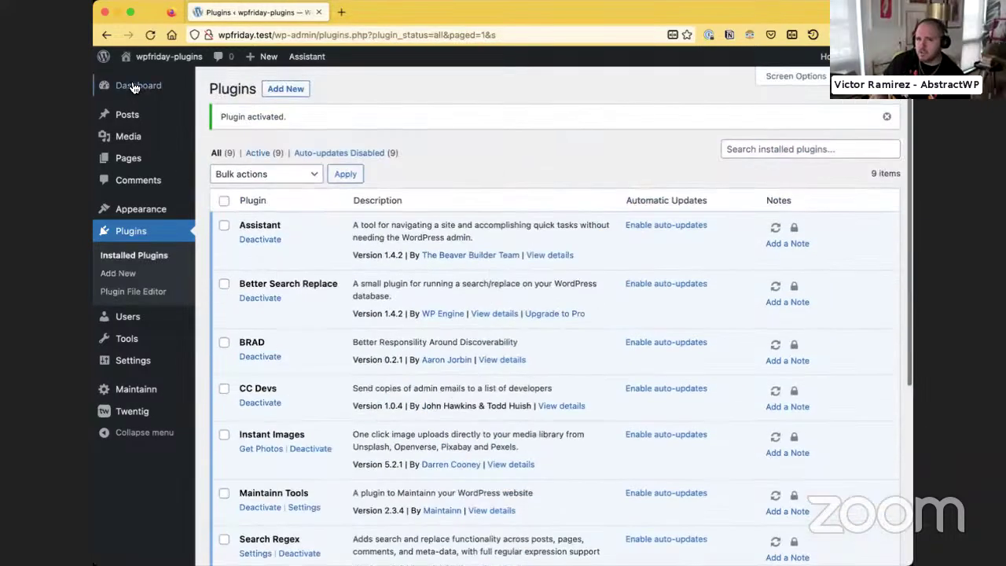
pyautogui.click(294, 58)
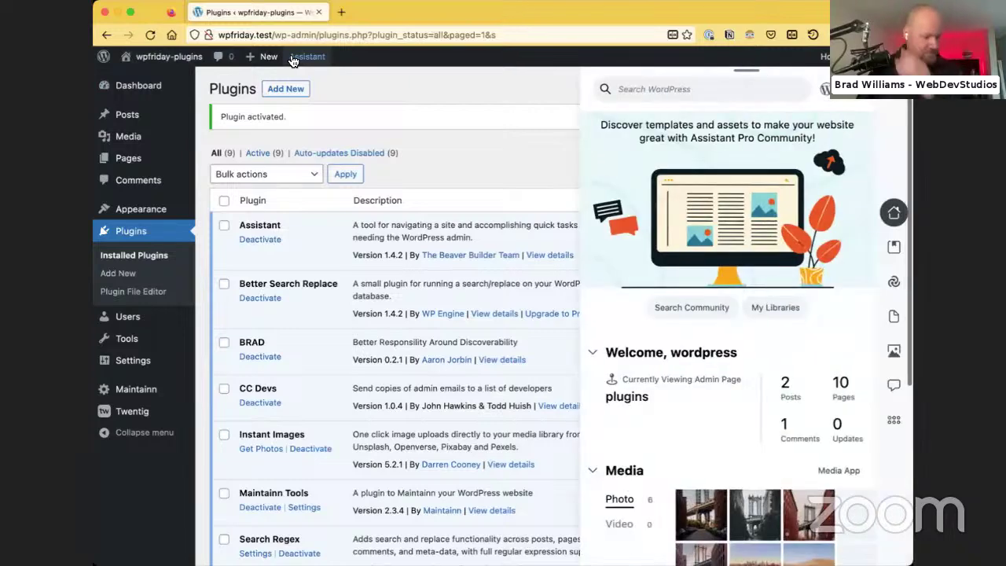
pyautogui.click(302, 56)
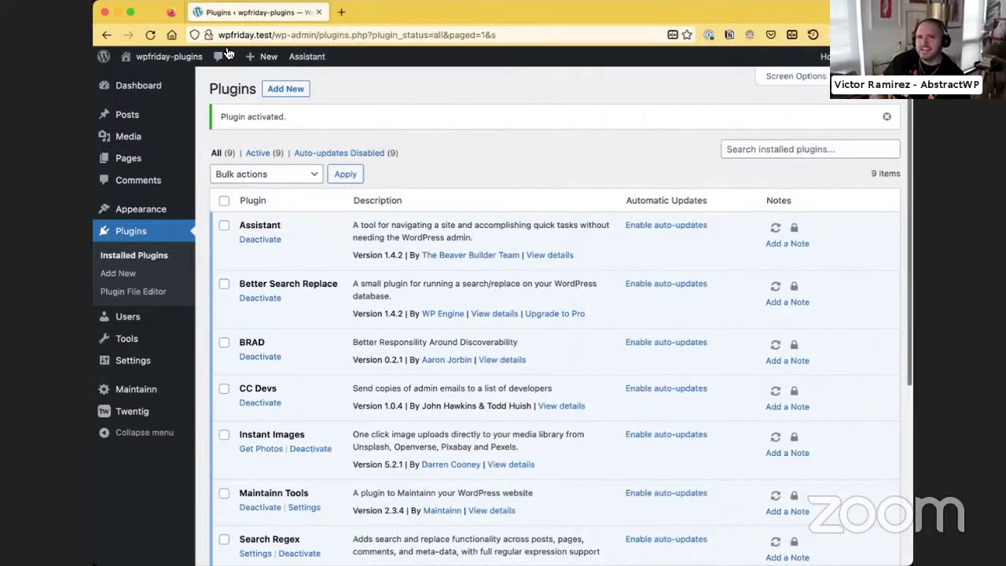
pyautogui.click(169, 74)
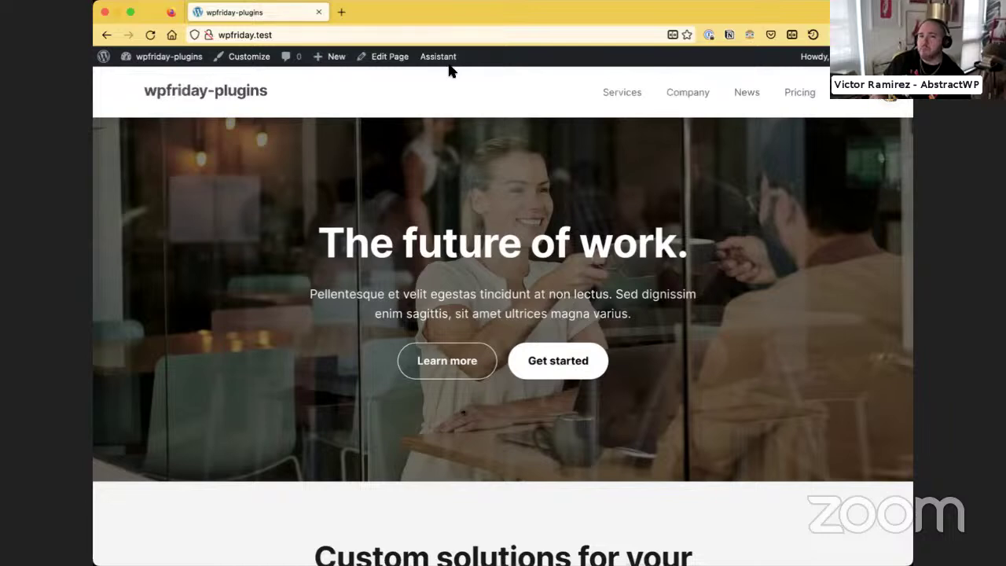
# Open the Assistant side panel showing its Welcome and Media overview on the homepage
pyautogui.click(889, 104)
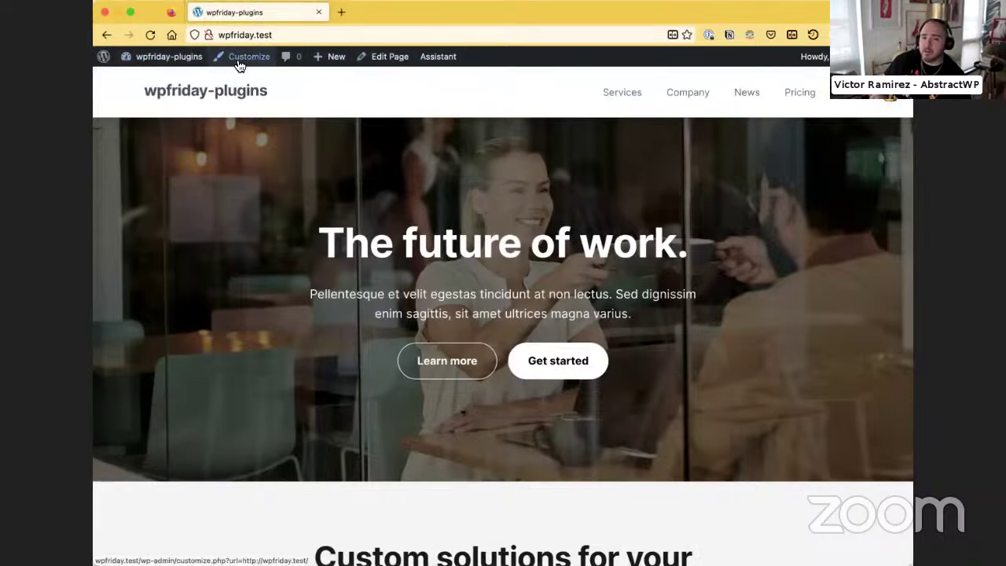
pyautogui.moveTo(317, 67)
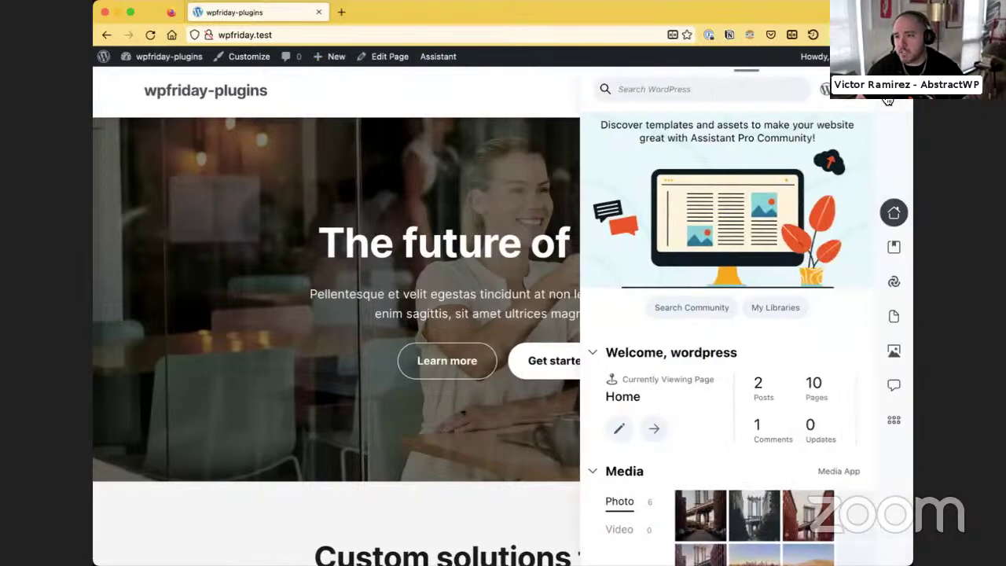
# Close and reopen the Assistant panel a few times, then go to the admin Dashboard
pyautogui.click(888, 98)
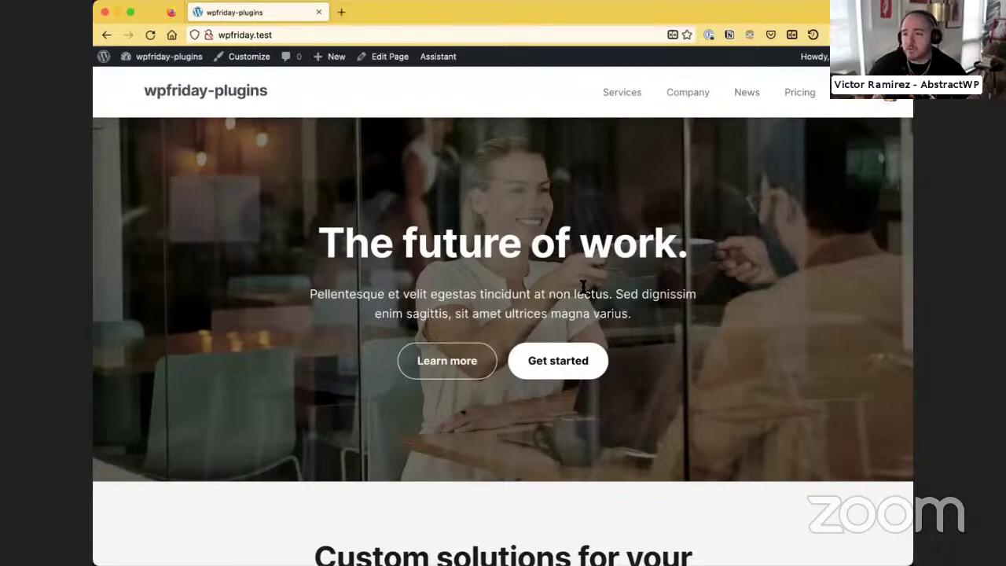
pyautogui.scroll(-5, 583, 287)
pyautogui.scroll(4, 583, 287)
pyautogui.moveTo(176, 61)
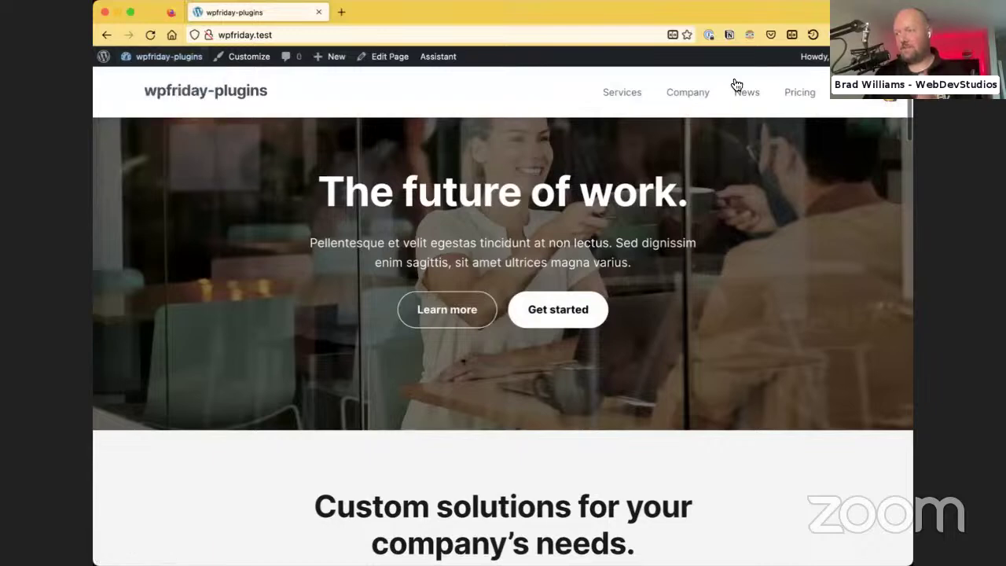
pyautogui.click(887, 102)
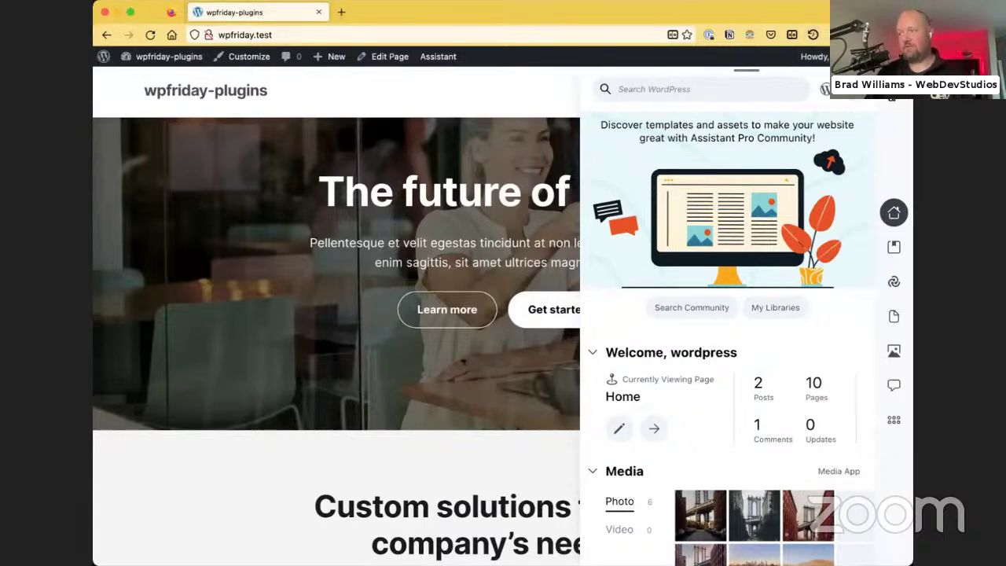
pyautogui.click(888, 103)
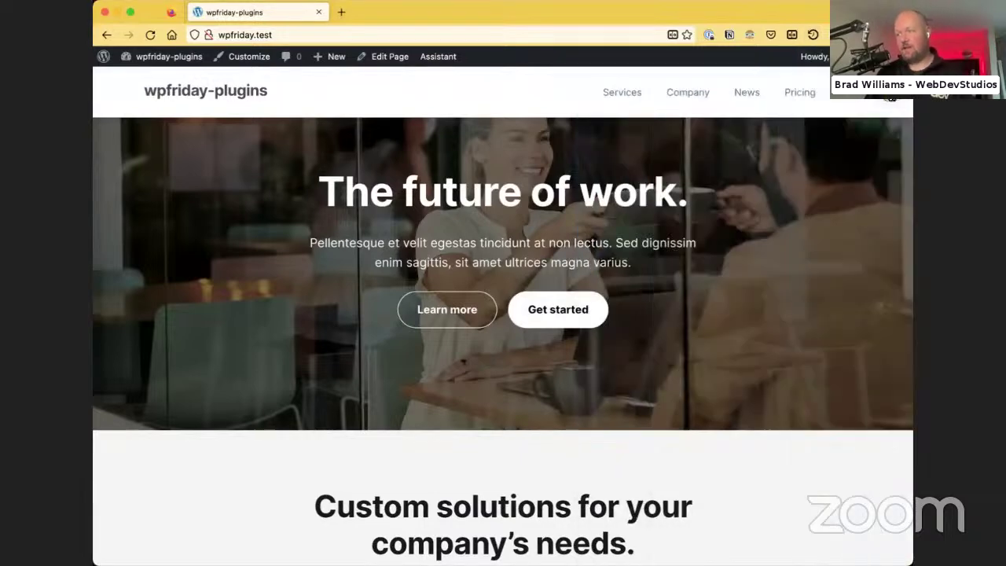
pyautogui.click(862, 100)
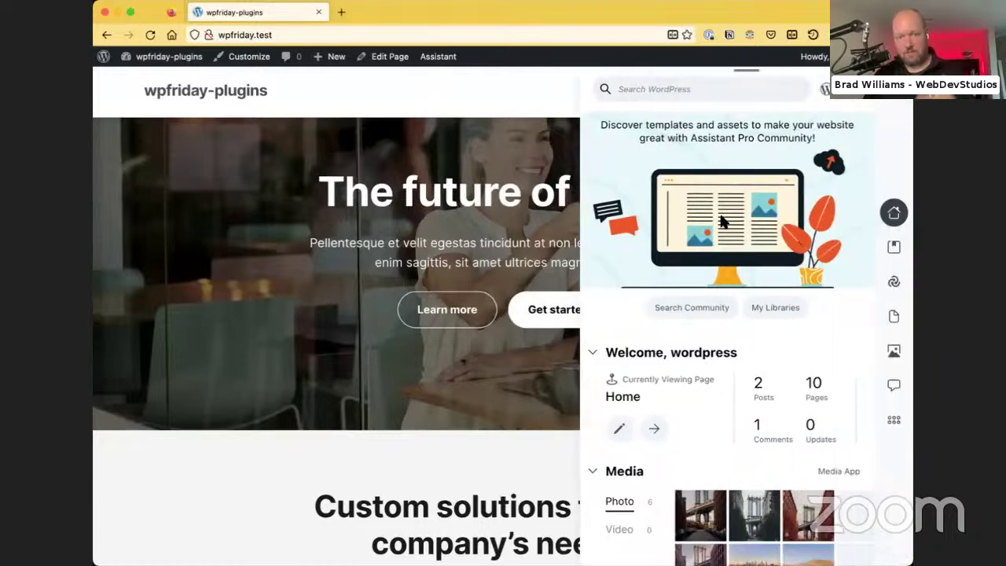
pyautogui.scroll(-4, 739, 290)
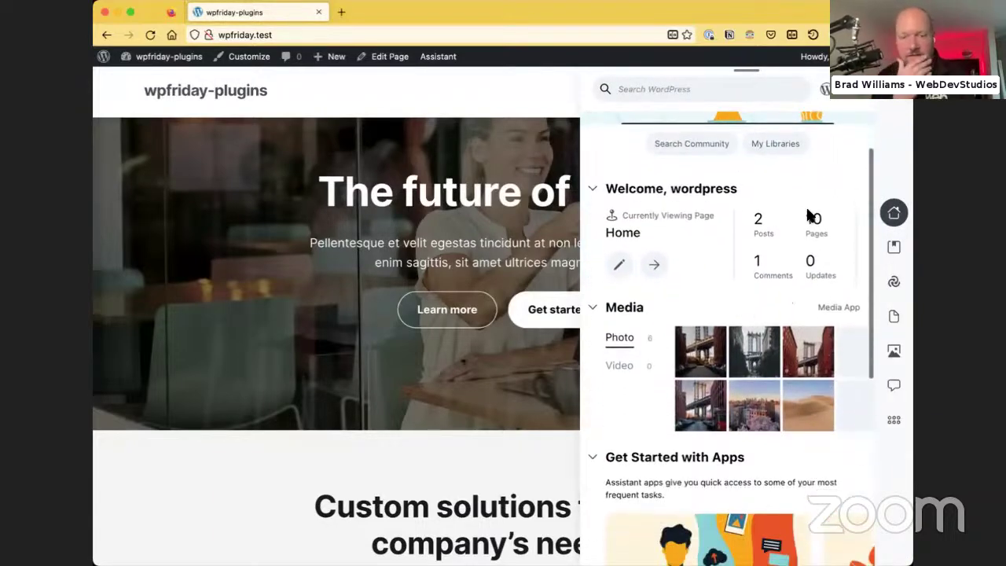
pyautogui.moveTo(157, 57)
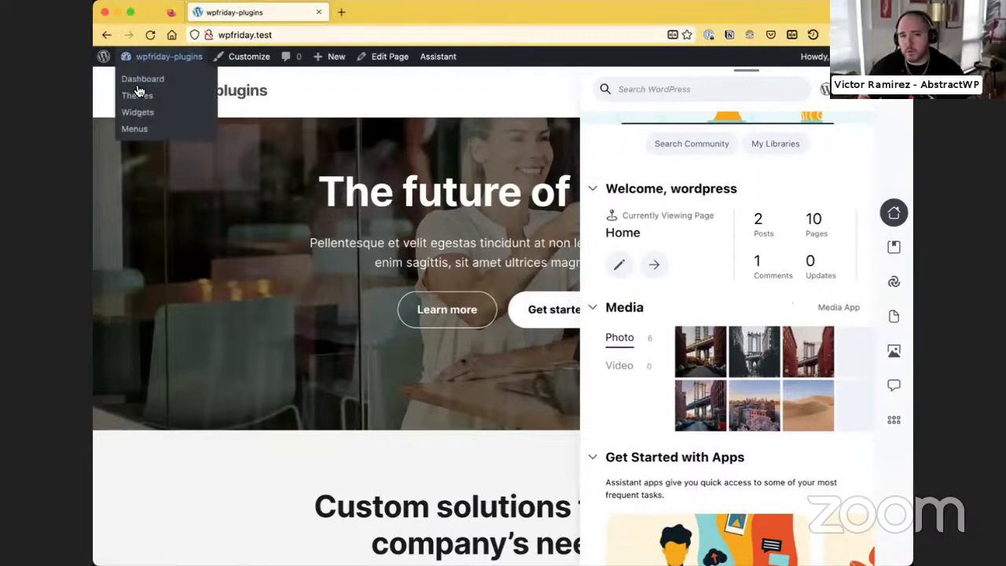
pyautogui.click(138, 81)
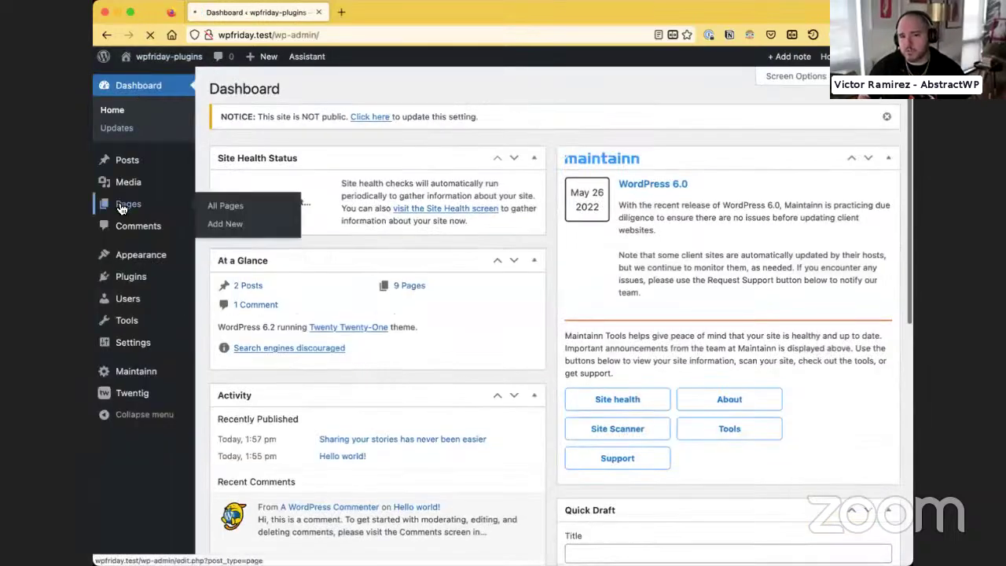
# Open the Pages list, then reopen Assistant and switch between its Libraries and home views
pyautogui.click(120, 206)
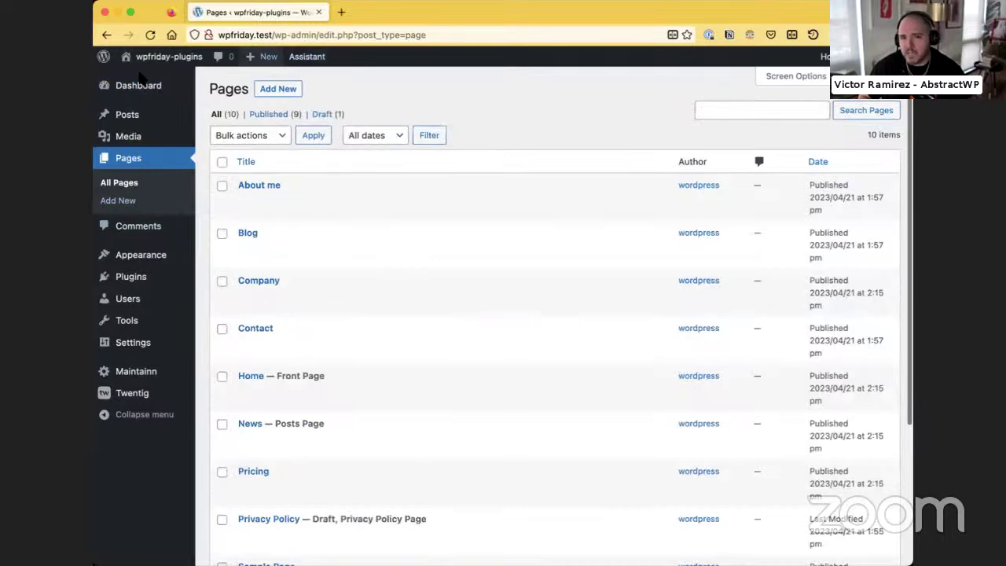
pyautogui.moveTo(142, 73)
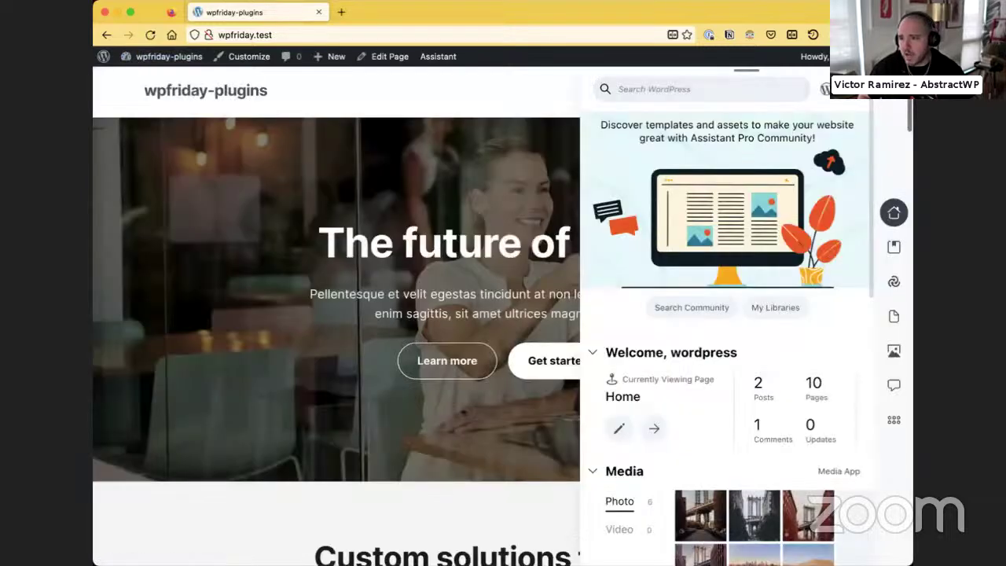
pyautogui.click(896, 99)
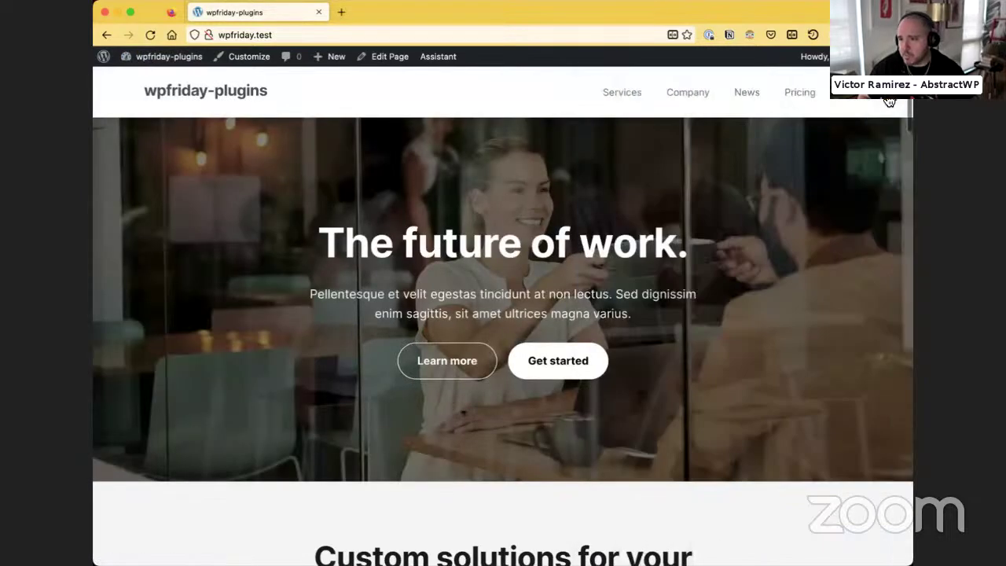
pyautogui.click(889, 100)
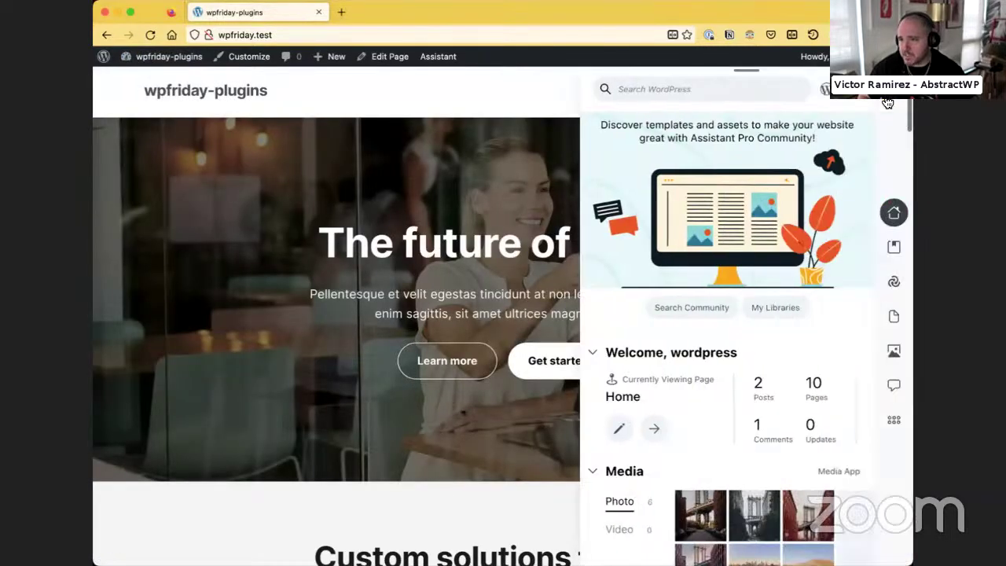
pyautogui.click(894, 250)
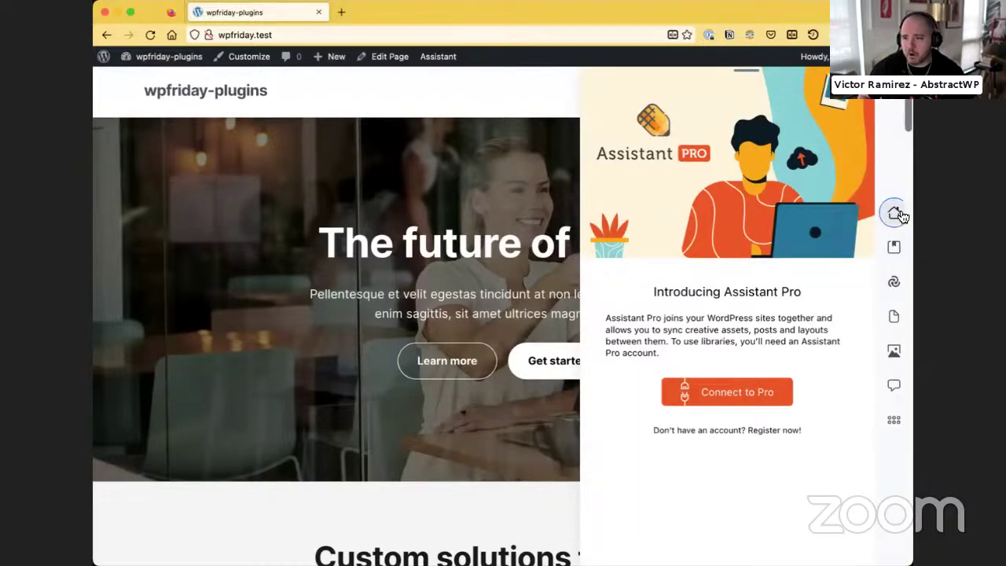
pyautogui.click(894, 213)
pyautogui.click(894, 247)
pyautogui.click(893, 216)
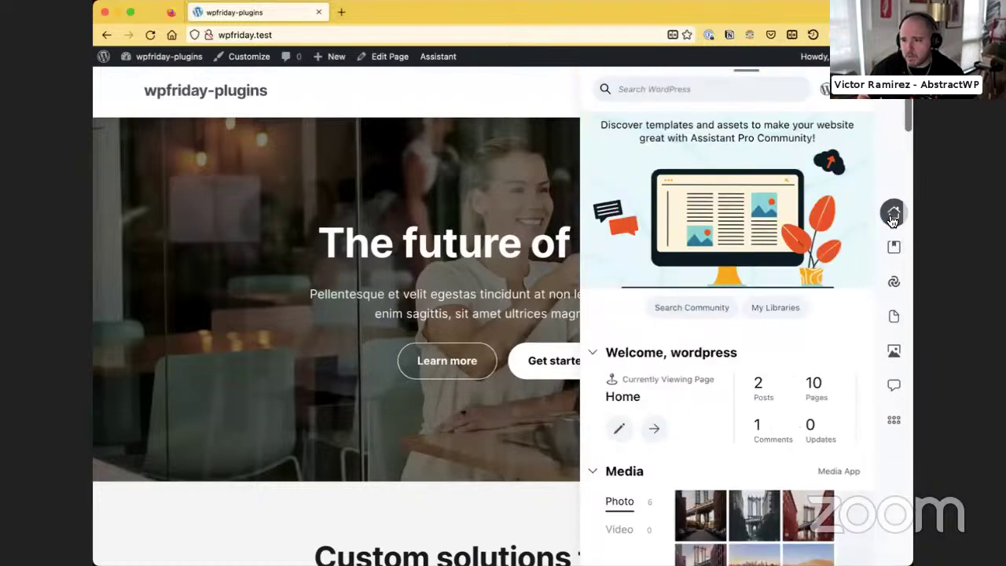
# Collapse Get Started with Apps, switch recent items to Pages, and open the Company page's details
pyautogui.scroll(-3, 624, 506)
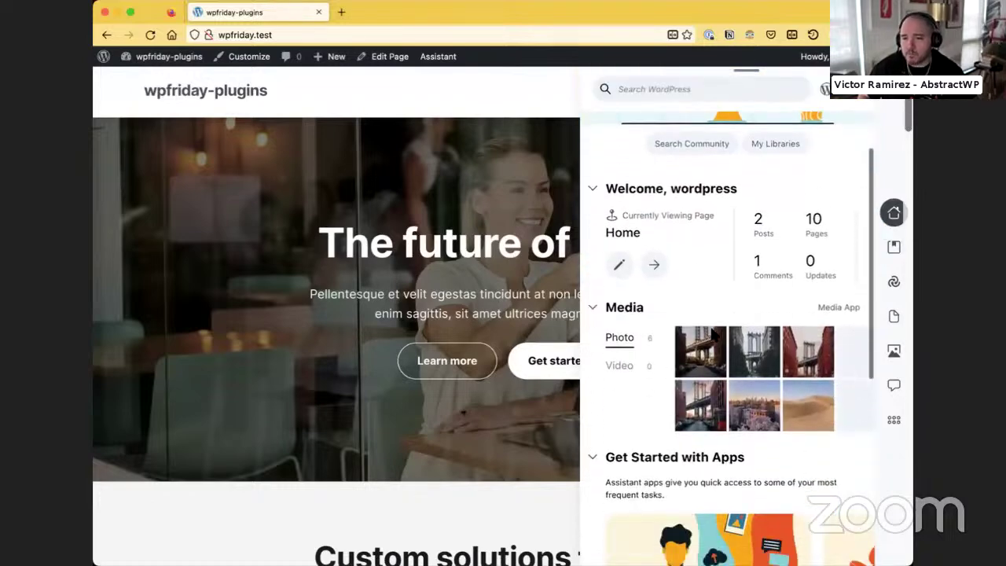
pyautogui.scroll(-3, 699, 346)
pyautogui.click(593, 296)
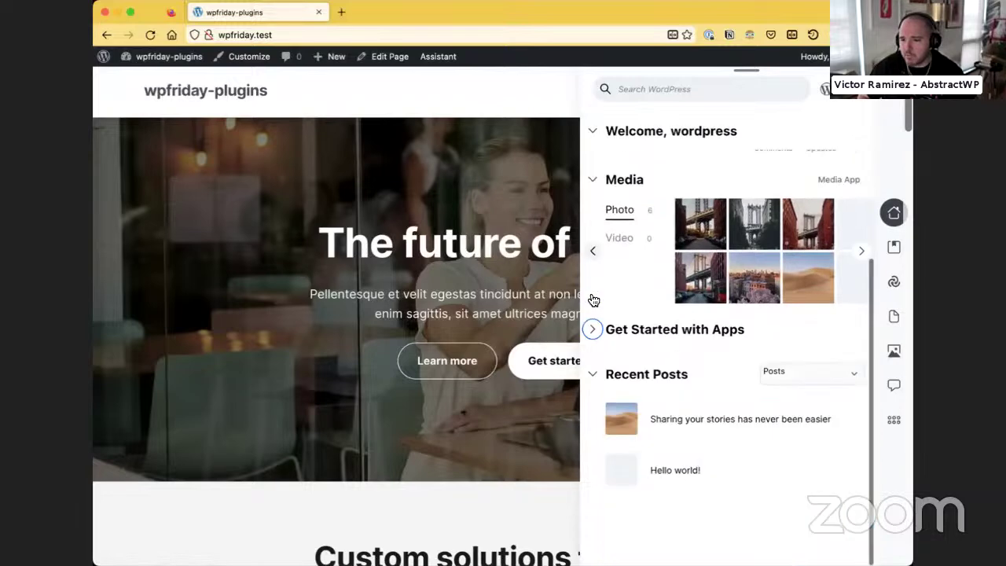
pyautogui.moveTo(699, 412)
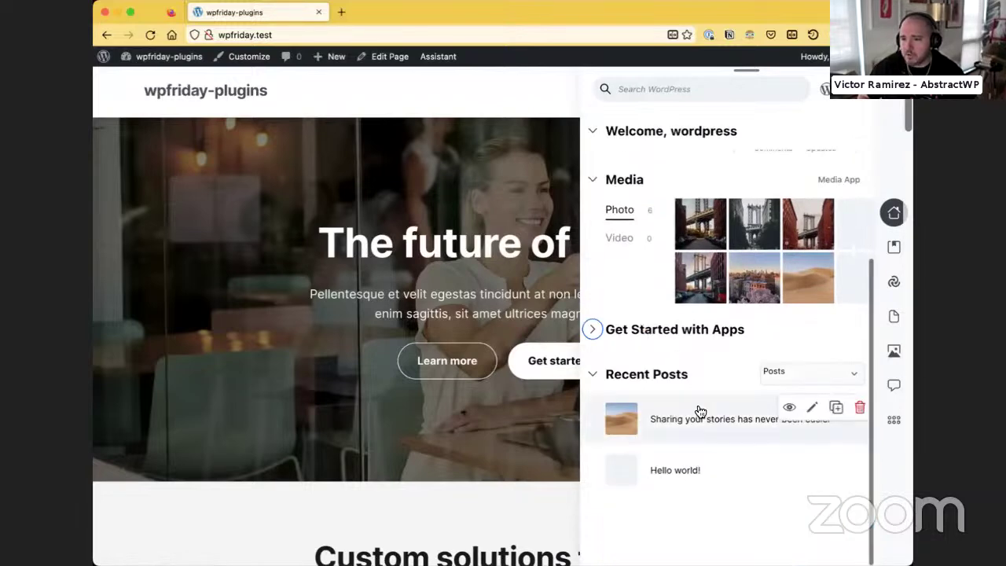
pyautogui.click(779, 376)
pyautogui.click(778, 383)
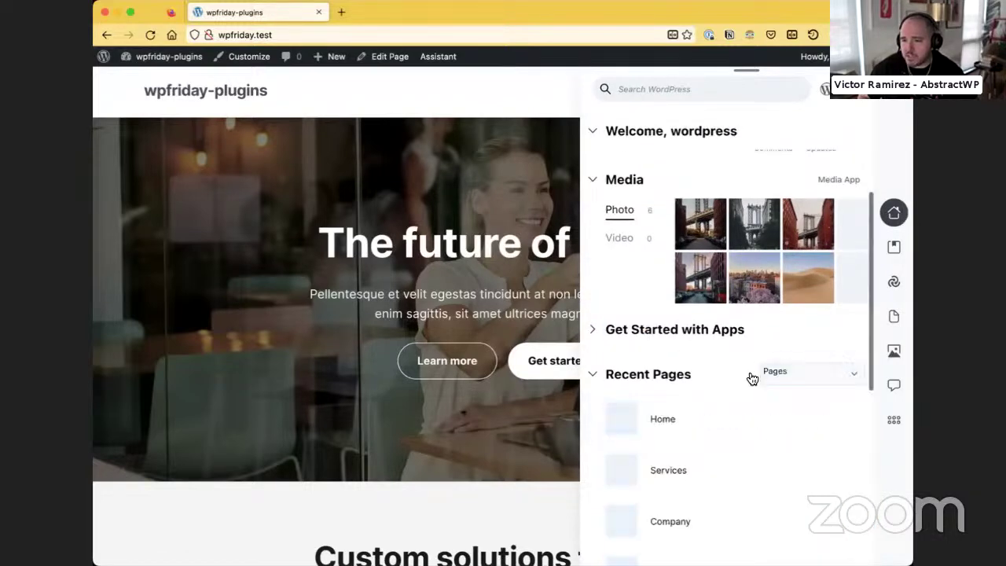
pyautogui.scroll(-10, 657, 422)
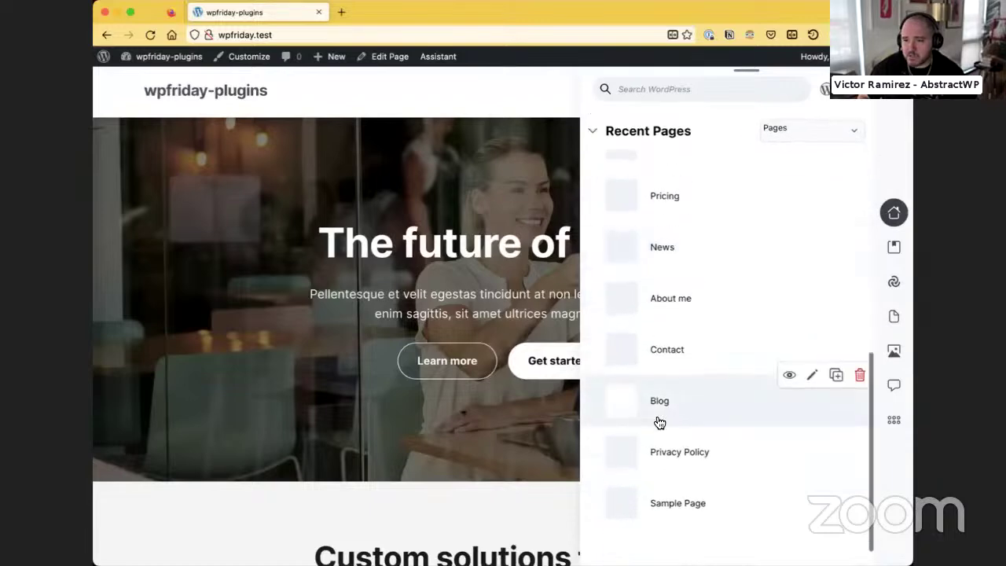
pyautogui.scroll(3, 657, 354)
pyautogui.click(657, 280)
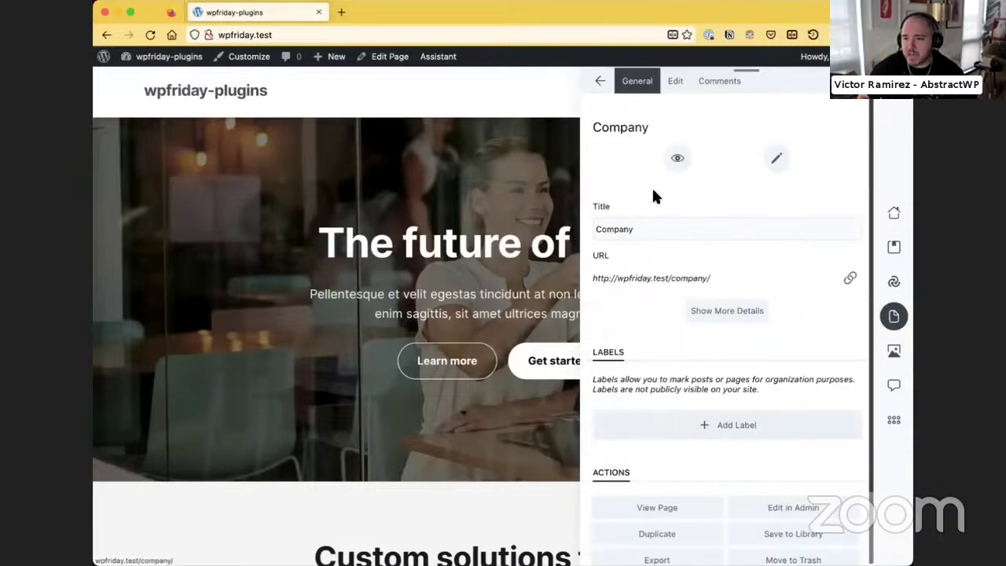
# Check the Company page's Title field and view the page on the site
pyautogui.click(647, 221)
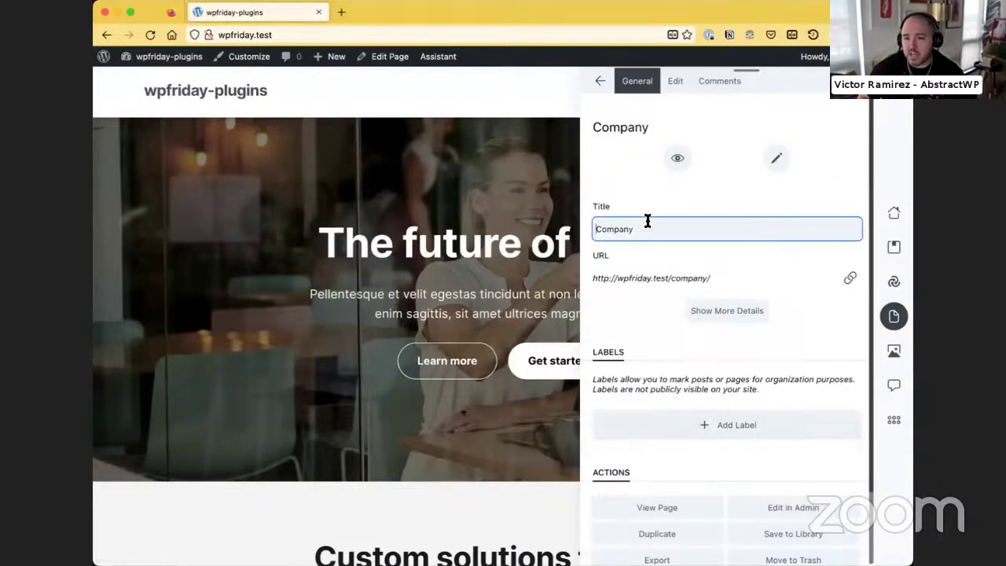
pyautogui.click(680, 159)
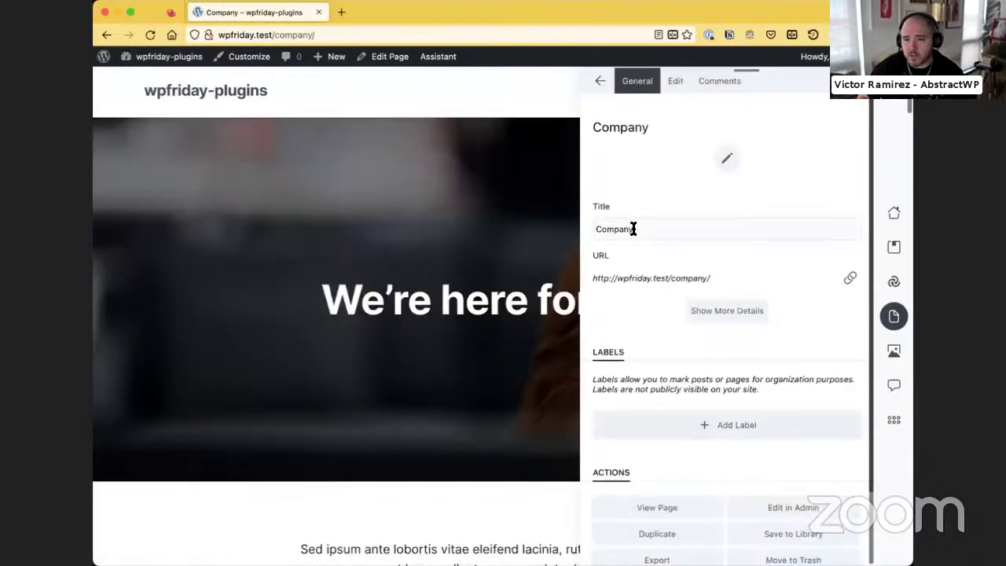
pyautogui.click(633, 229)
pyautogui.scroll(-2, 645, 259)
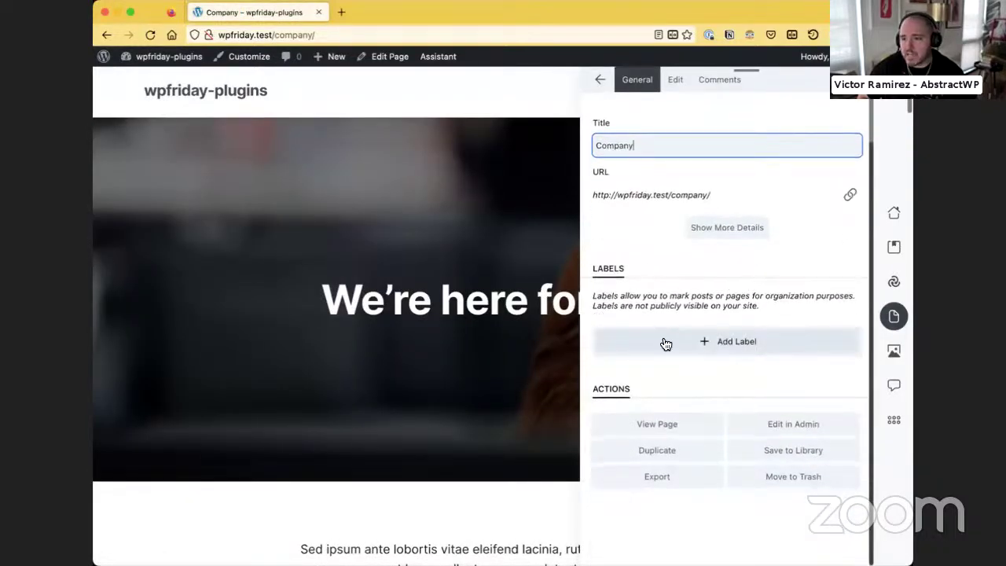
pyautogui.scroll(2, 665, 342)
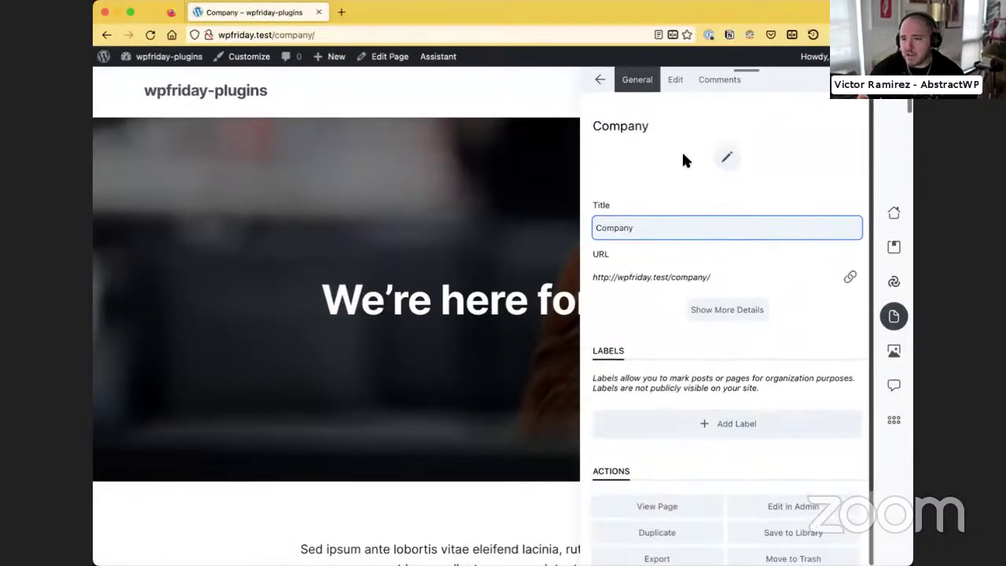
# Inspect the second Media photo's details, return to the Recent Pages list, and start a new tab
pyautogui.click(600, 80)
pyautogui.scroll(-5, 649, 359)
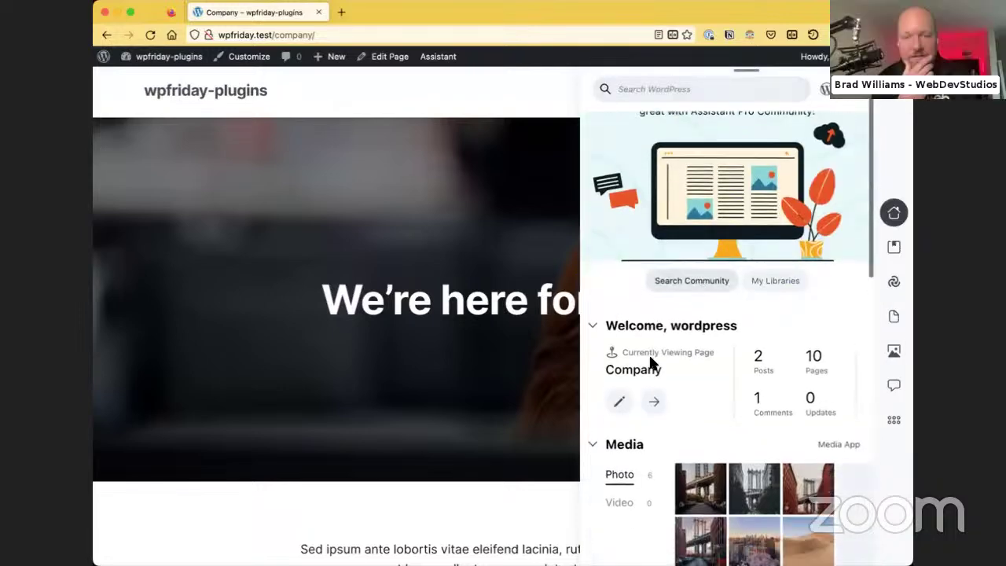
pyautogui.click(760, 297)
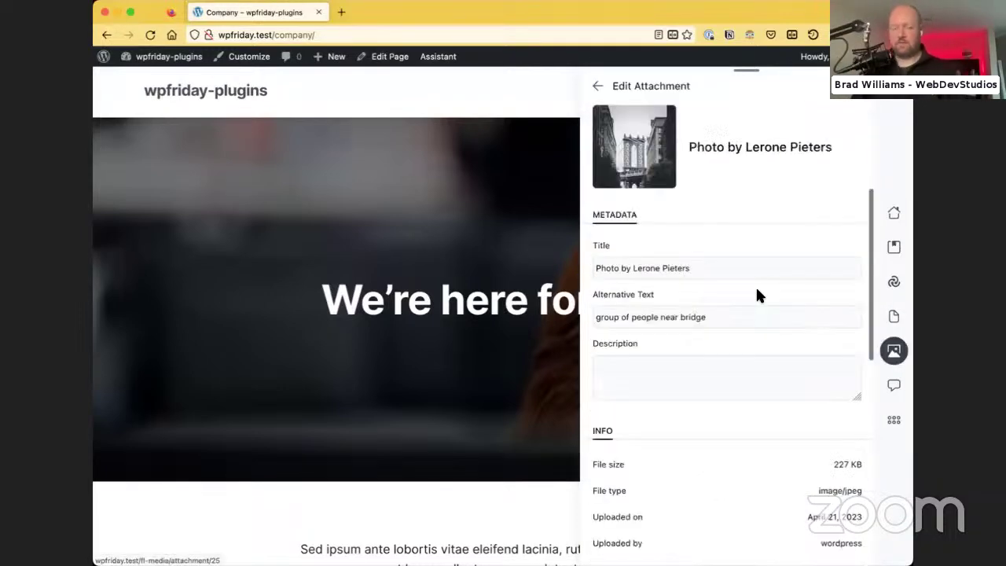
pyautogui.click(598, 86)
pyautogui.scroll(-5, 731, 337)
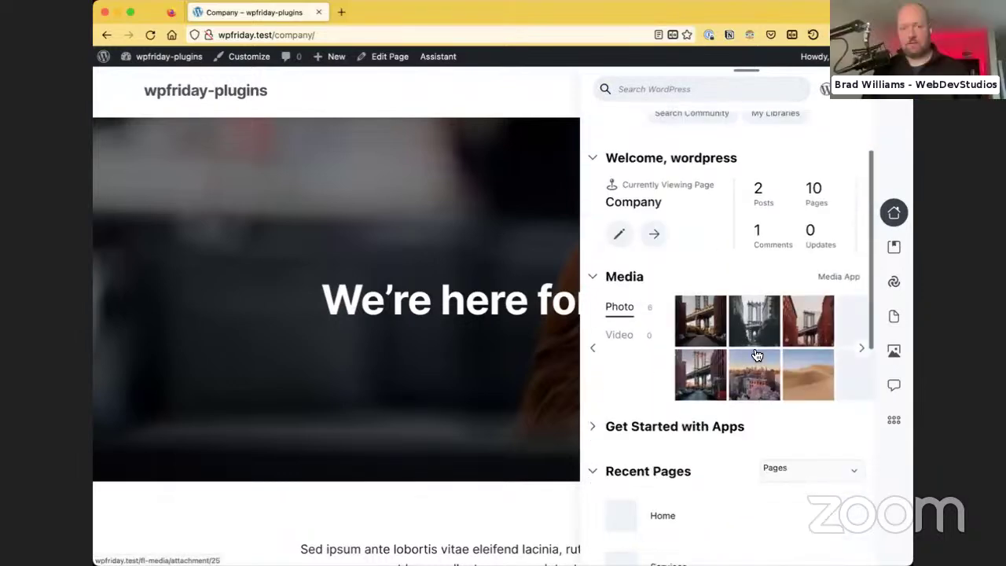
pyautogui.scroll(-8, 756, 355)
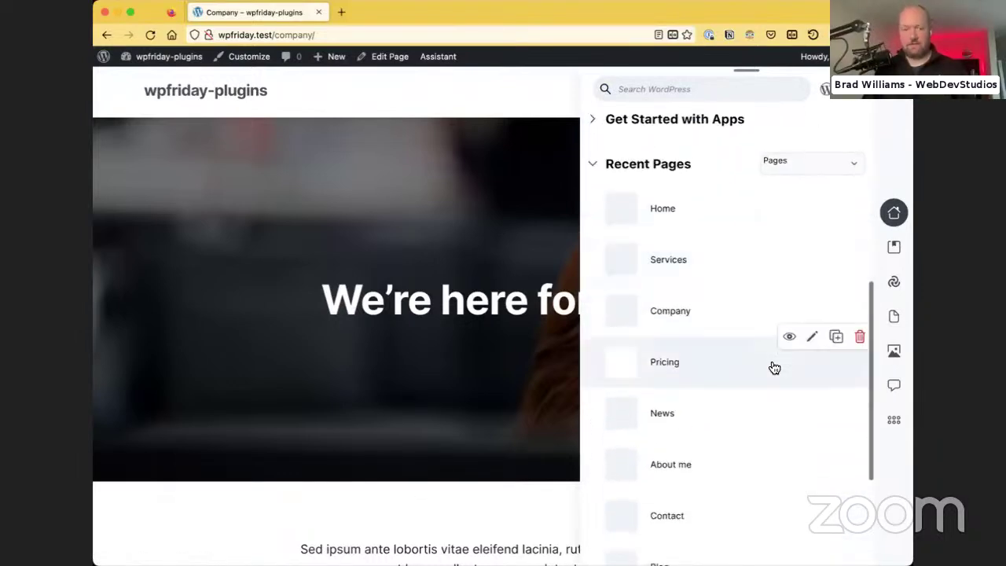
pyautogui.click(341, 12)
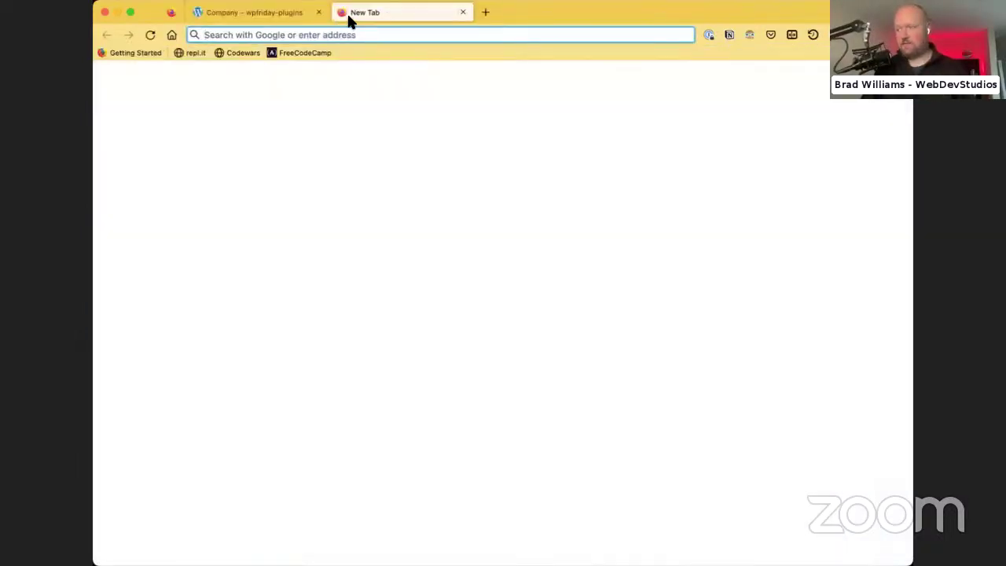
# Load makerbot.com in the new tab, scroll through its homepage, and return to WordPress
pyautogui.write('makerbo')
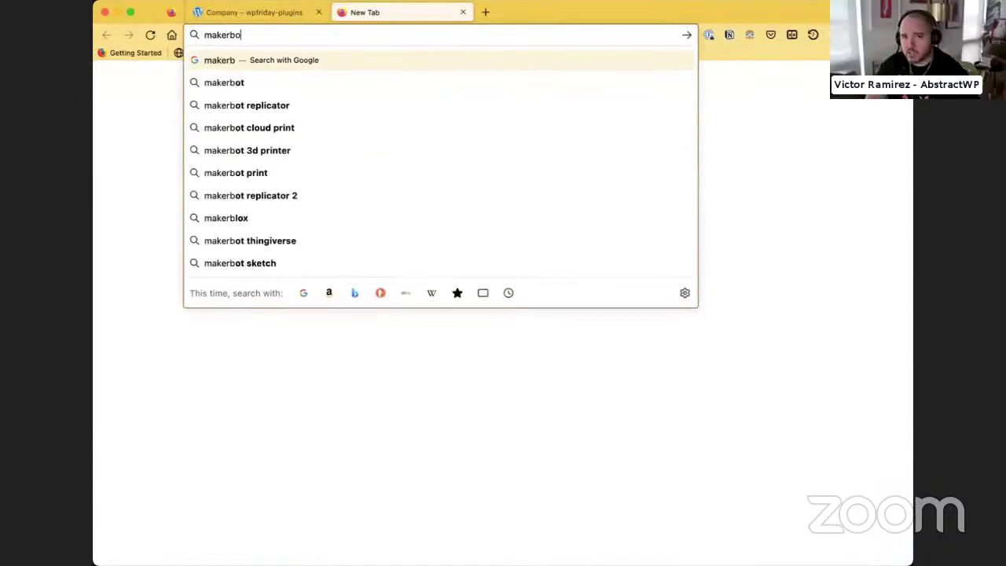
pyautogui.write('t.com')
pyautogui.press('Return')
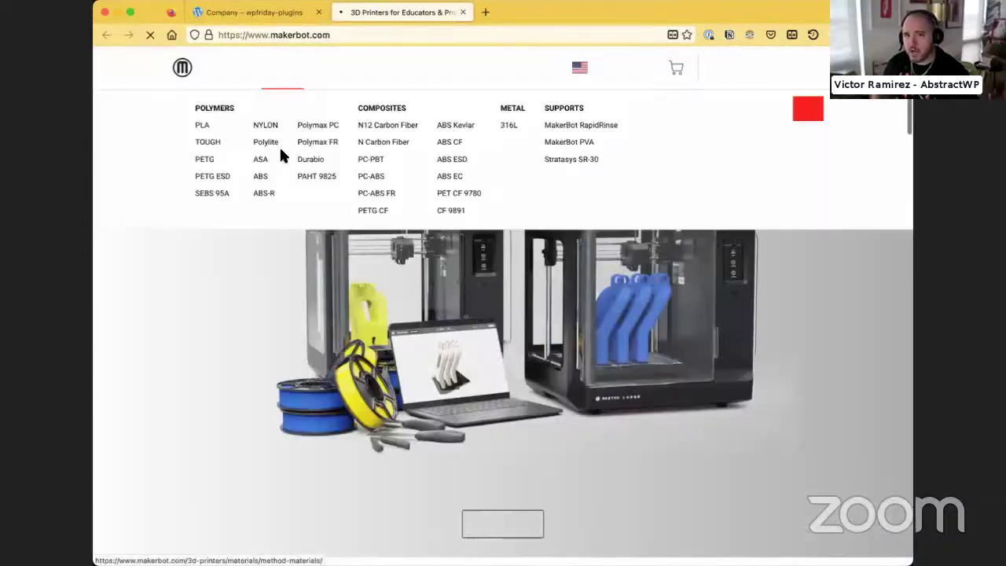
pyautogui.scroll(-5, 461, 371)
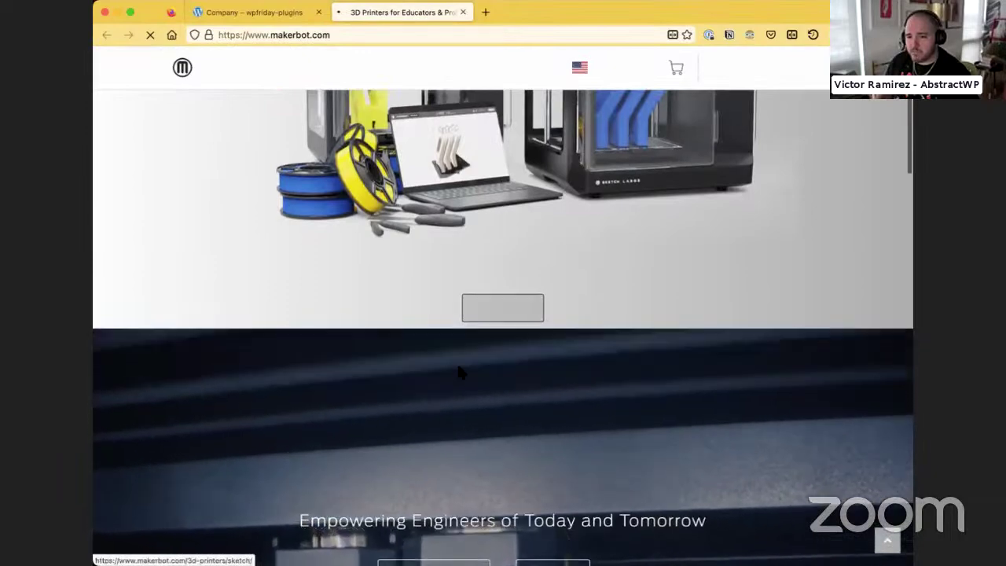
pyautogui.scroll(-5, 465, 353)
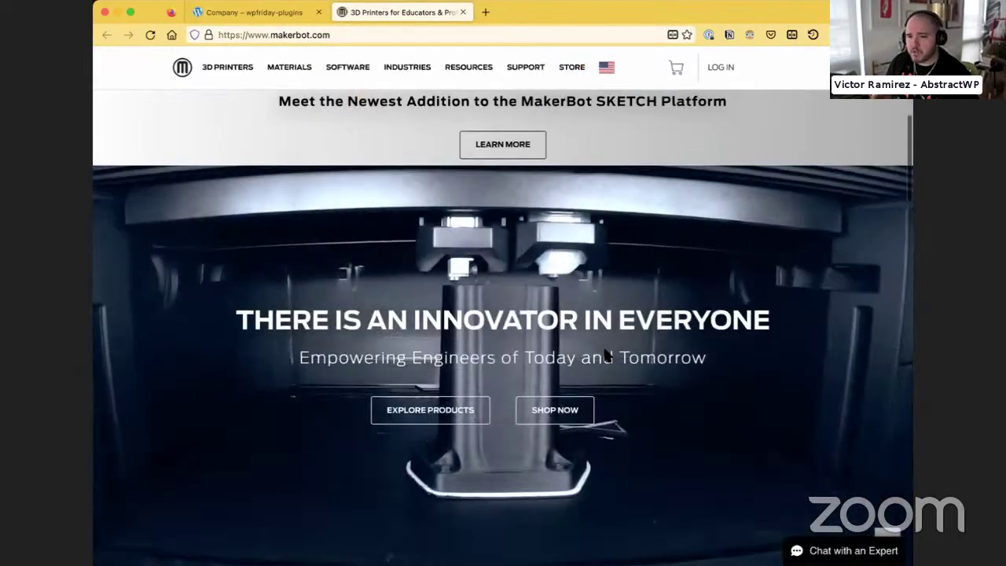
pyautogui.scroll(-10, 602, 346)
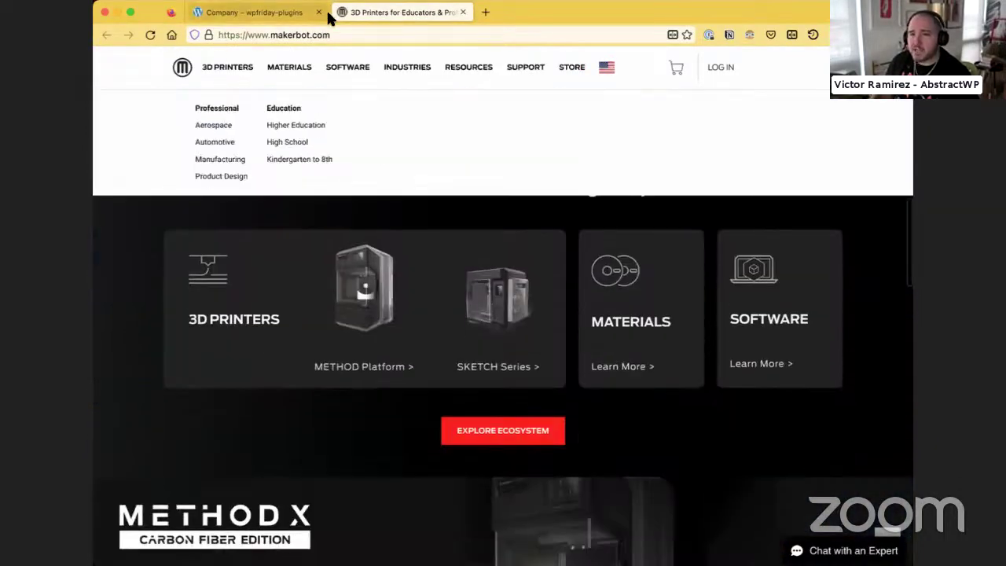
pyautogui.scroll(-4, 314, 275)
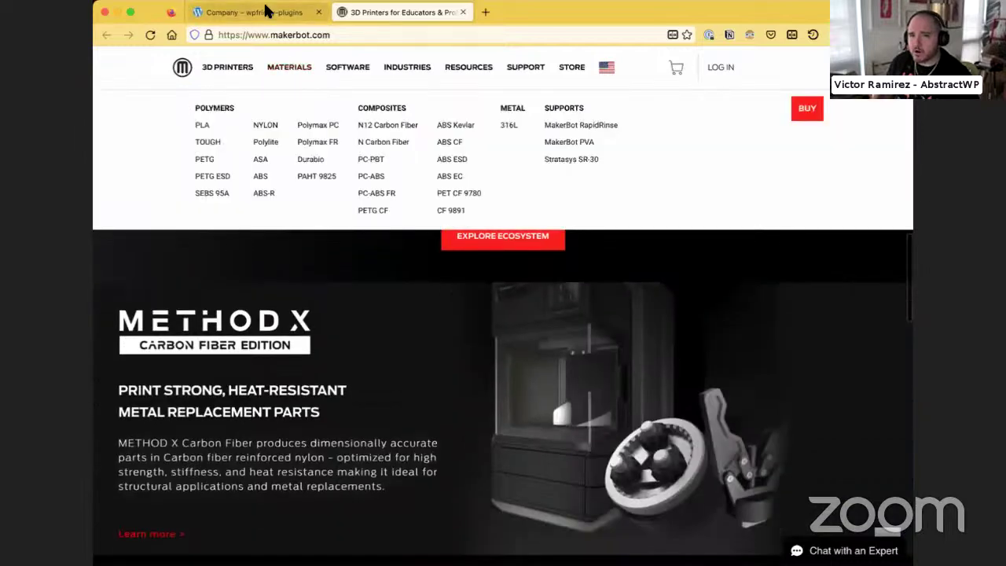
pyautogui.click(265, 11)
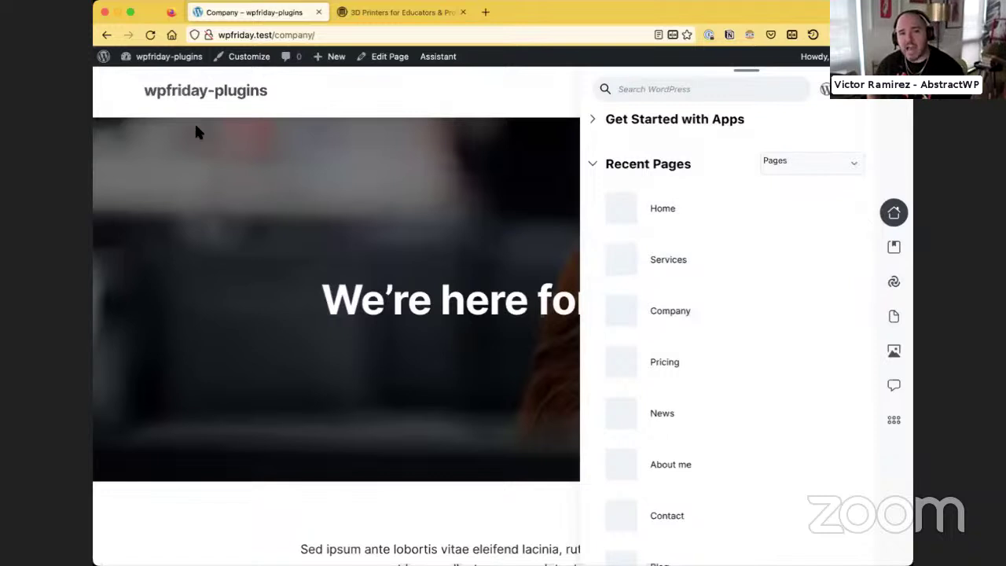
# Open the Pricing page's details from the Recent Pages list
pyautogui.moveTo(106, 63)
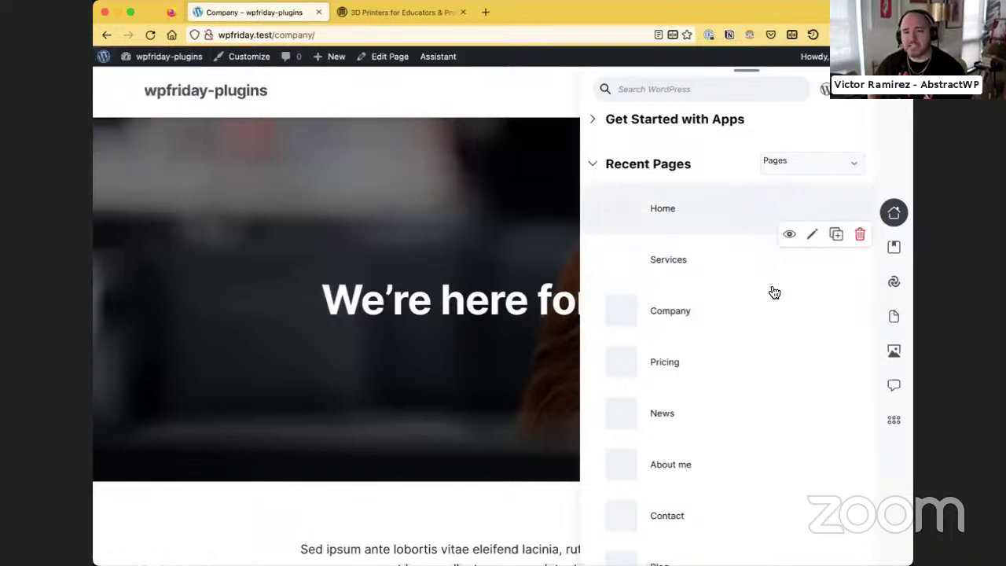
pyautogui.scroll(-2, 719, 320)
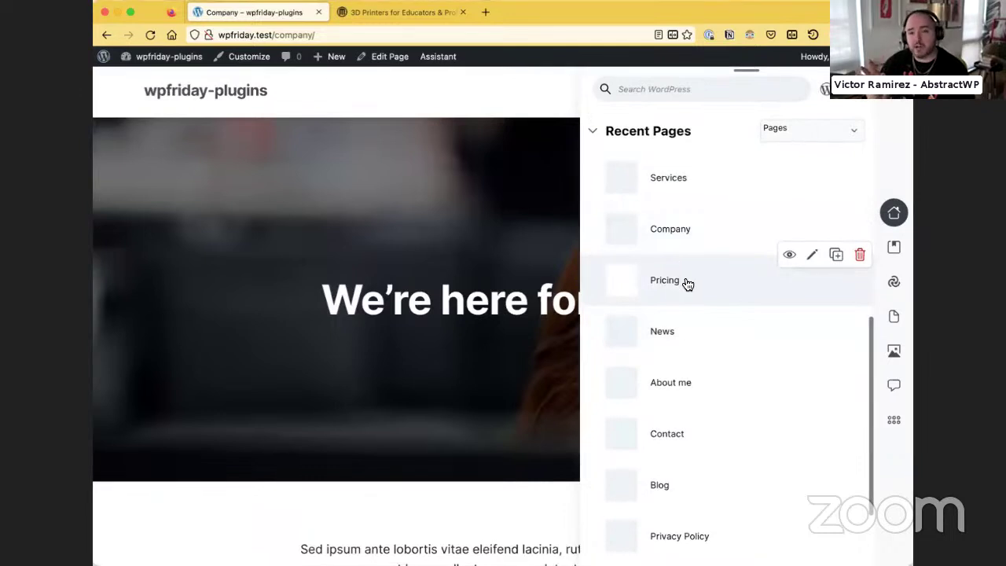
pyautogui.click(680, 293)
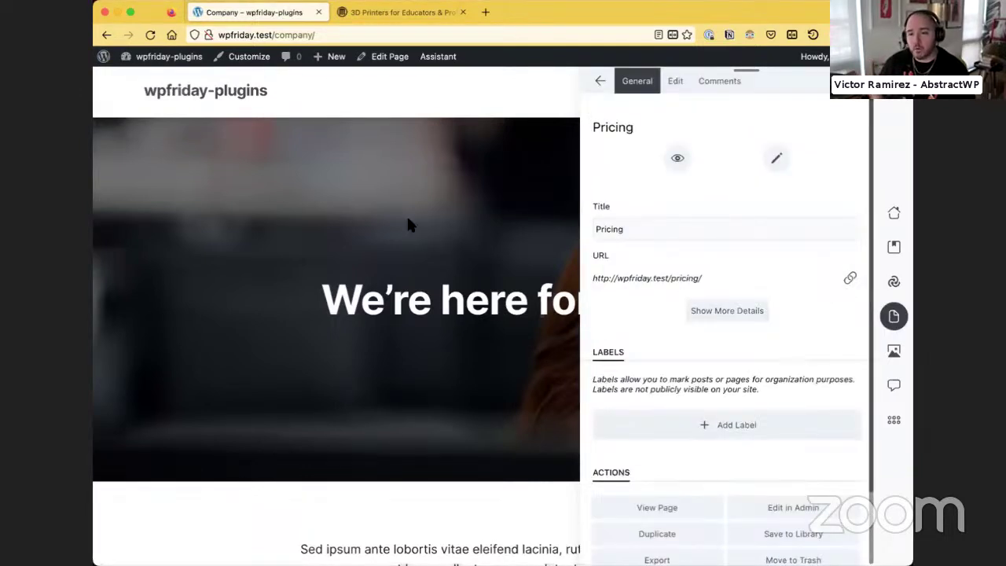
# Browse the MakerBot site's industries section and CloudPrint software page
pyautogui.click(400, 17)
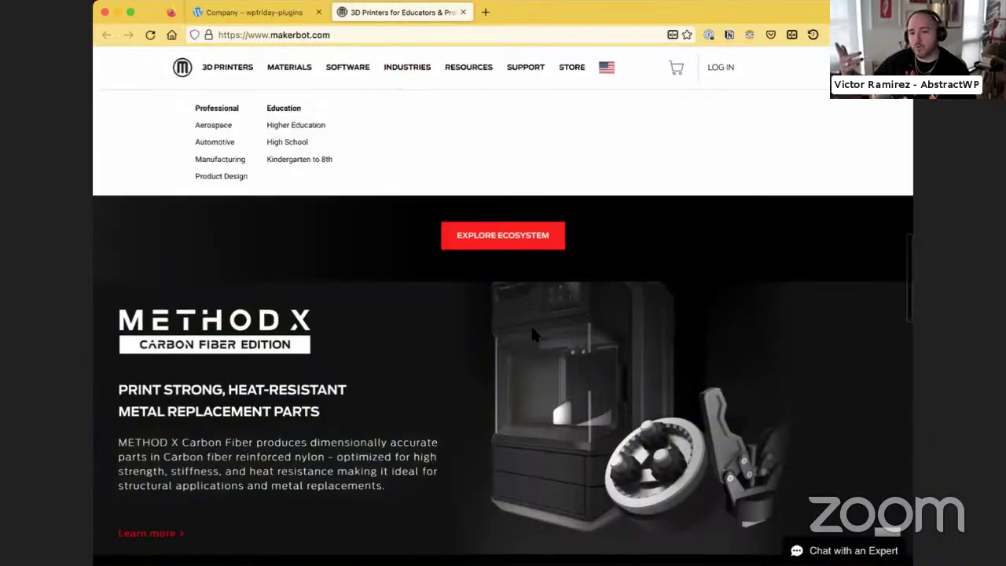
pyautogui.scroll(-10, 531, 325)
pyautogui.click(280, 20)
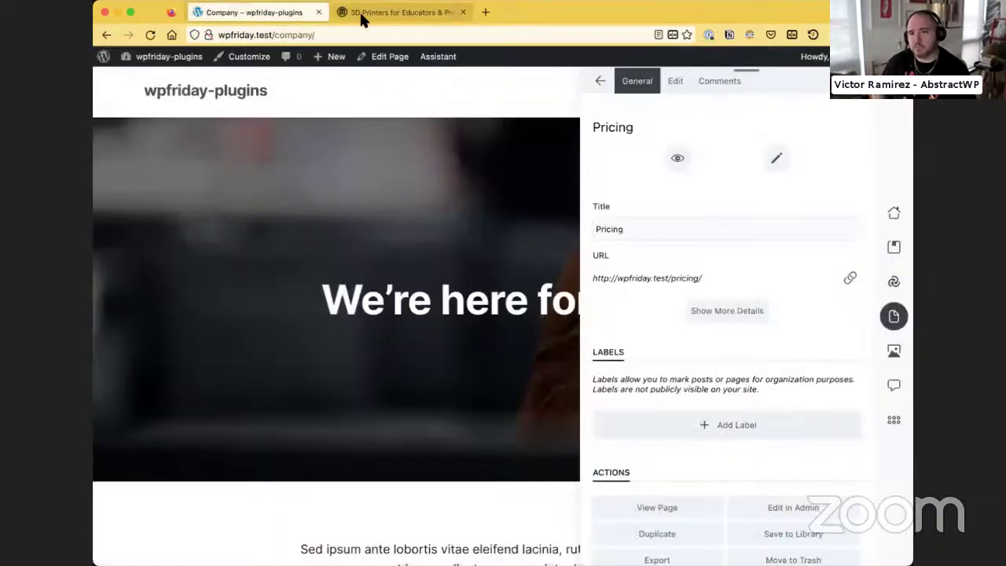
pyautogui.click(397, 12)
pyautogui.scroll(-5, 503, 354)
pyautogui.scroll(15, 404, 310)
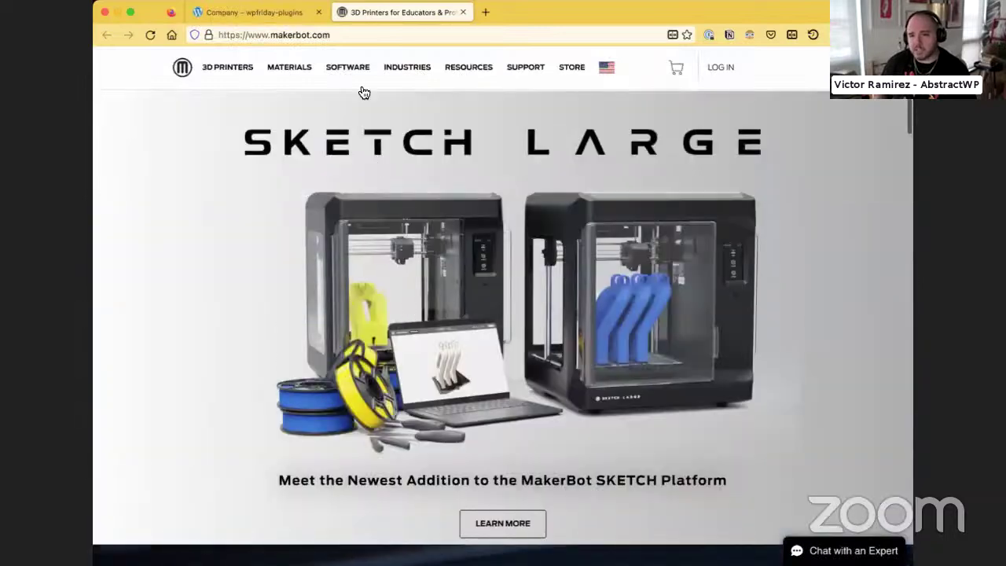
pyautogui.click(415, 70)
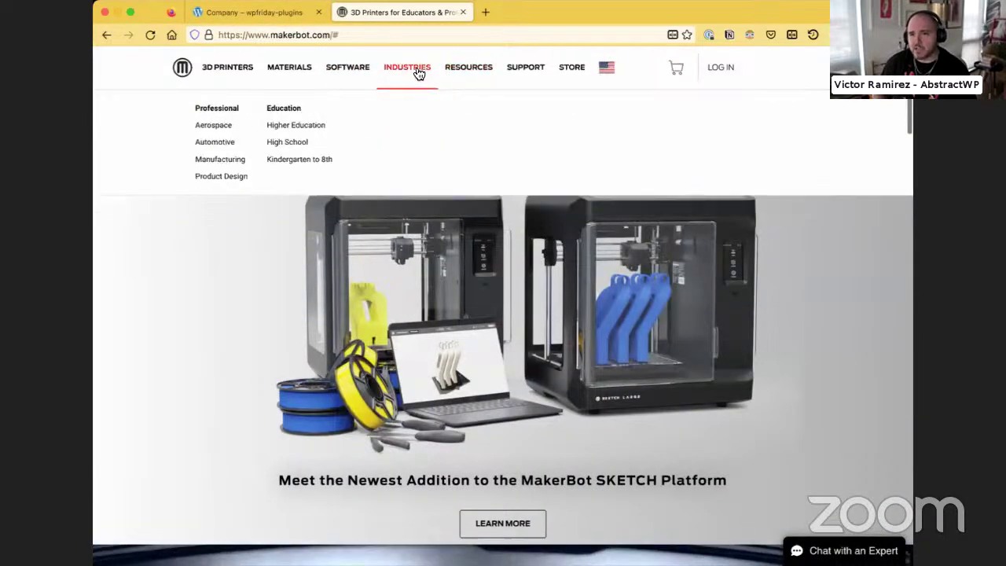
pyautogui.click(347, 67)
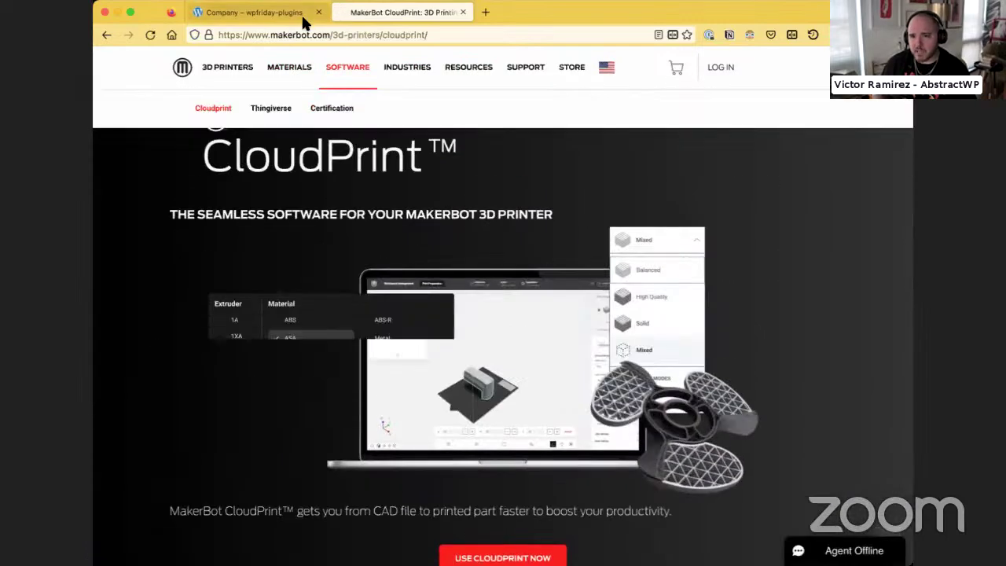
pyautogui.click(303, 14)
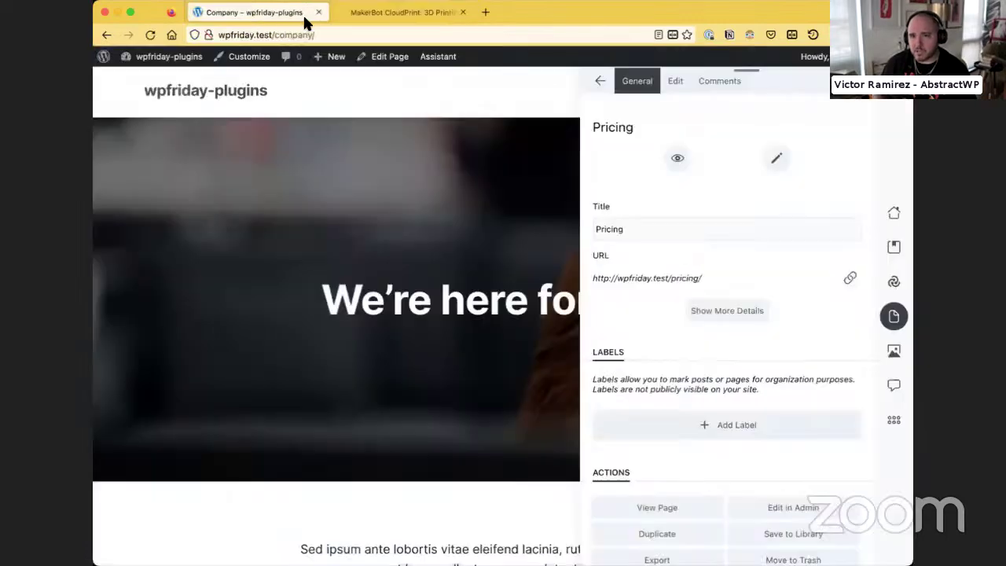
# Check the Pricing page title and its colour-label options, then open the Media library
pyautogui.click(641, 230)
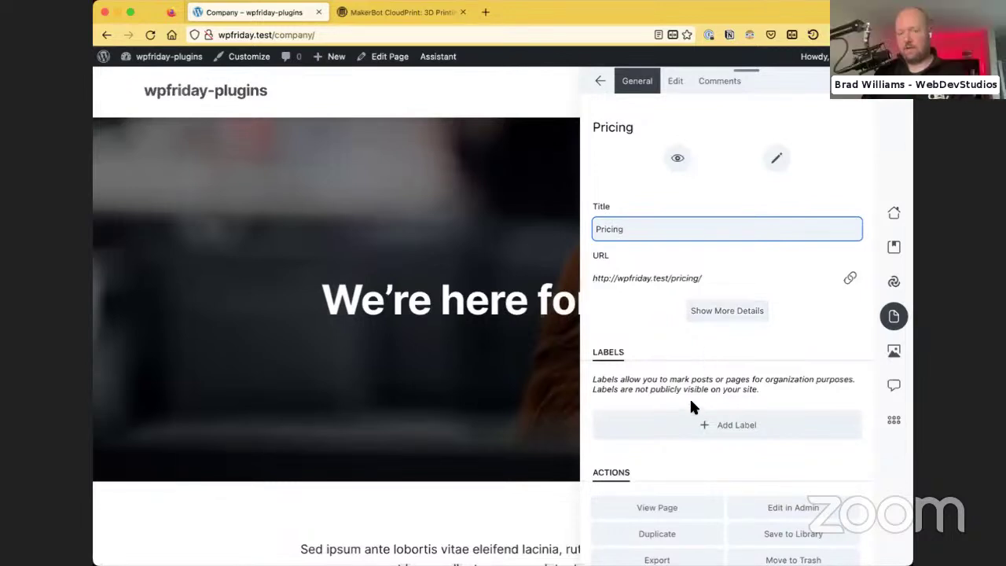
pyautogui.scroll(-3, 689, 401)
pyautogui.click(675, 342)
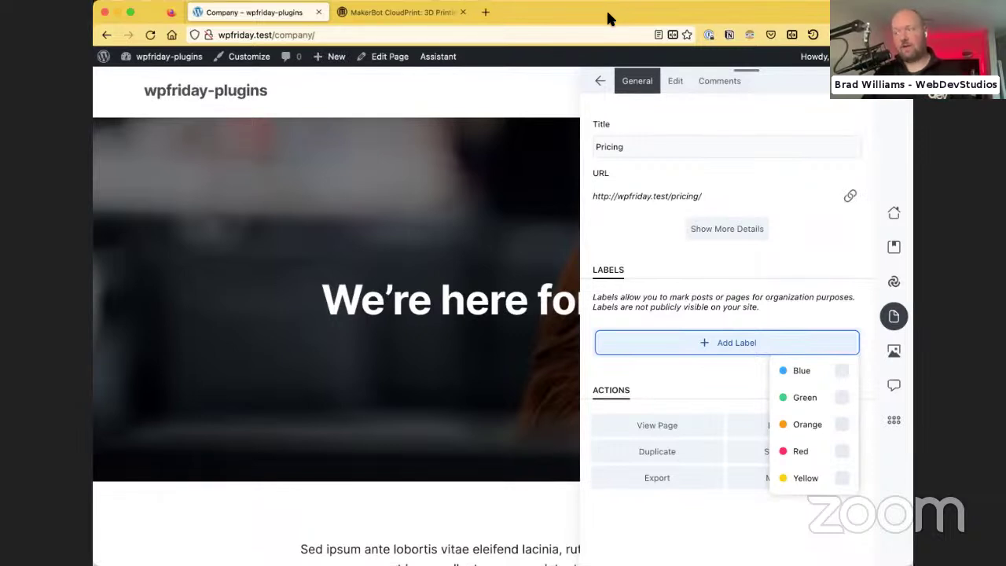
pyautogui.click(894, 354)
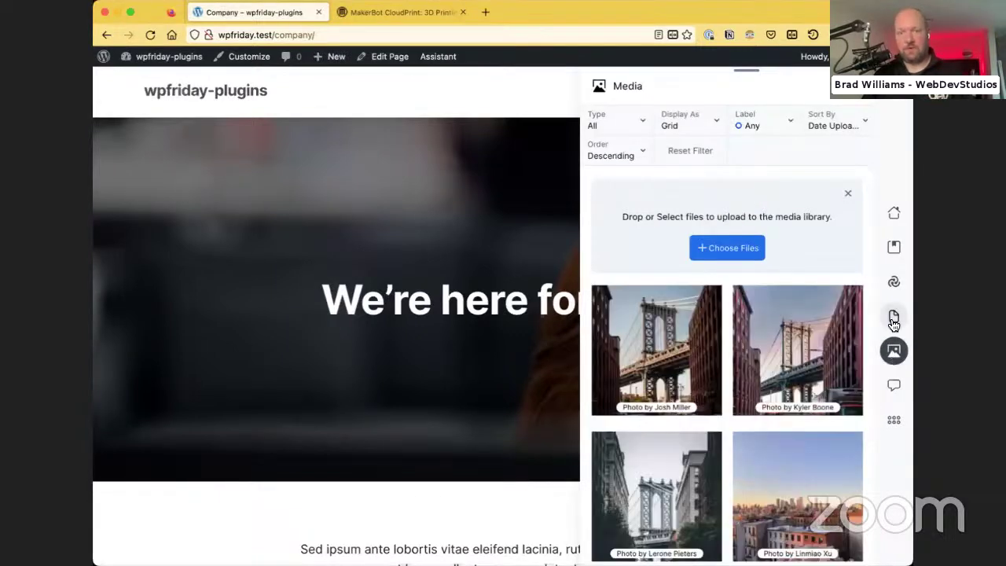
# Browse the Assistant panel's Content, Get Inspired patterns, Media and pending comments views
pyautogui.click(893, 319)
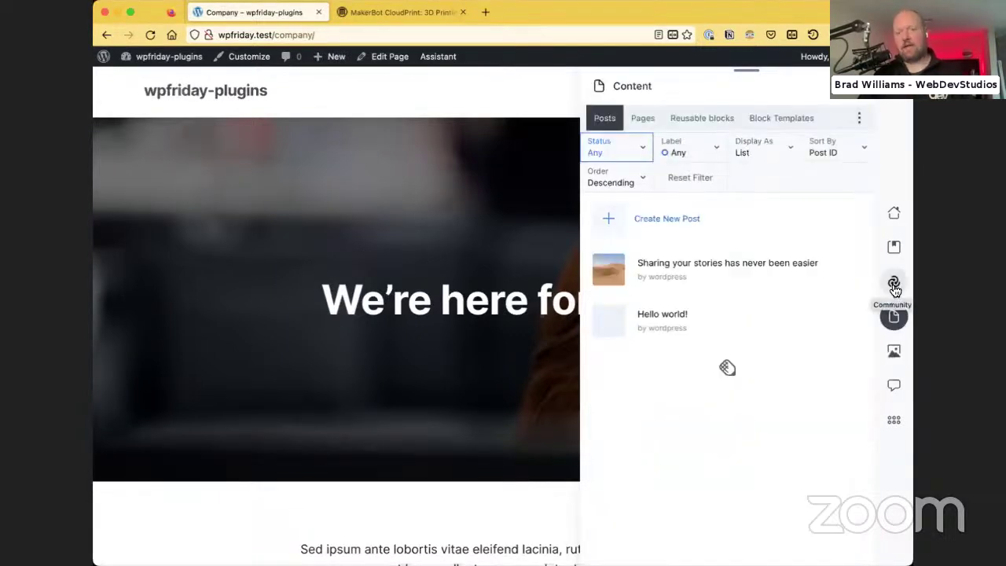
pyautogui.click(893, 283)
pyautogui.click(896, 320)
pyautogui.click(897, 353)
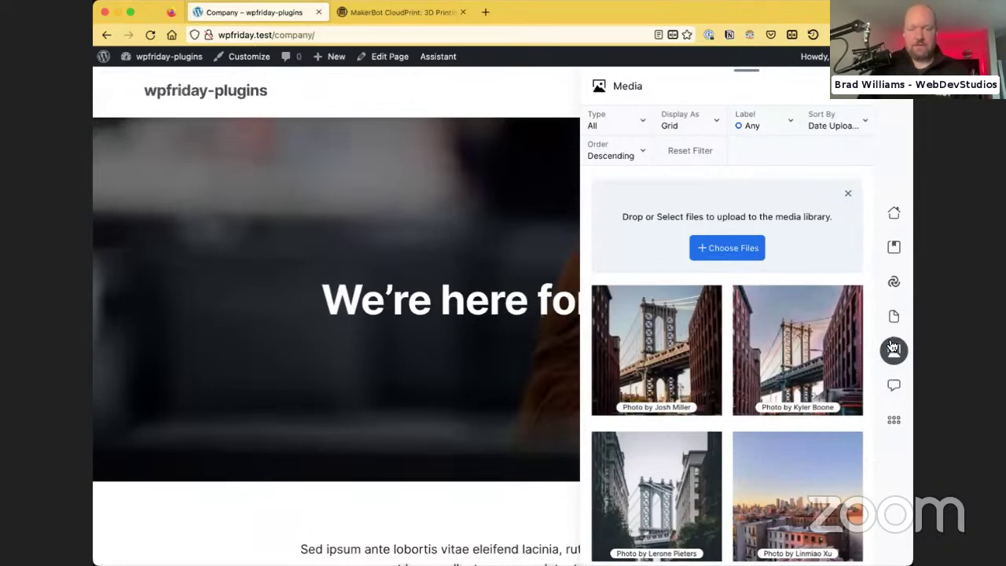
pyautogui.click(893, 384)
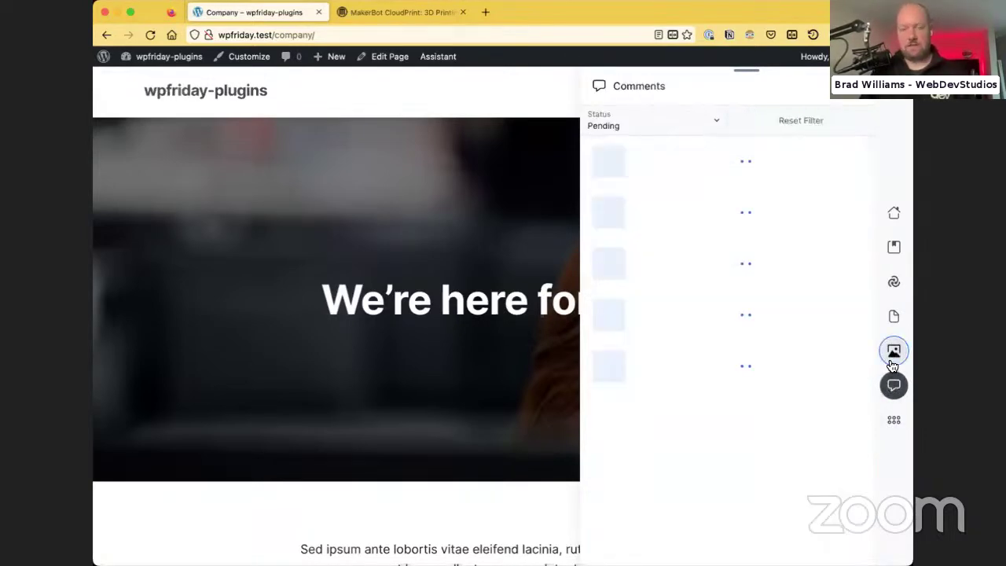
pyautogui.click(893, 363)
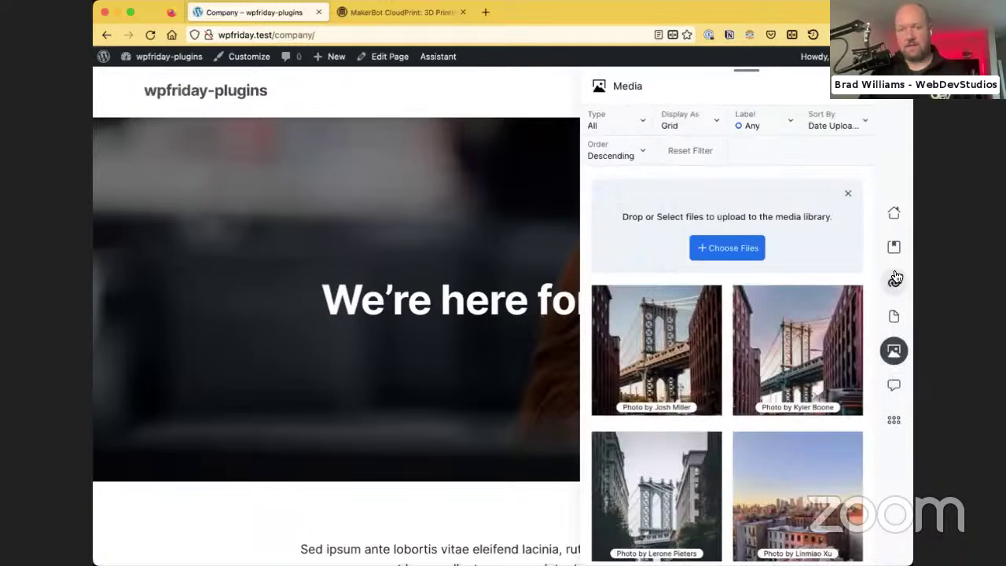
pyautogui.click(893, 319)
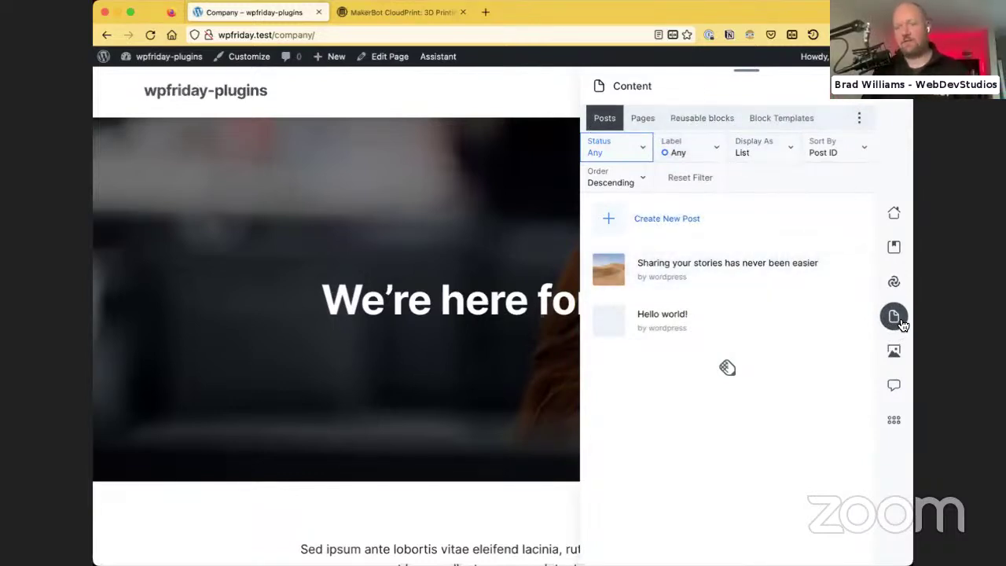
# Switch the Content list between the Reusable blocks, Block Templates and Pages tabs
pyautogui.click(676, 120)
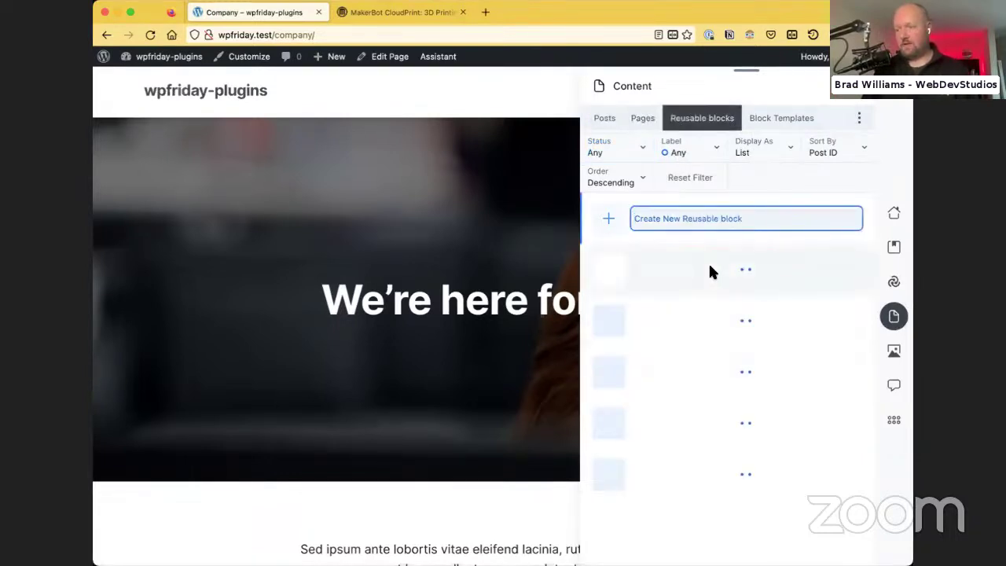
pyautogui.click(772, 120)
pyautogui.click(643, 119)
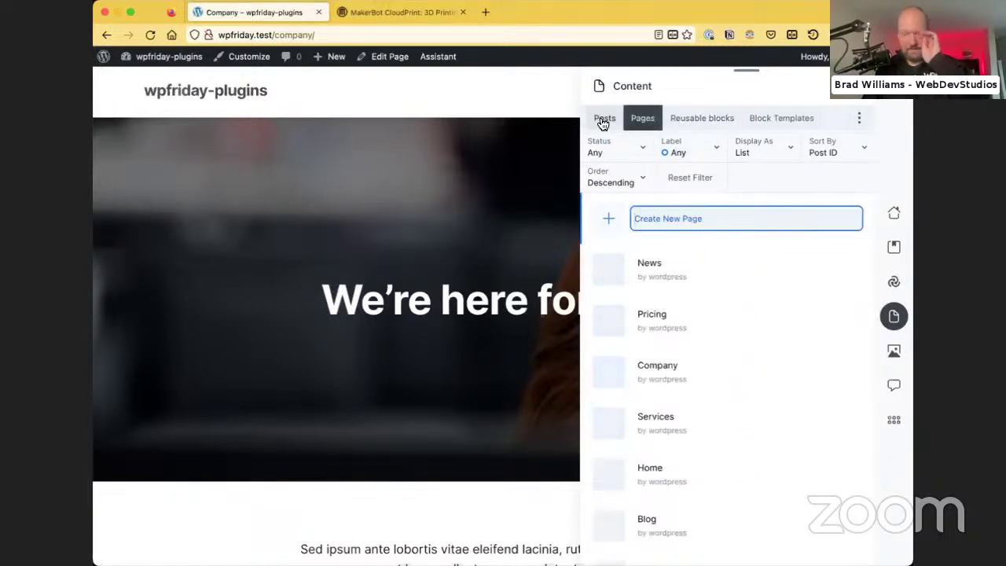
pyautogui.click(681, 119)
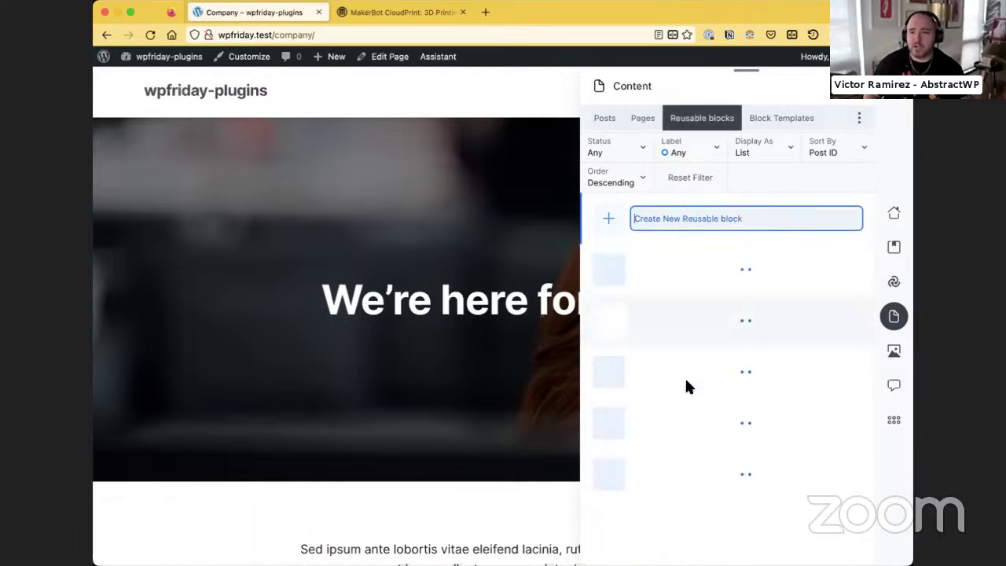
pyautogui.scroll(-2, 688, 287)
pyautogui.scroll(2, 688, 291)
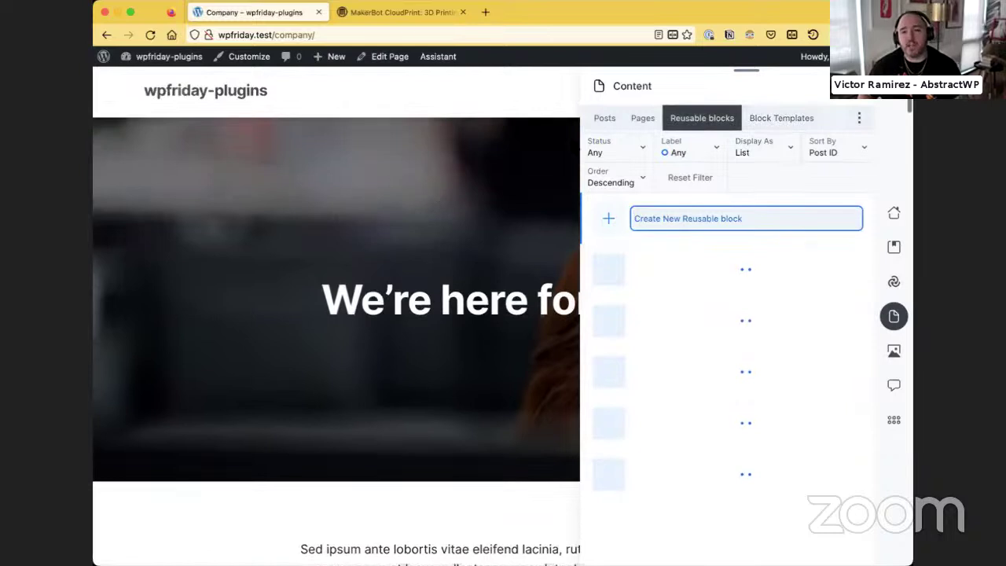
pyautogui.click(772, 111)
pyautogui.click(722, 124)
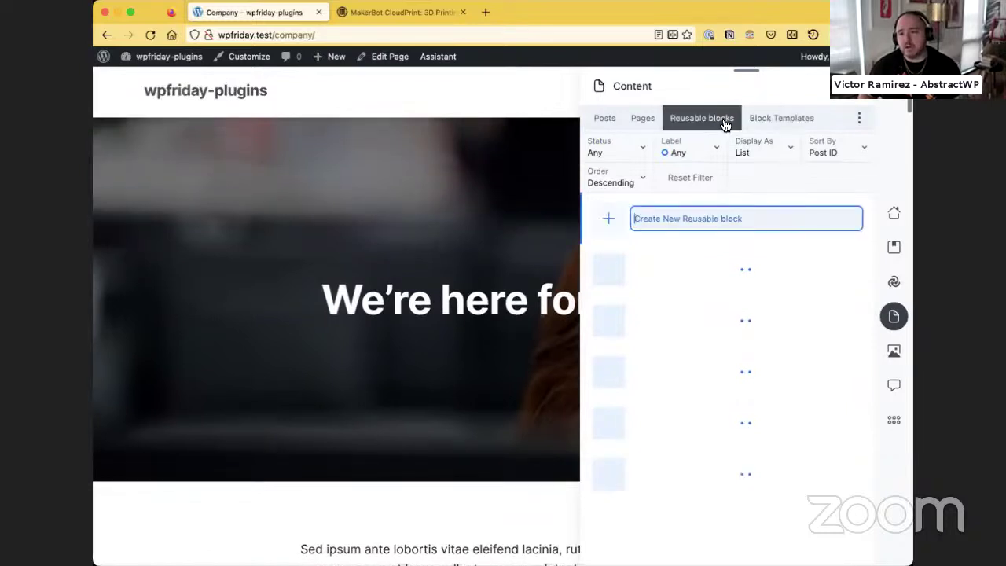
pyautogui.click(790, 124)
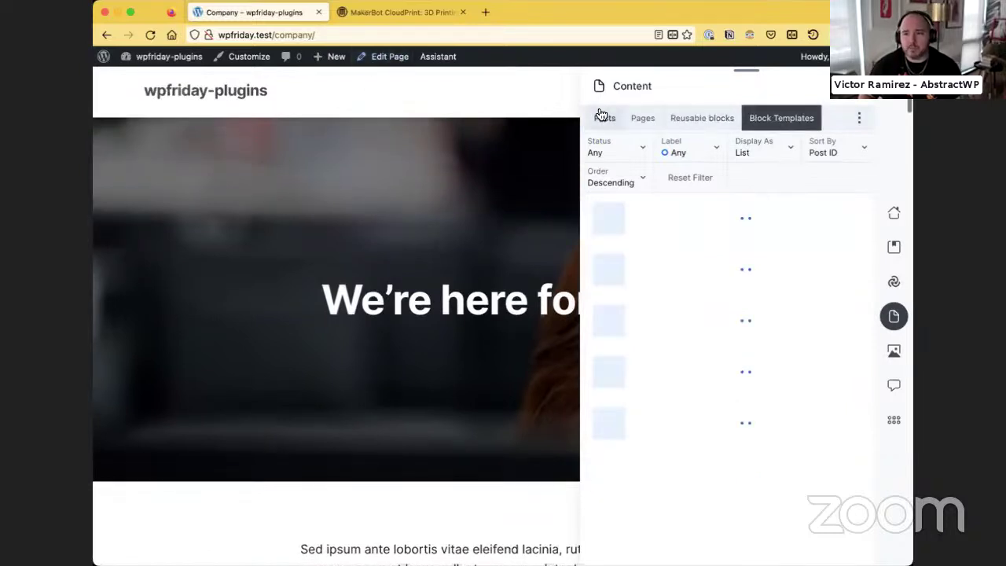
# Cycle the Content list through Posts, Pages, Reusable blocks and Block Templates, ending on Pages
pyautogui.click(603, 117)
pyautogui.click(643, 118)
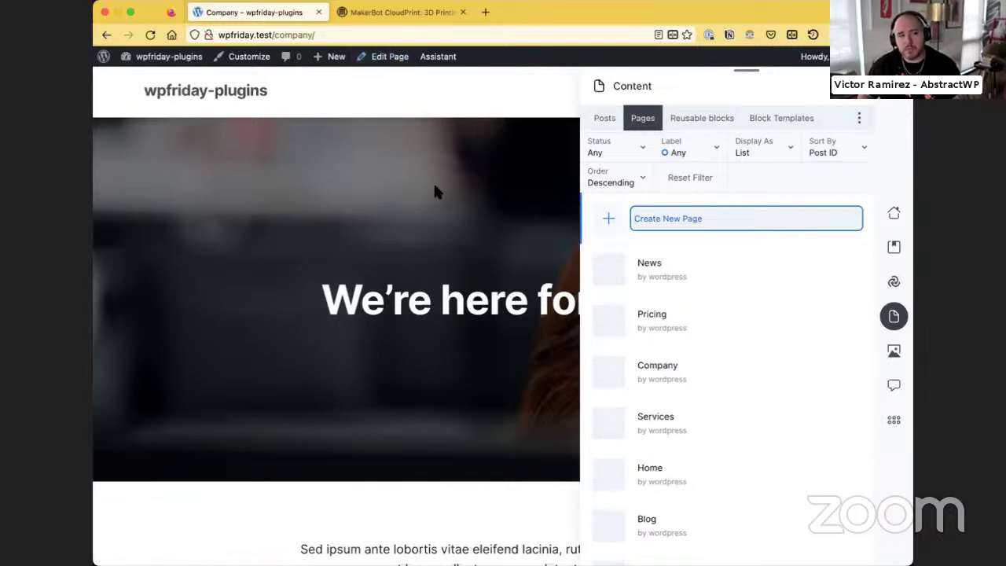
pyautogui.click(696, 122)
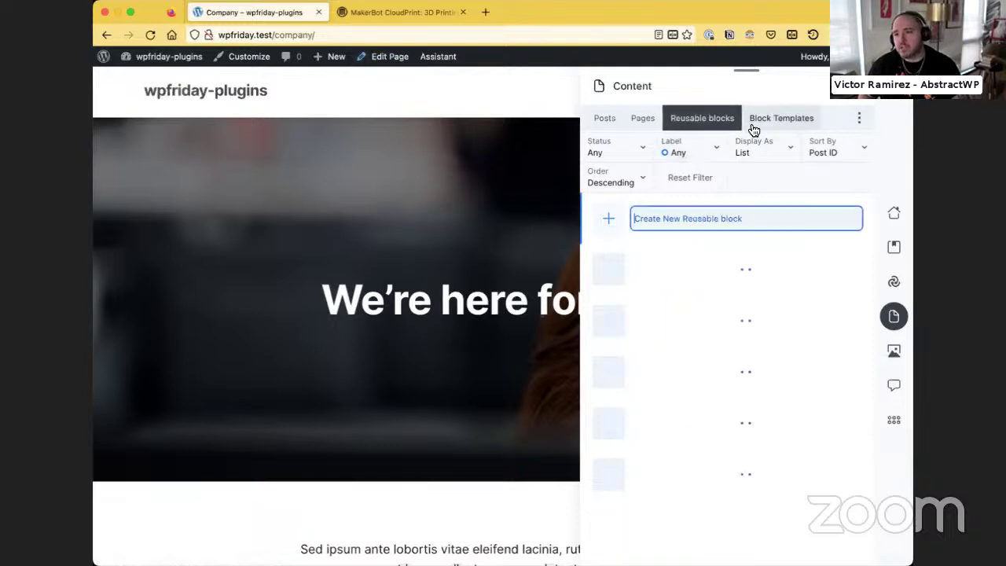
pyautogui.click(753, 126)
pyautogui.click(665, 122)
pyautogui.click(639, 122)
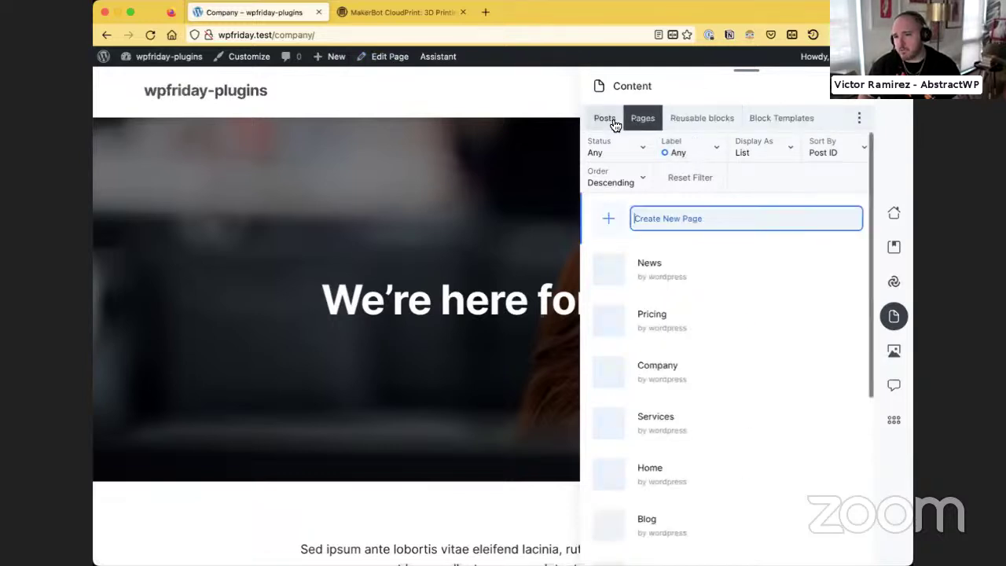
pyautogui.click(604, 119)
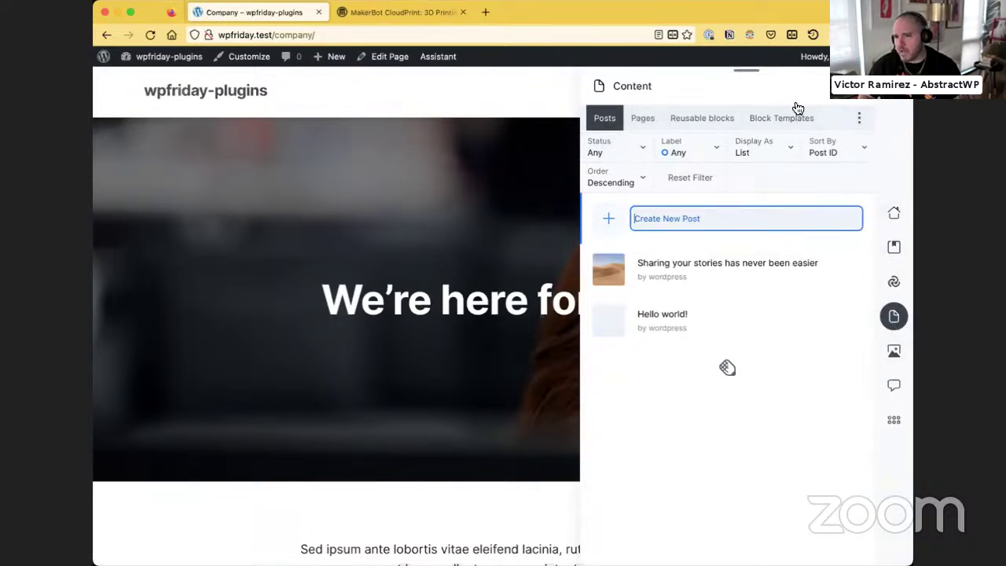
pyautogui.moveTo(728, 367); pyautogui.dragTo(886, 96)
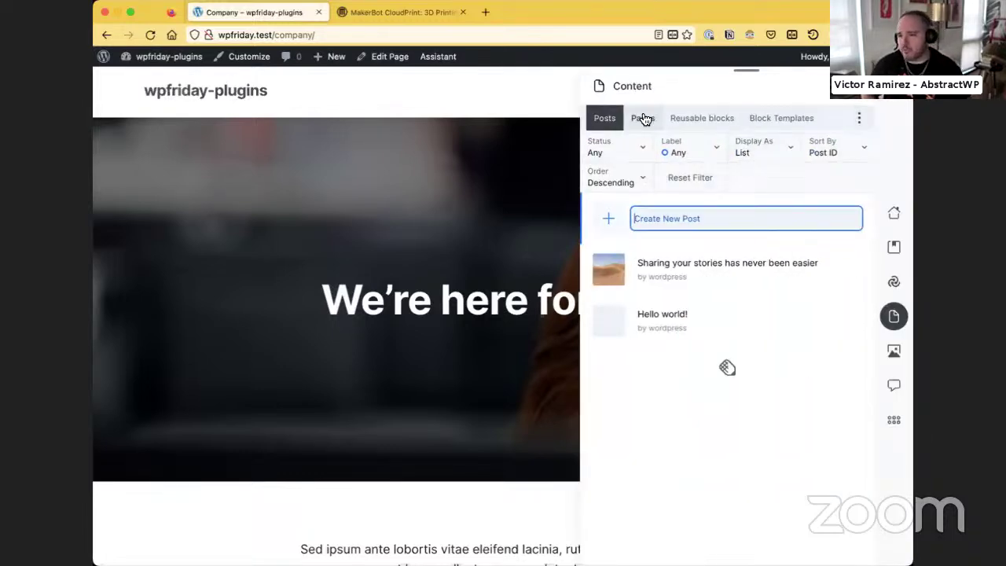
pyautogui.click(643, 118)
# Review the News page's colour-label options, then go to the About WordPress 6.2 page
pyautogui.click(690, 281)
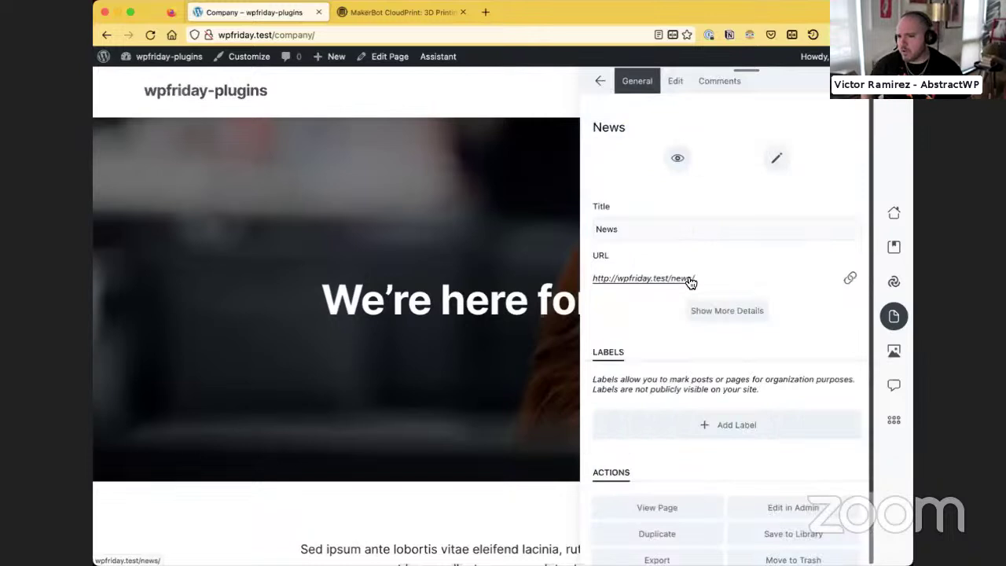
pyautogui.click(698, 424)
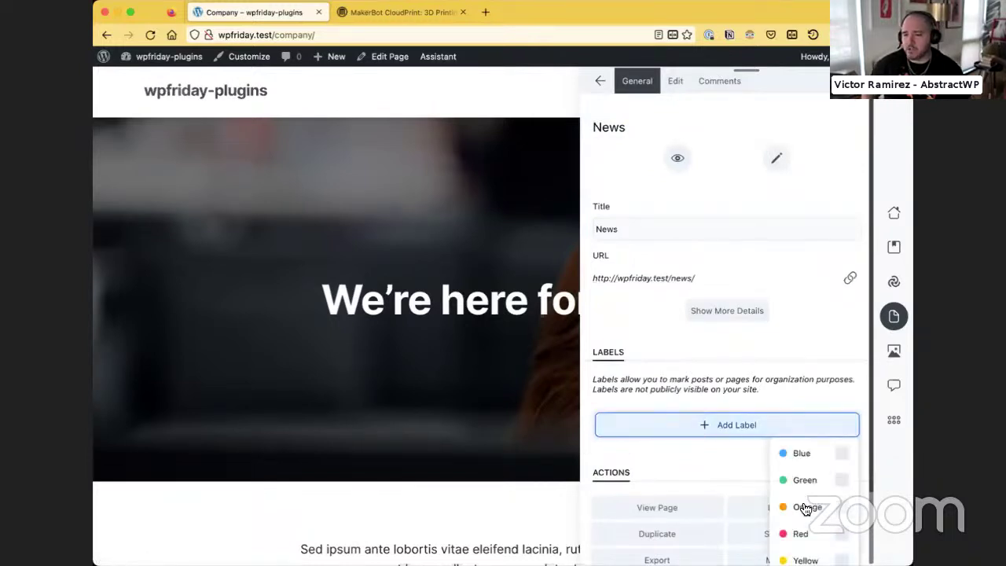
pyautogui.scroll(-2, 804, 503)
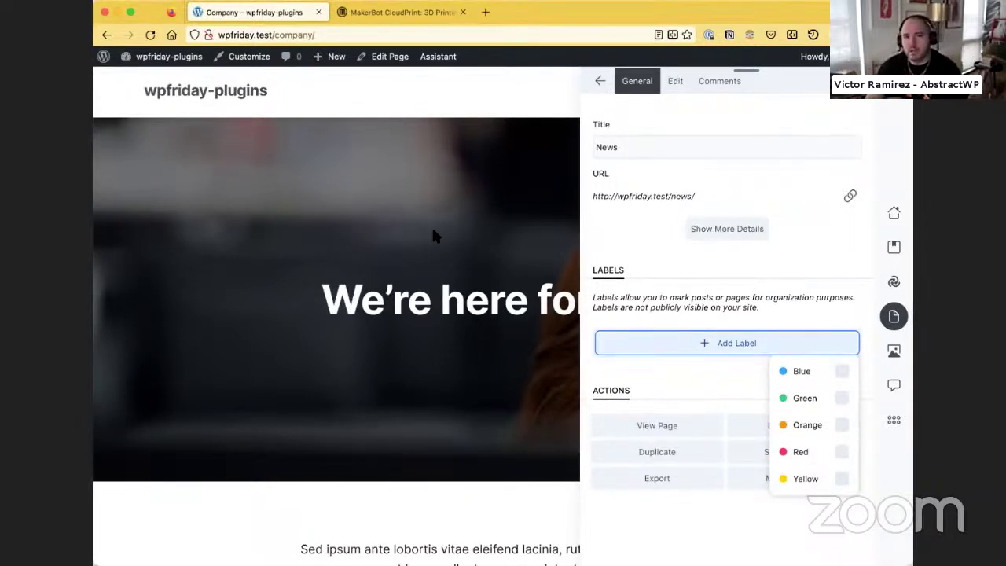
pyautogui.click(103, 57)
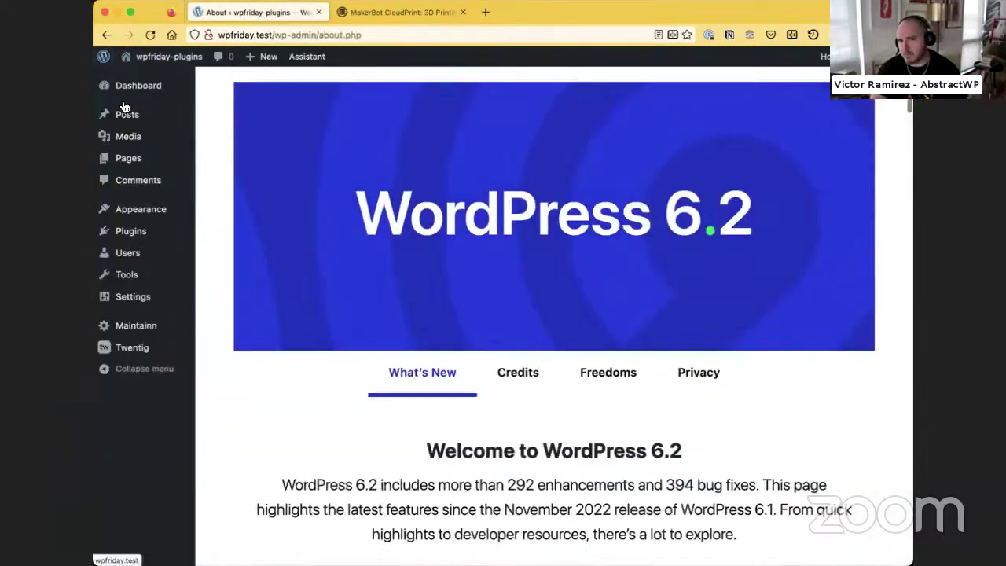
# Search the plugin directory for 'publis', then install and activate PublishPress Capabilities
pyautogui.click(236, 251)
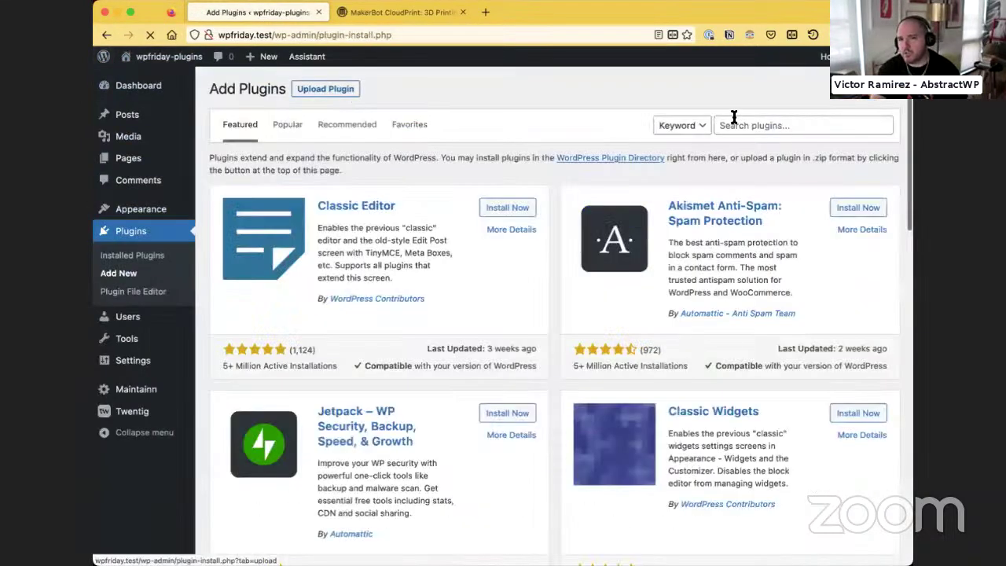
pyautogui.click(734, 124)
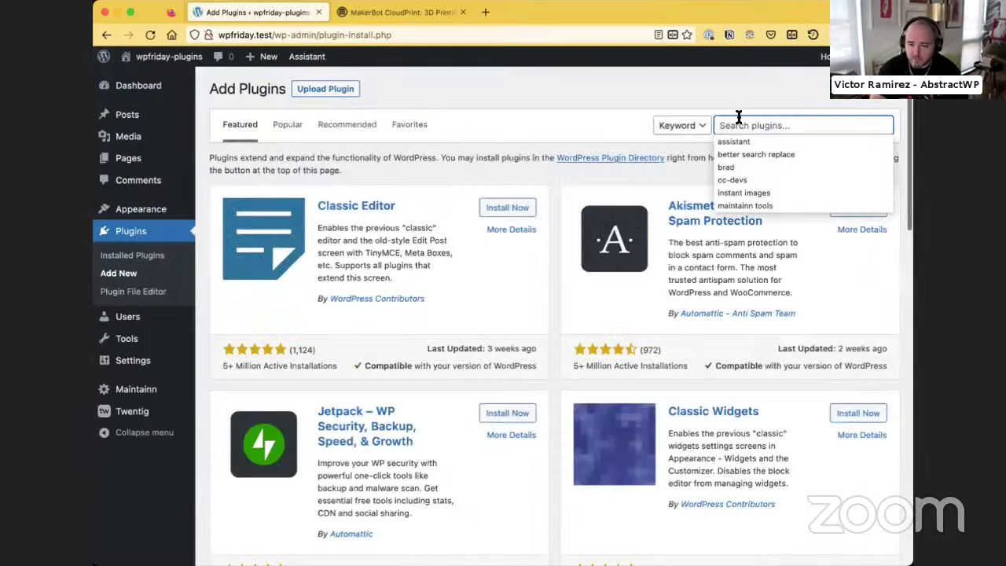
pyautogui.write('publishpress capabilities')
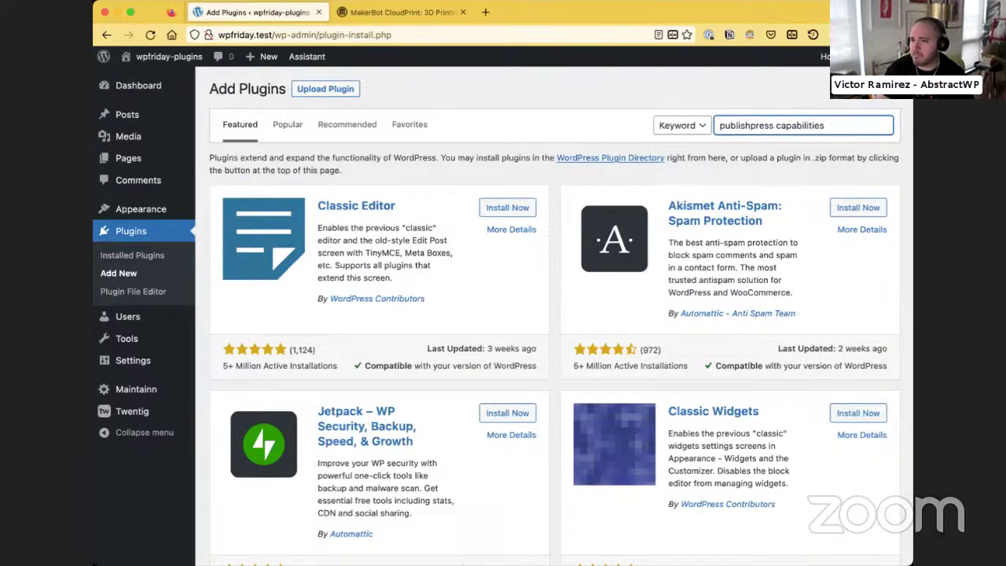
pyautogui.press('Return')
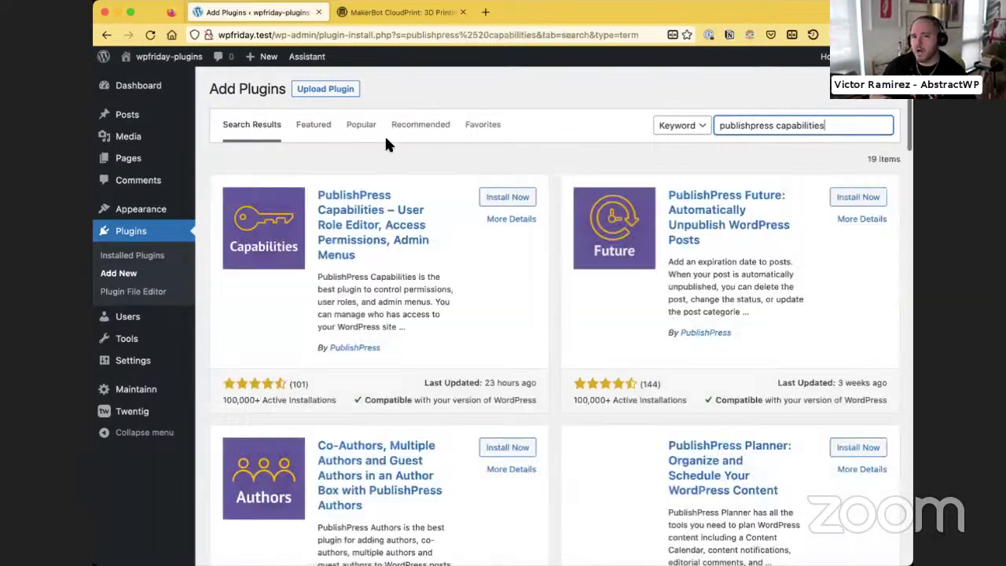
pyautogui.click(493, 198)
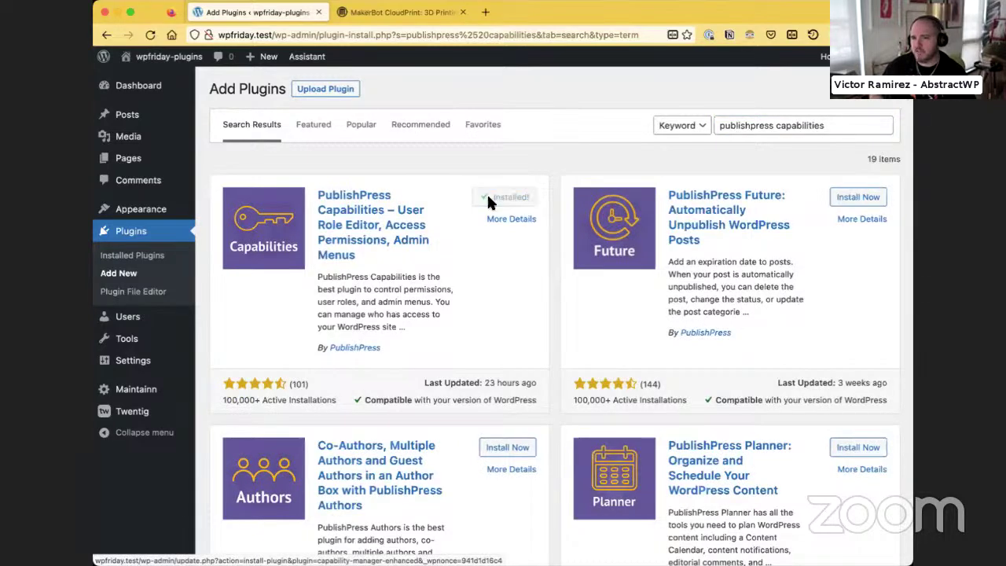
pyautogui.click(497, 203)
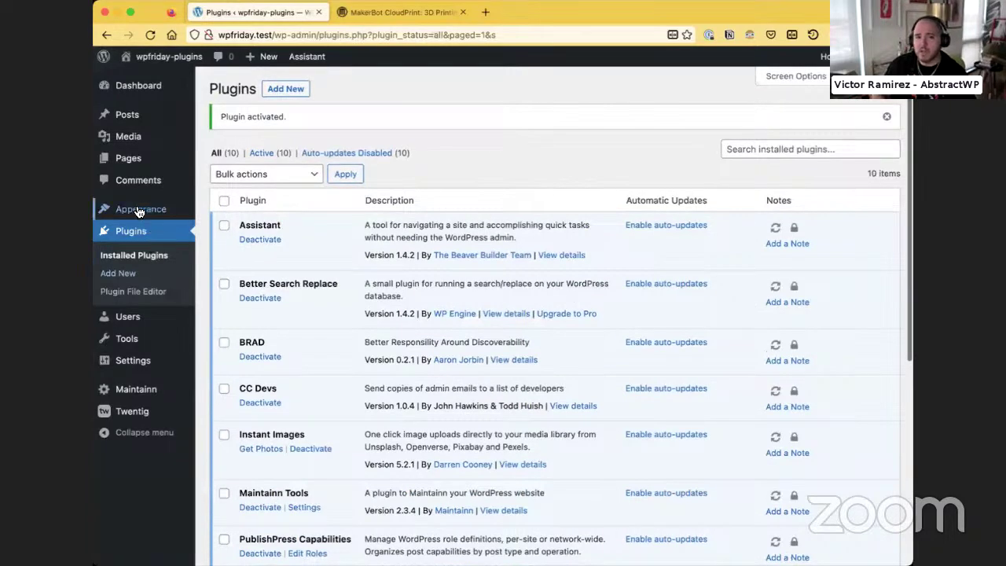
pyautogui.moveTo(122, 326)
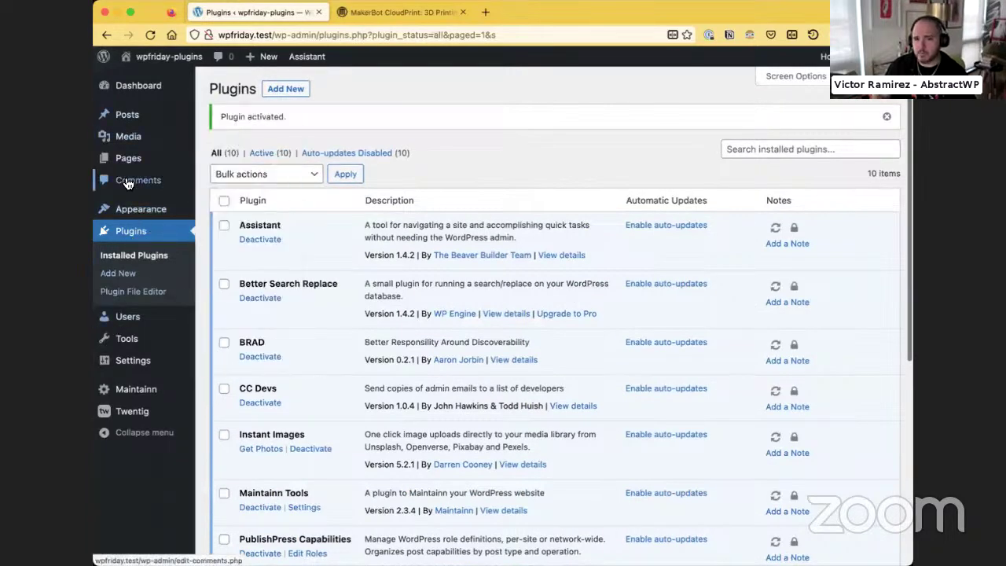
pyautogui.moveTo(135, 348)
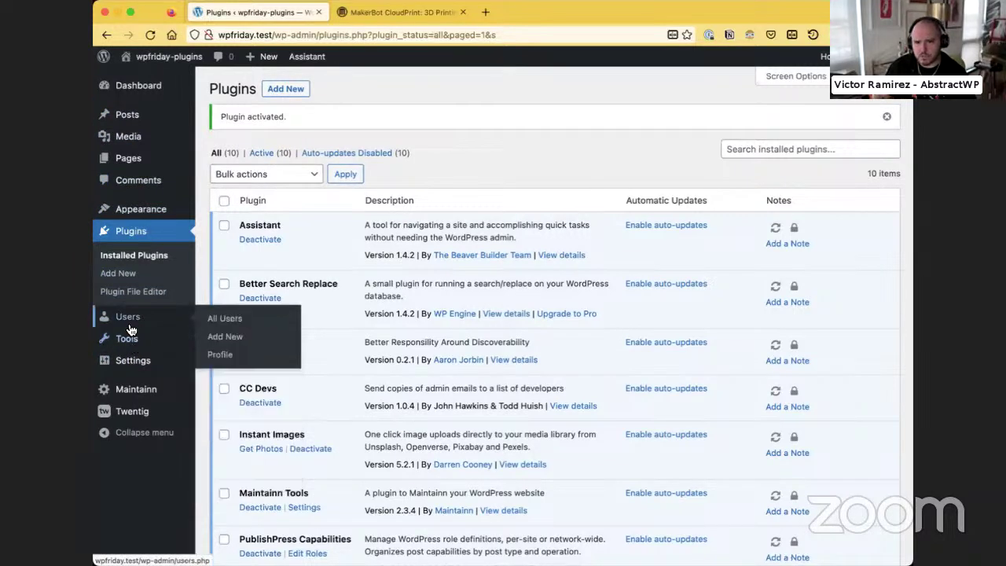
pyautogui.scroll(-5, 301, 291)
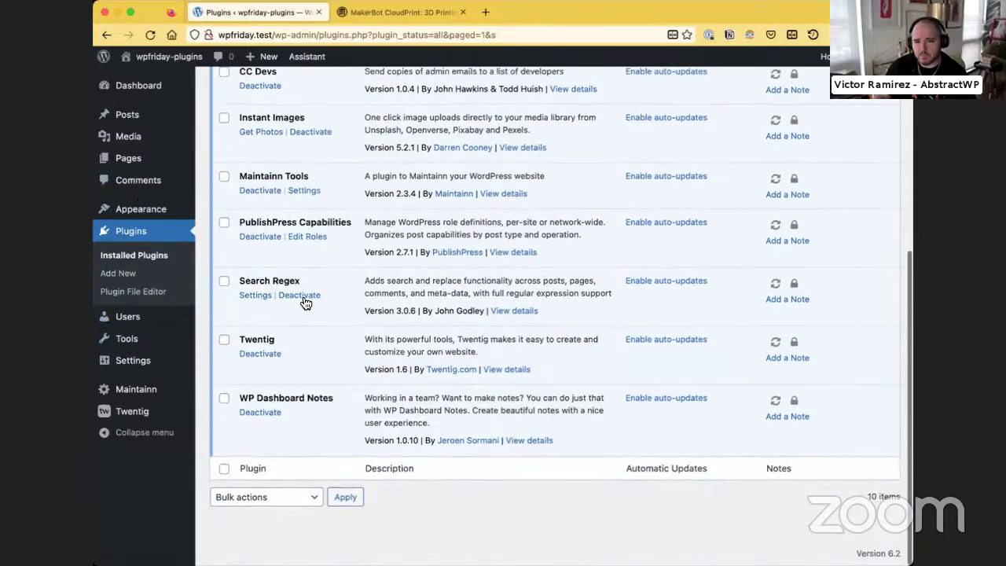
pyautogui.scroll(3, 306, 303)
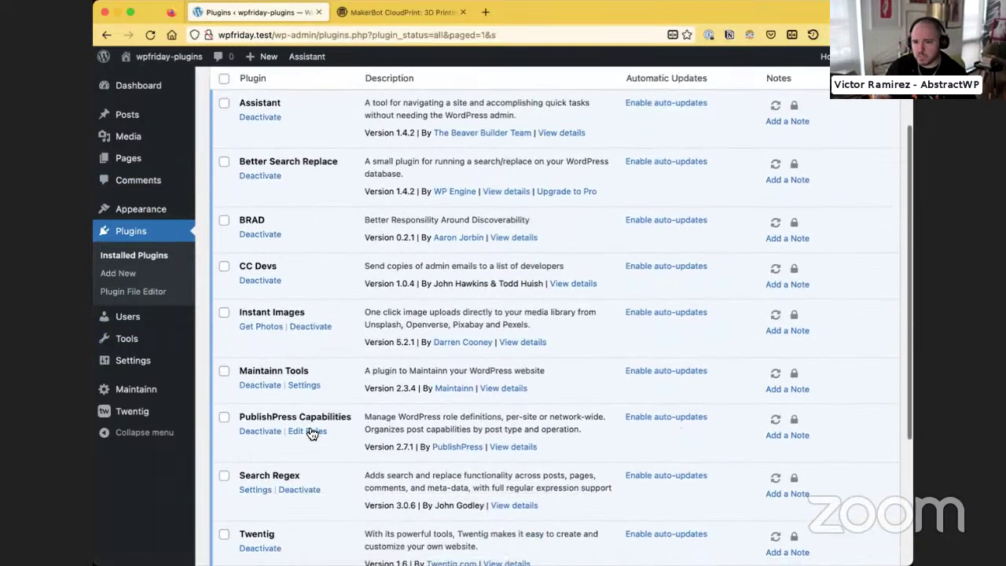
# Tour the Edit Roles, Editor Features, Admin Menus and Profile Features pages, then open Users
pyautogui.click(306, 432)
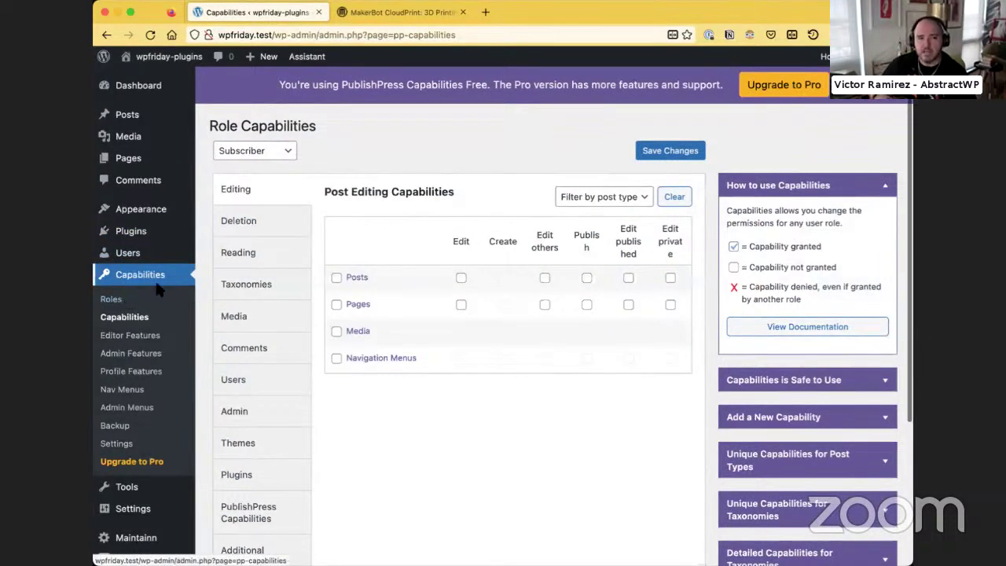
pyautogui.click(128, 335)
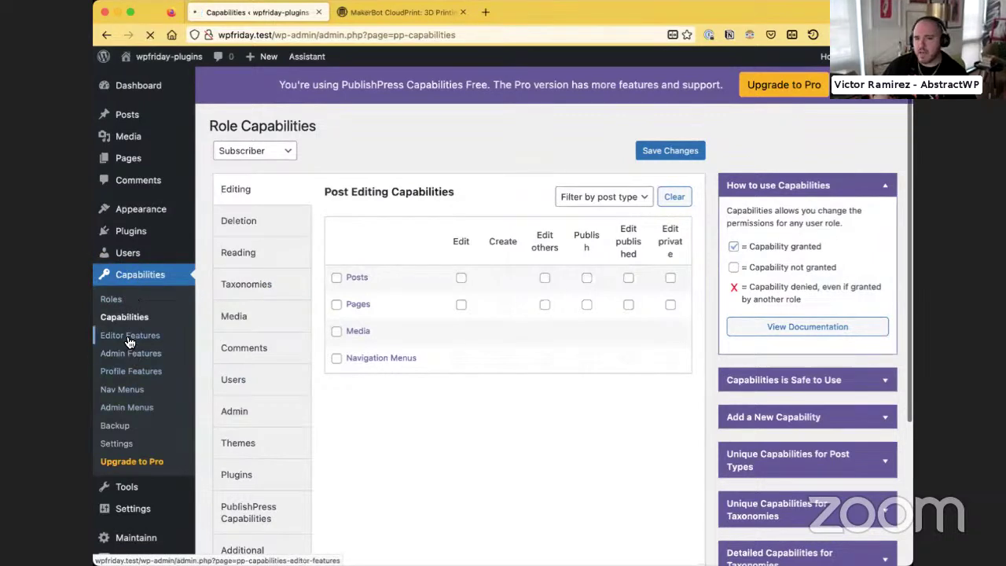
pyautogui.scroll(-6, 355, 354)
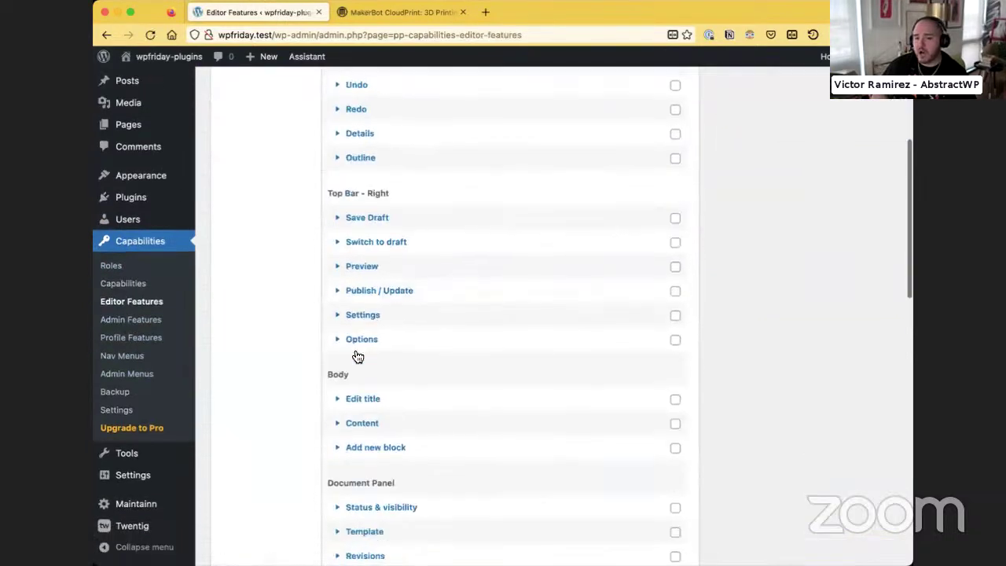
pyautogui.click(126, 374)
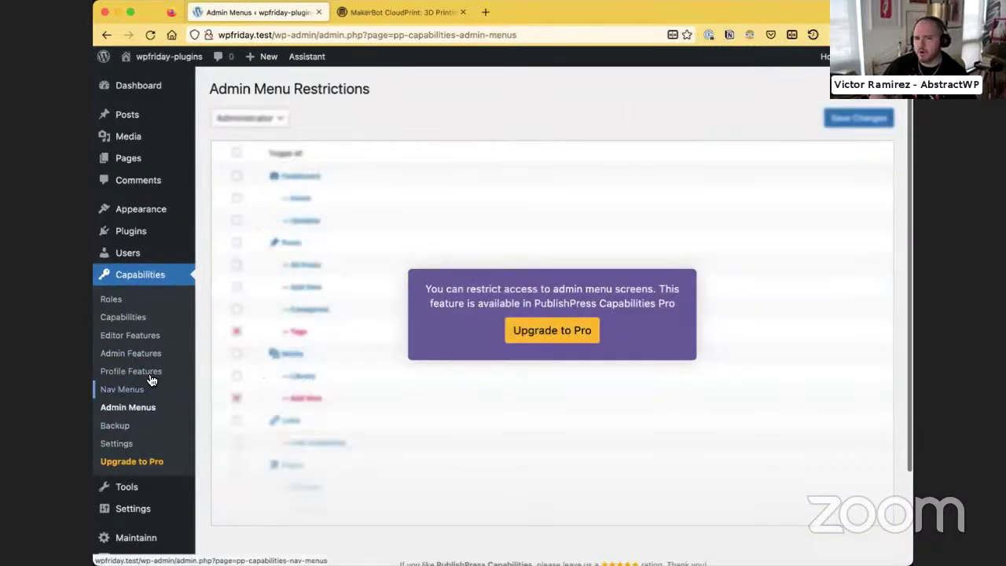
pyautogui.click(147, 371)
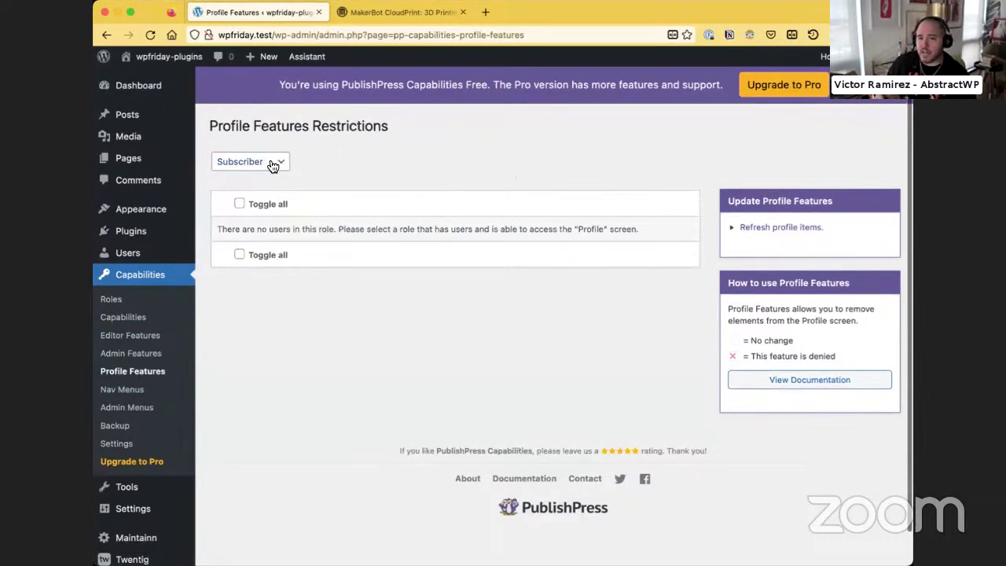
pyautogui.scroll(-1, 130, 507)
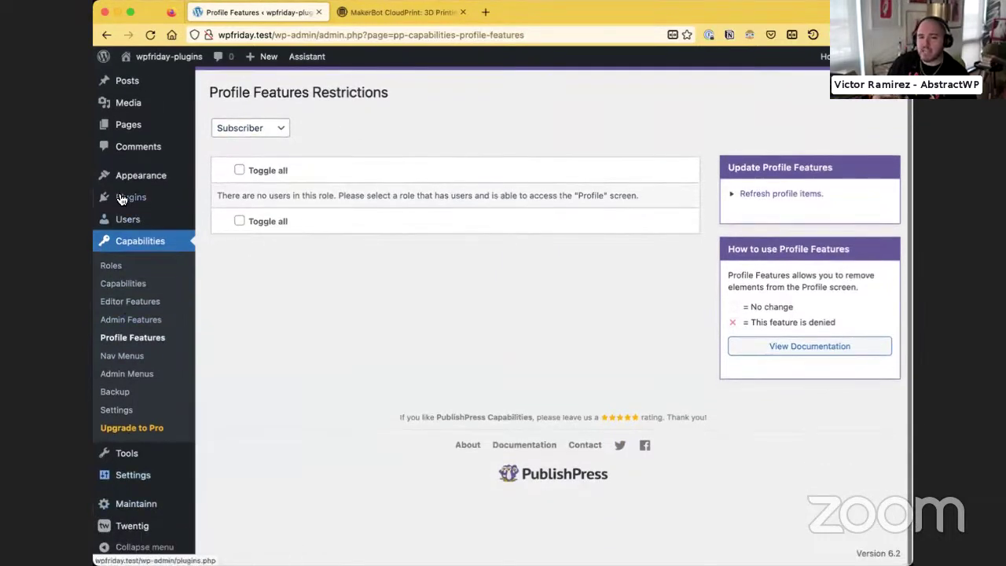
pyautogui.click(126, 220)
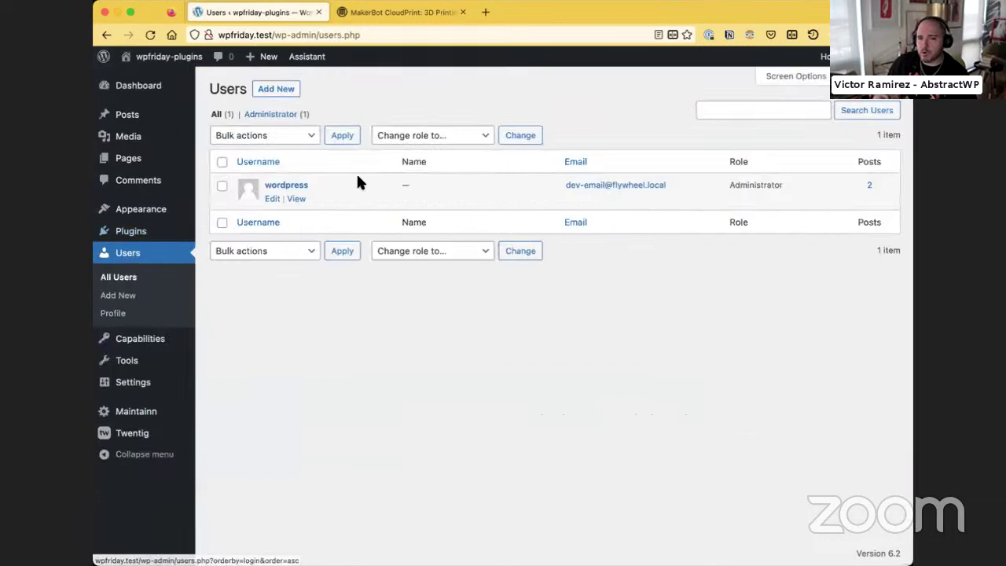
# Start a new user with username 'editoronly' and fill in its e-mail address
pyautogui.click(275, 90)
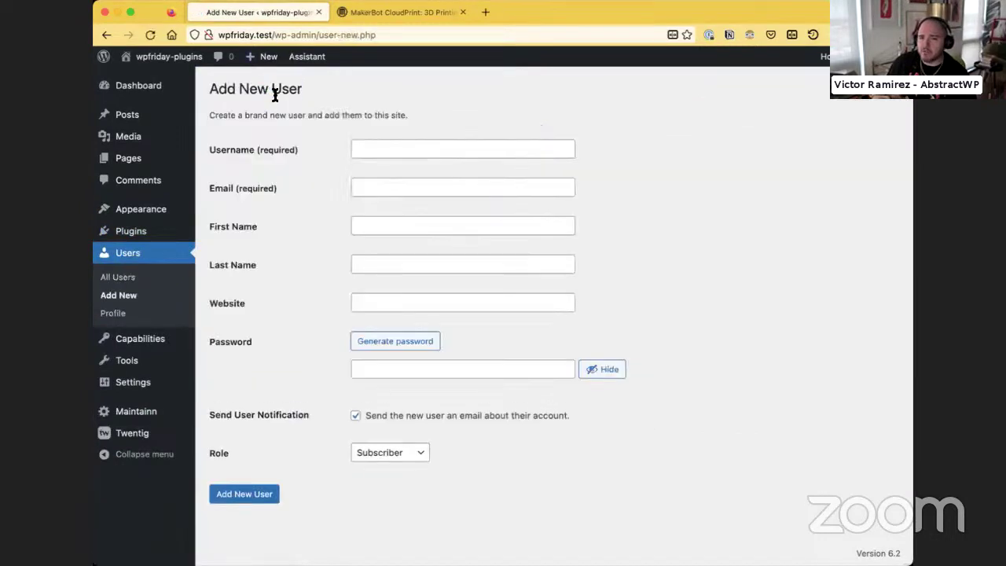
pyautogui.click(364, 153)
pyautogui.write('ed')
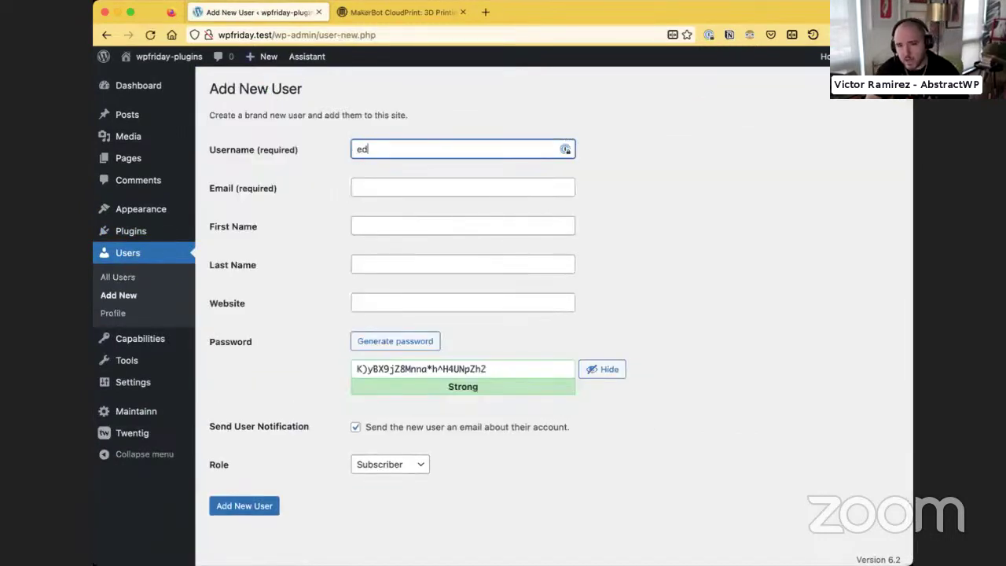
pyautogui.write('itoronly')
pyautogui.press('Tab')
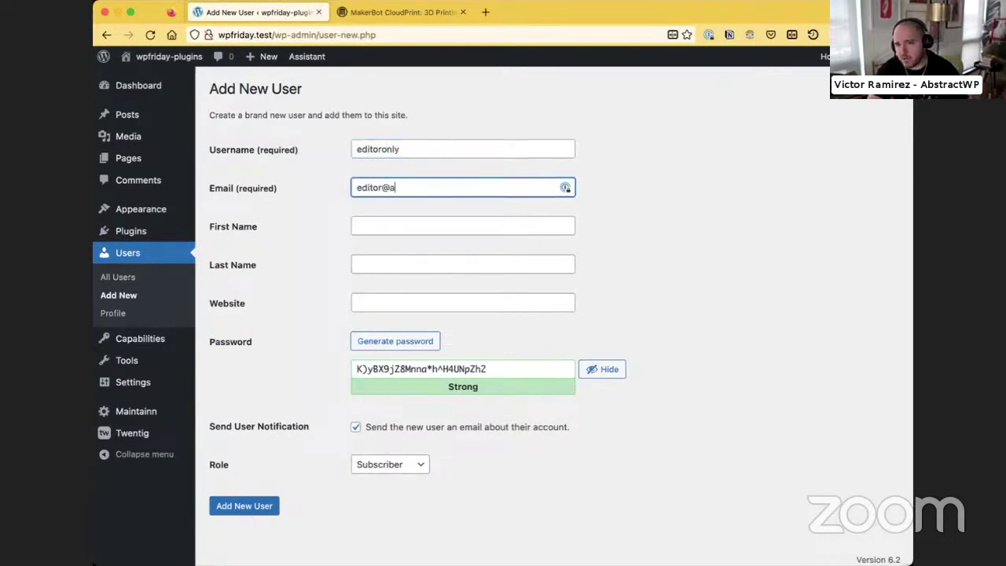
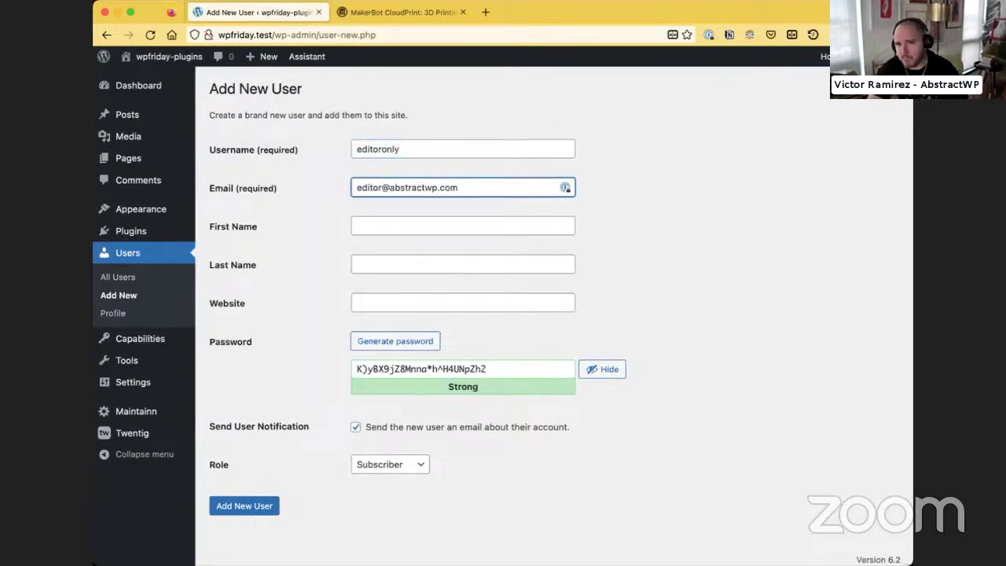
pyautogui.press('Tab')
# Give the user the Editor role, create it, and start testing the site as them
pyautogui.click(354, 464)
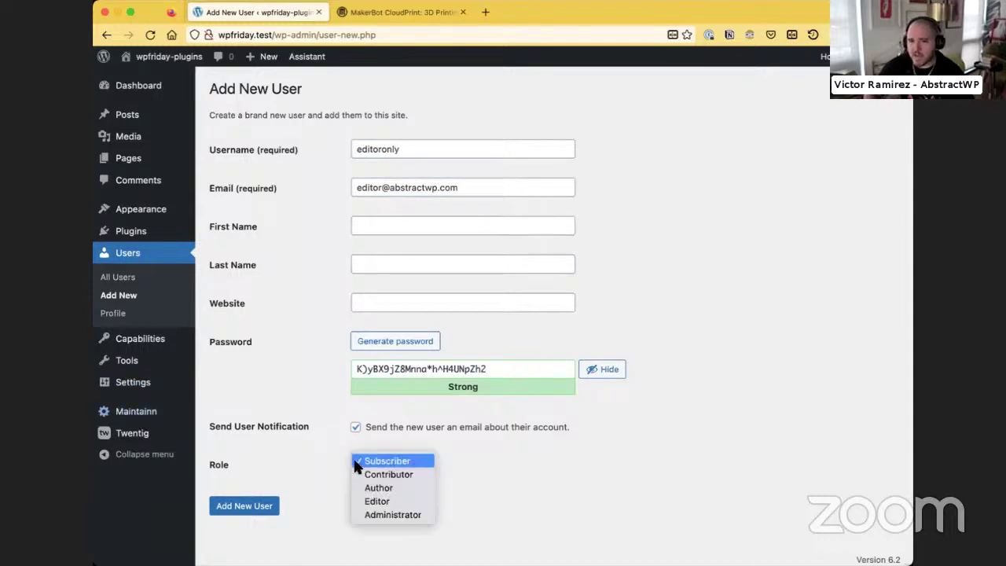
pyautogui.click(371, 500)
pyautogui.click(223, 506)
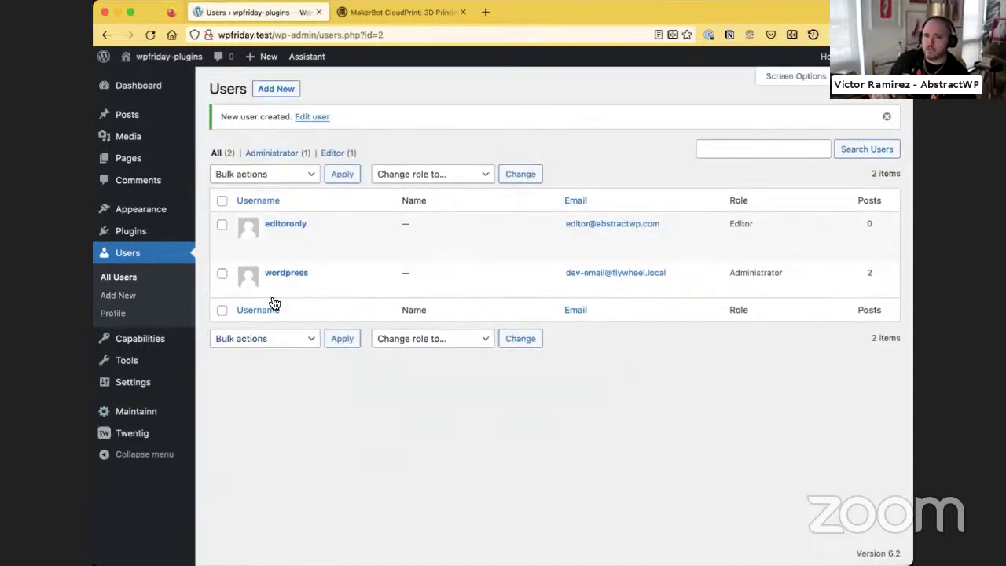
pyautogui.click(320, 251)
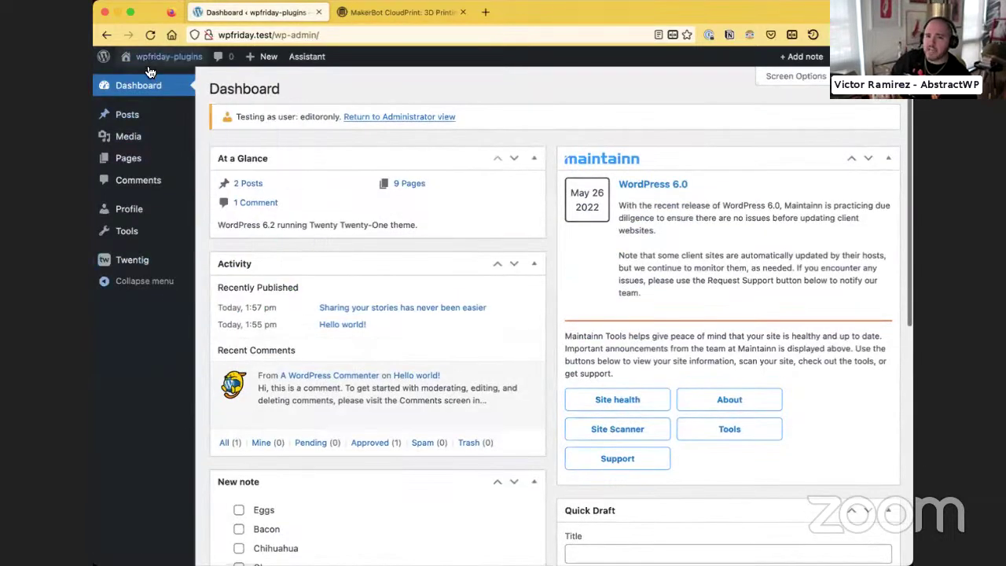
# As the editoronly test user, toggle the Assistant panel, view the home page, and return to the Dashboard
pyautogui.click(305, 61)
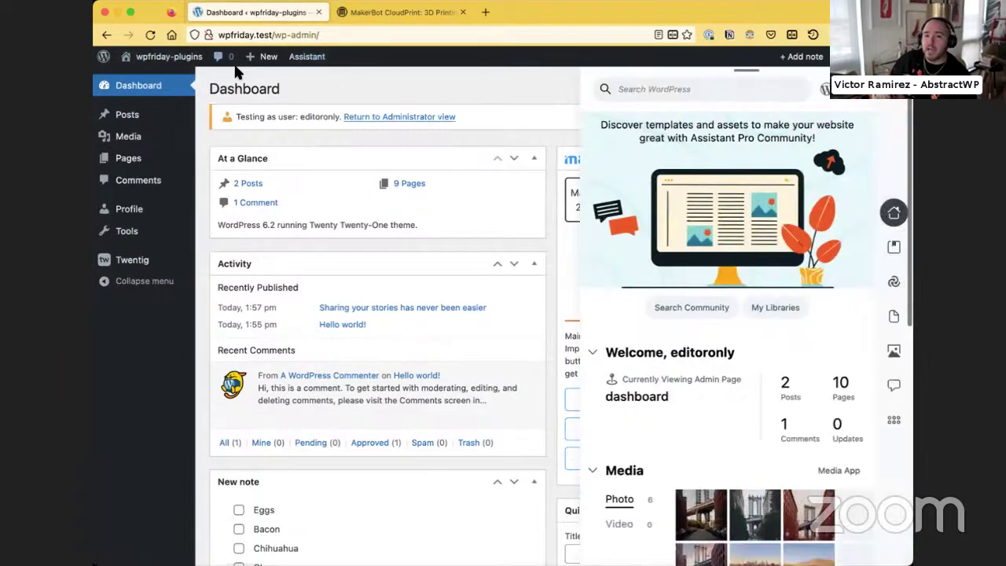
pyautogui.click(176, 77)
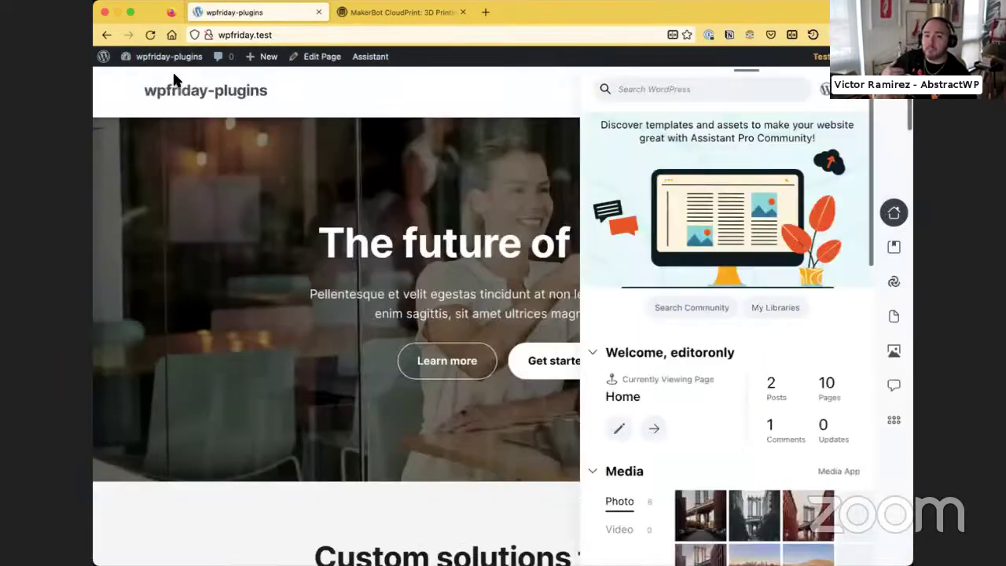
pyautogui.click(884, 98)
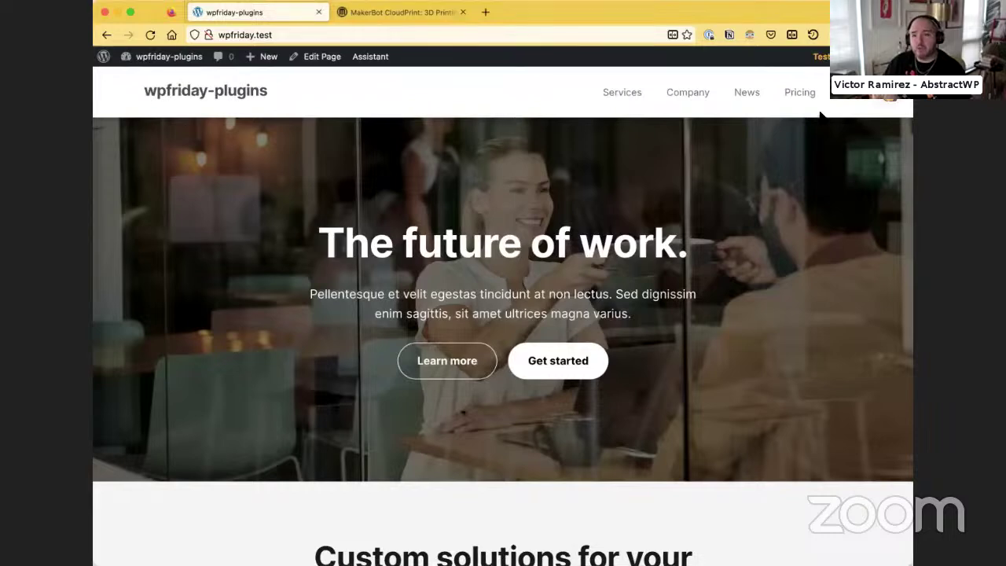
pyautogui.click(889, 104)
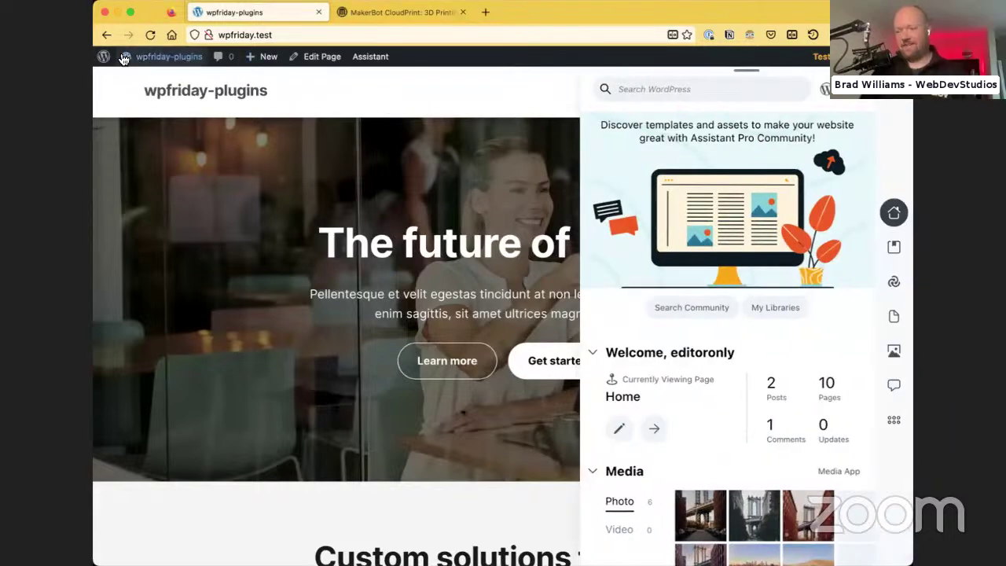
pyautogui.click(140, 72)
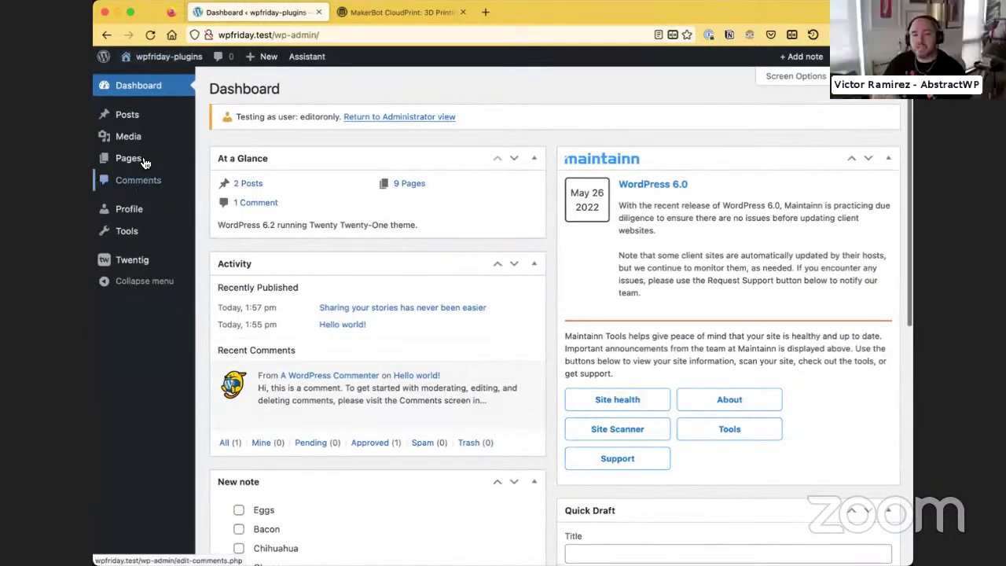
# Return to the Administrator view, review the Capabilities role settings, and open All Users
pyautogui.moveTo(873, 56)
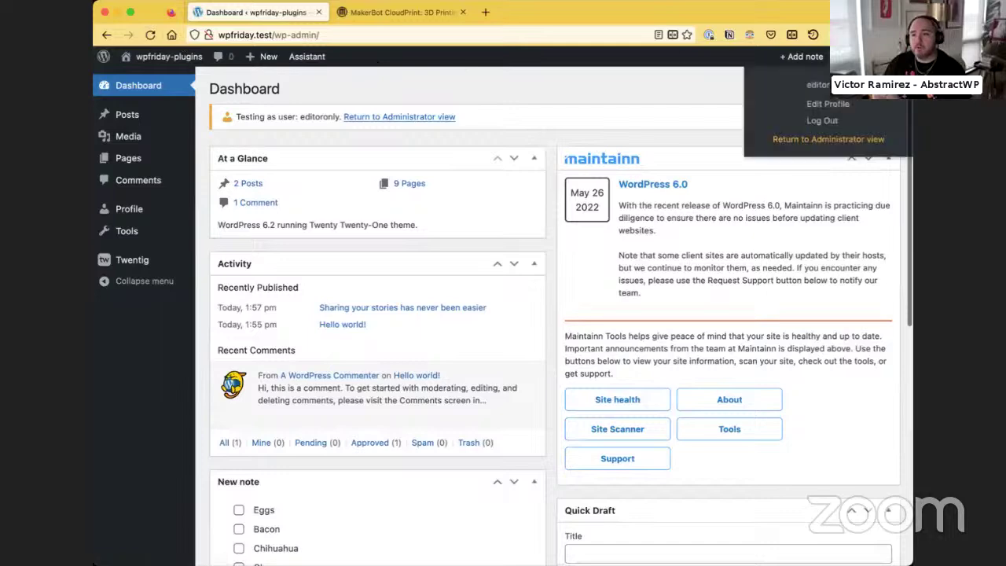
pyautogui.click(827, 138)
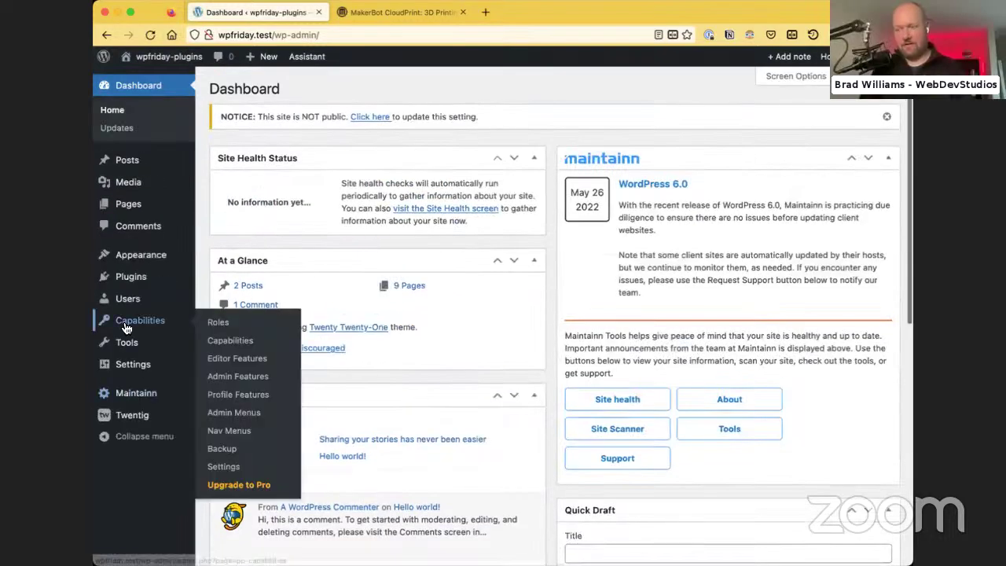
pyautogui.click(125, 321)
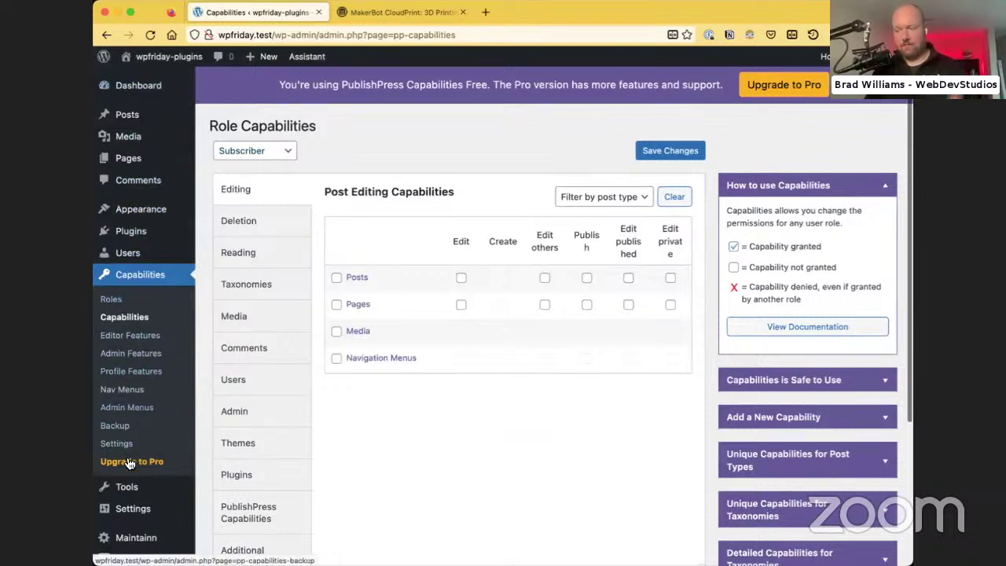
pyautogui.scroll(-3, 128, 460)
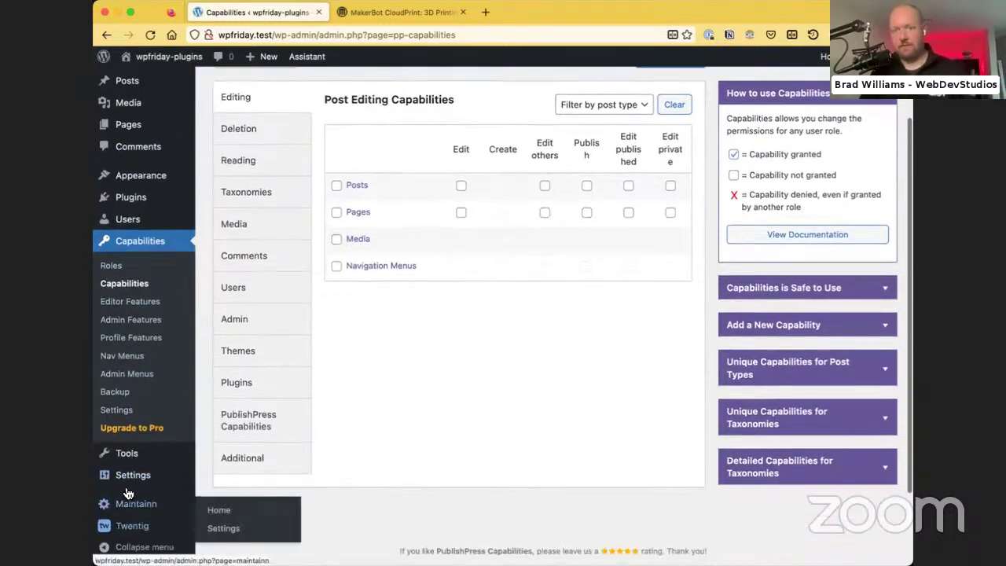
pyautogui.click(126, 220)
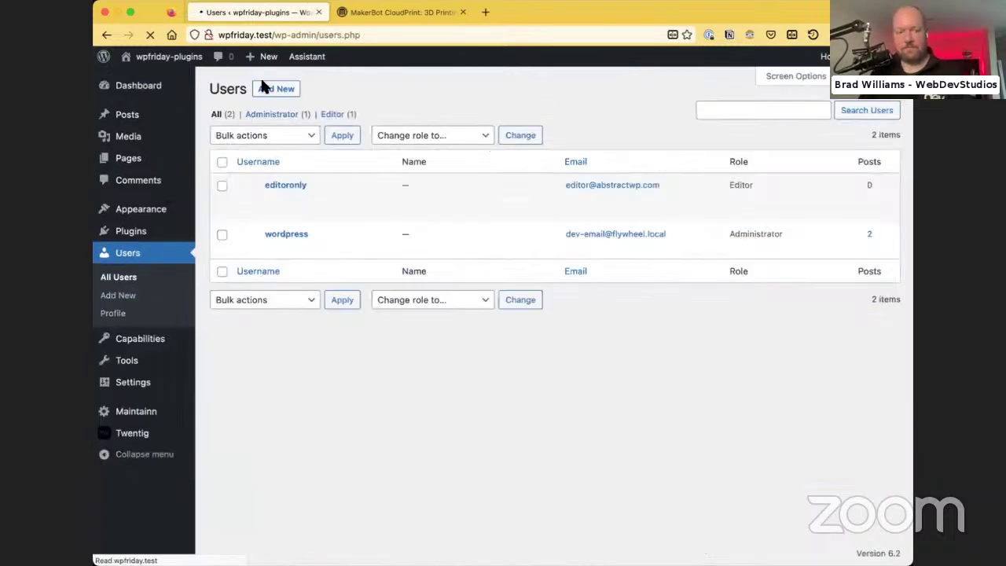
# Create user 'subscriber' with an email address and Subscriber role, with no notification email sent
pyautogui.click(282, 88)
pyautogui.click(370, 149)
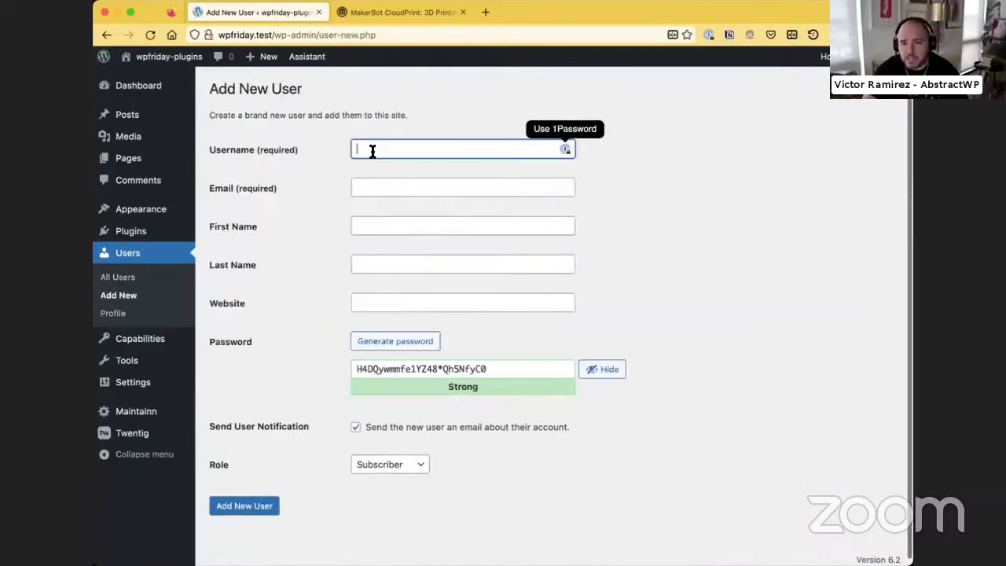
pyautogui.write('subscriber')
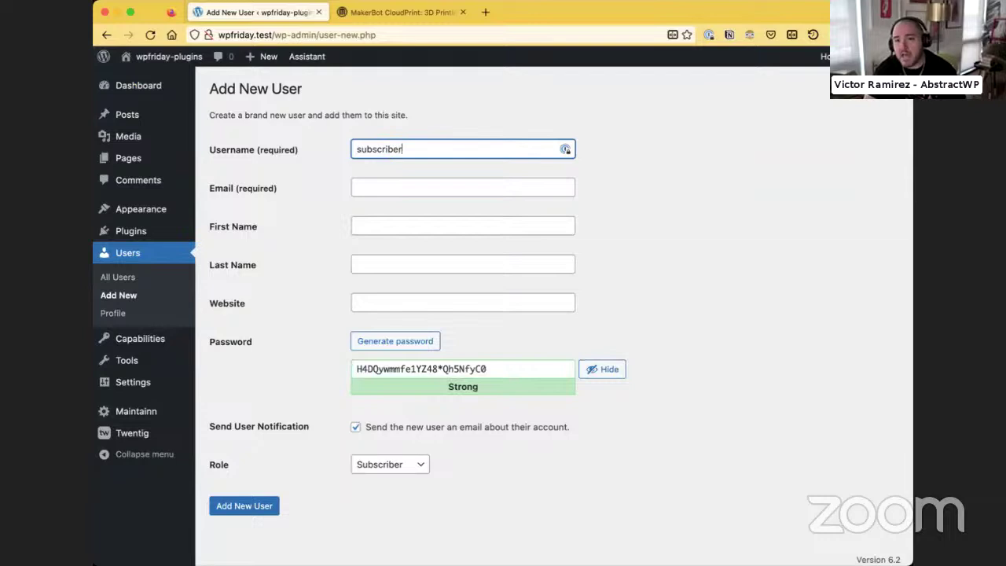
pyautogui.click(463, 187)
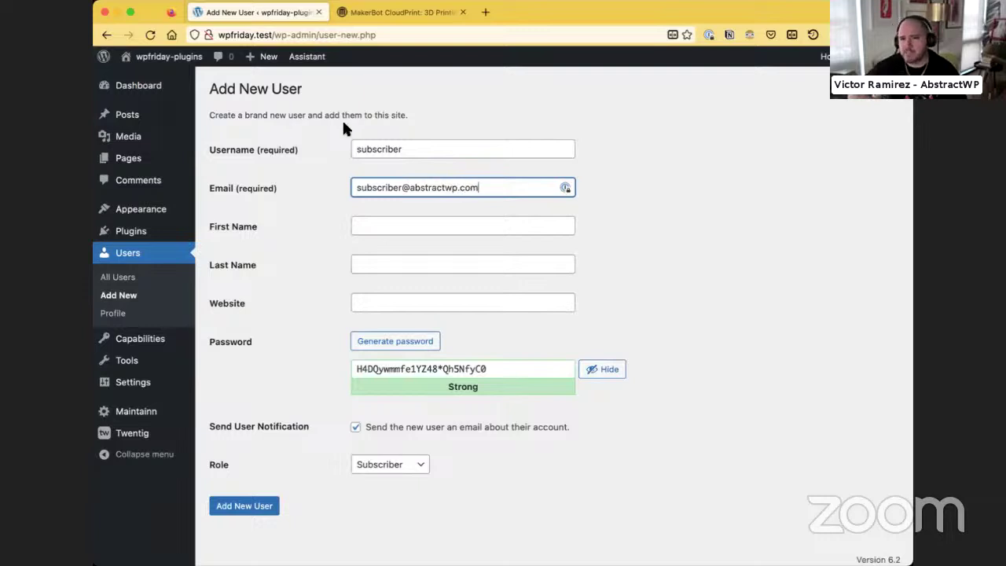
pyautogui.click(297, 223)
pyautogui.click(355, 427)
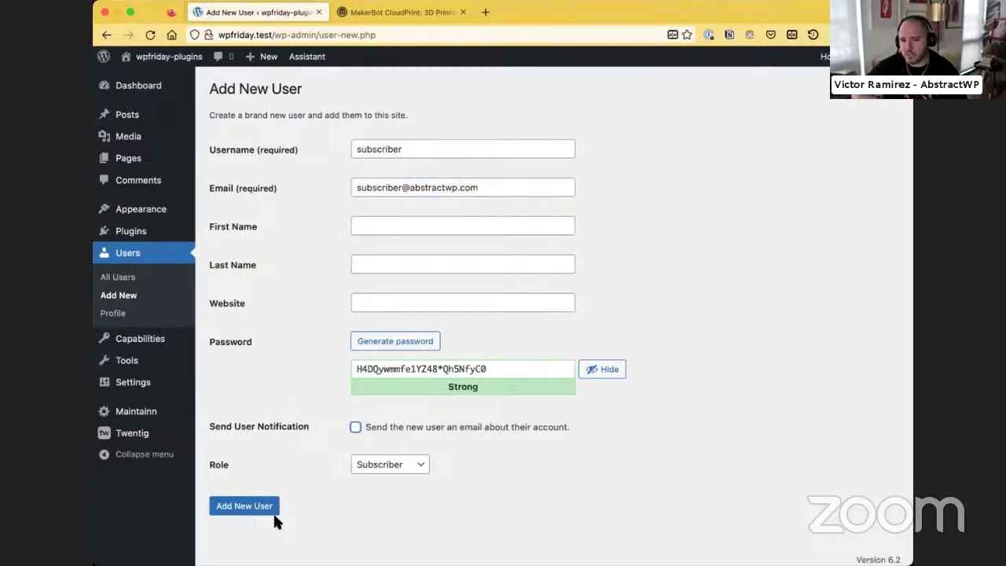
pyautogui.click(231, 510)
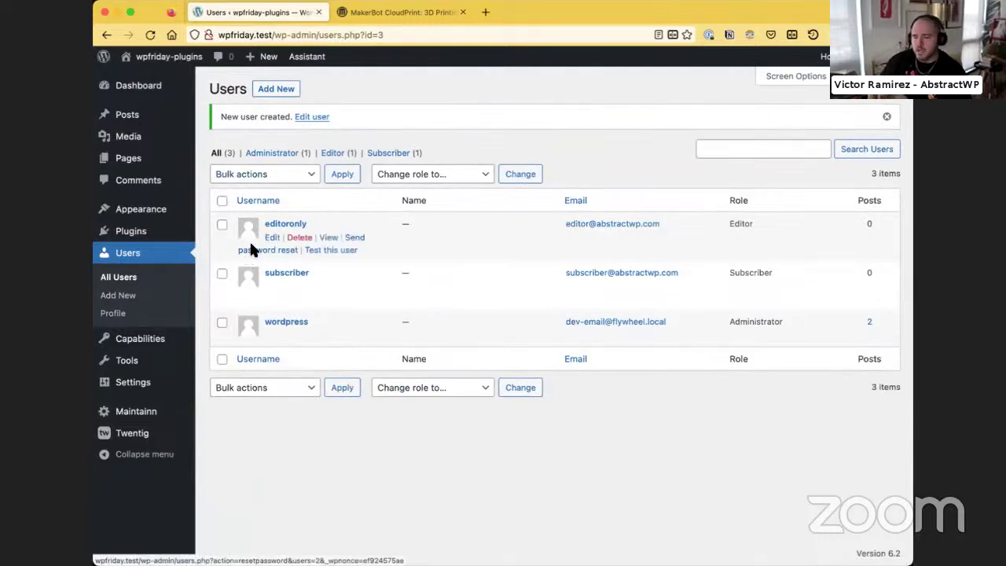
# Test the site as the subscriber user, review its dashboard, then return to the administrator view
pyautogui.moveTo(292, 283)
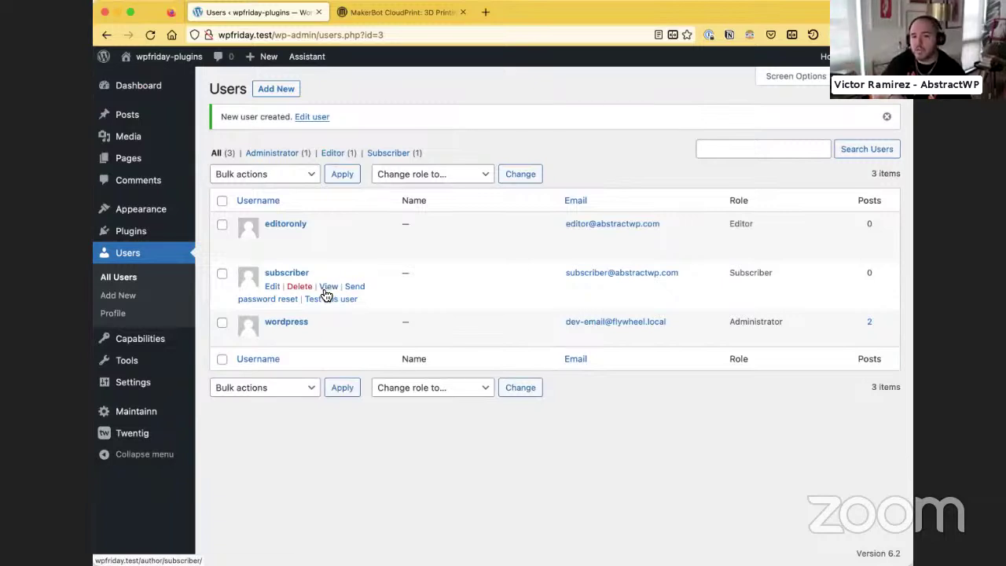
pyautogui.click(321, 299)
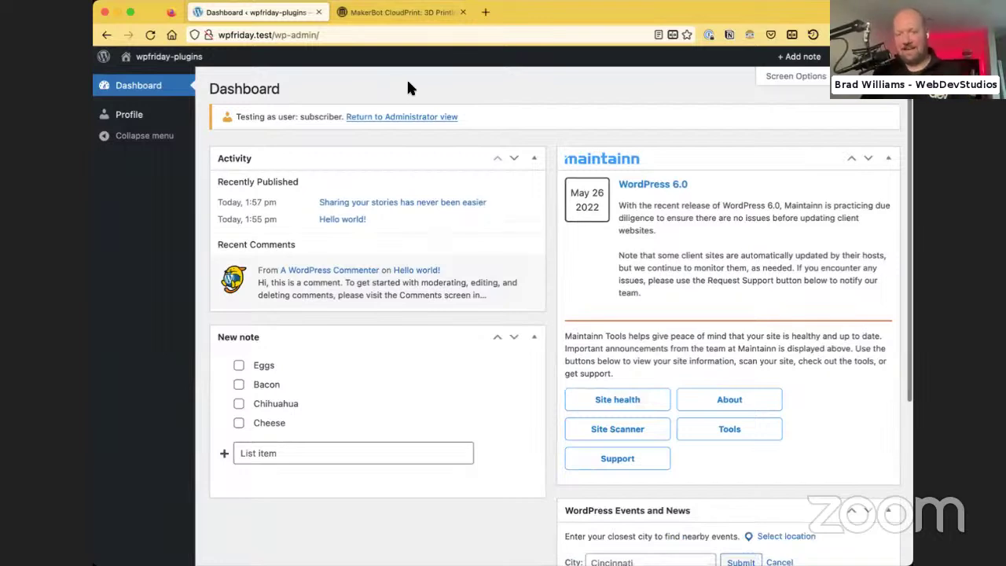
pyautogui.doubleClick(408, 81)
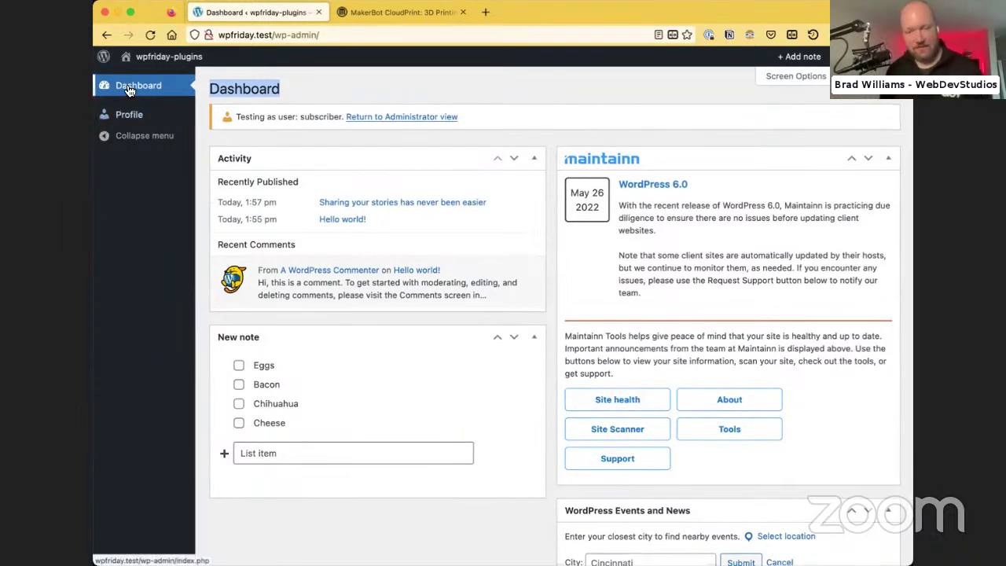
pyautogui.click(331, 75)
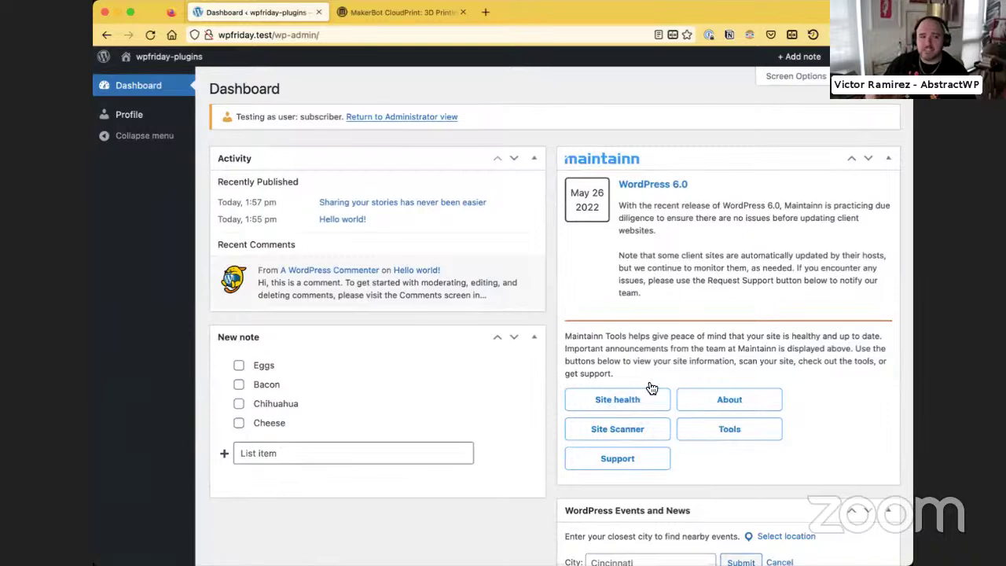
pyautogui.scroll(-5, 681, 248)
pyautogui.scroll(5, 680, 252)
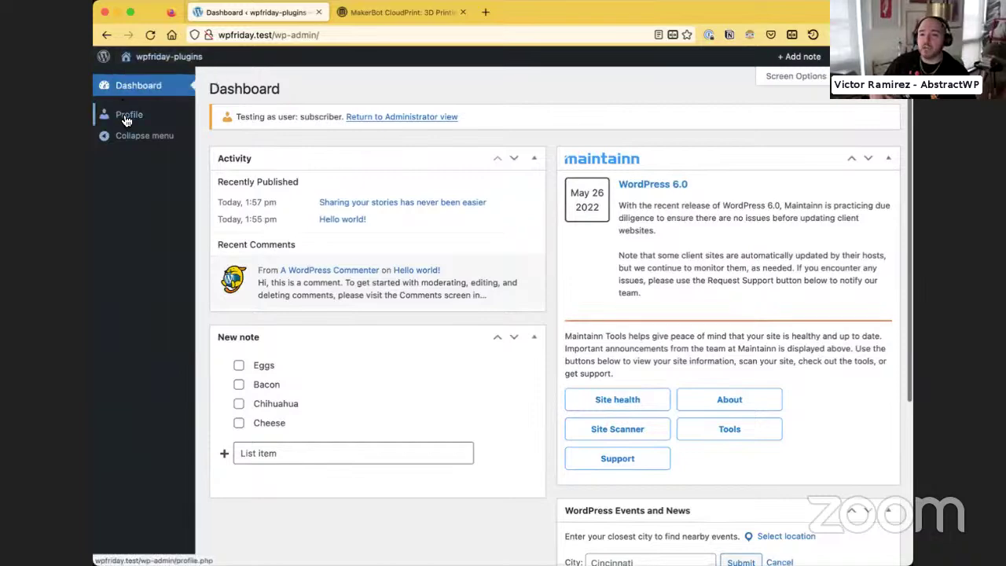
pyautogui.moveTo(864, 56)
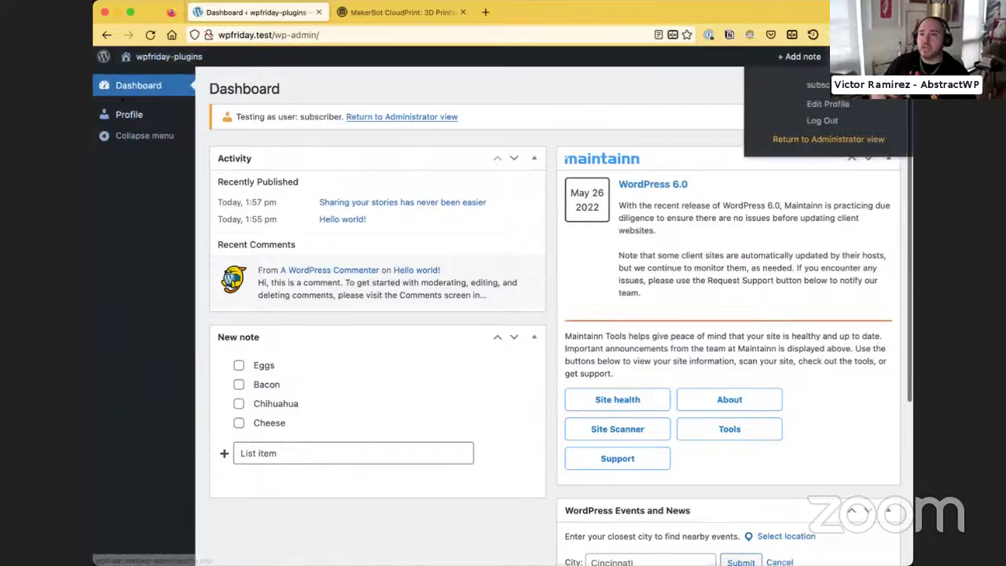
pyautogui.click(829, 138)
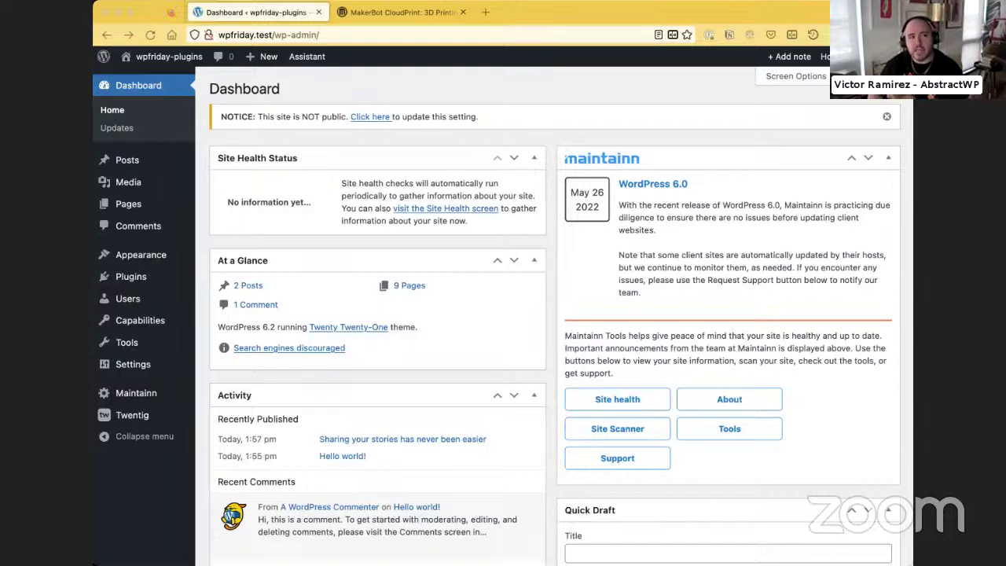
# Refocus the Firefox window and bring the MakerBot CloudPrint page forward
pyautogui.press('super+Tab')
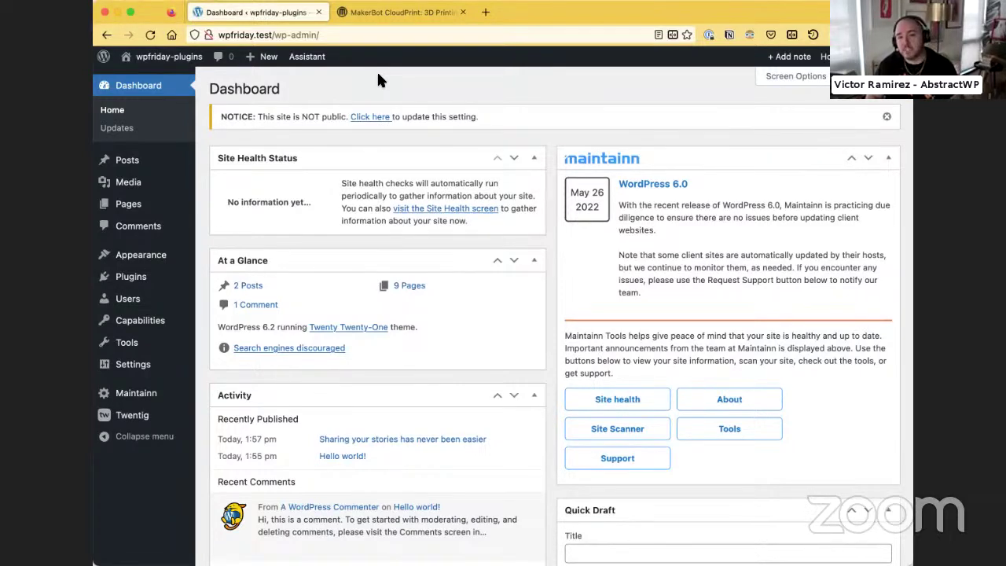
pyautogui.click(401, 12)
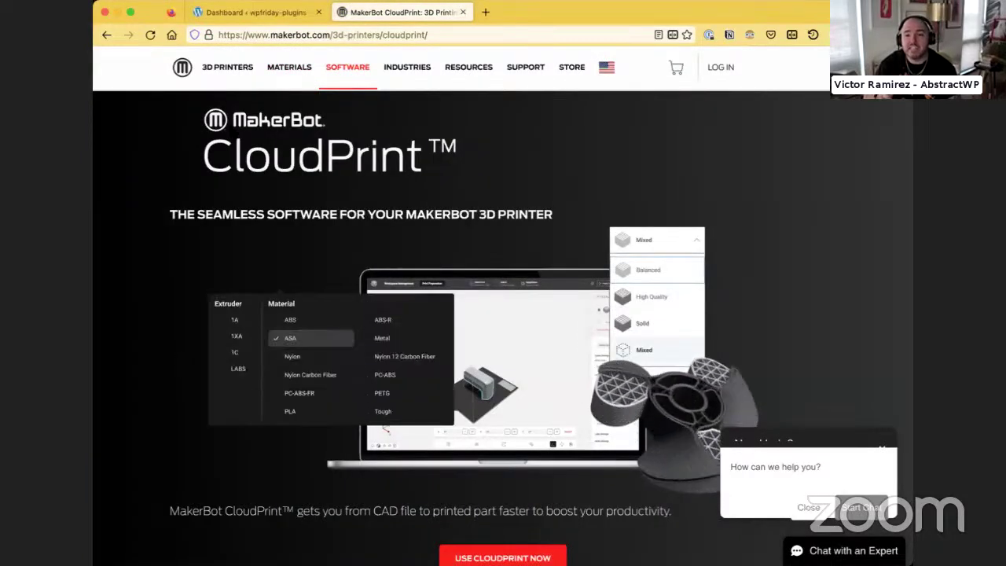
# Load the MakerBot home page with the SKETCH Large banner, then return to the WordPress Dashboard
pyautogui.click(184, 69)
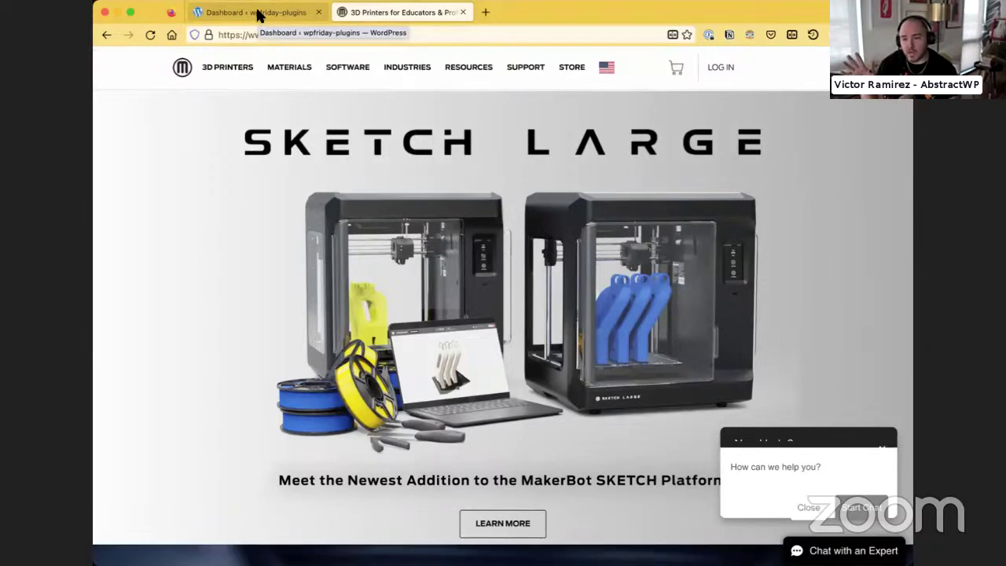
pyautogui.click(258, 14)
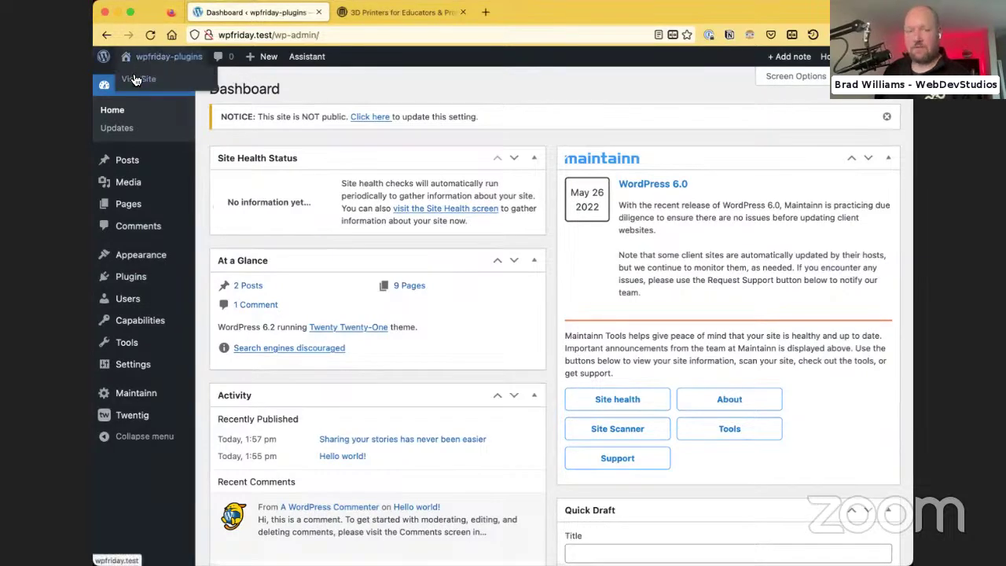
# Visit the site's front-end home page, then go back to the MakerBot page and select its address
pyautogui.click(130, 65)
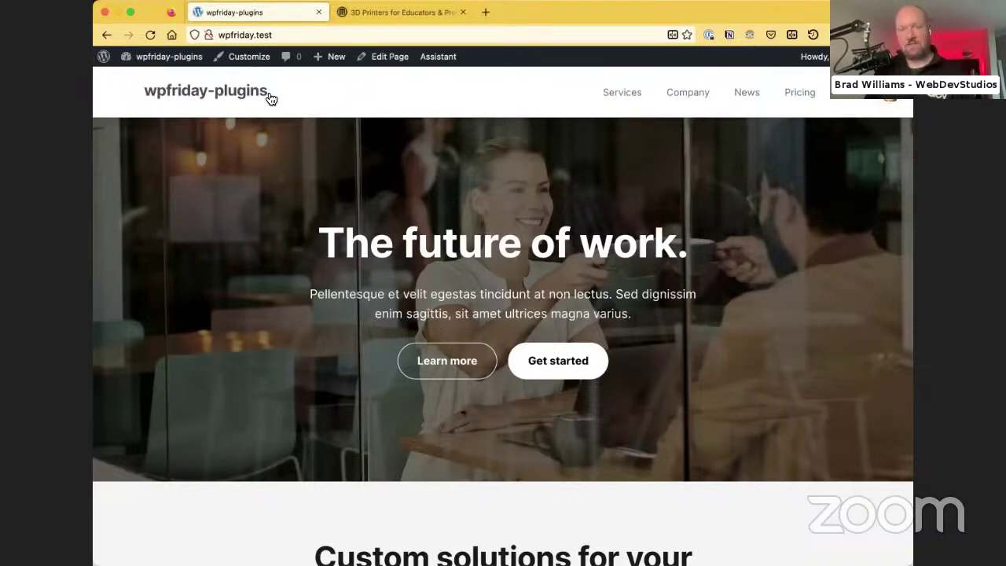
pyautogui.click(385, 13)
pyautogui.click(330, 33)
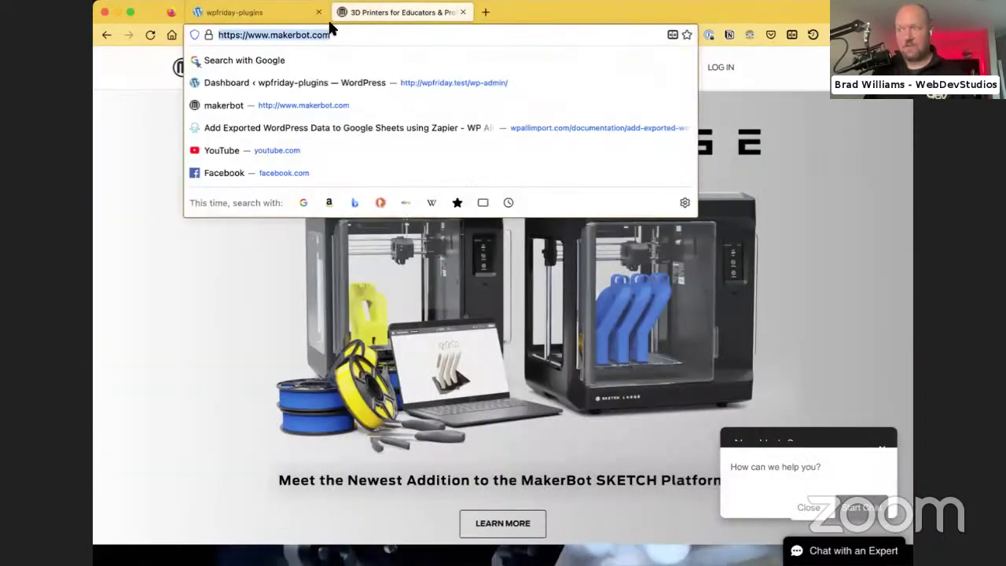
# Search the web for 'cpt ui' and open the Custom Post Type UI plugin page
pyautogui.press('BackSpace')
pyautogui.write('cpt ui')
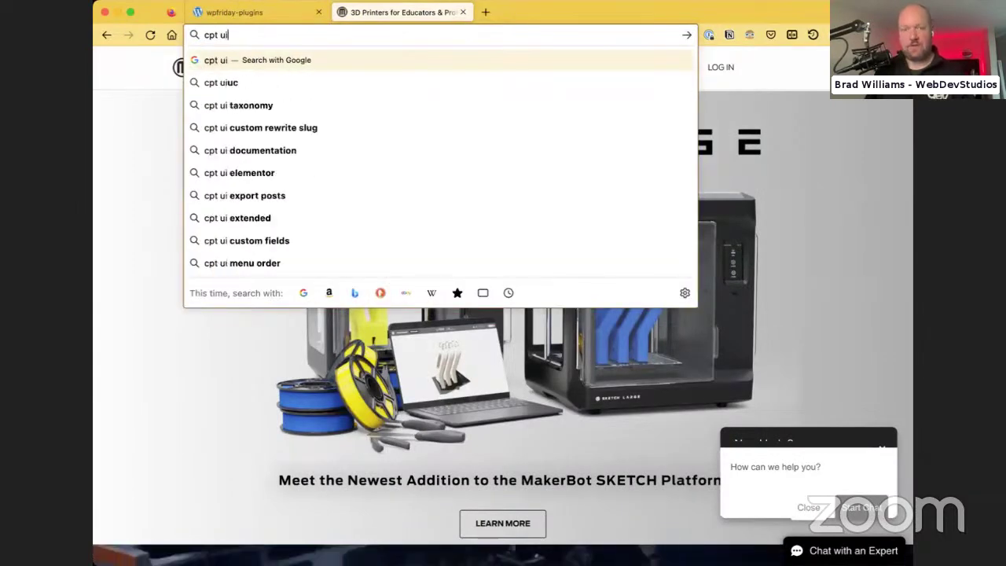
pyautogui.press('Return')
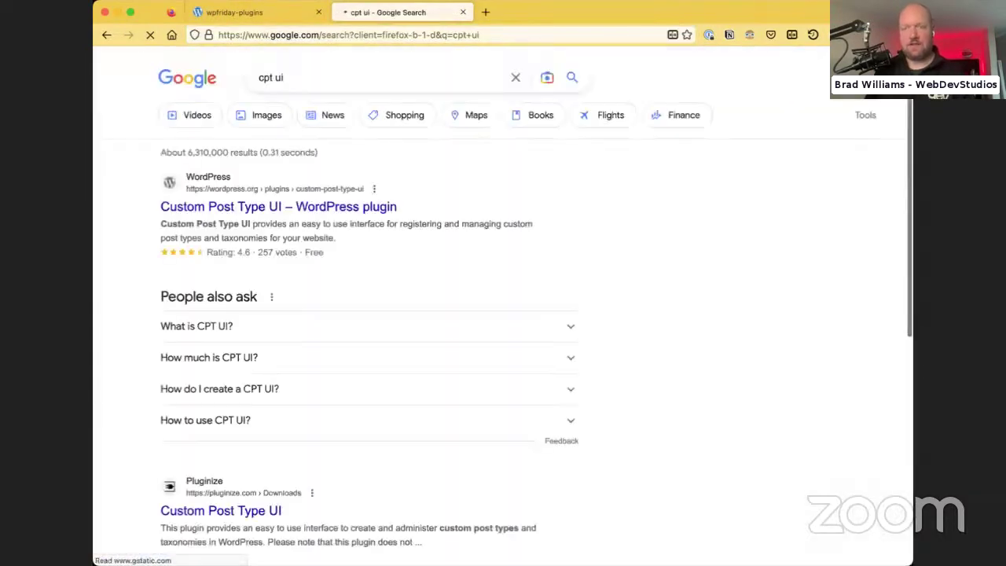
pyautogui.click(290, 208)
# In a new tab, search 'airplane mode wordpress' and reach the Airplane Mode support forum
pyautogui.click(485, 14)
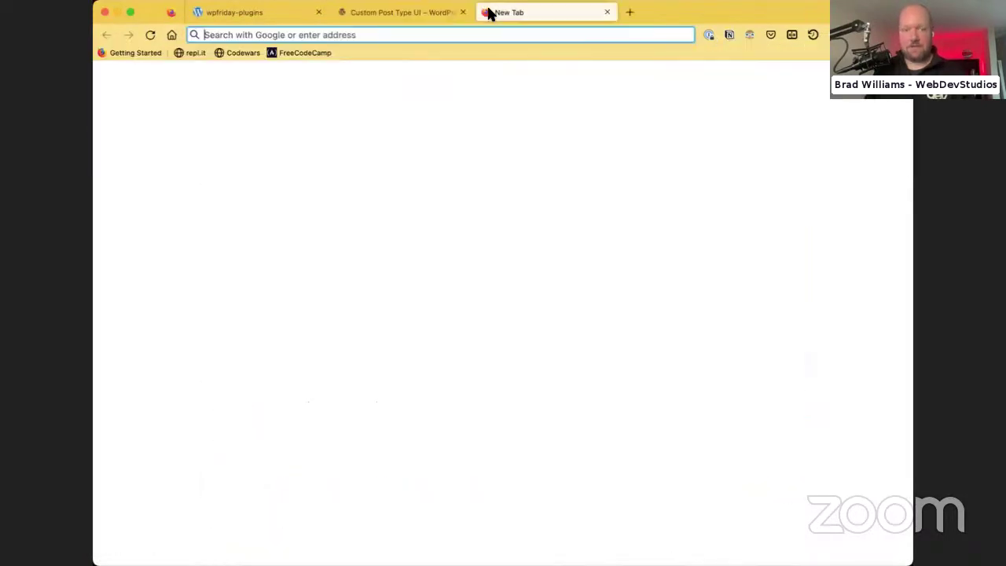
pyautogui.write('airplane mode wordpress')
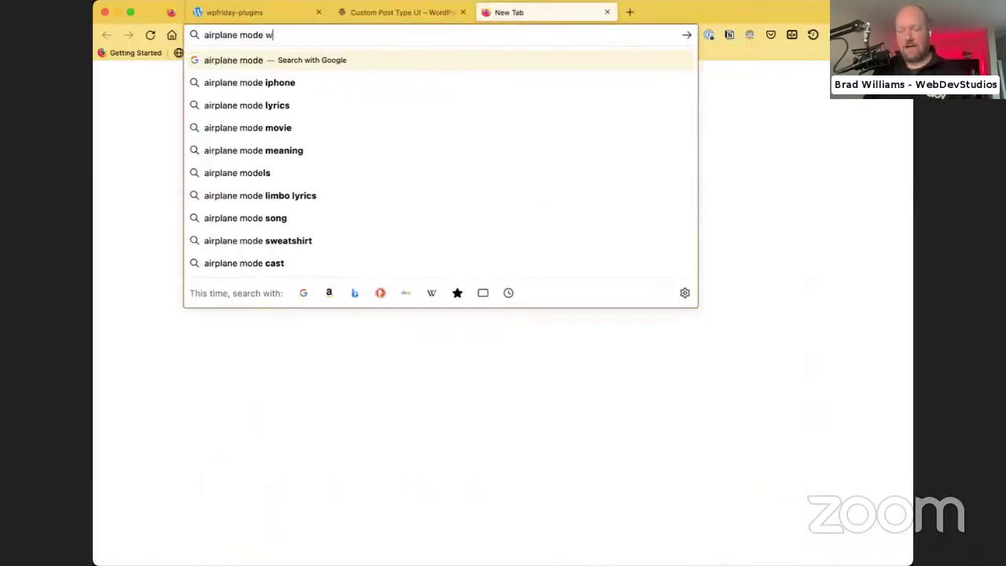
pyautogui.press('Return')
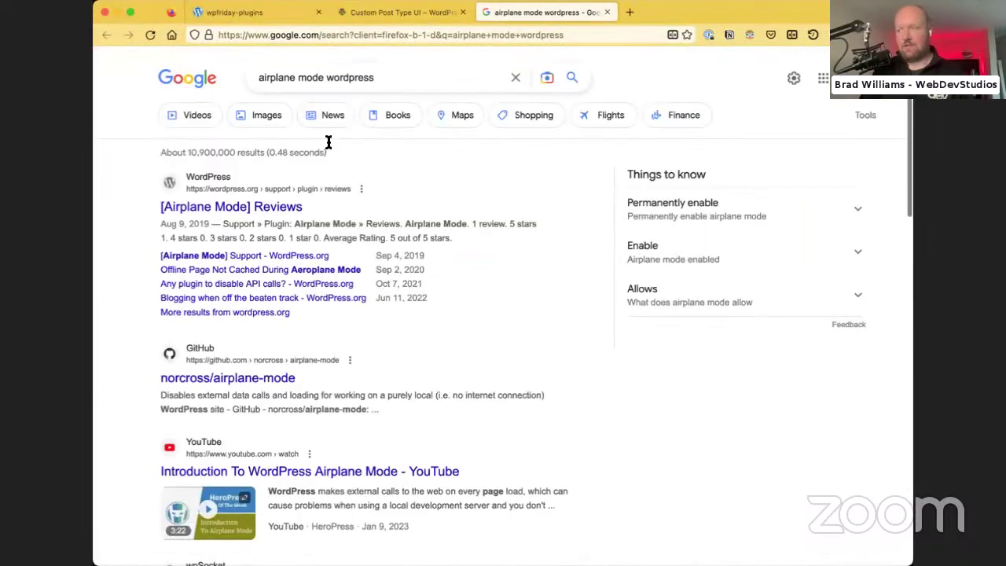
pyautogui.click(287, 197)
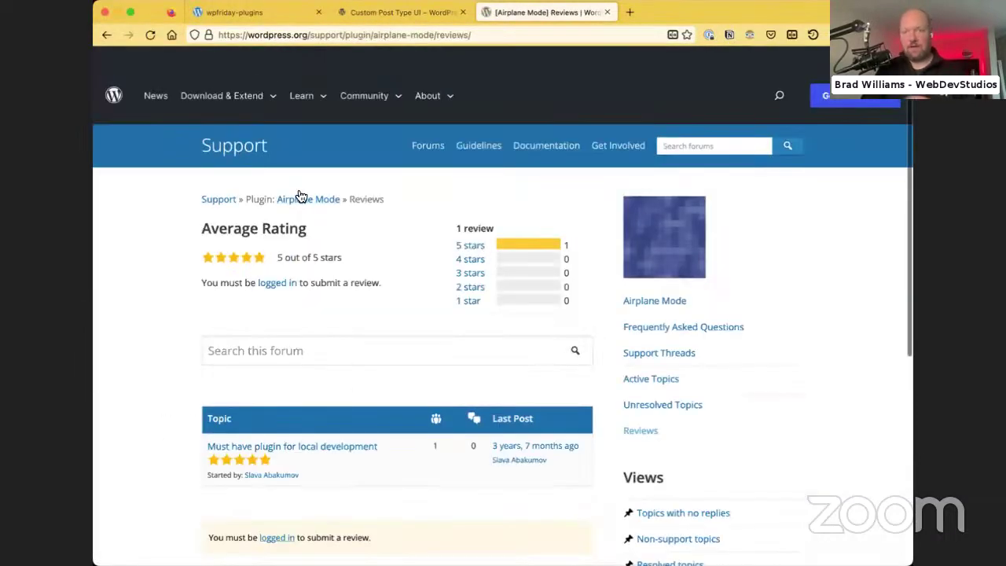
pyautogui.click(310, 202)
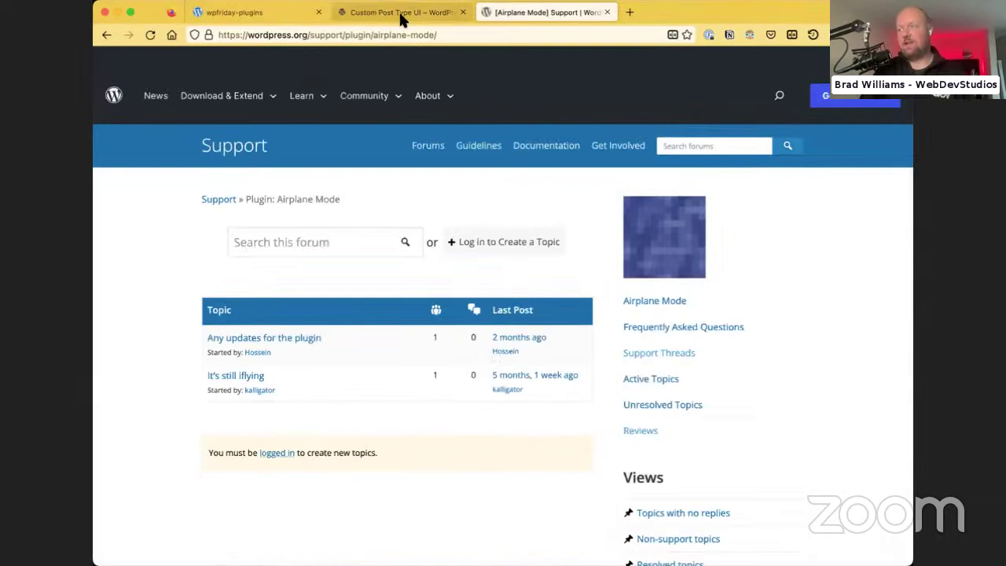
pyautogui.click(399, 14)
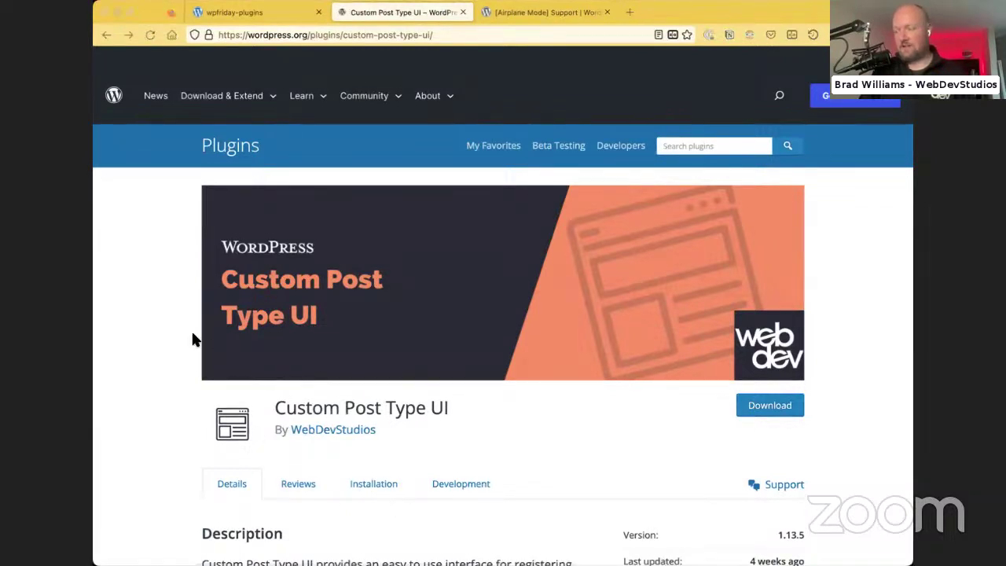
# Scroll through the Custom Post Type UI page: version 1.13.5, 1+ million installs, 221 five-star ratings
pyautogui.click(169, 325)
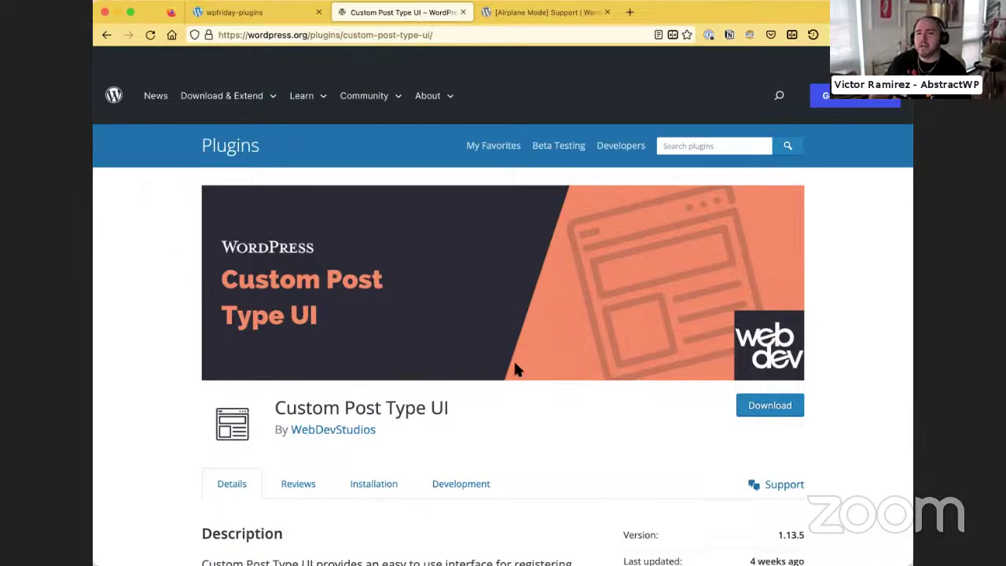
pyautogui.scroll(-3, 430, 355)
pyautogui.scroll(1, 511, 409)
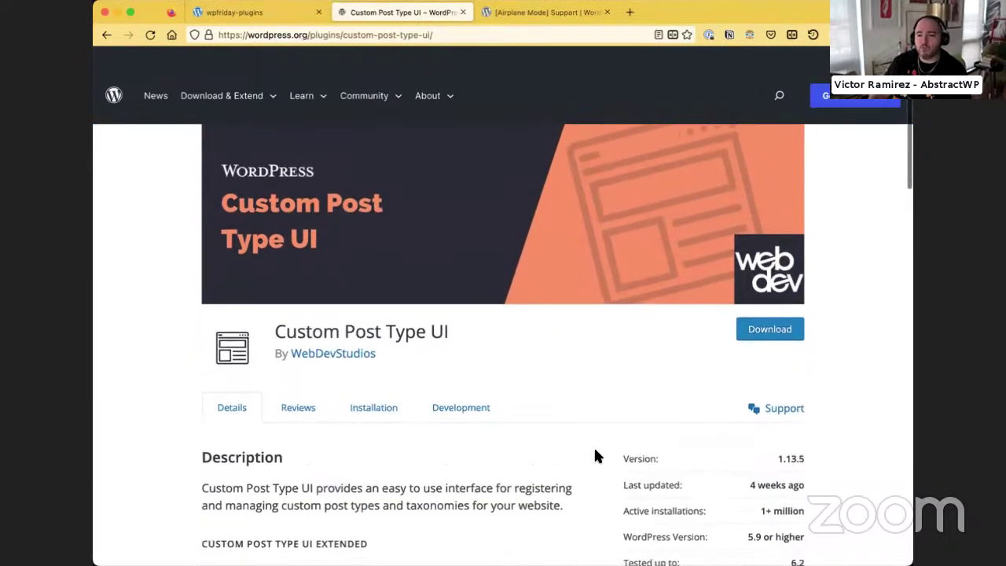
pyautogui.scroll(-6, 595, 456)
pyautogui.scroll(8, 748, 360)
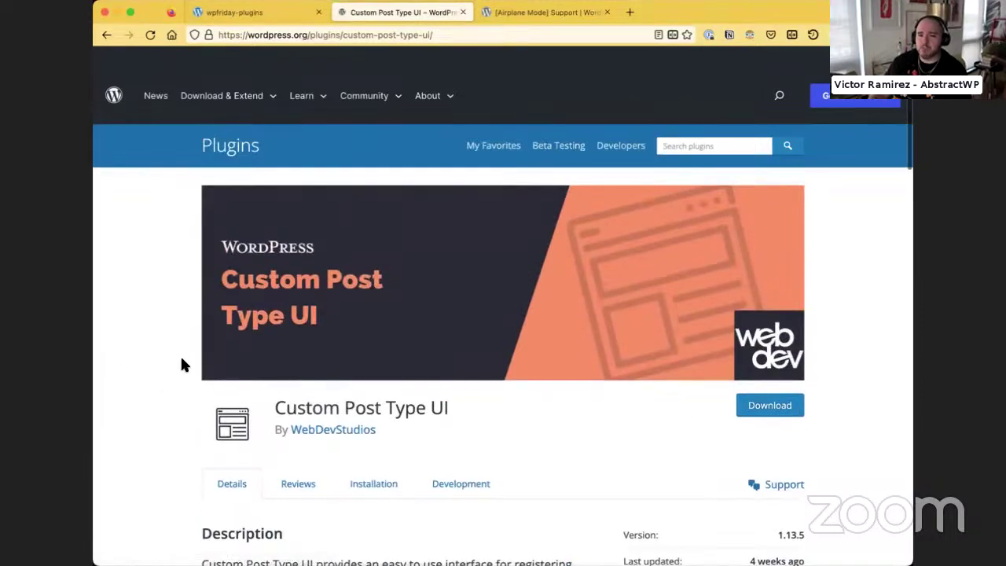
pyautogui.scroll(-8, 171, 355)
pyautogui.scroll(-2, 152, 349)
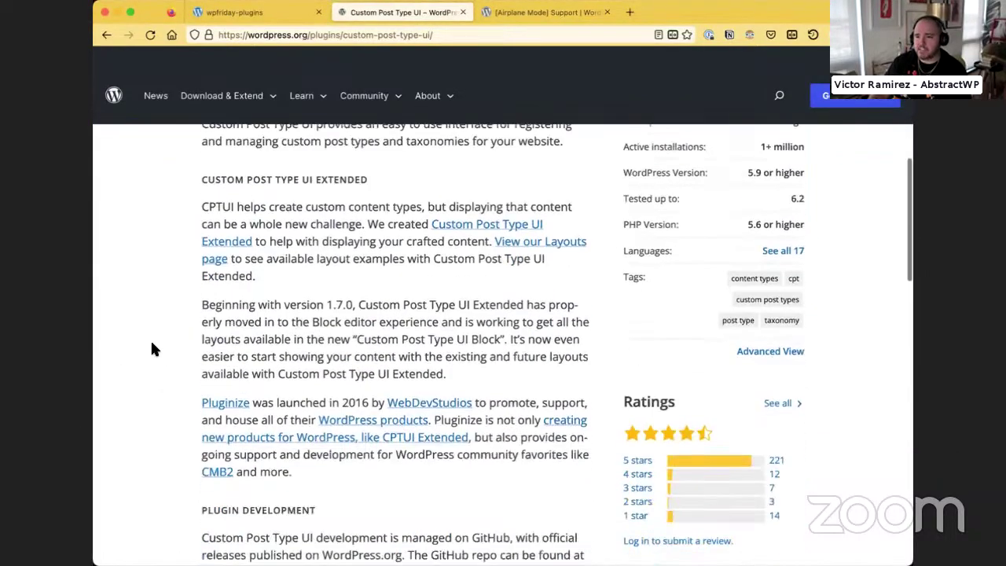
pyautogui.scroll(-5, 152, 346)
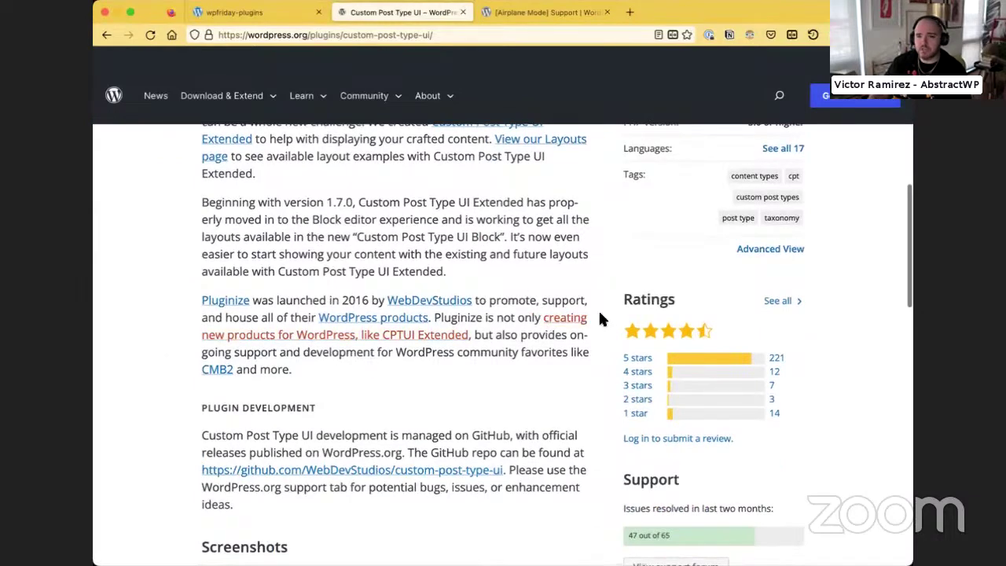
pyautogui.scroll(-7, 676, 350)
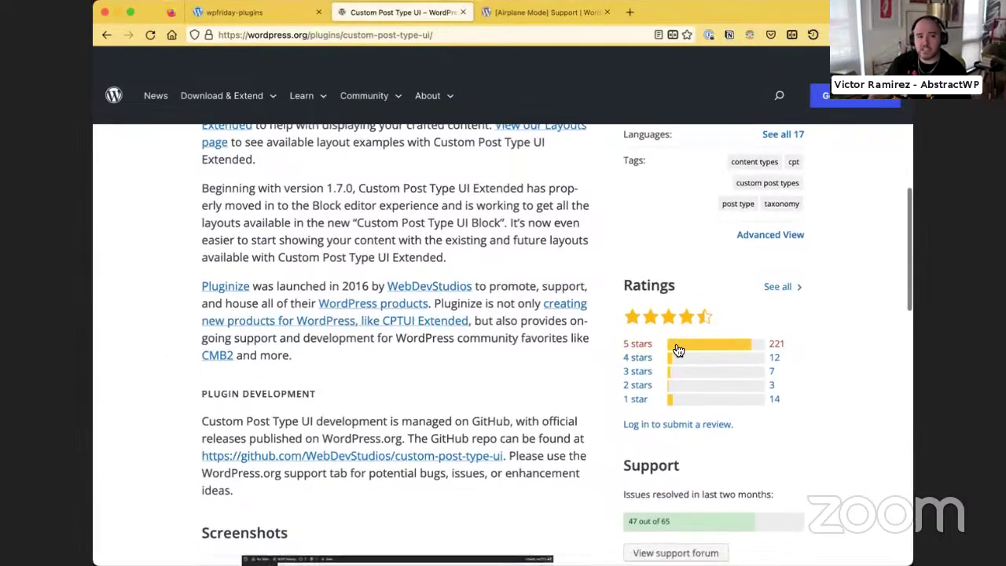
pyautogui.scroll(20, 466, 315)
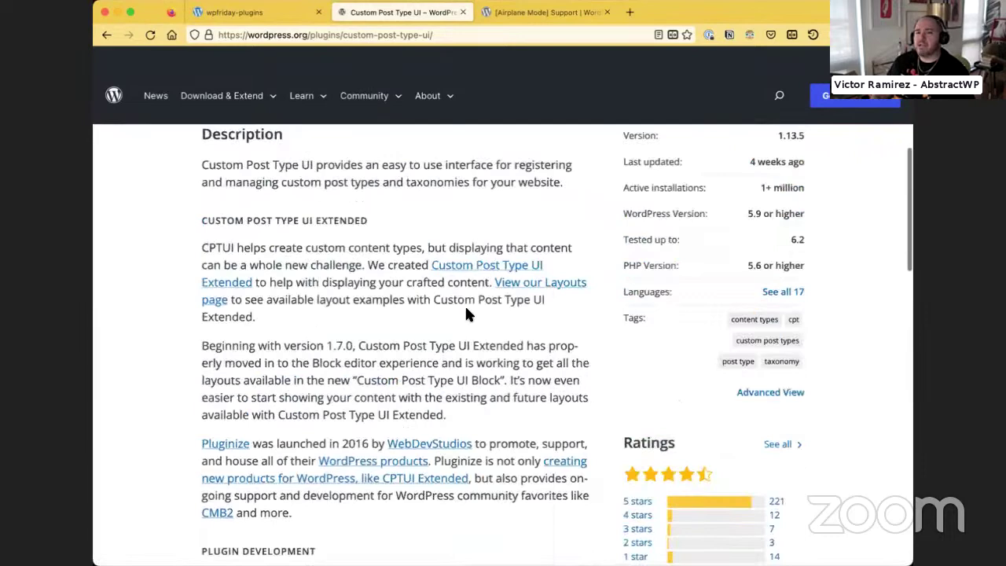
pyautogui.click(506, 13)
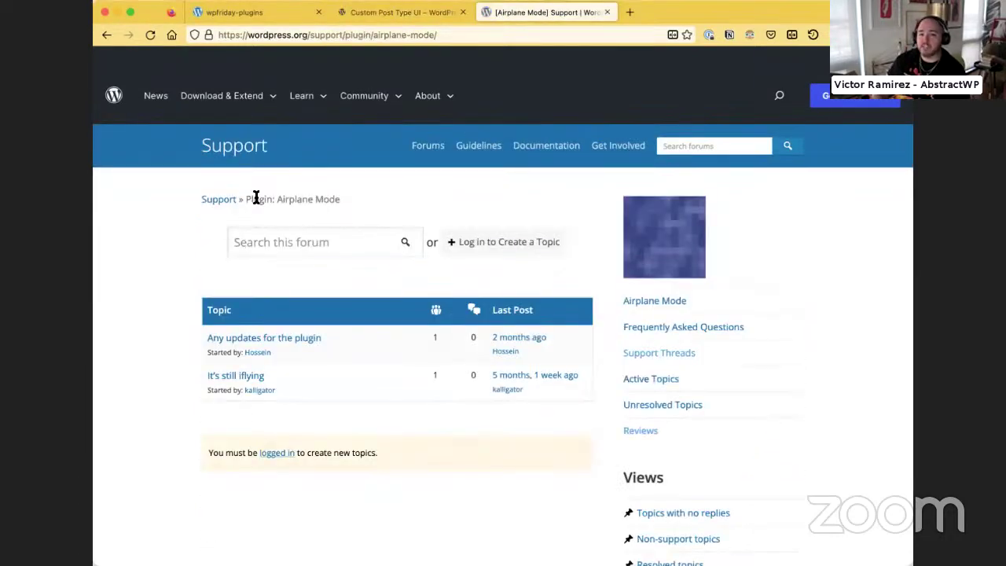
# Open the Airplane Mode plugin page and scroll down to its Contributors list
pyautogui.click(625, 303)
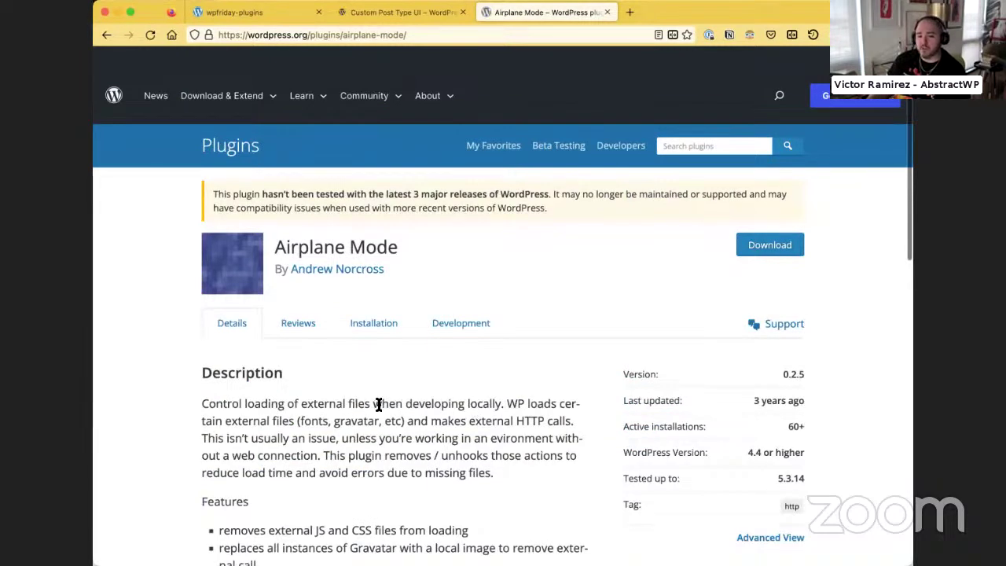
pyautogui.scroll(-5, 333, 408)
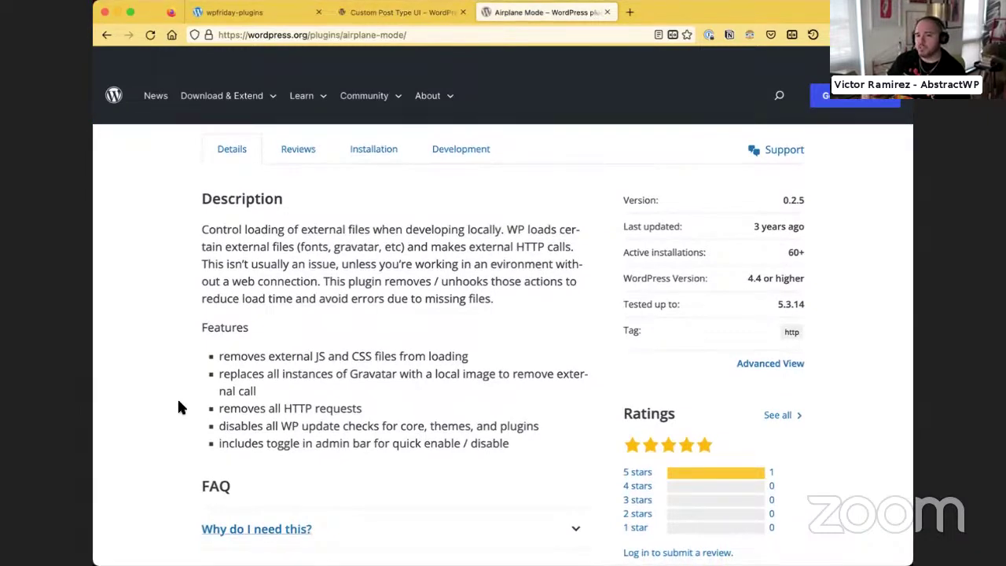
pyautogui.scroll(4, 516, 405)
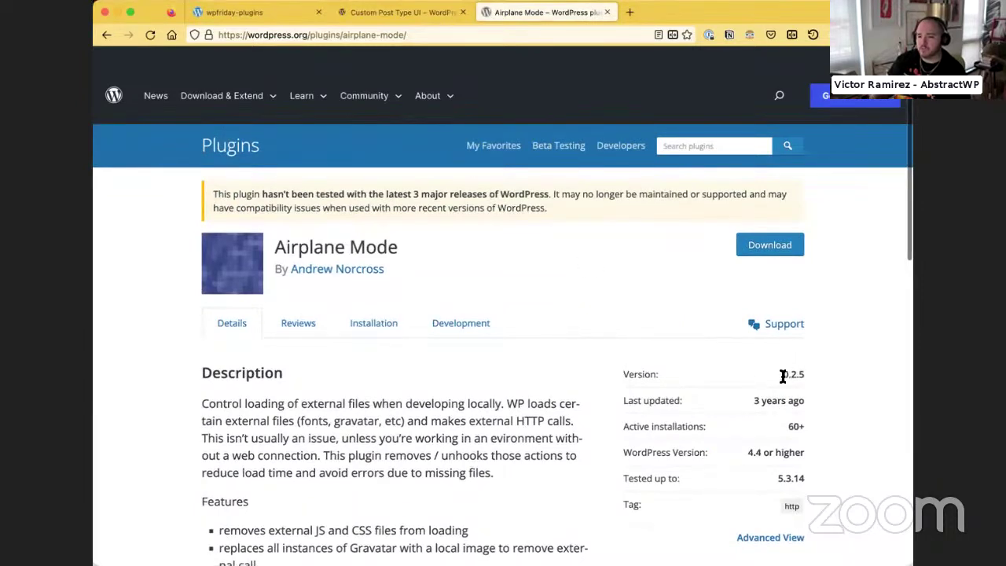
pyautogui.scroll(-4, 782, 377)
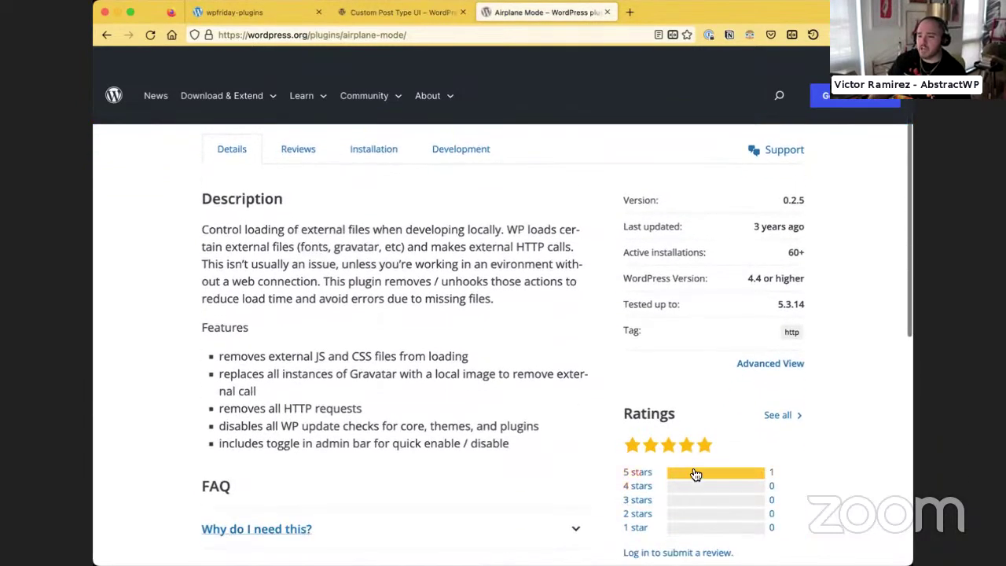
pyautogui.scroll(-4, 692, 468)
pyautogui.scroll(-2, 691, 471)
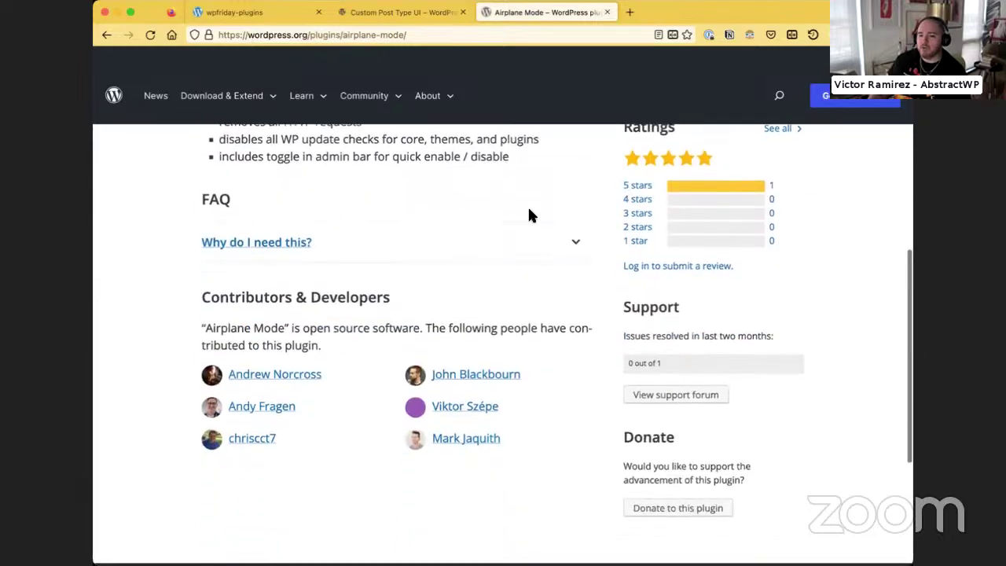
# View two contributors' WordPress.org profiles, returning to the Airplane Mode page after each
pyautogui.click(453, 385)
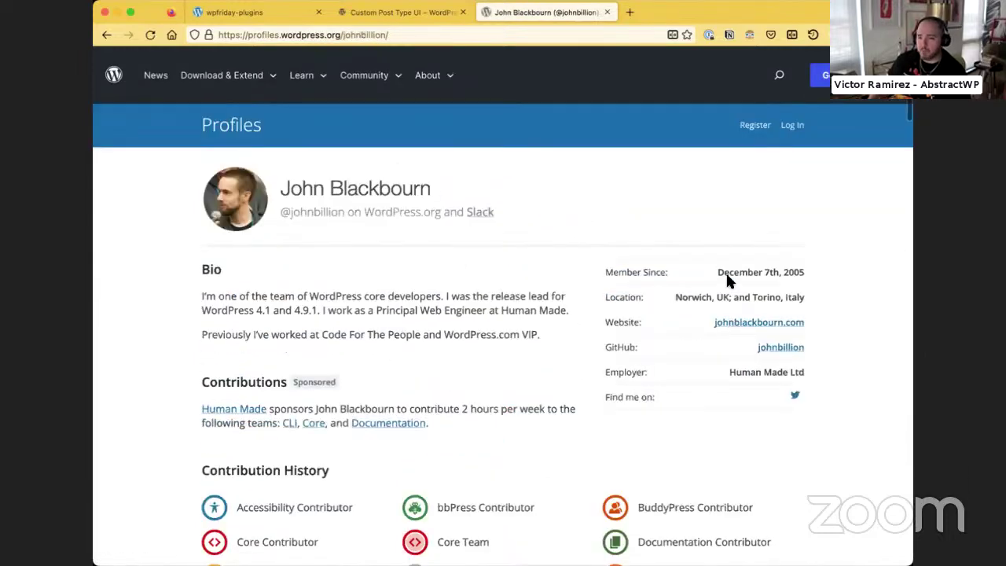
pyautogui.click(106, 34)
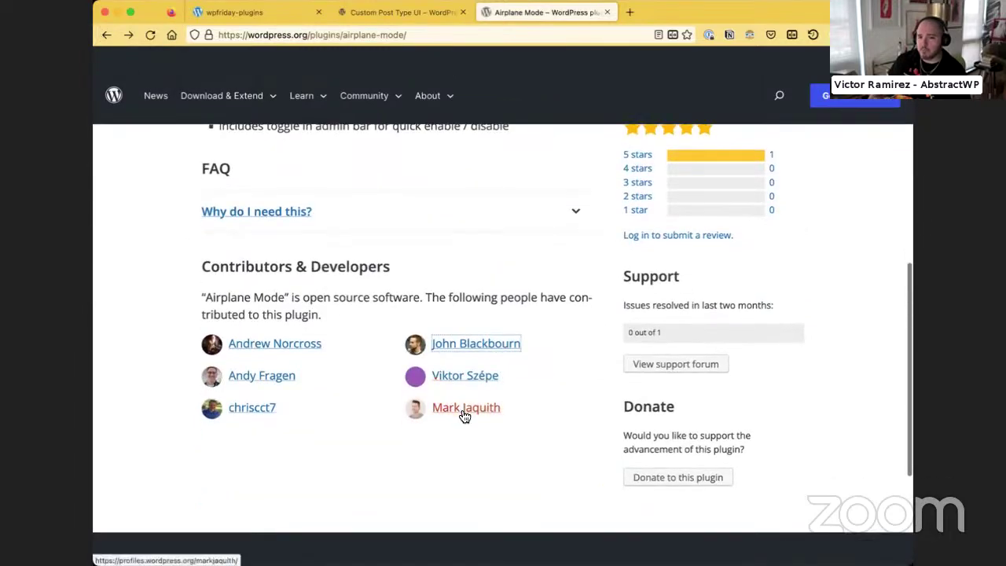
pyautogui.click(464, 411)
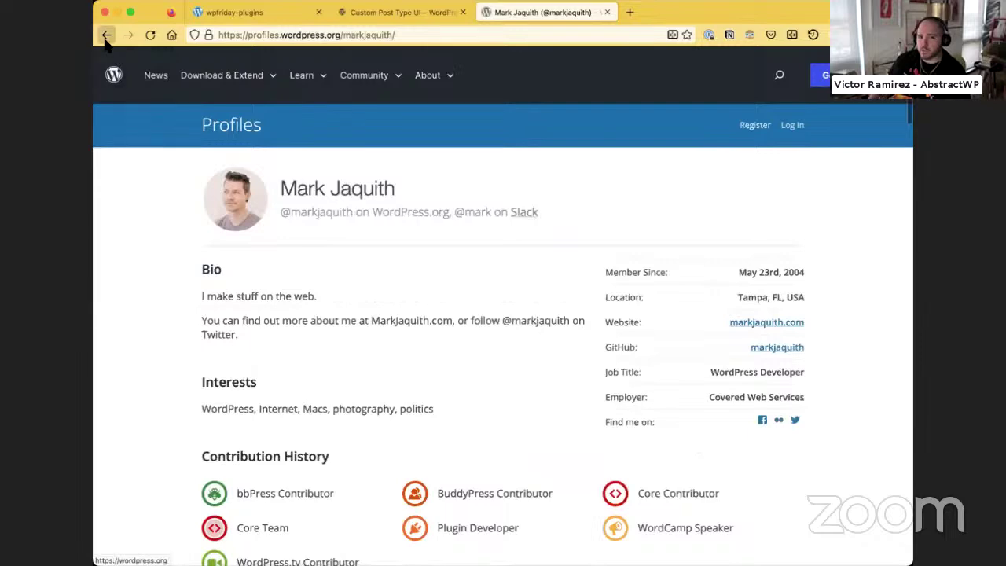
pyautogui.click(106, 35)
pyautogui.scroll(10, 207, 233)
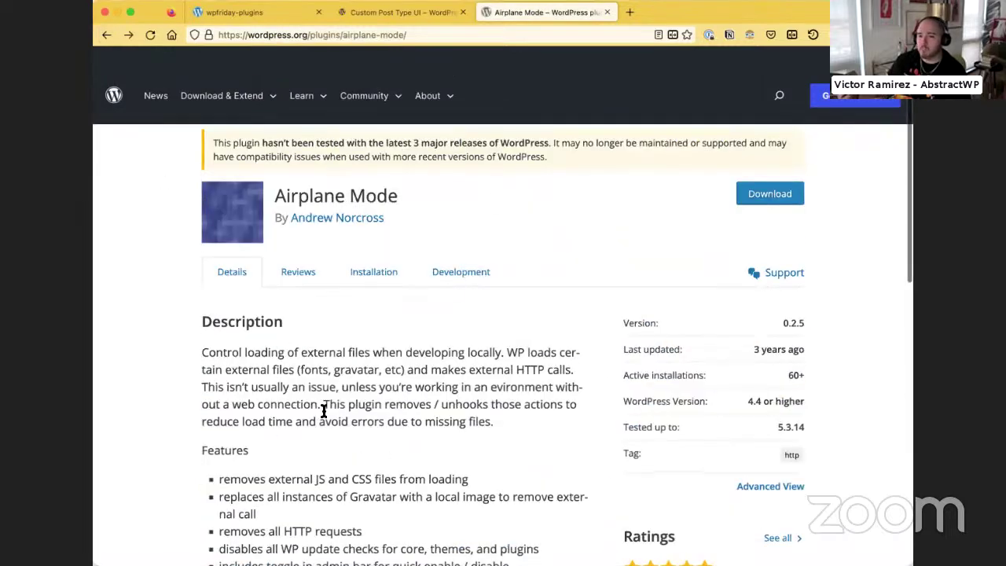
pyautogui.scroll(-10, 157, 405)
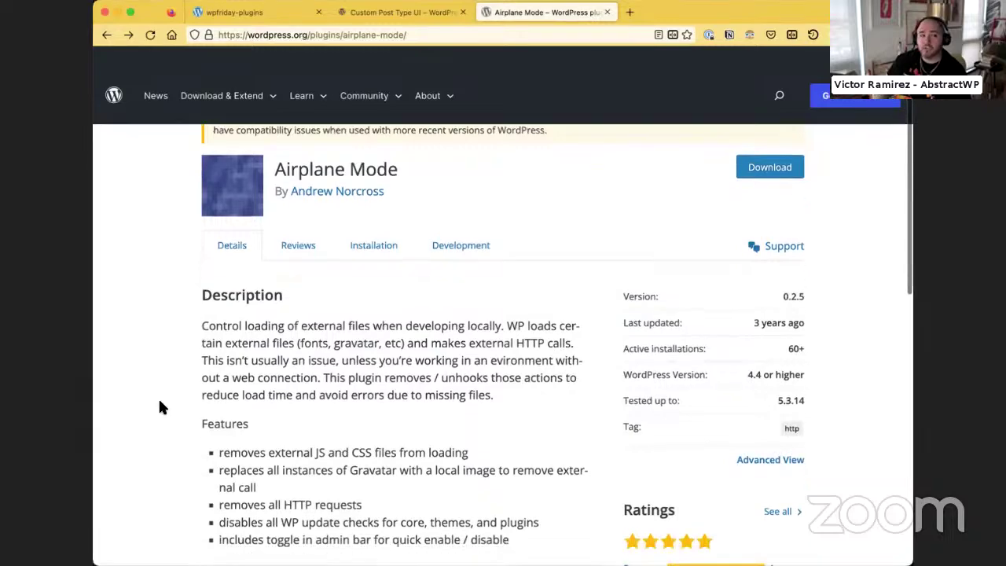
pyautogui.scroll(10, 157, 405)
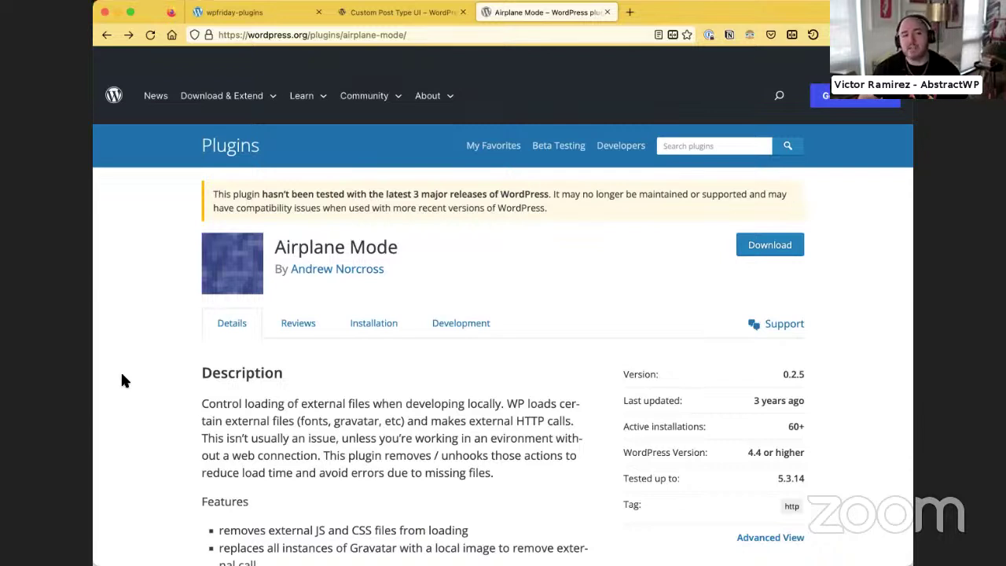
pyautogui.scroll(-4, 112, 355)
pyautogui.scroll(-2, 142, 361)
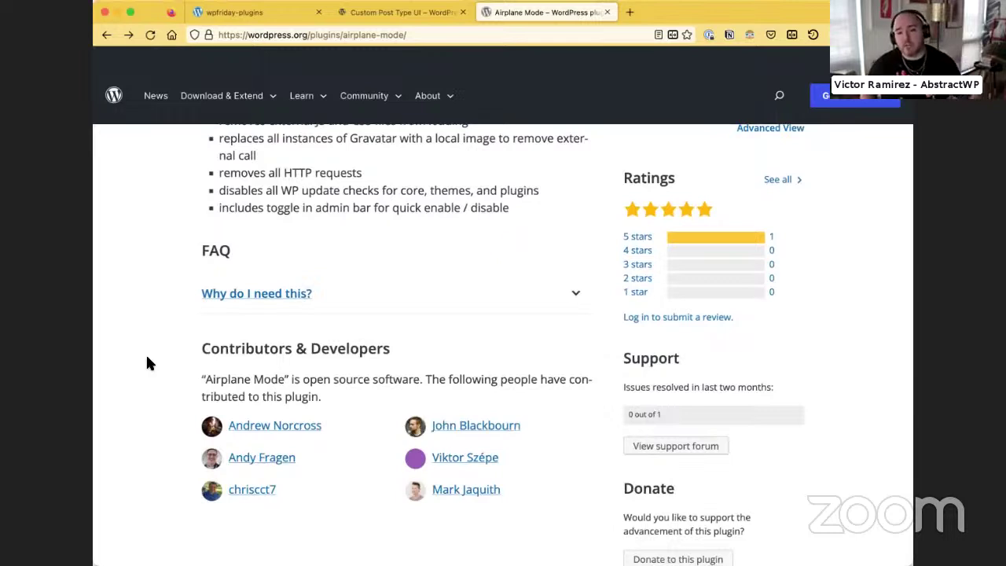
# Open a contributor's WordPress.org profile and scroll through it
pyautogui.click(492, 426)
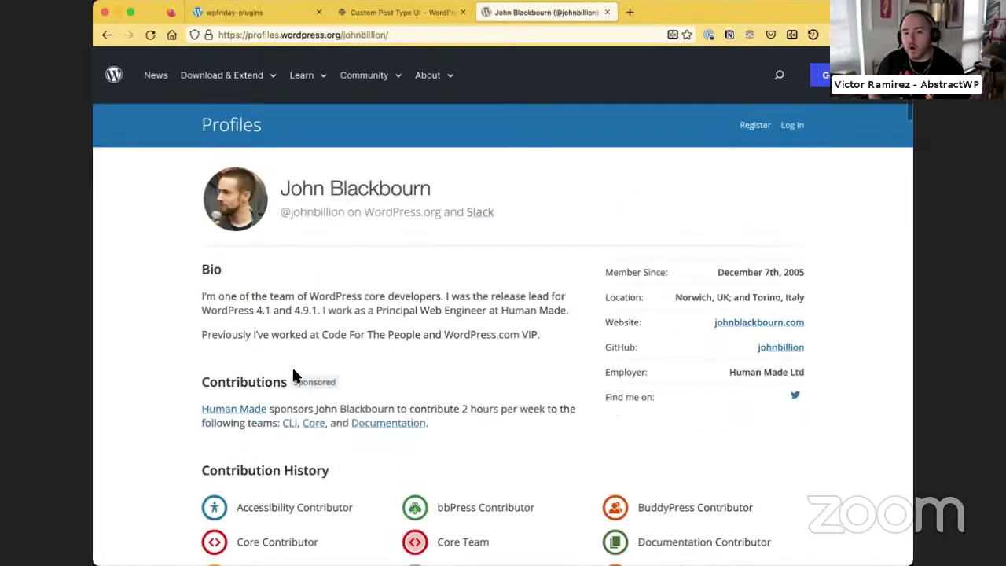
pyautogui.scroll(-5, 292, 375)
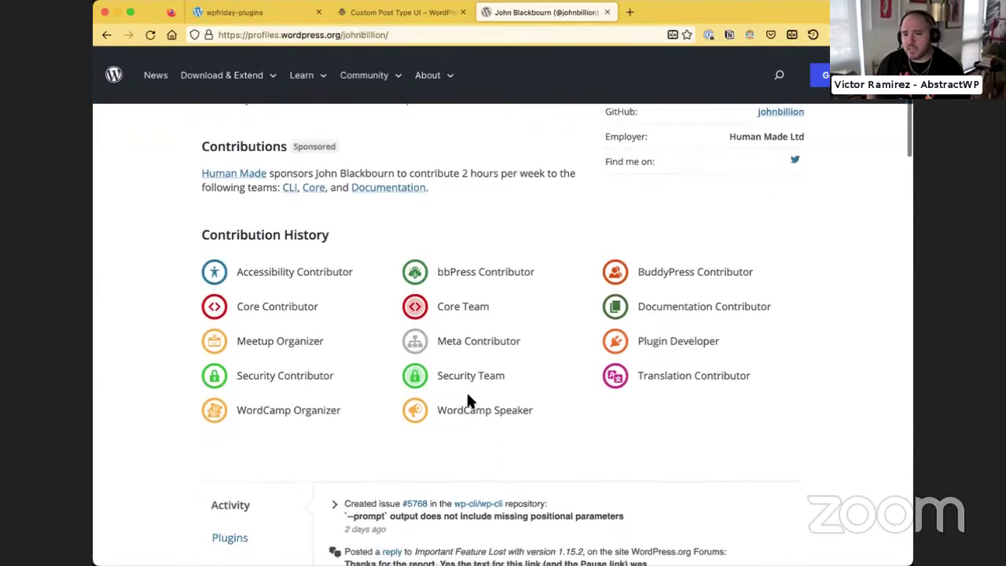
pyautogui.scroll(5, 466, 402)
pyautogui.scroll(-5, 597, 340)
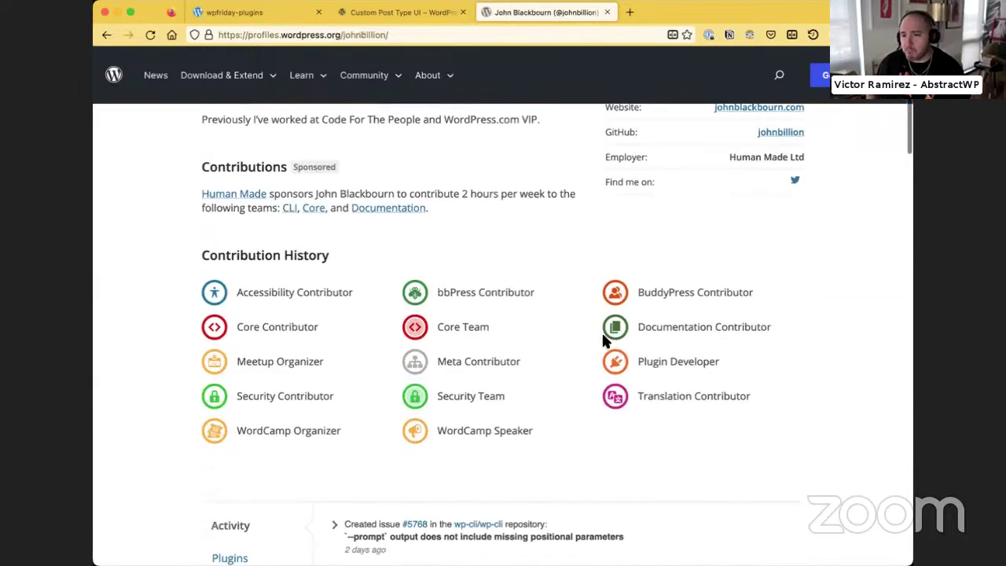
pyautogui.scroll(-2, 393, 328)
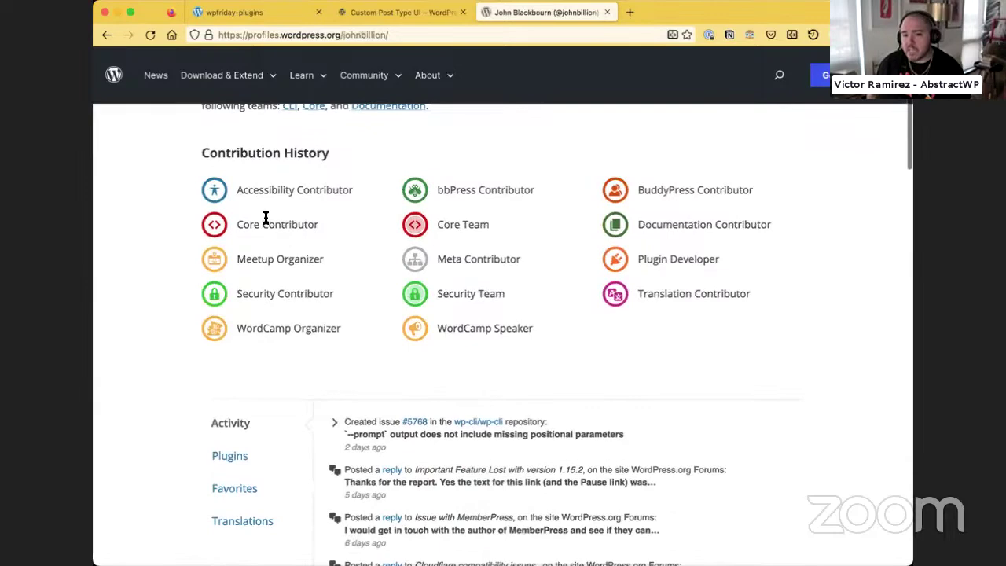
pyautogui.scroll(-1, 267, 424)
# List the plugins this contributor developed, then switch to the wpfriday-plugins site homepage
pyautogui.click(239, 428)
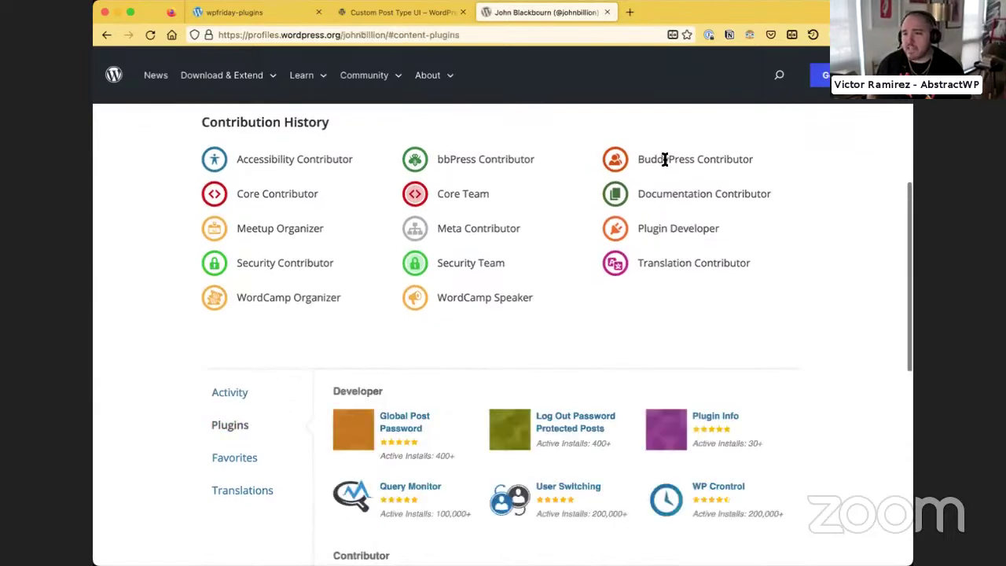
pyautogui.scroll(5, 676, 149)
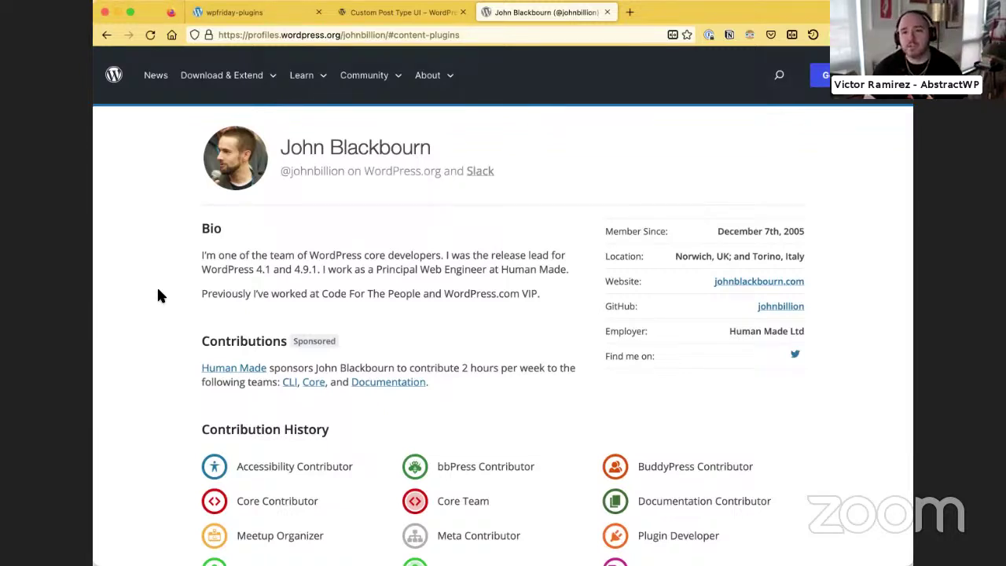
pyautogui.scroll(1, 165, 255)
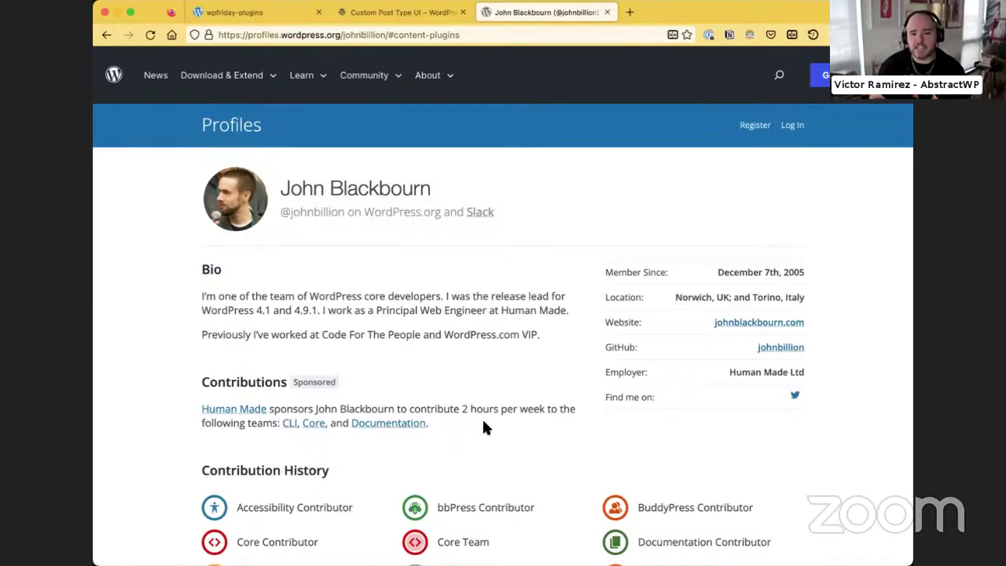
pyautogui.scroll(-5, 483, 427)
pyautogui.scroll(5, 128, 165)
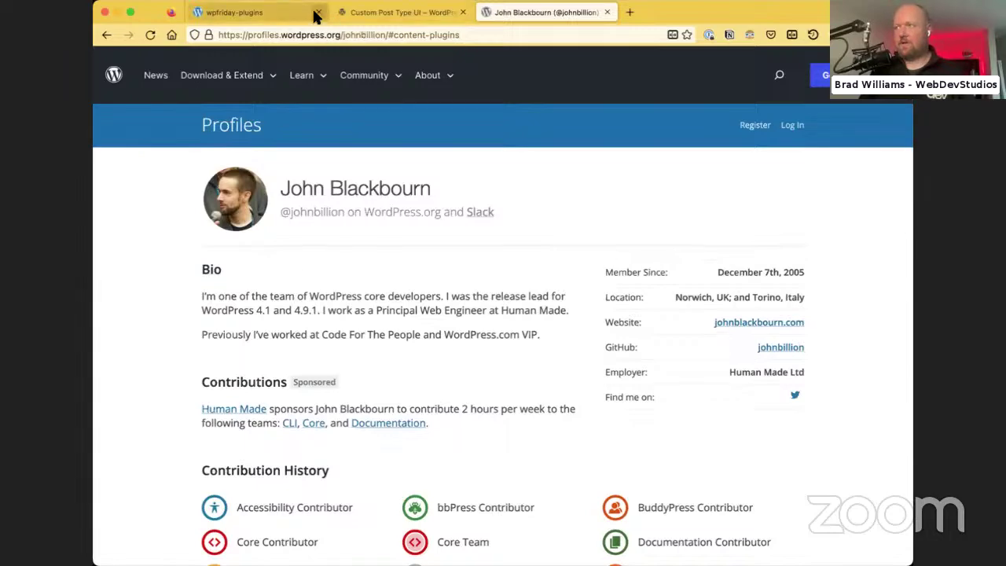
pyautogui.click(265, 14)
# Open the wpfriday-plugins admin Dashboard from the admin bar's site-name menu
pyautogui.moveTo(134, 56)
pyautogui.click(146, 77)
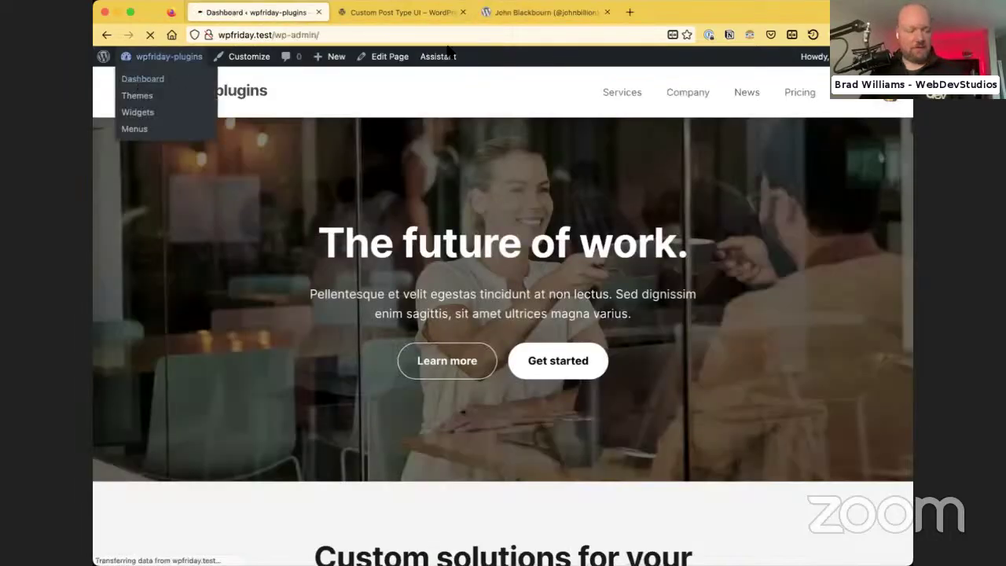
pyautogui.click(487, 15)
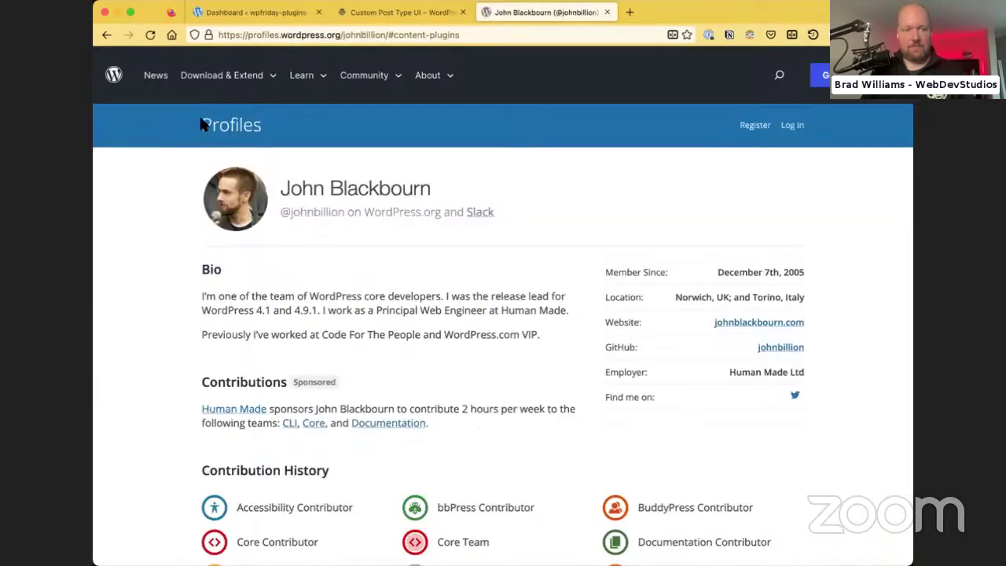
pyautogui.click(269, 14)
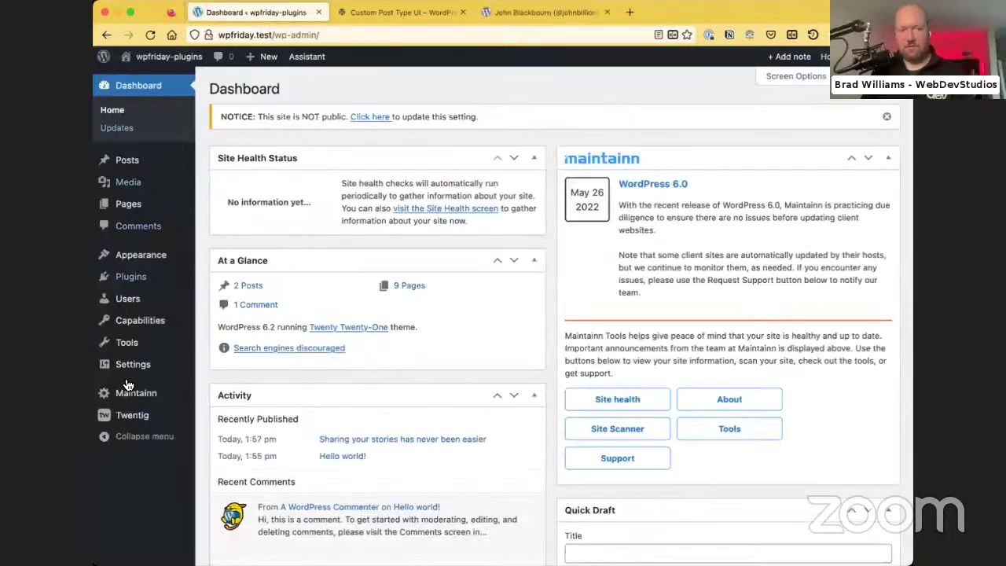
# Set the admin colour scheme to Sunrise in your profile and save it
pyautogui.moveTo(179, 377)
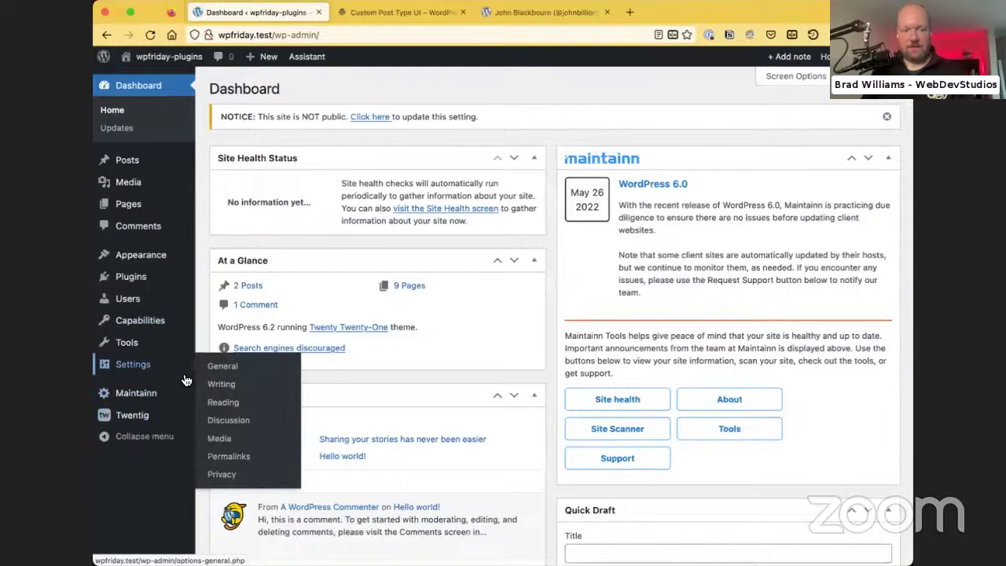
pyautogui.moveTo(142, 318)
pyautogui.moveTo(146, 300)
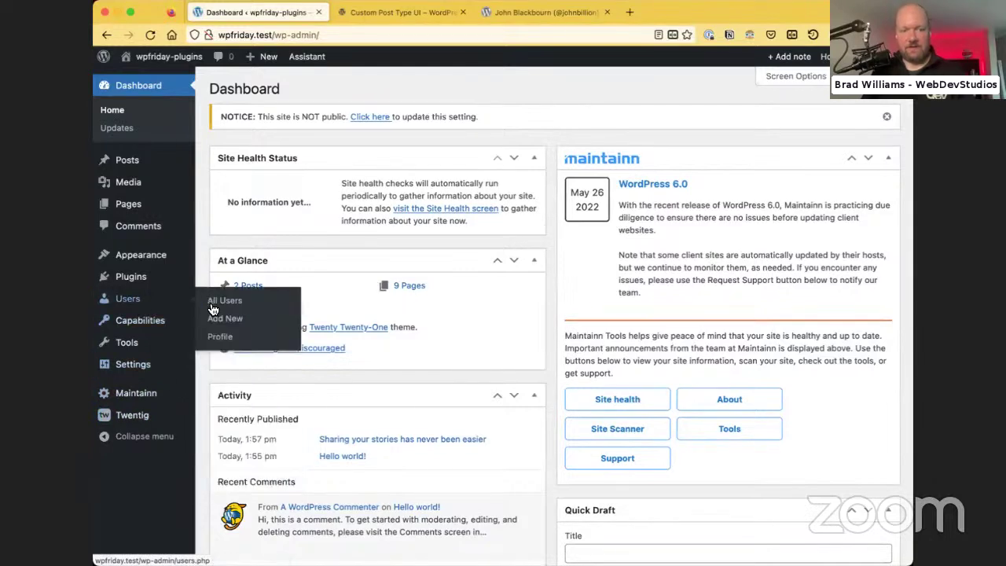
pyautogui.click(161, 334)
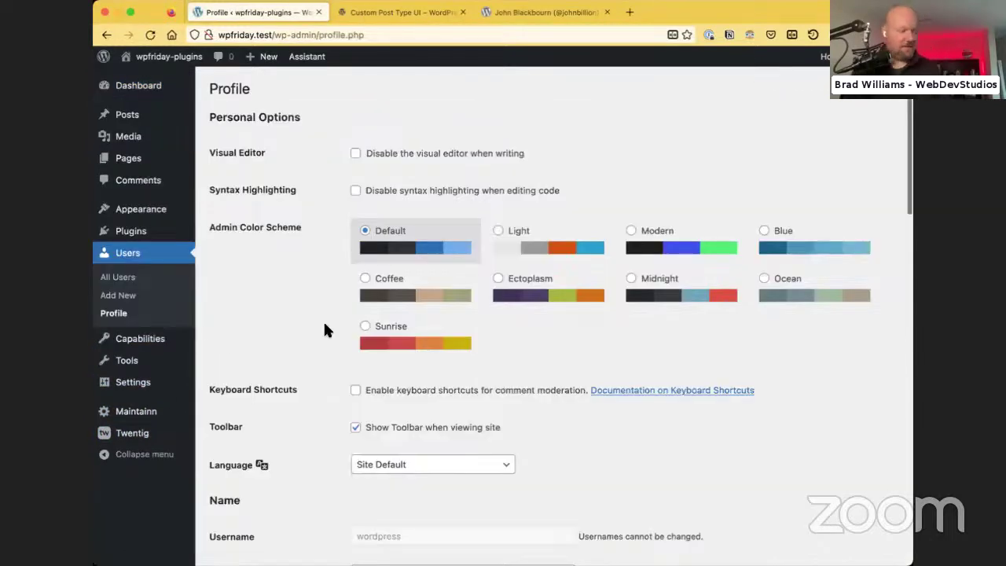
pyautogui.scroll(-10, 322, 330)
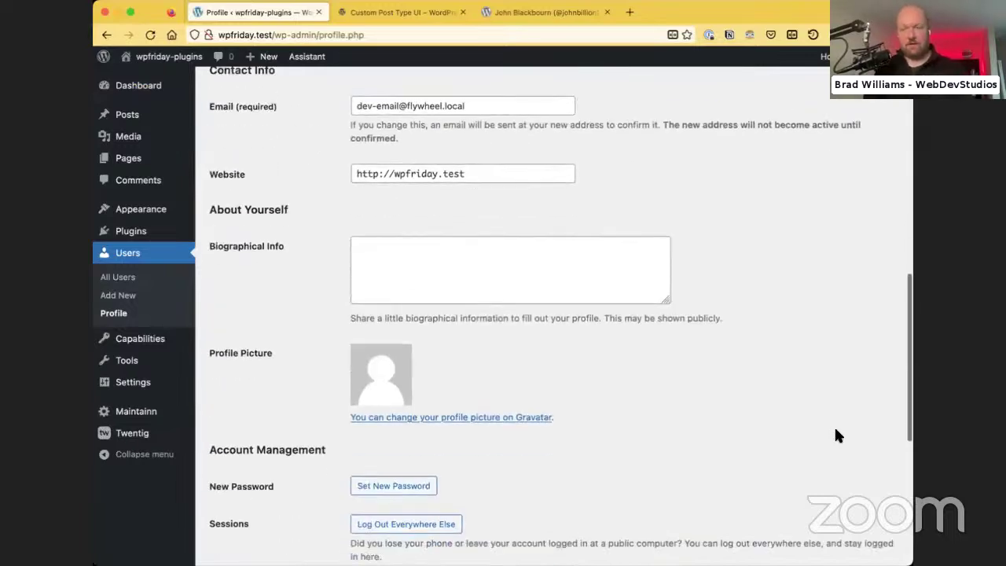
pyautogui.scroll(-6, 829, 428)
pyautogui.scroll(-1, 750, 430)
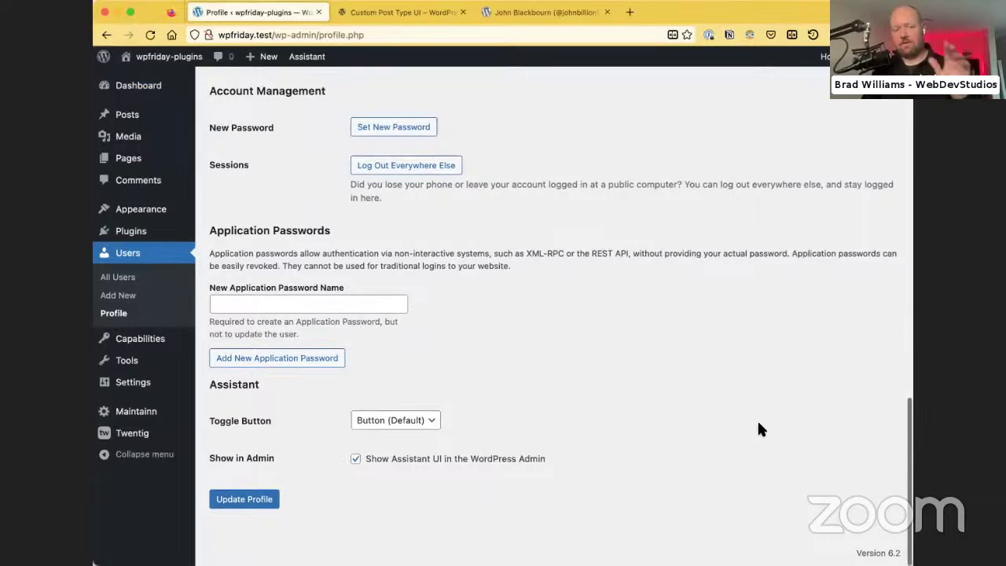
pyautogui.scroll(1, 758, 429)
pyautogui.scroll(20, 758, 431)
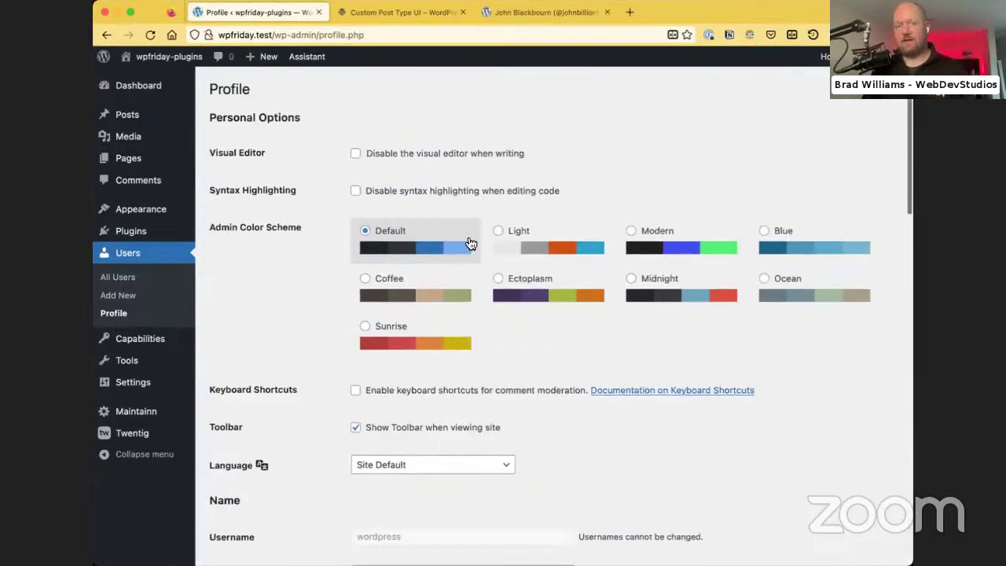
pyautogui.click(408, 348)
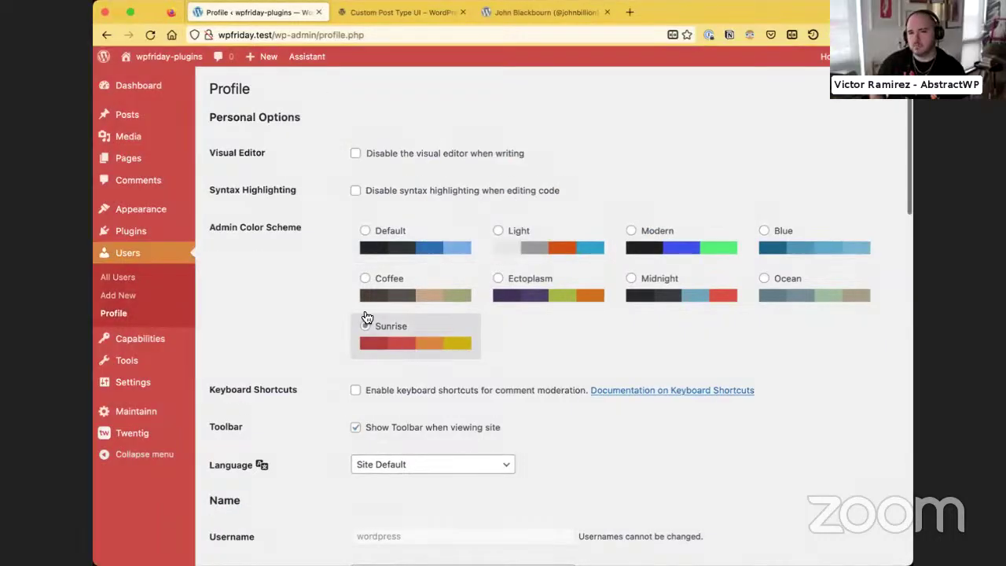
pyautogui.scroll(-8, 267, 327)
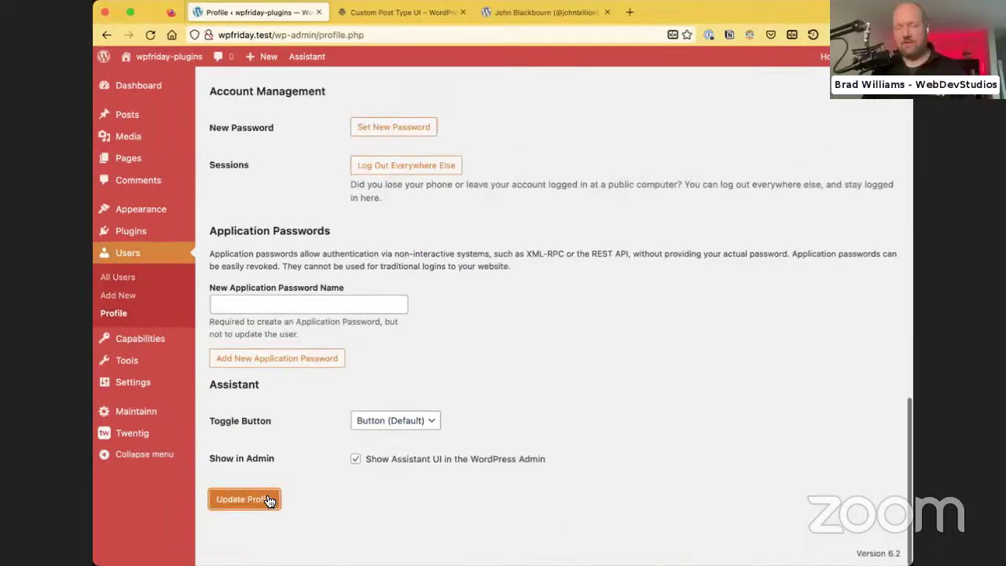
pyautogui.click(263, 499)
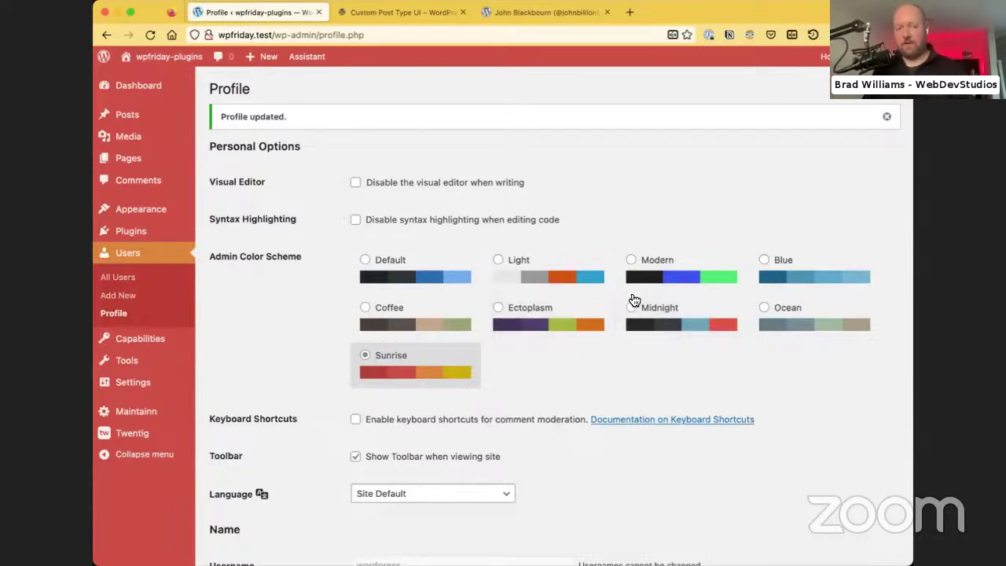
# Preview Ectoplasm, Modern, Midnight, Ocean, Blue and Coffee, ending on Ectoplasm
pyautogui.click(553, 326)
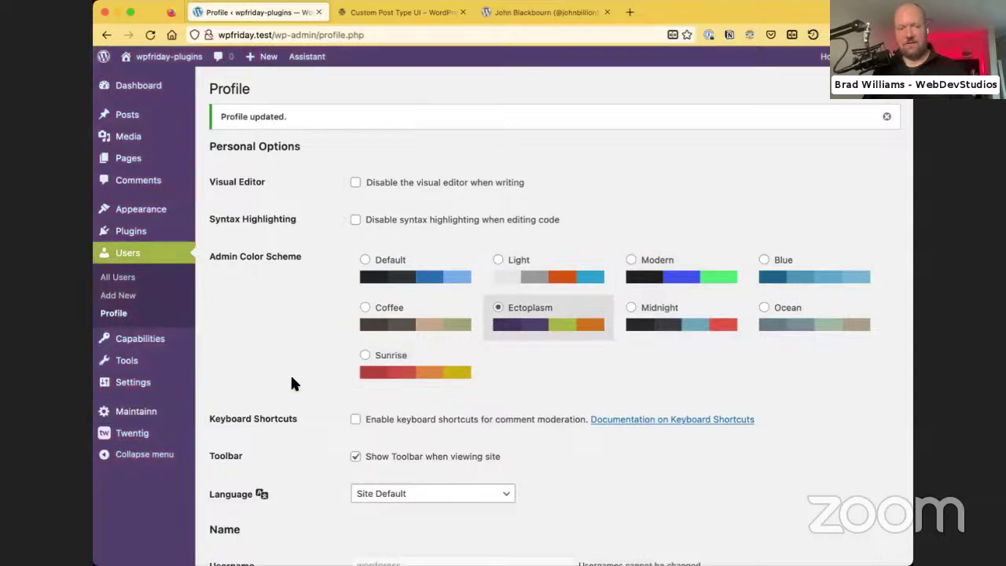
pyautogui.click(688, 277)
pyautogui.click(682, 318)
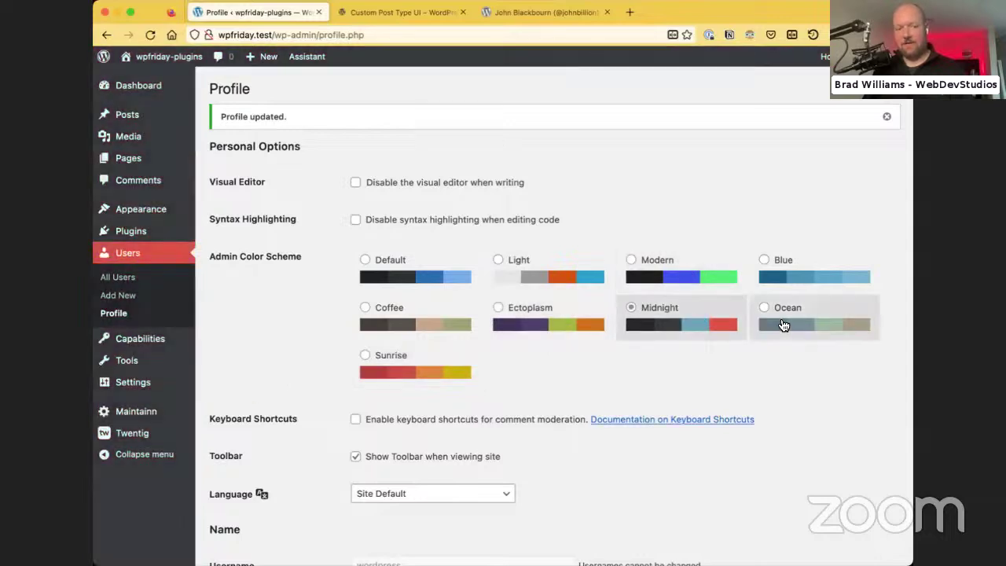
pyautogui.click(798, 326)
pyautogui.click(786, 267)
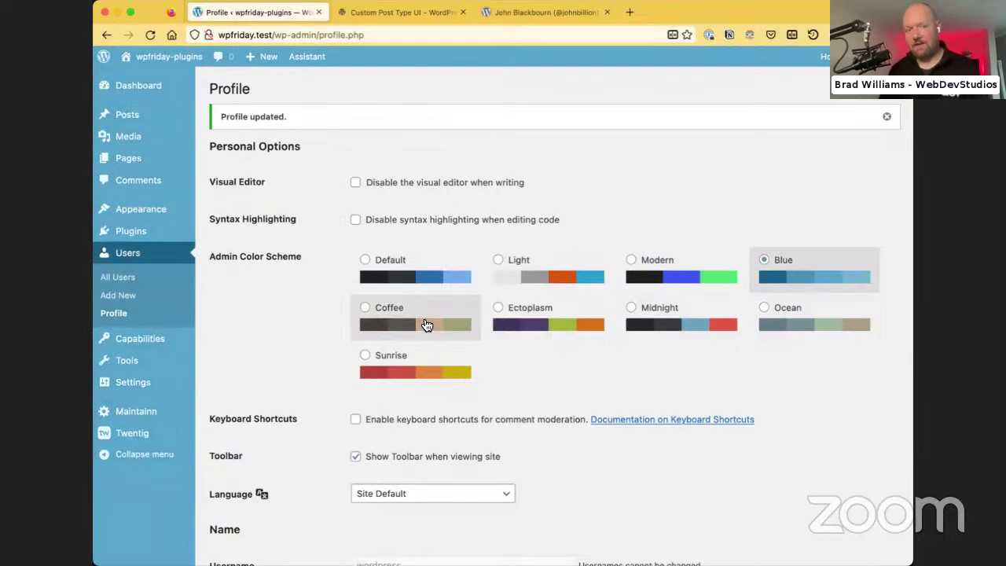
pyautogui.click(425, 325)
pyautogui.click(561, 329)
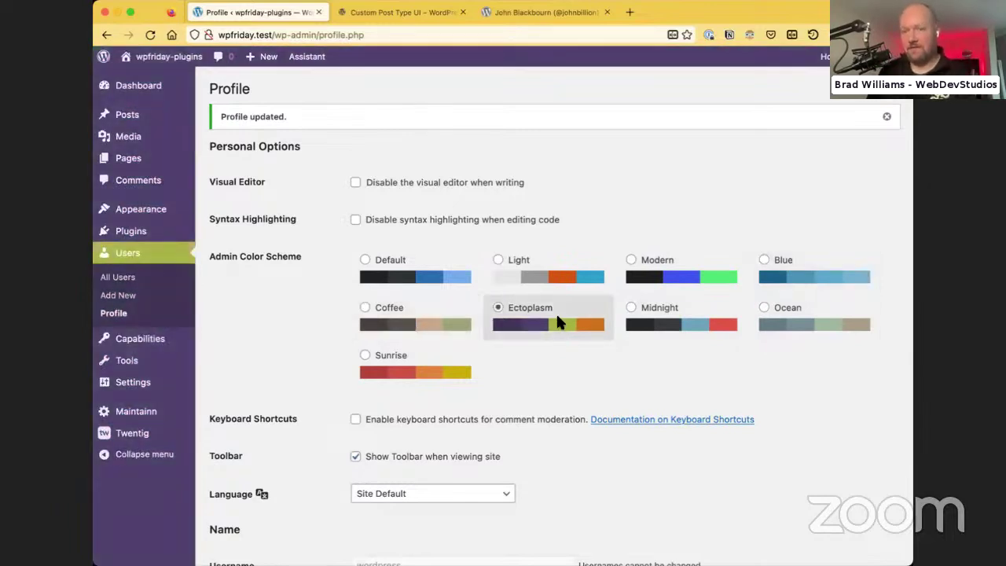
pyautogui.click(627, 13)
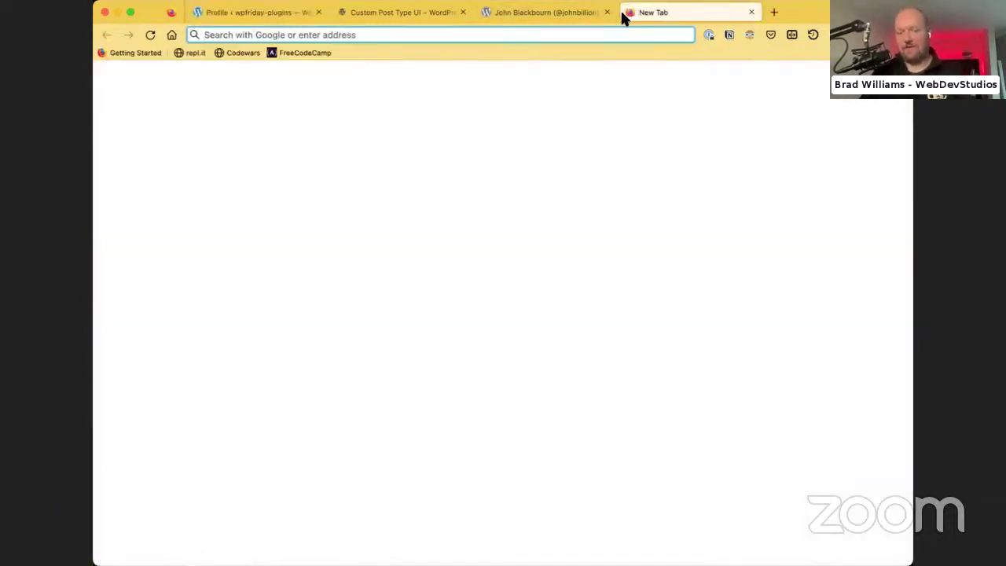
# Search for 'desktopserver addons' and open the ServerPress Plugins result
pyautogui.write('desktop')
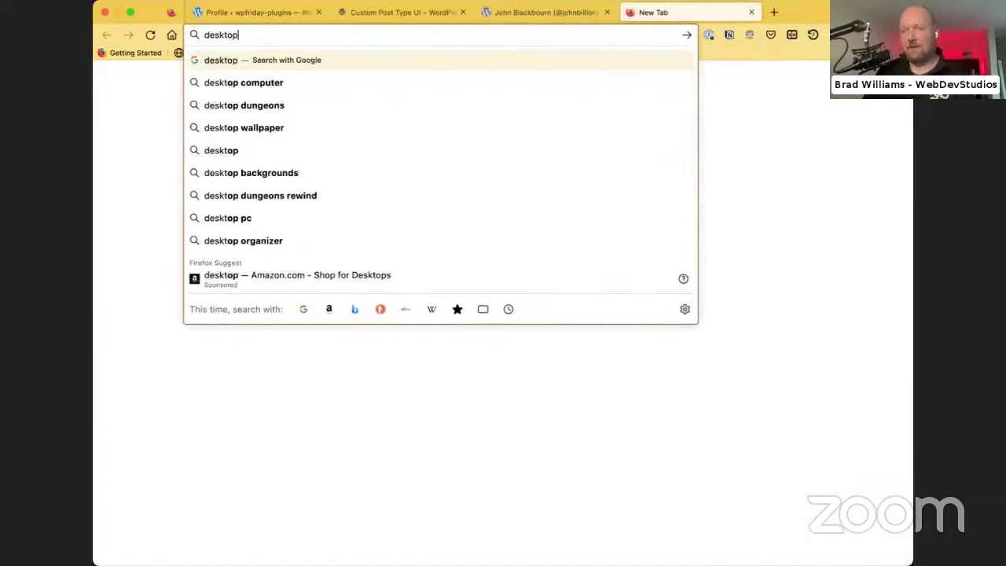
pyautogui.write('server ad')
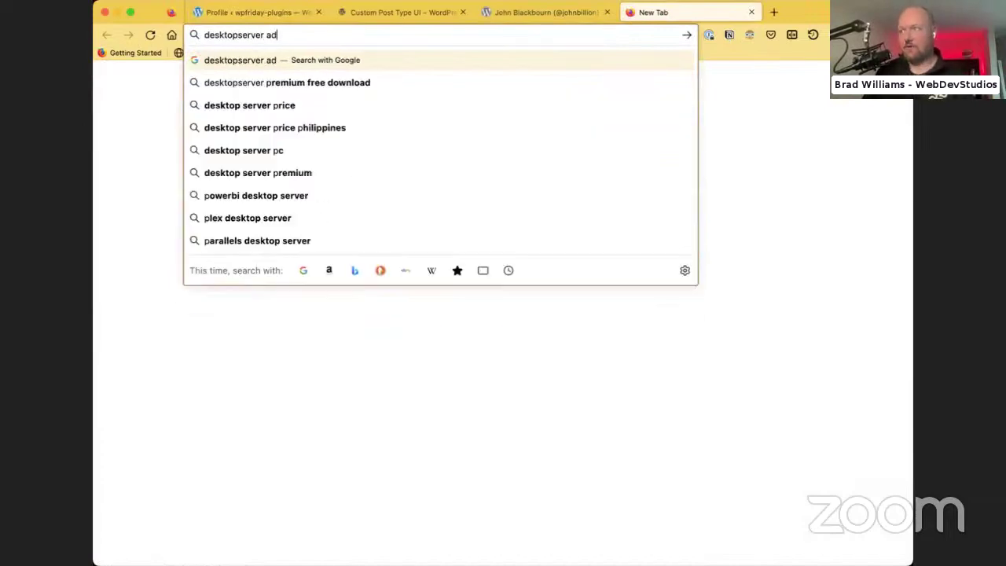
pyautogui.write('dons')
pyautogui.press('Return')
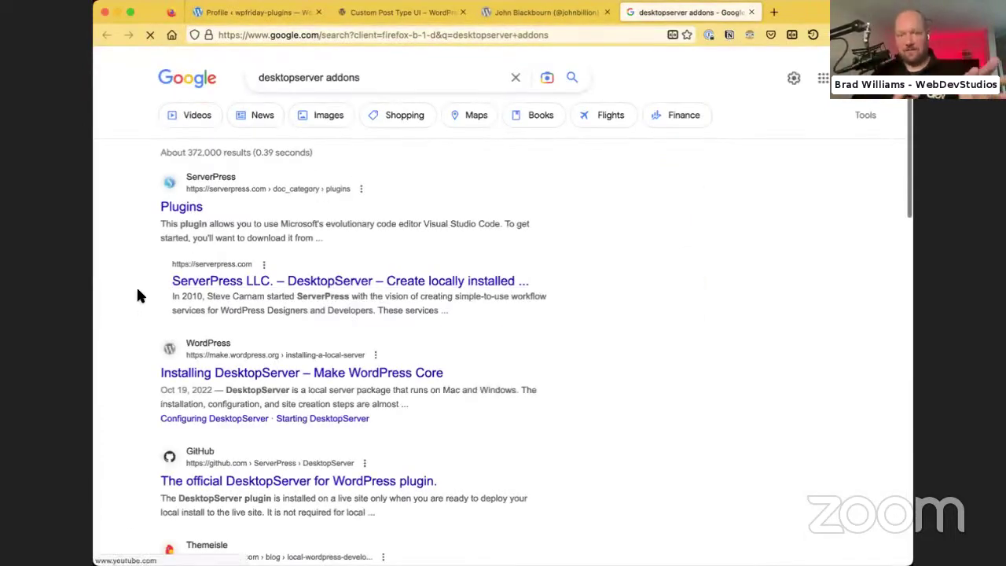
pyautogui.click(170, 215)
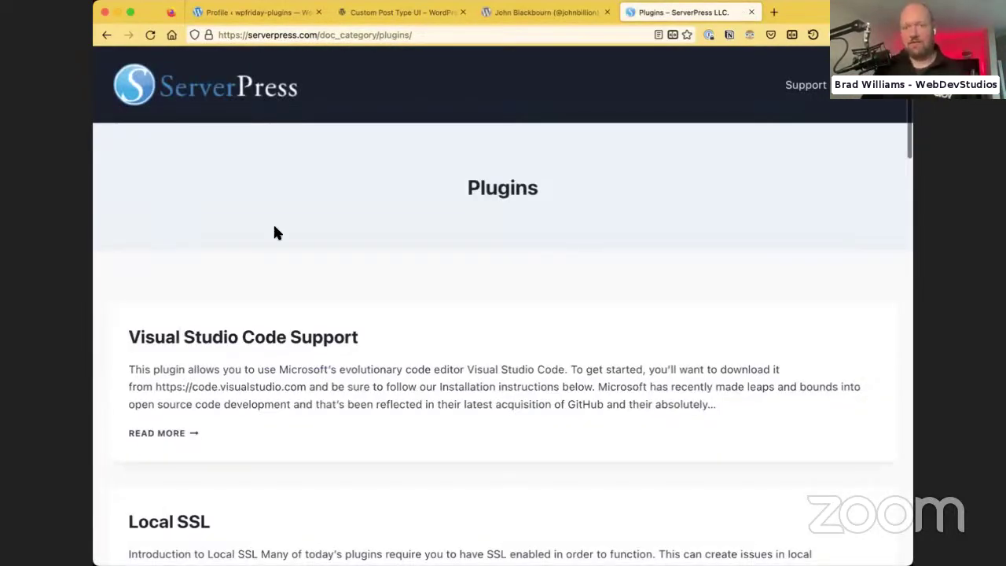
# Scroll through the ServerPress plugin list, such as Ngrok Integration and Database Flush
pyautogui.scroll(-12, 463, 259)
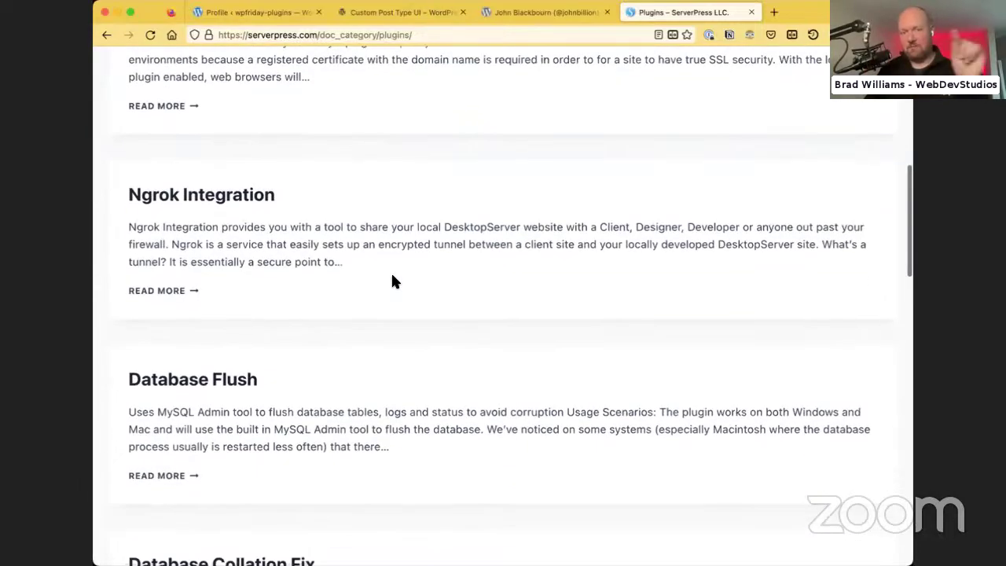
pyautogui.scroll(-8, 230, 382)
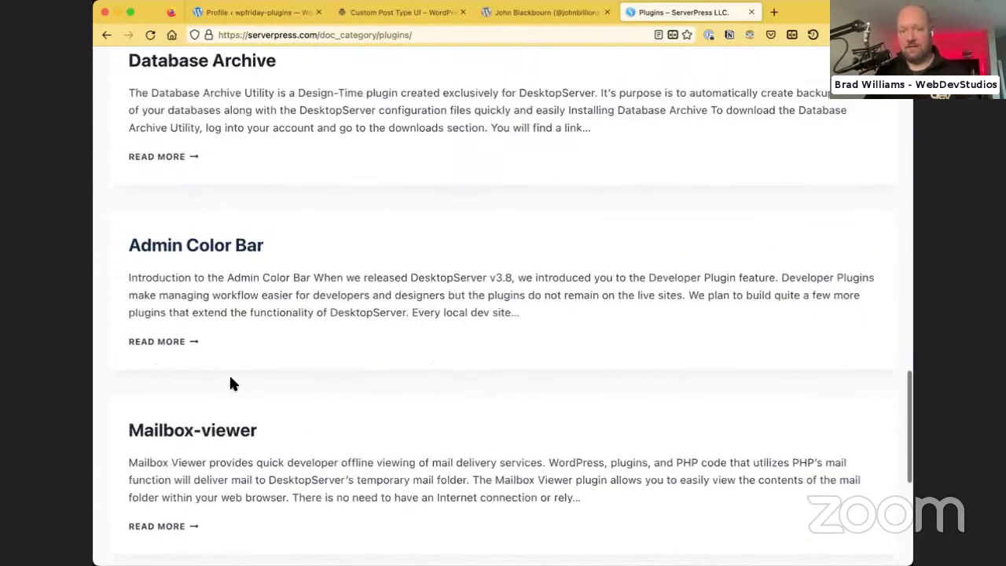
pyautogui.scroll(15, 229, 383)
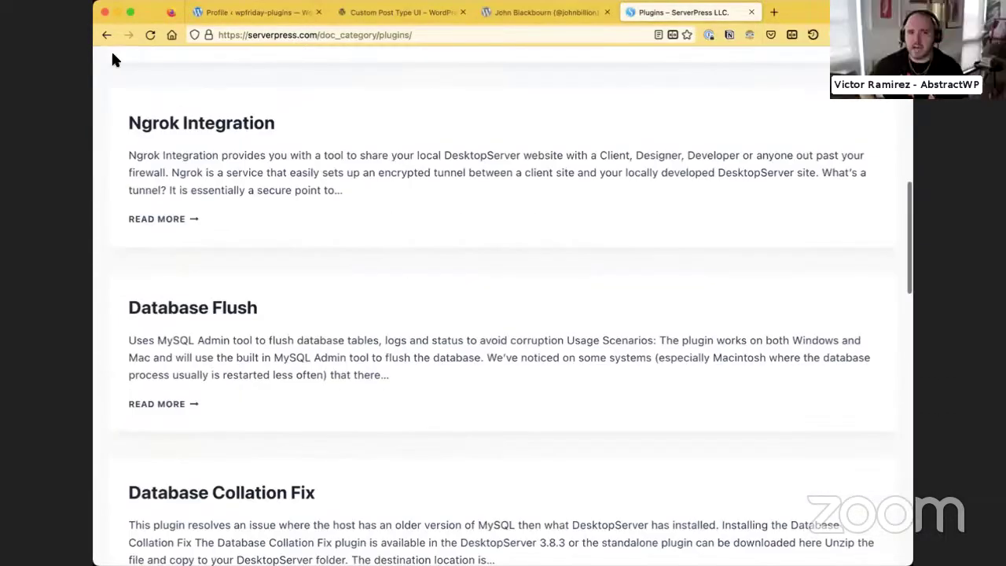